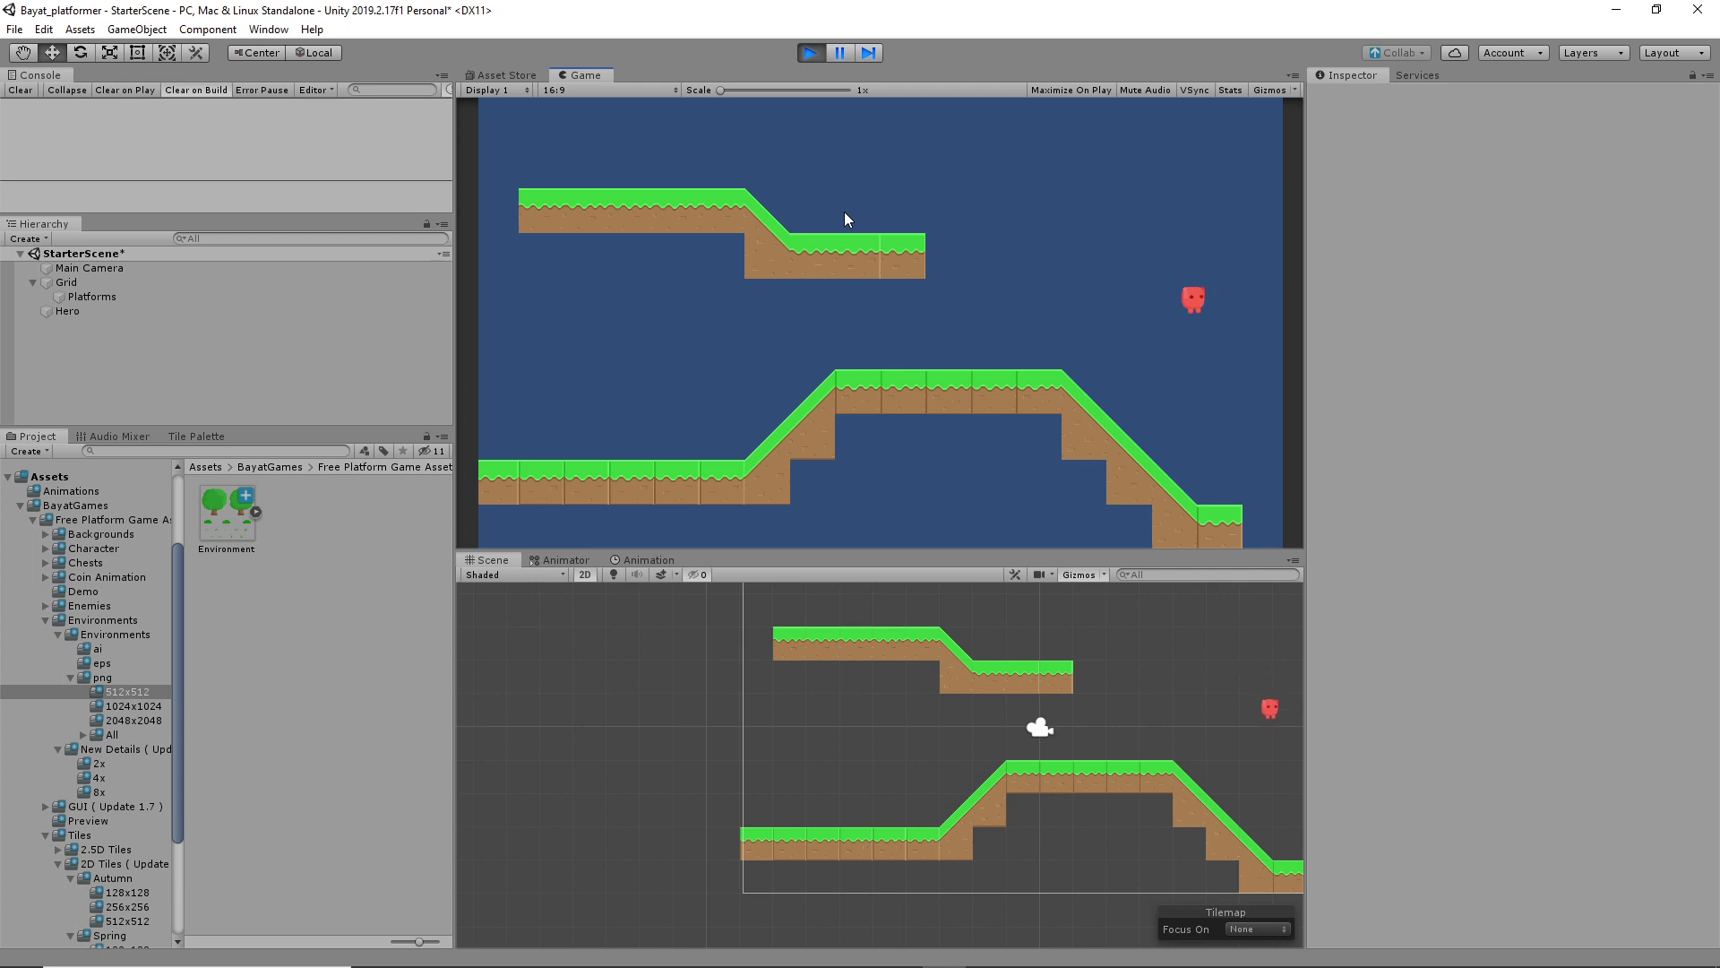
Walk the hero left and right in the running game and stop play mode
{"action": "key", "text": "Left"}
{"action": "key", "text": "Right"}
{"action": "left_click", "coordinate": [809, 52]}
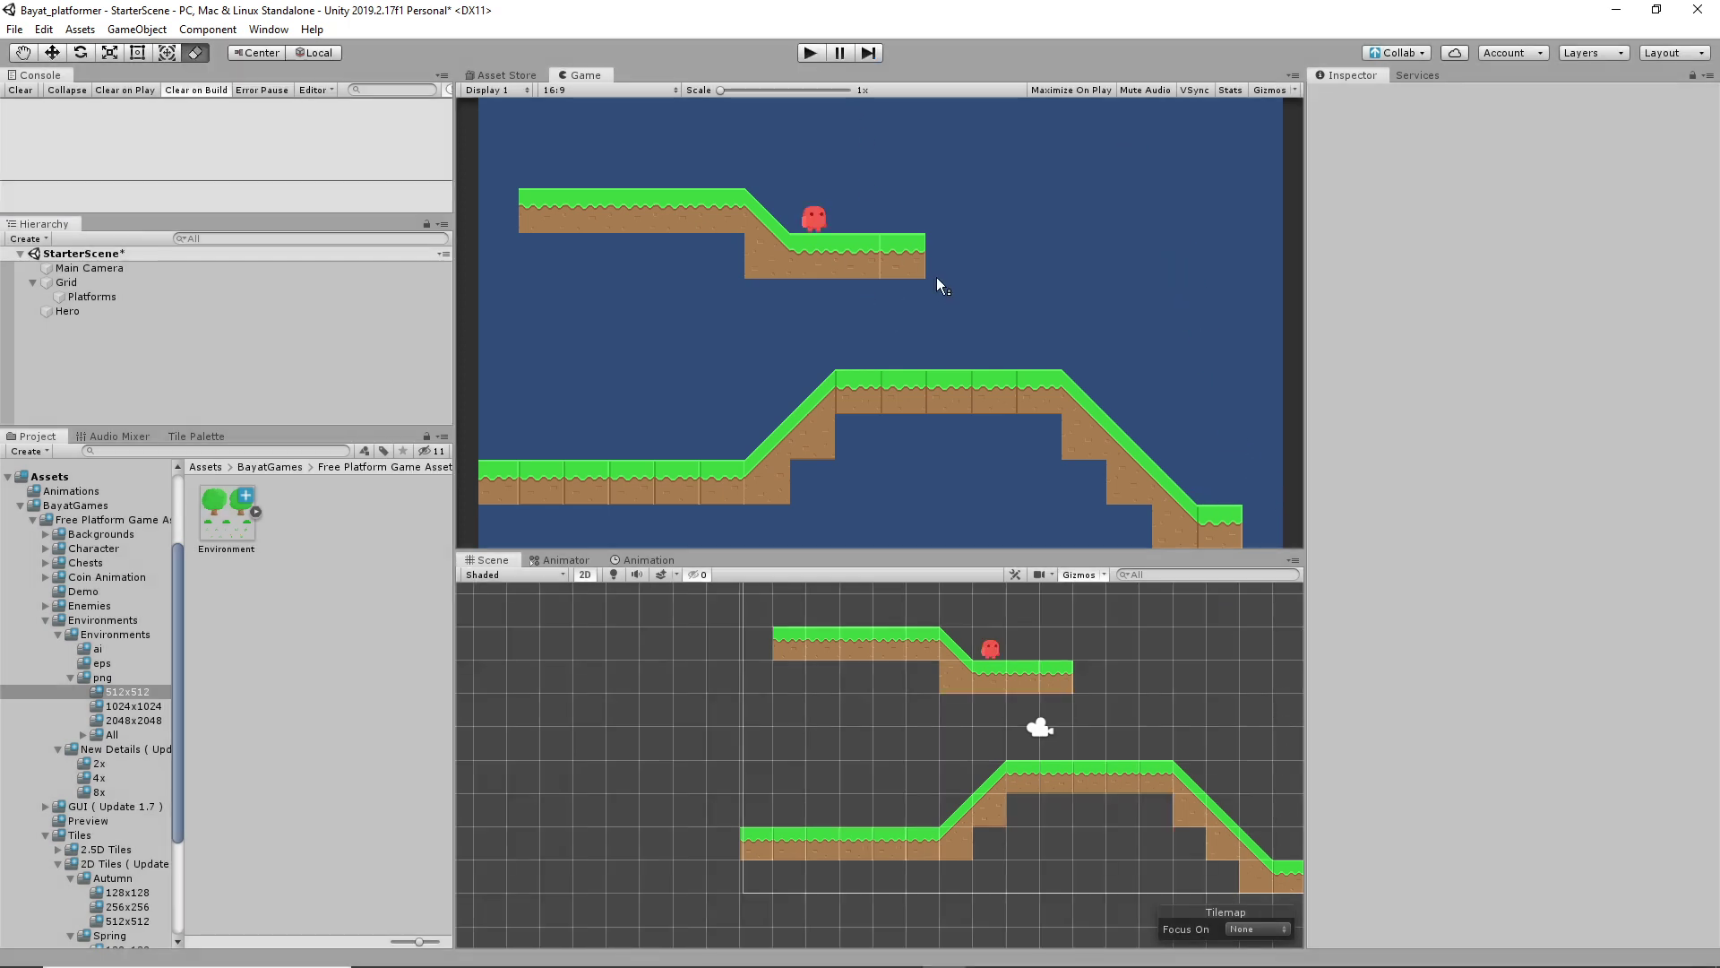
Play-test the scene by walking the hero both ways and jumping between the platforms, ending play mode when done
{"action": "left_click", "coordinate": [812, 52]}
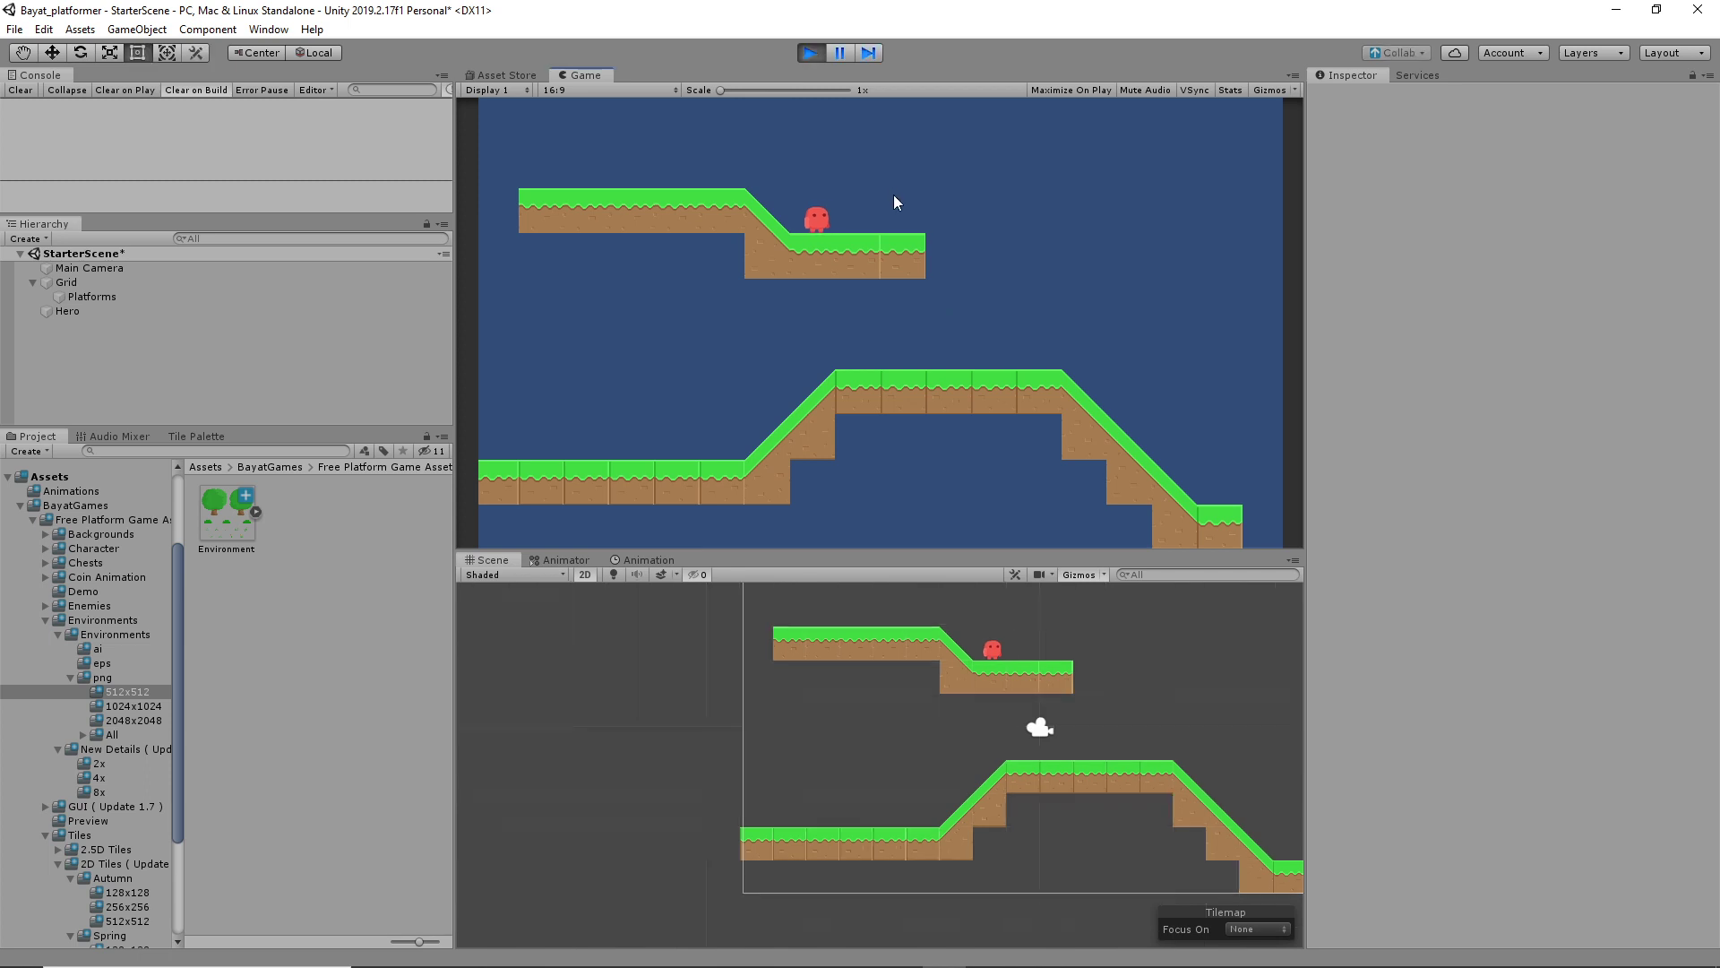
{"action": "key", "text": "Right"}
{"action": "key", "text": "Left"}
{"action": "key", "text": "space"}
{"action": "key", "text": "Left"}
{"action": "key", "text": "Right"}
{"action": "key", "text": "Left"}
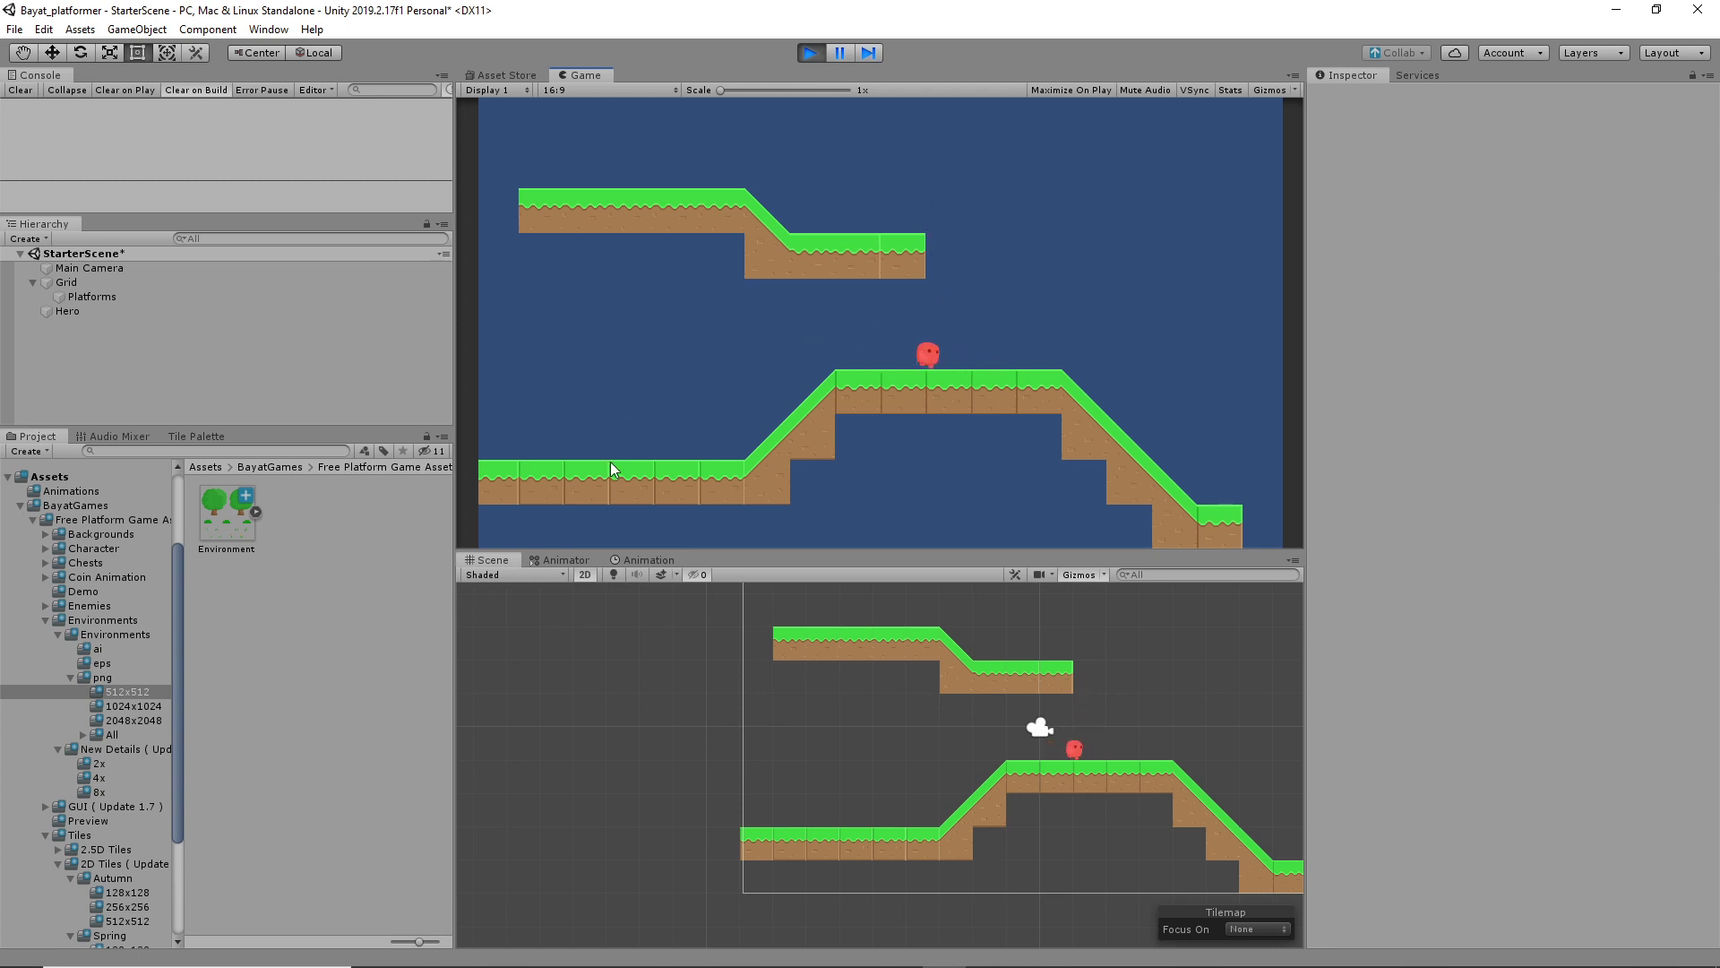
{"action": "key", "text": "Right"}
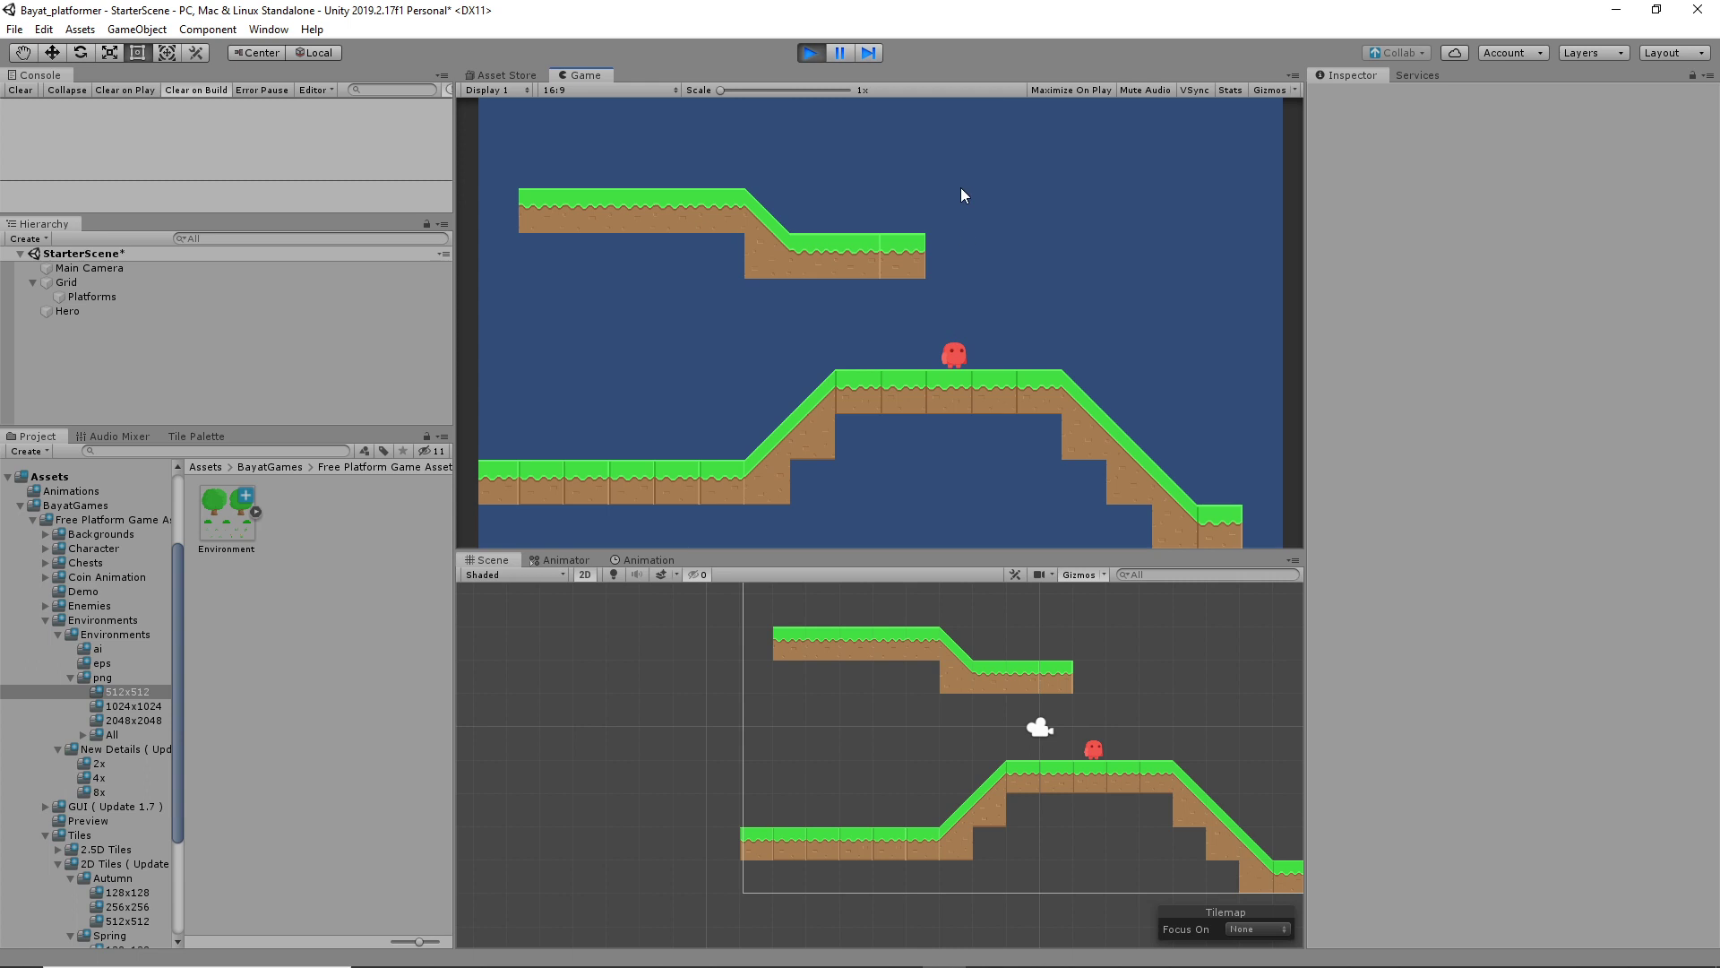
{"action": "left_click", "coordinate": [810, 53]}
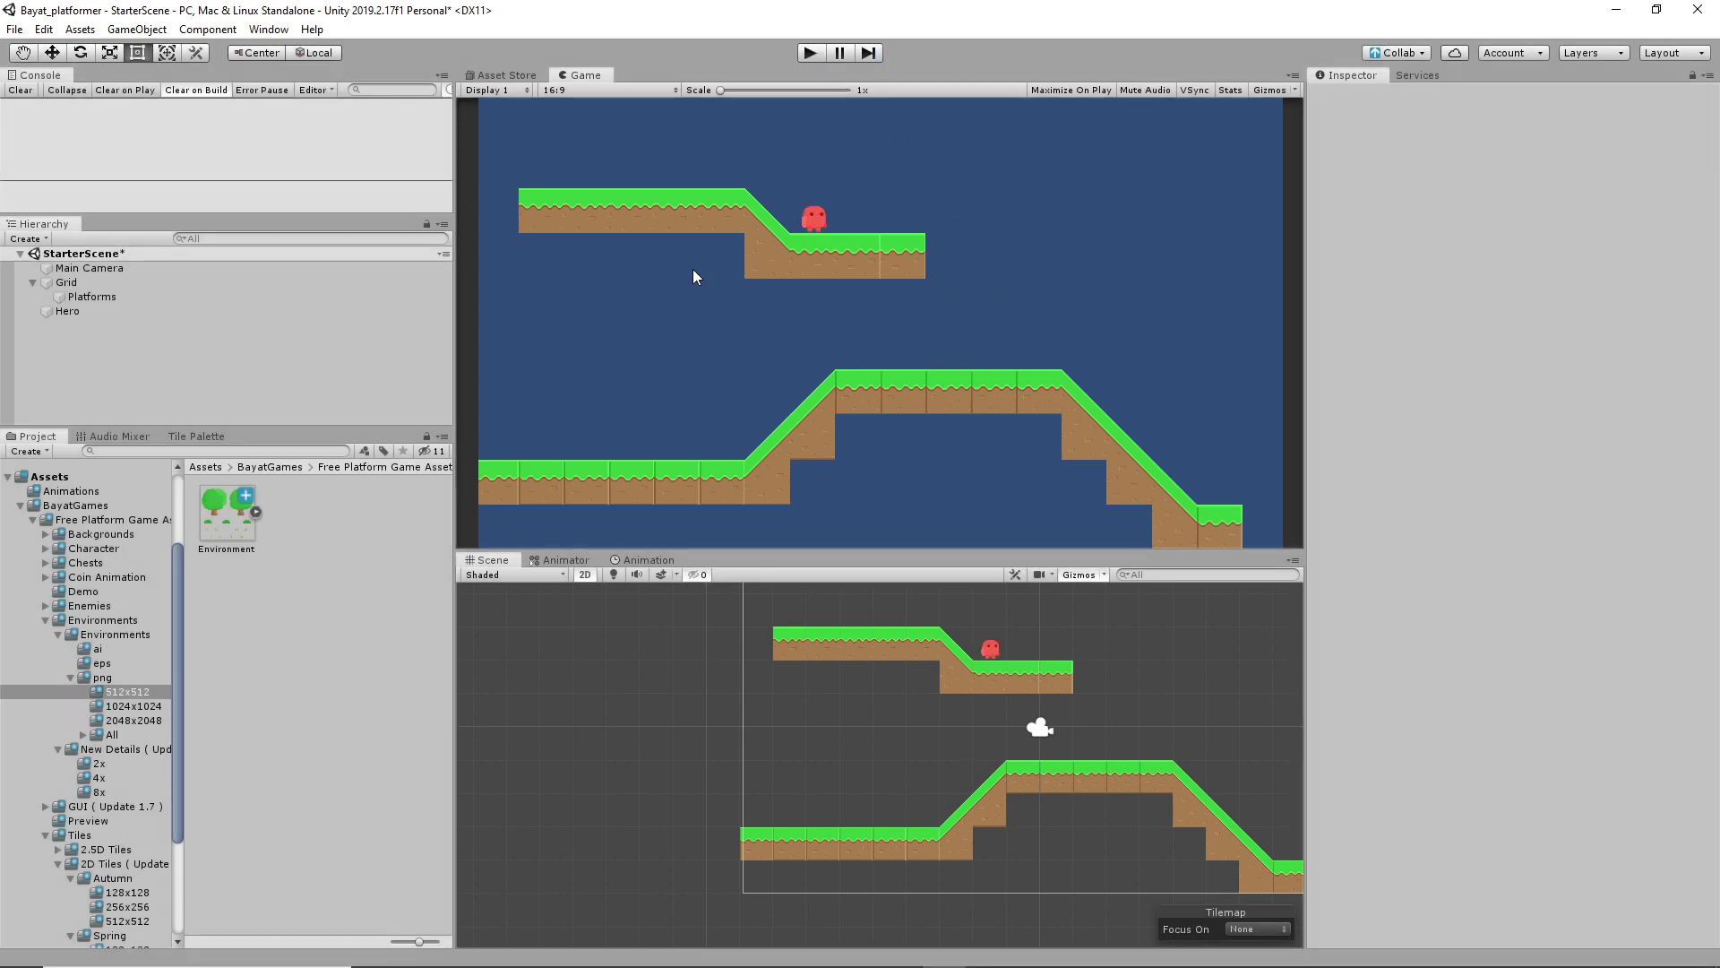
Create a Particle System effect object in StarterScene
{"action": "right_click", "coordinate": [71, 344]}
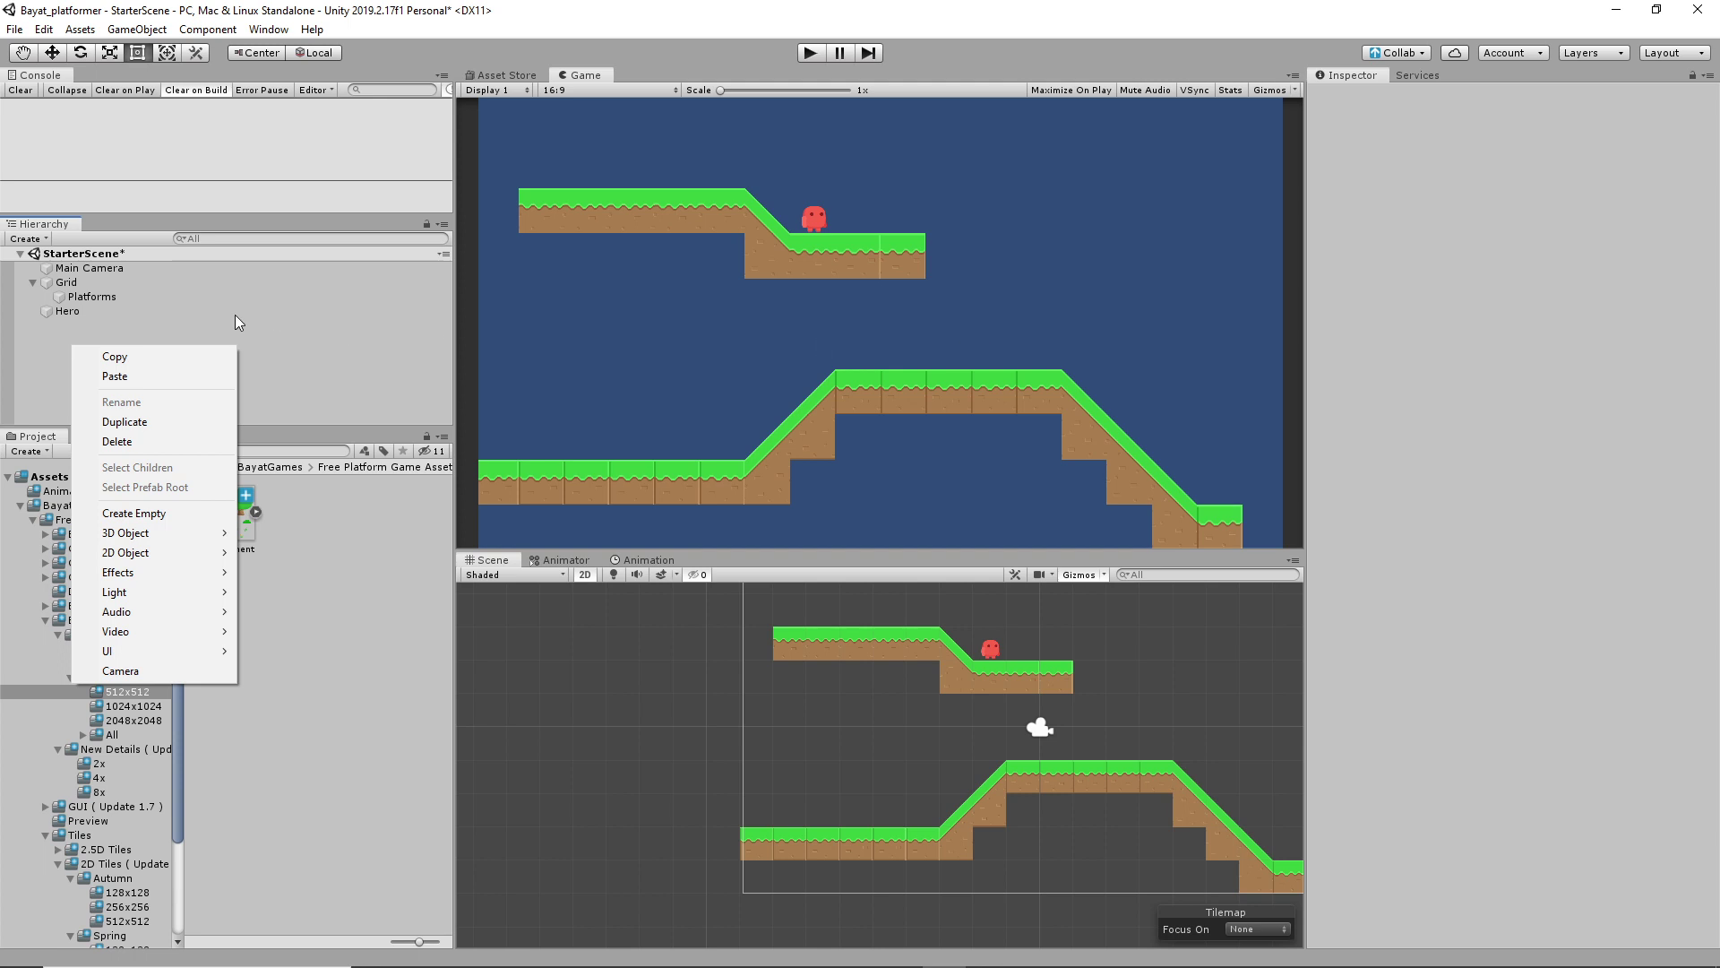
{"action": "mouse_move", "coordinate": [194, 553]}
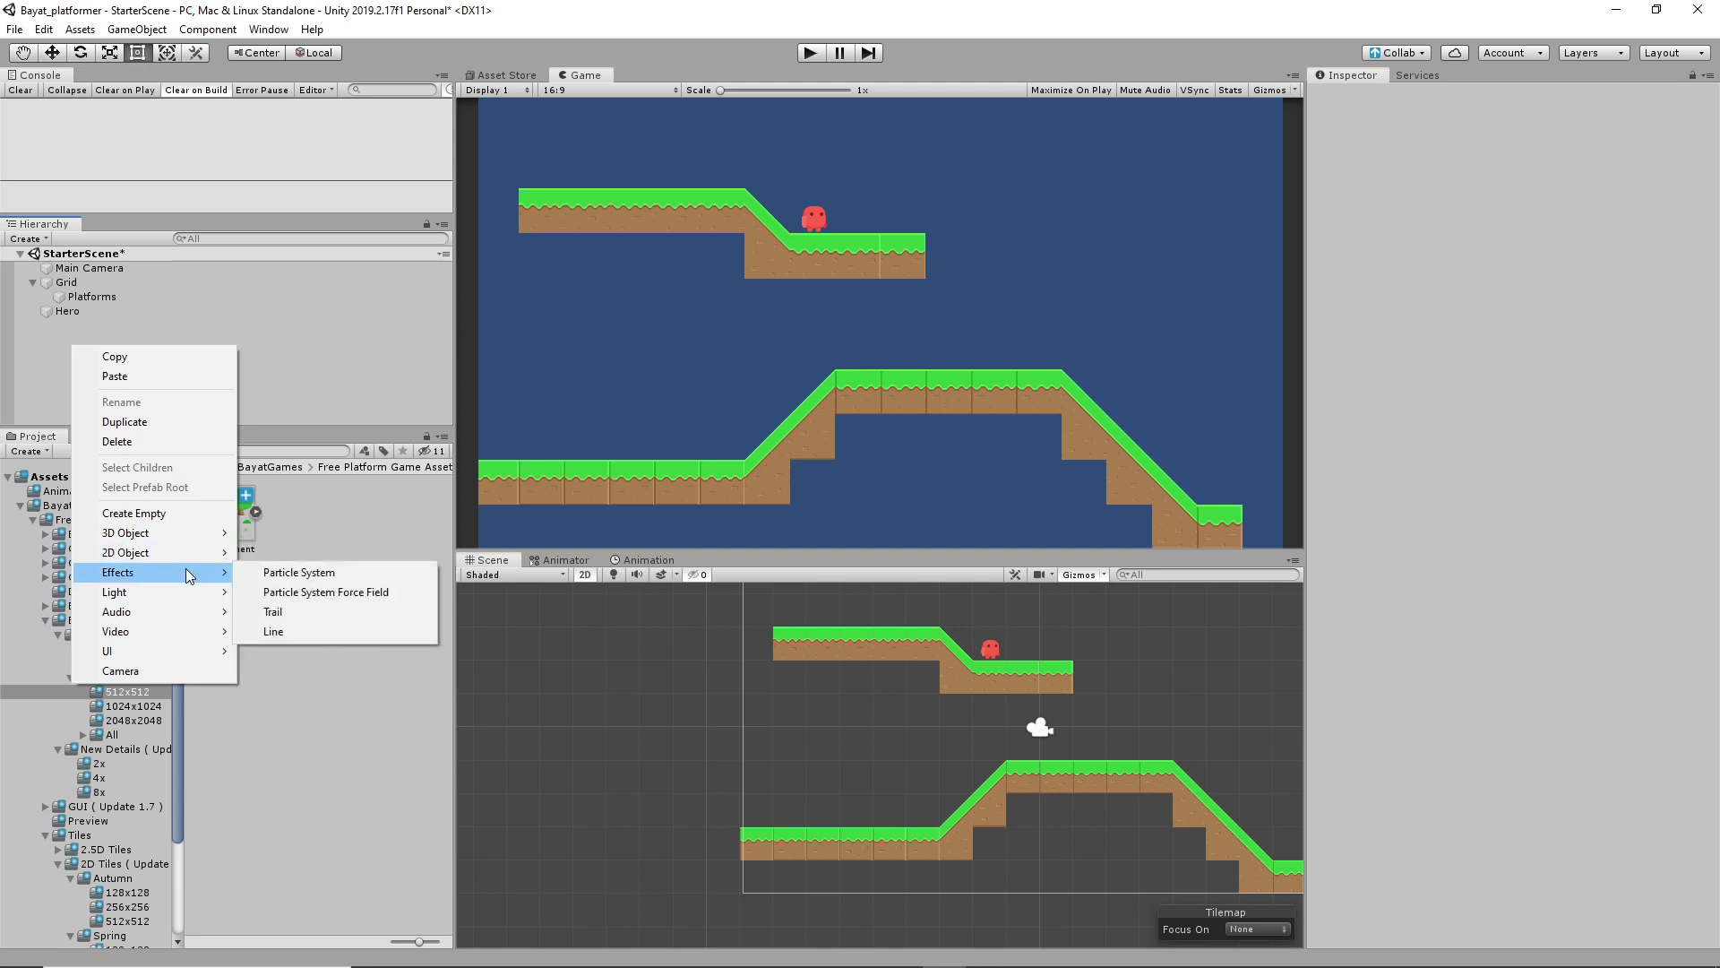
{"action": "left_click", "coordinate": [319, 574]}
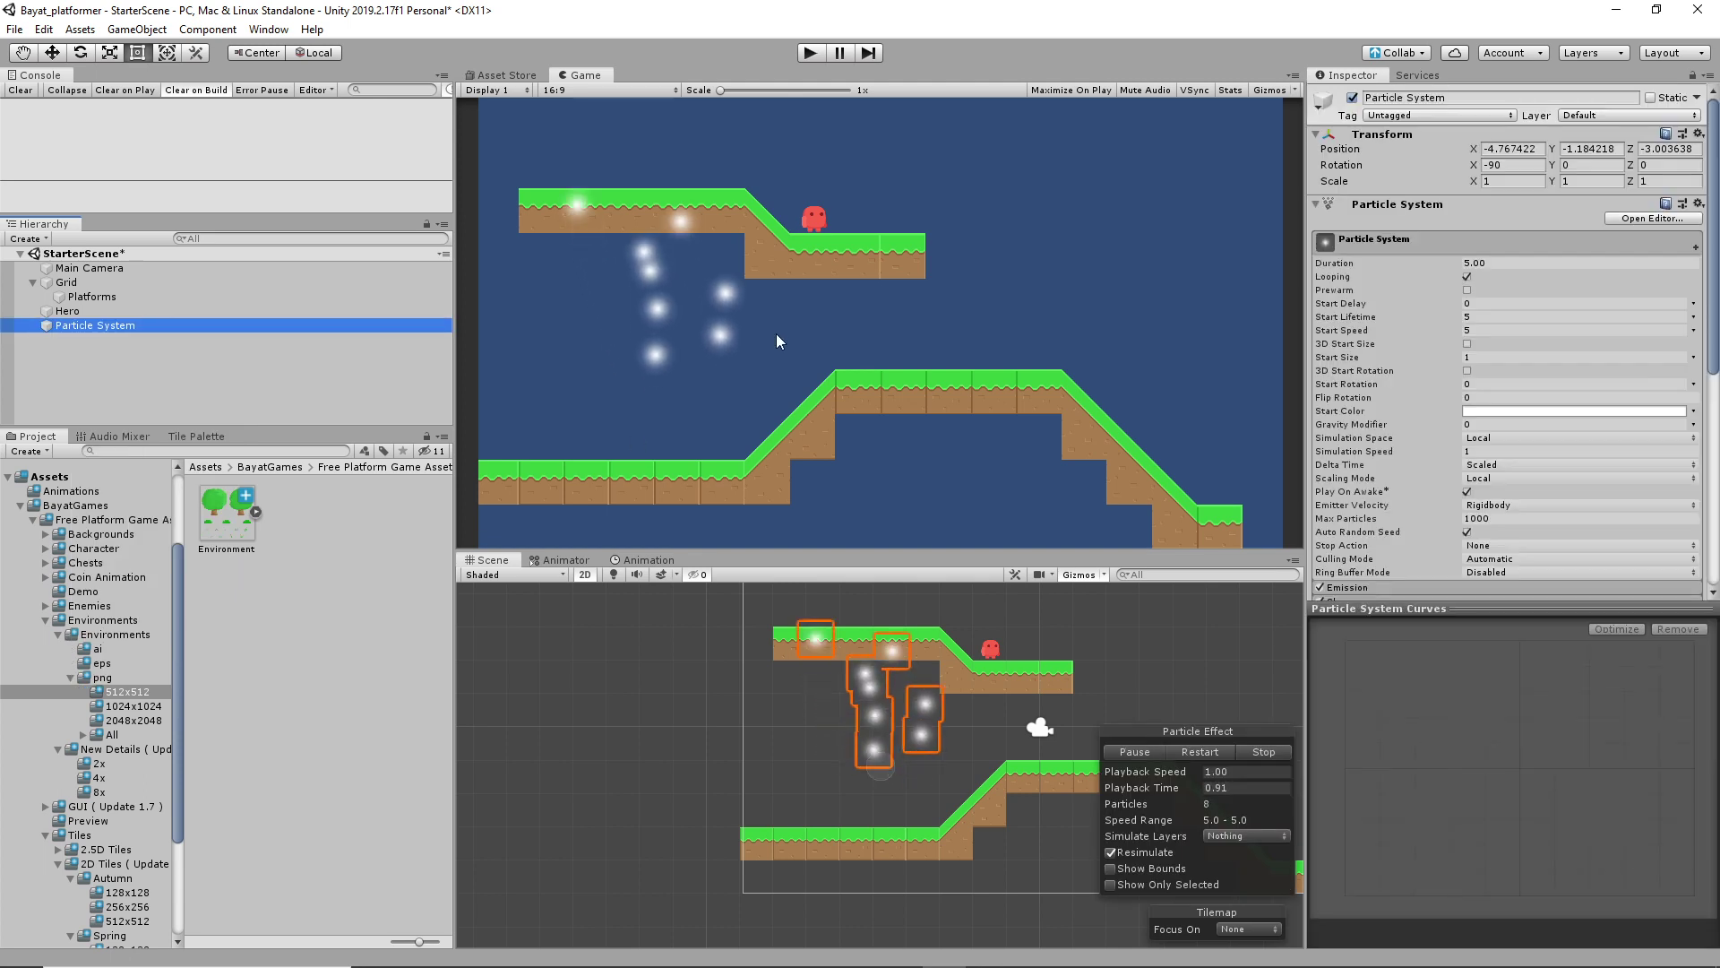
{"action": "left_click", "coordinate": [92, 326]}
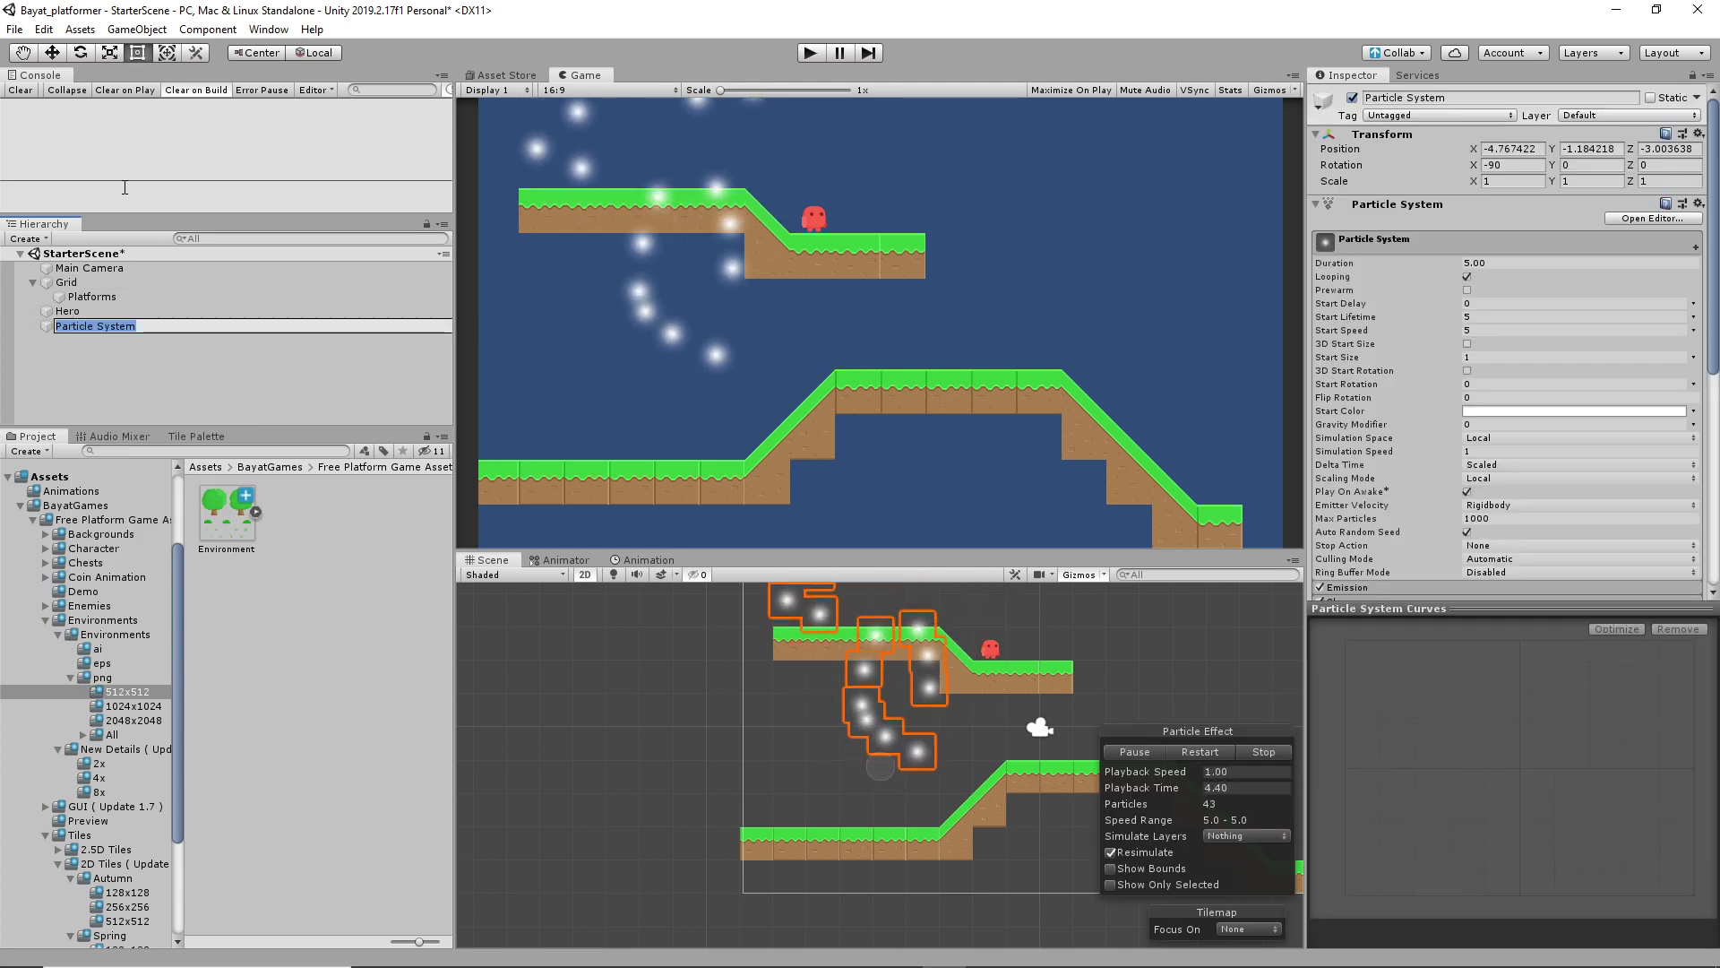
Move the particle system onto the flat top of the lower platform, at X 1.55 and Y -0.98
{"action": "left_click", "coordinate": [52, 53]}
{"action": "left_click_drag", "start_coordinate": [944, 758], "coordinate": [1149, 740]}
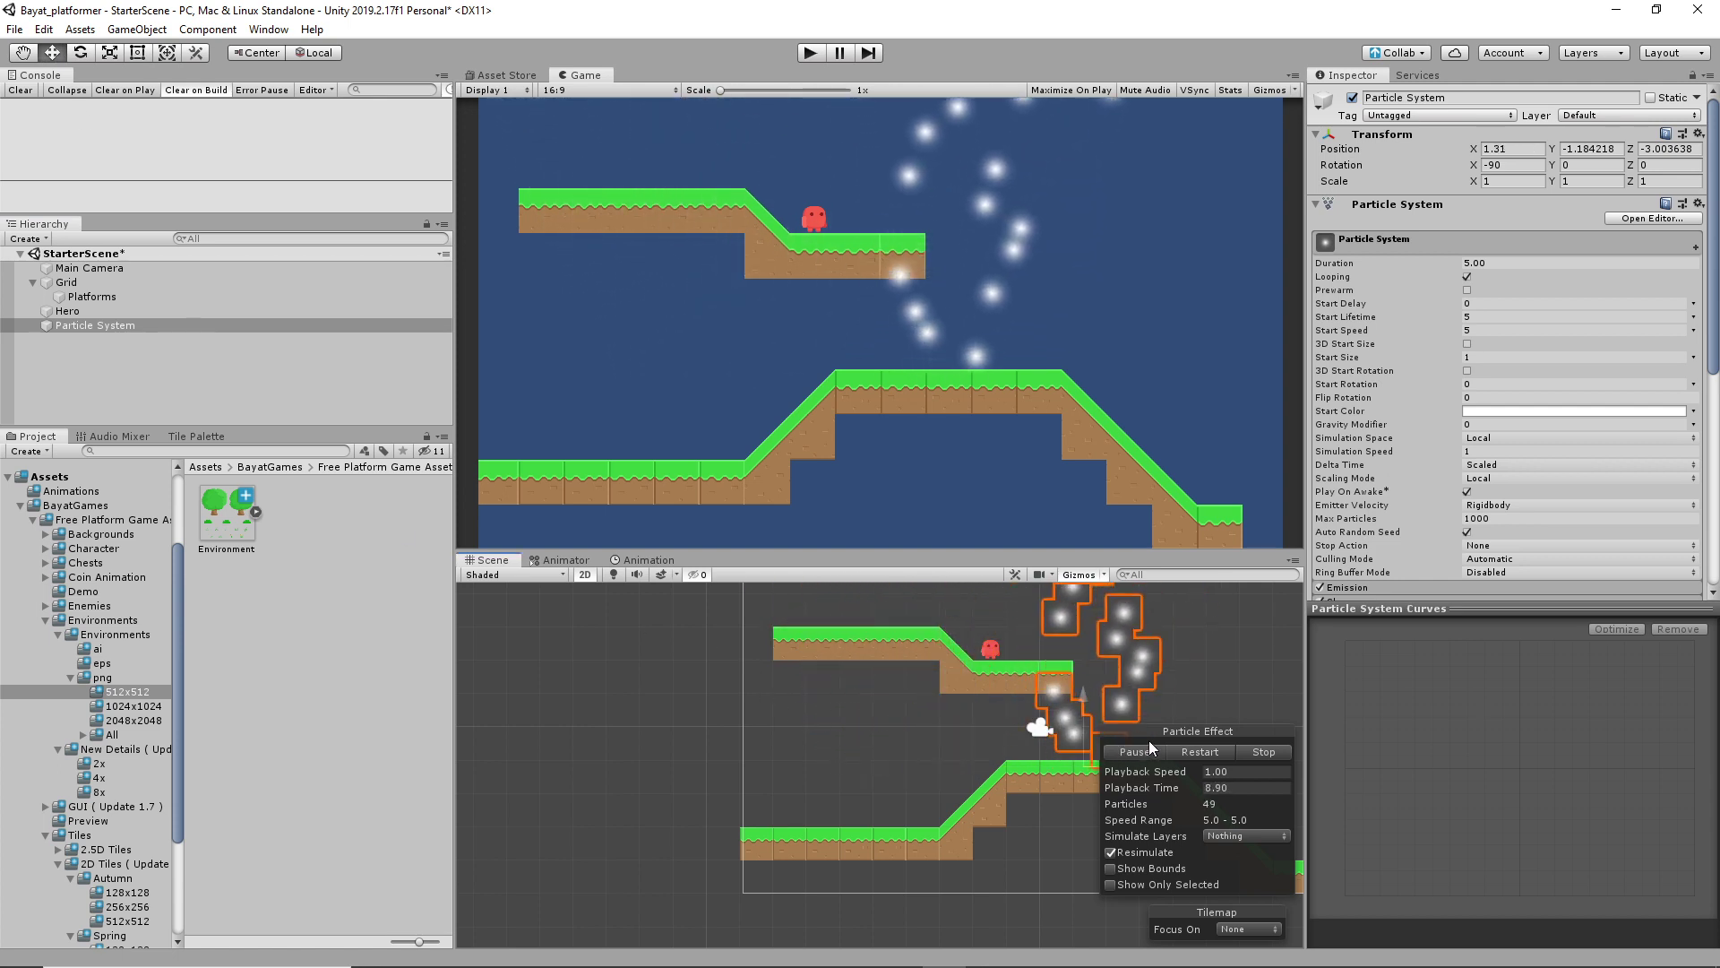
{"action": "middle_click_drag", "start_coordinate": [1200, 670], "coordinate": [901, 631]}
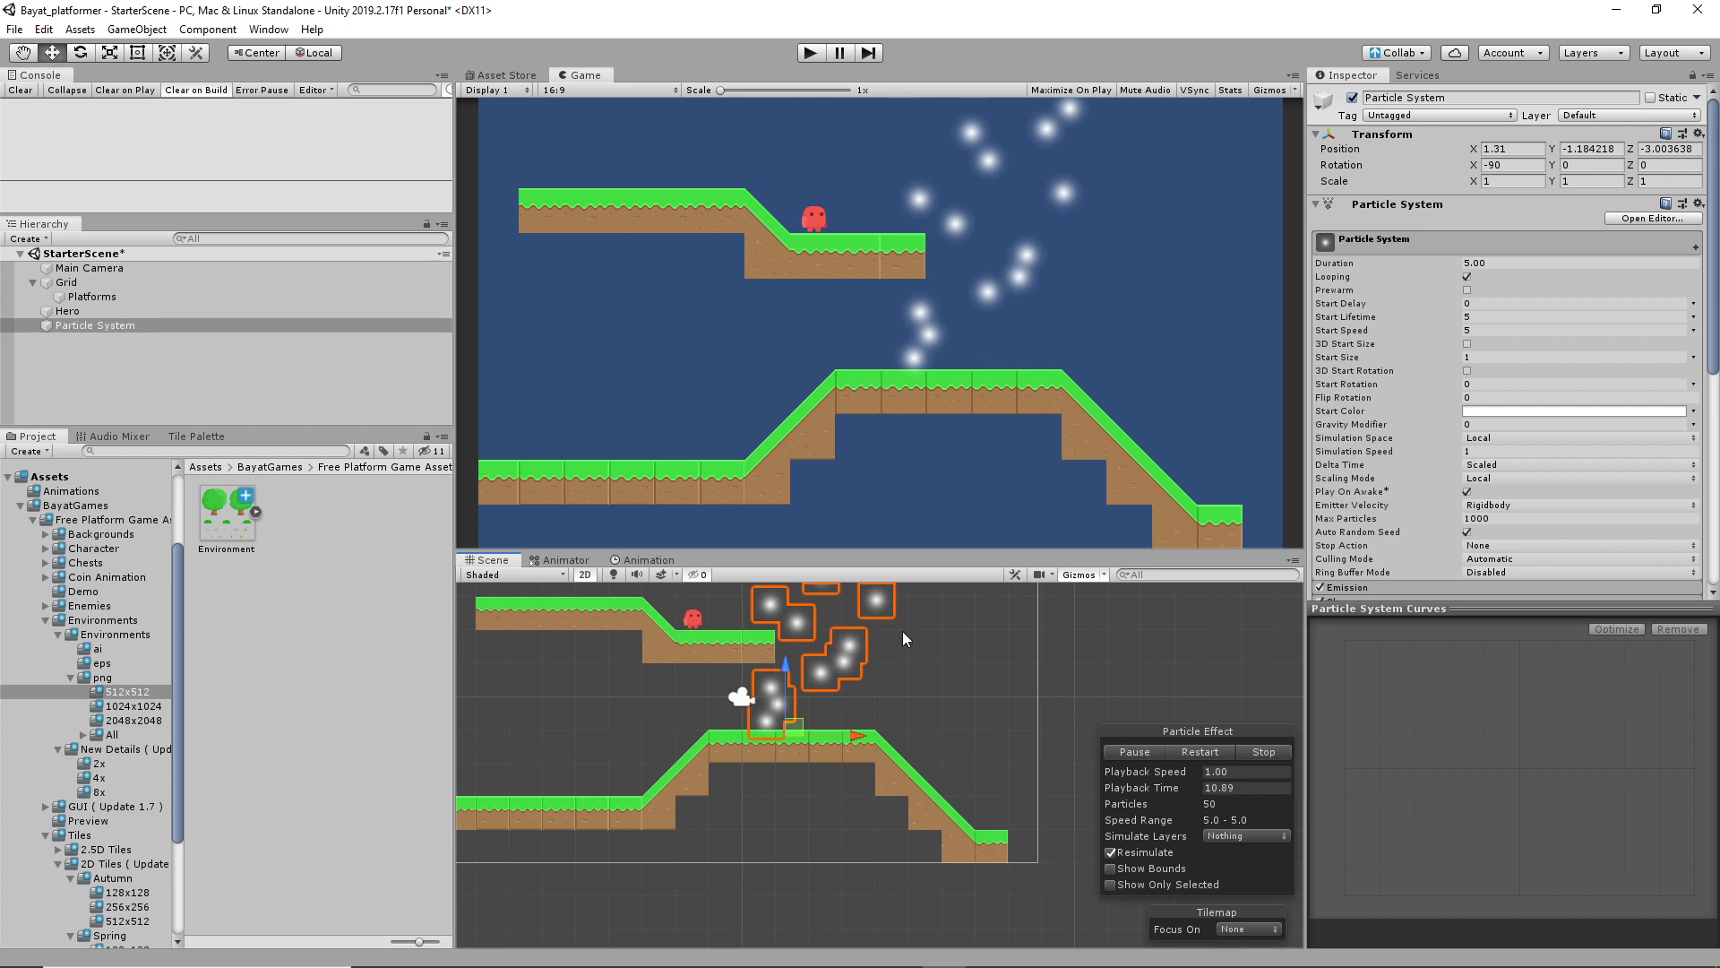
{"action": "left_click_drag", "start_coordinate": [787, 666], "coordinate": [787, 656]}
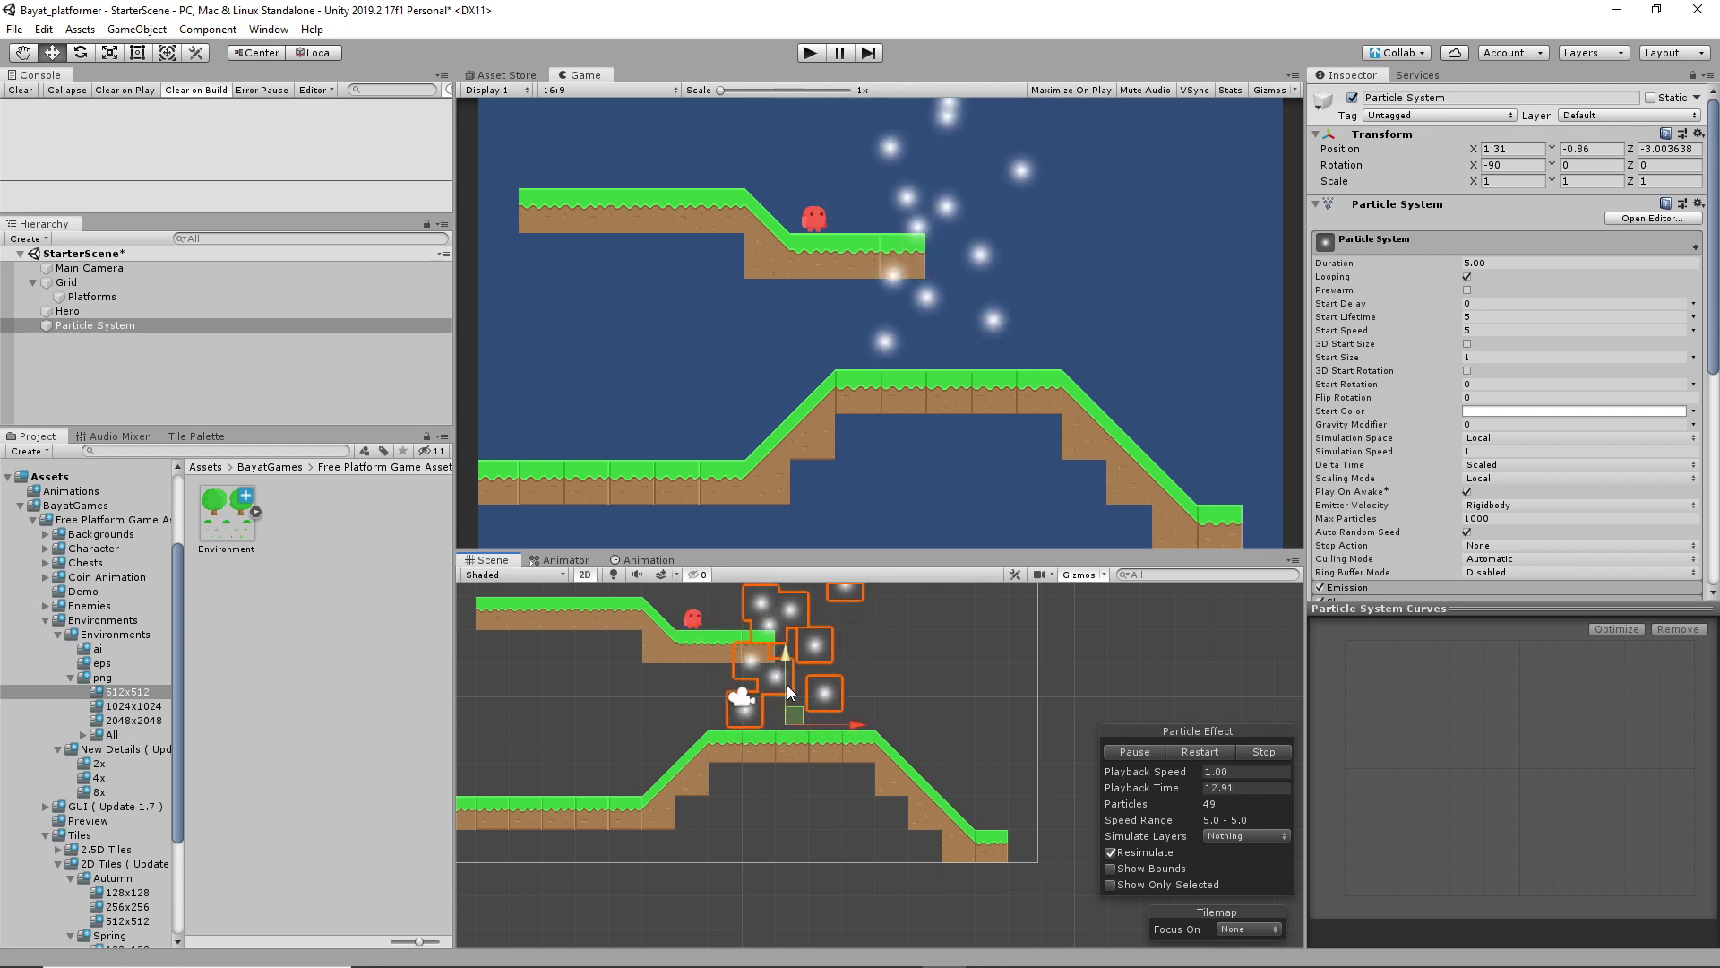
{"action": "scroll", "coordinate": [787, 686], "scroll_direction": "up", "scroll_amount": 15}
{"action": "scroll", "coordinate": [787, 685], "scroll_direction": "up", "scroll_amount": 3}
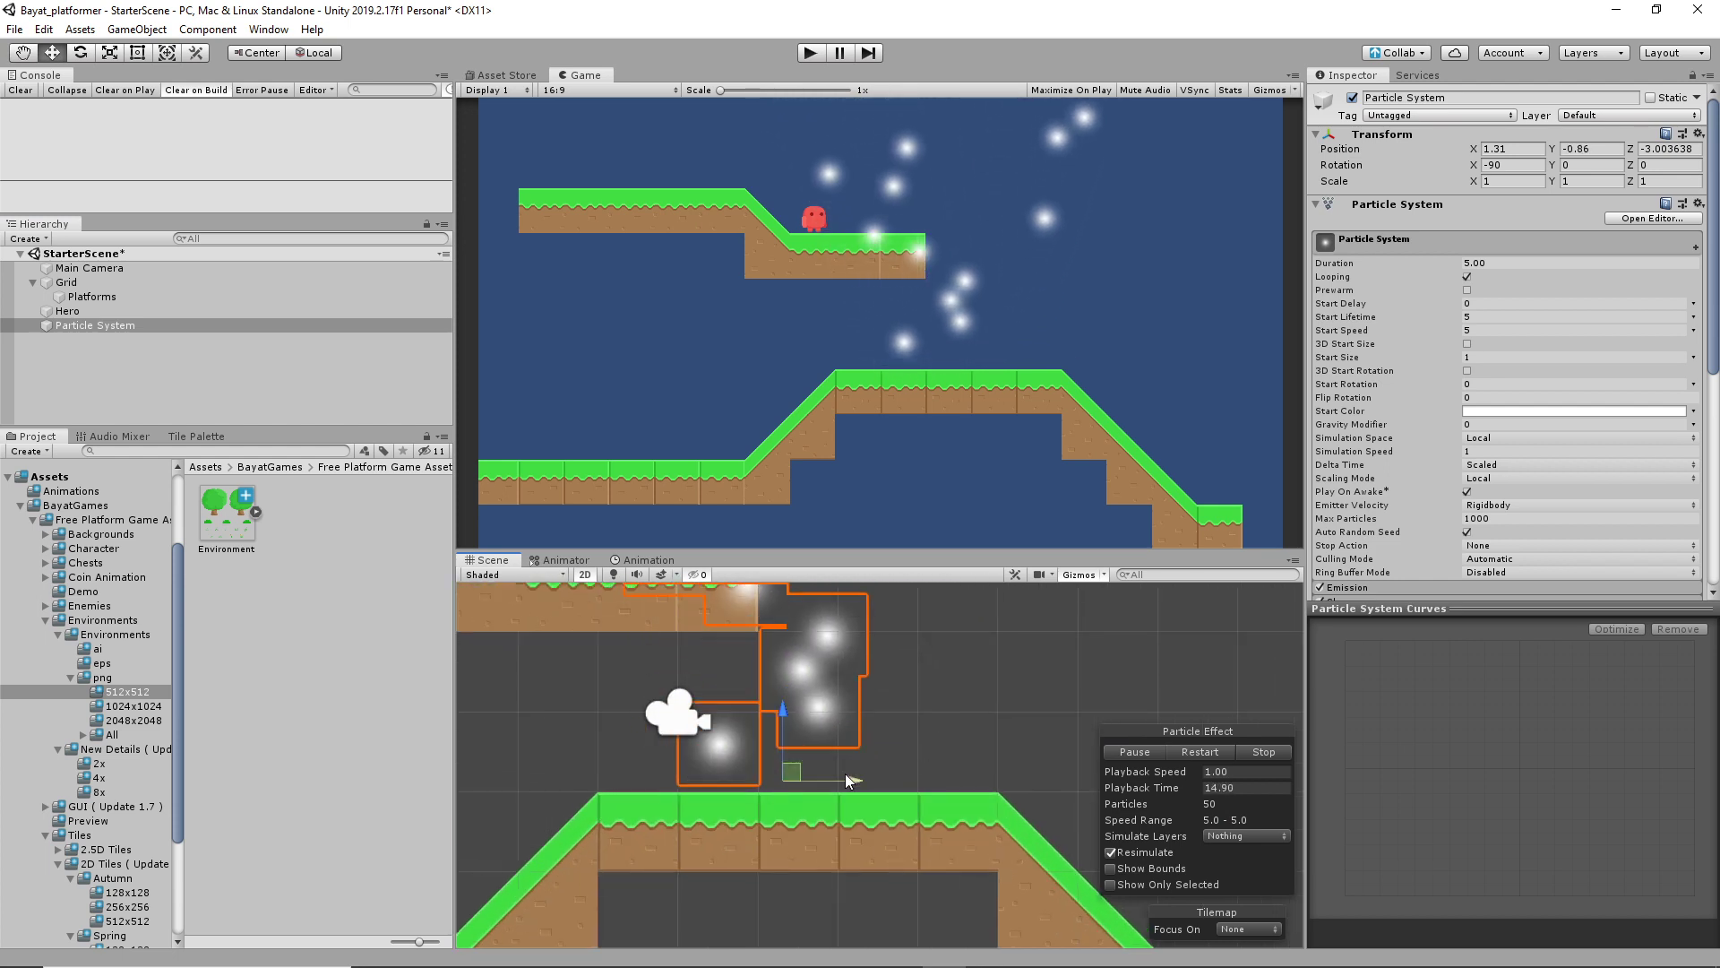
{"action": "left_click_drag", "start_coordinate": [855, 780], "coordinate": [873, 783]}
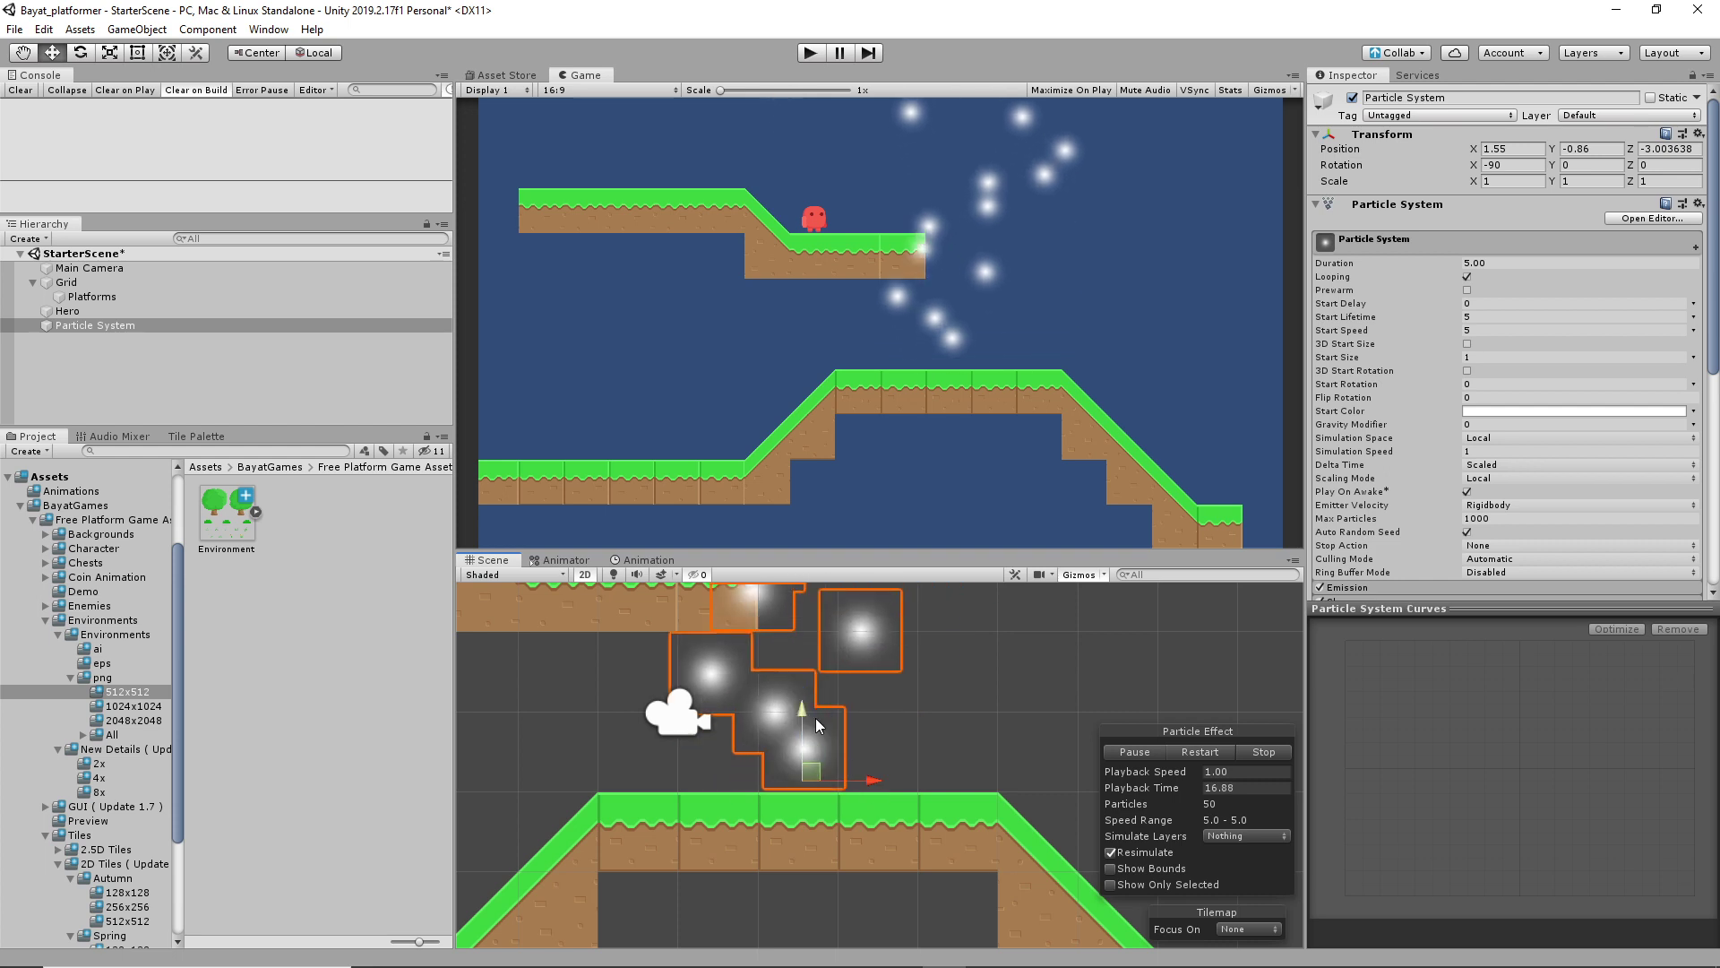
{"action": "left_click_drag", "start_coordinate": [805, 710], "coordinate": [803, 720]}
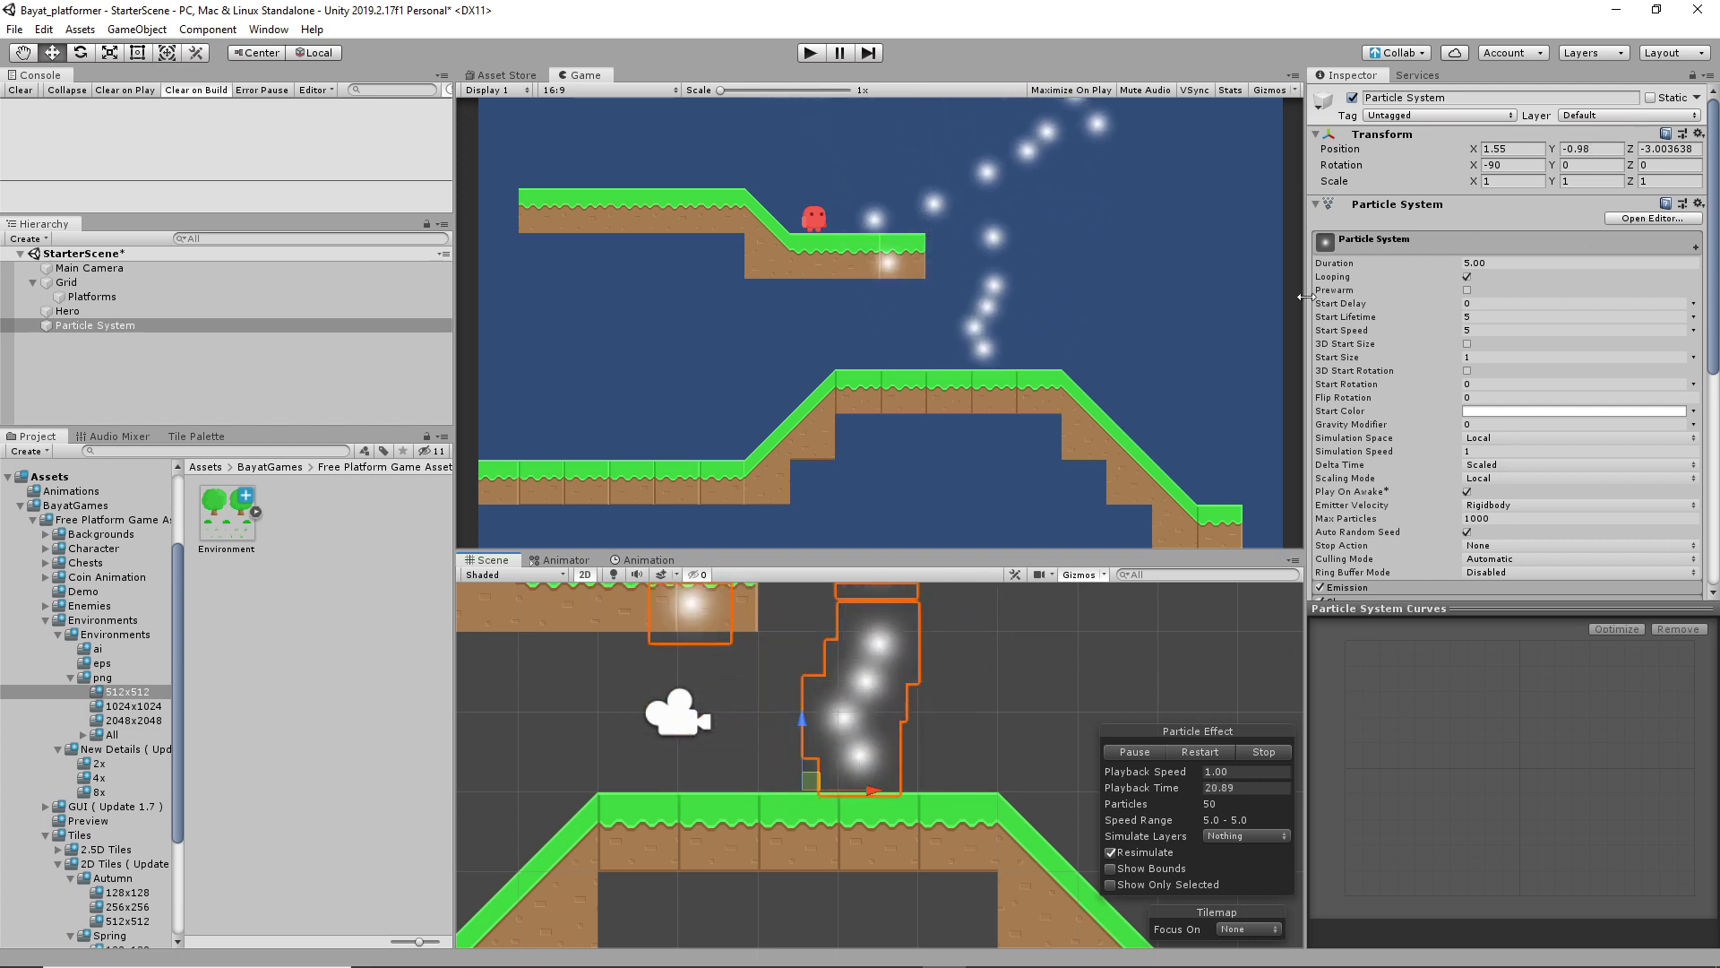
Set the particle system's cone shape to an angle of 5 and a radius of 0.25
{"action": "scroll", "coordinate": [1390, 351], "scroll_direction": "down", "scroll_amount": 5}
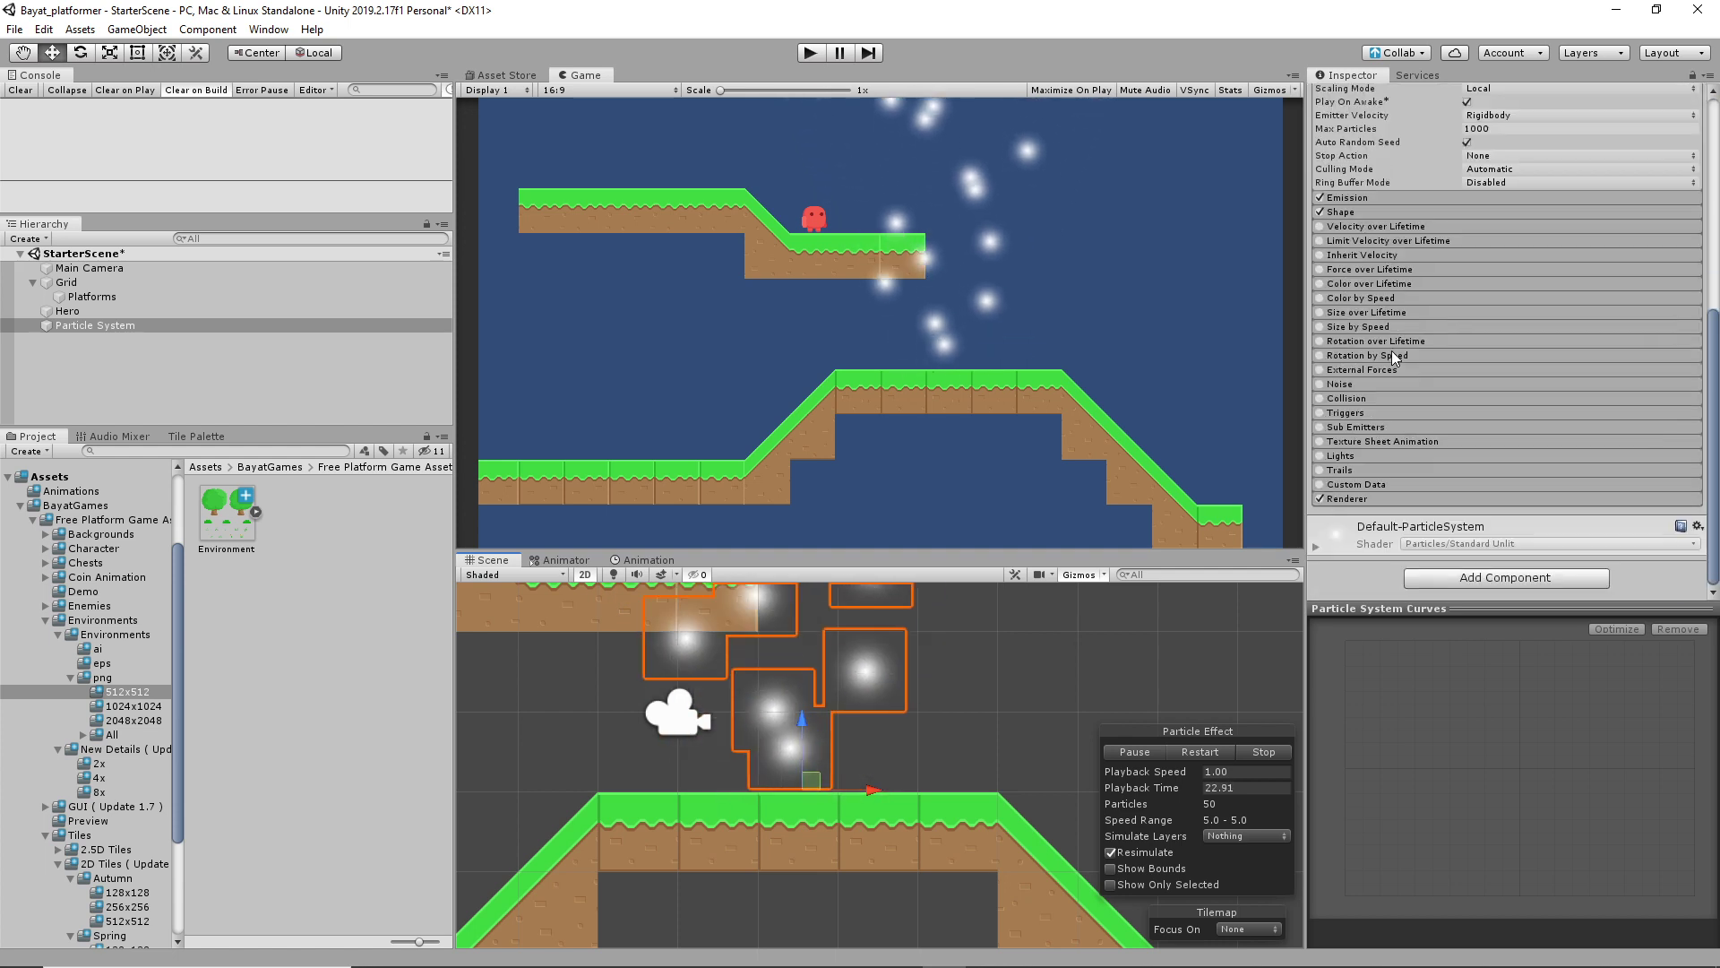
{"action": "left_click", "coordinate": [1349, 198]}
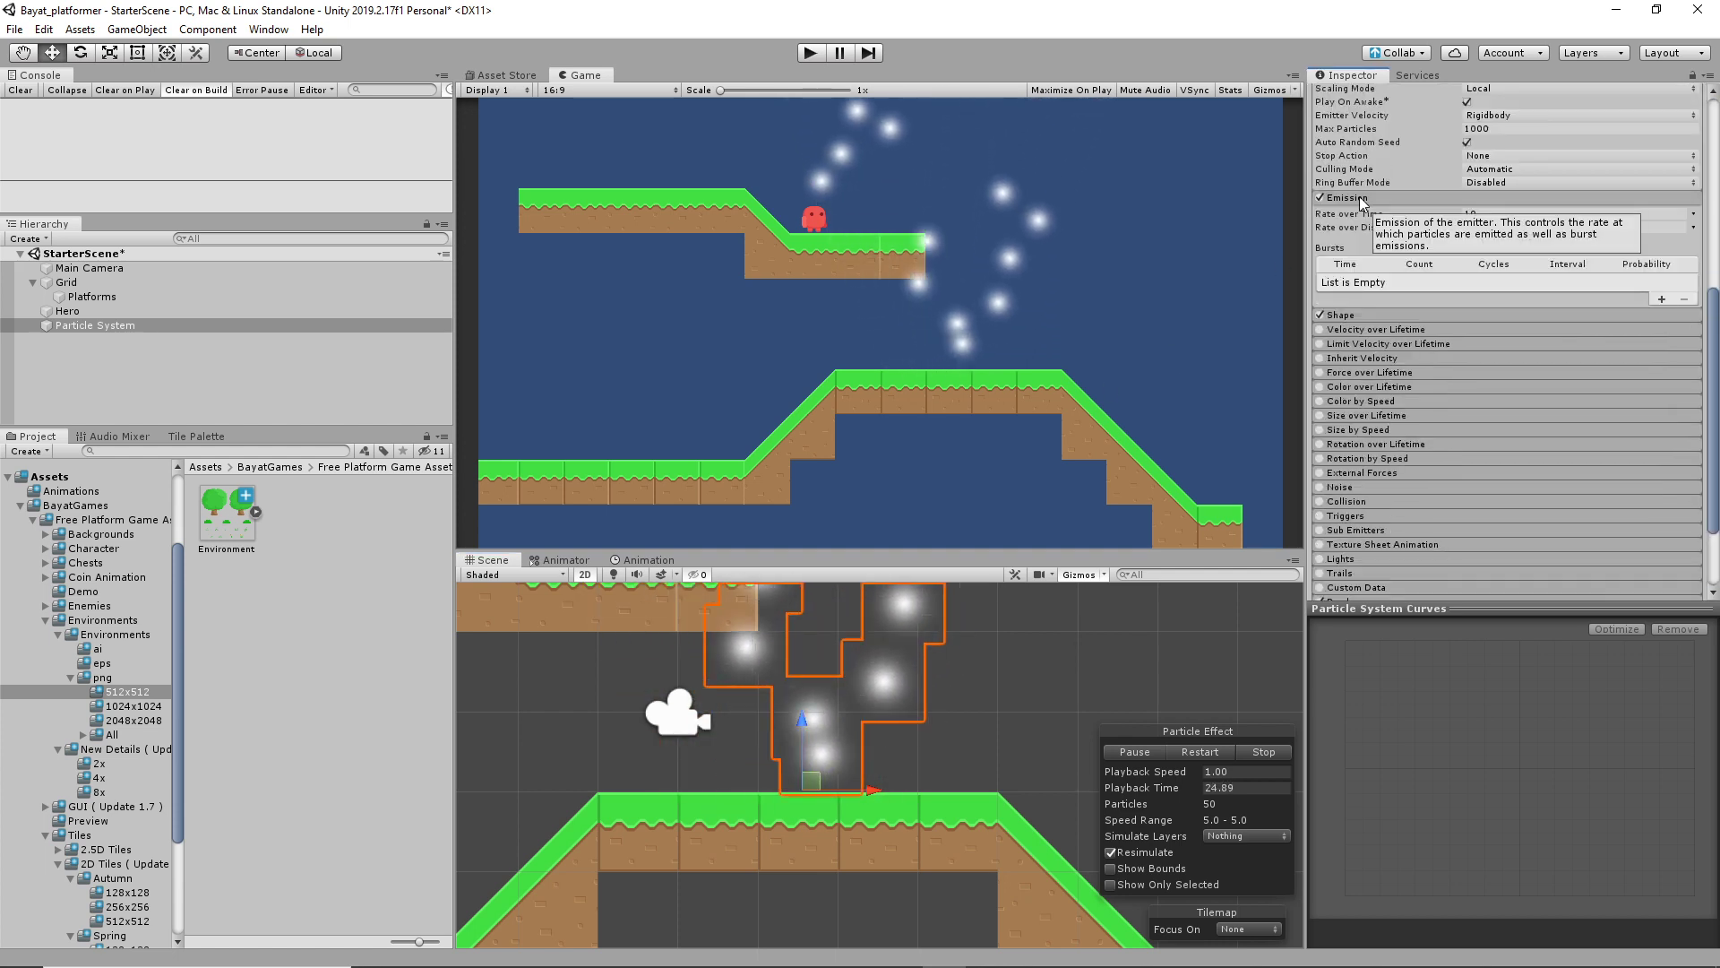
{"action": "left_click", "coordinate": [1346, 200]}
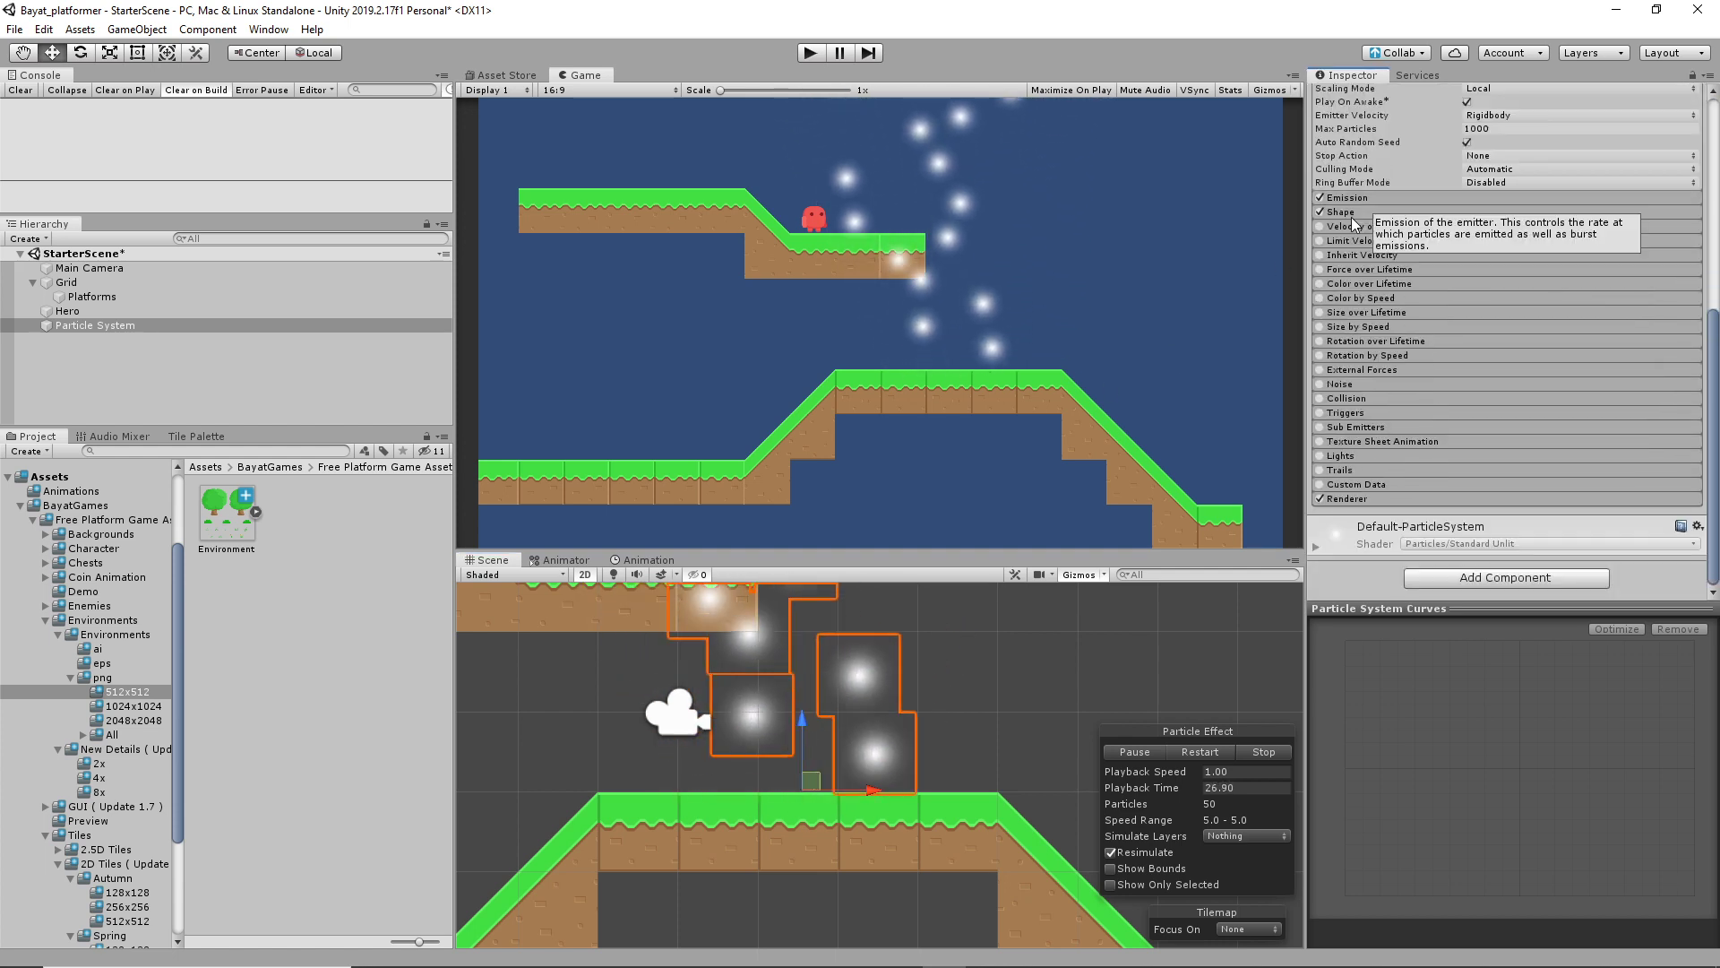
{"action": "left_click", "coordinate": [1356, 213]}
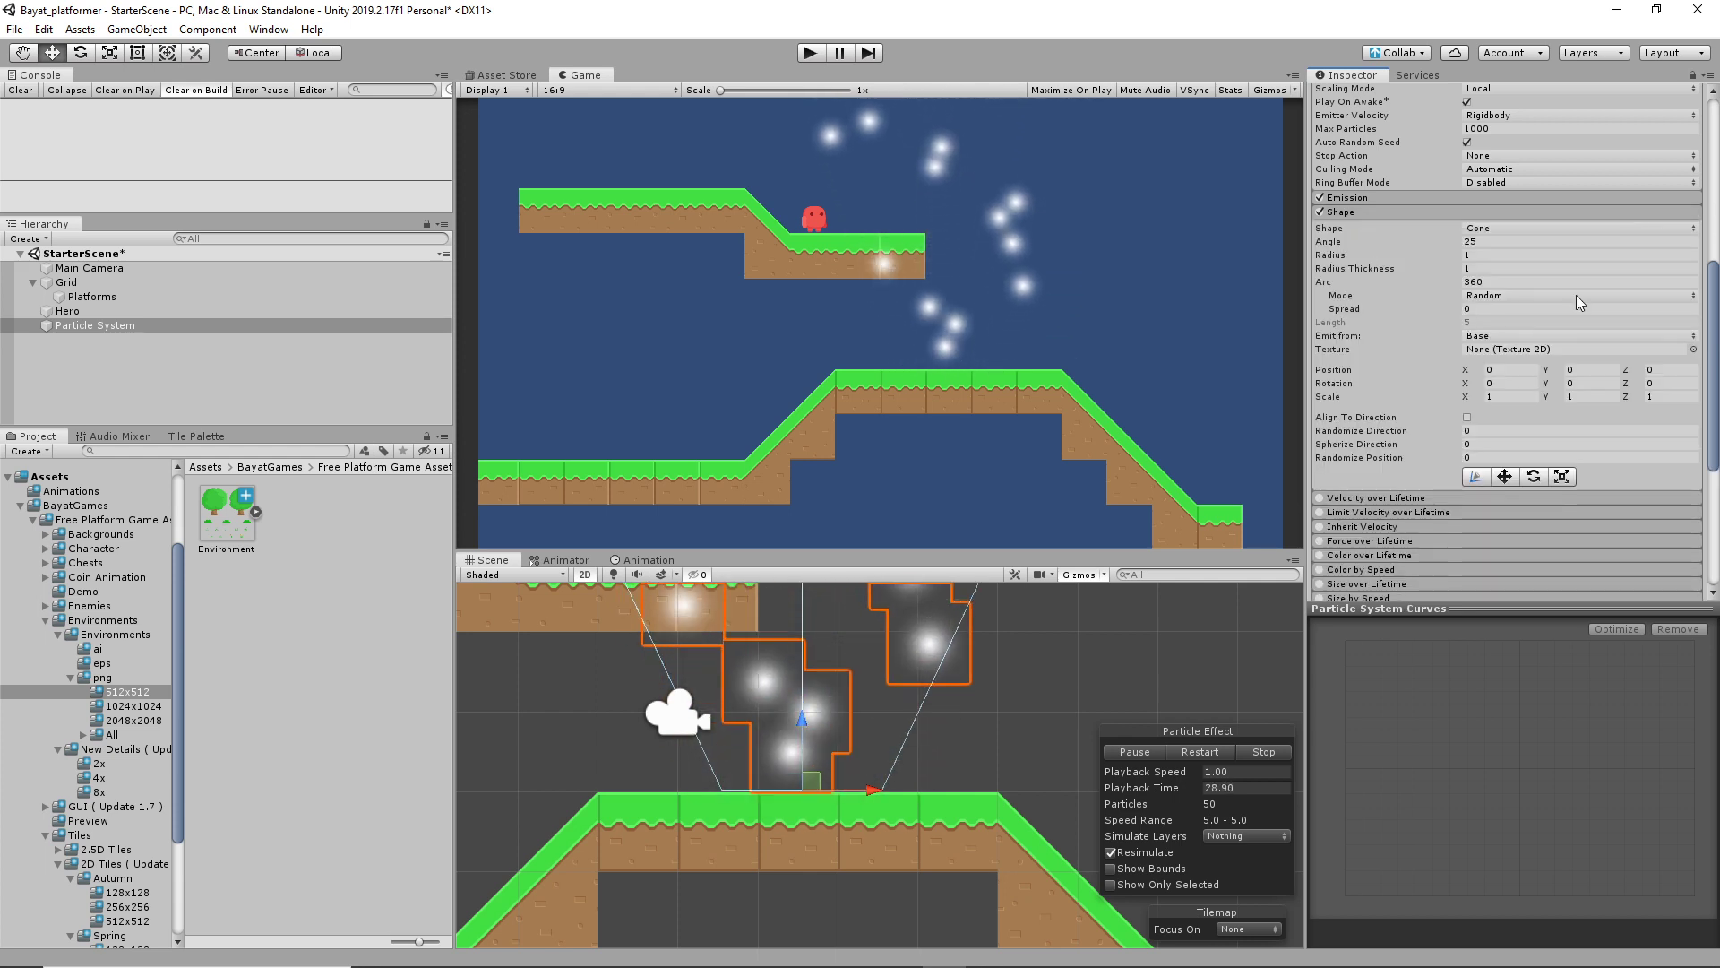
{"action": "left_click", "coordinate": [1489, 242]}
{"action": "type", "text": "5"}
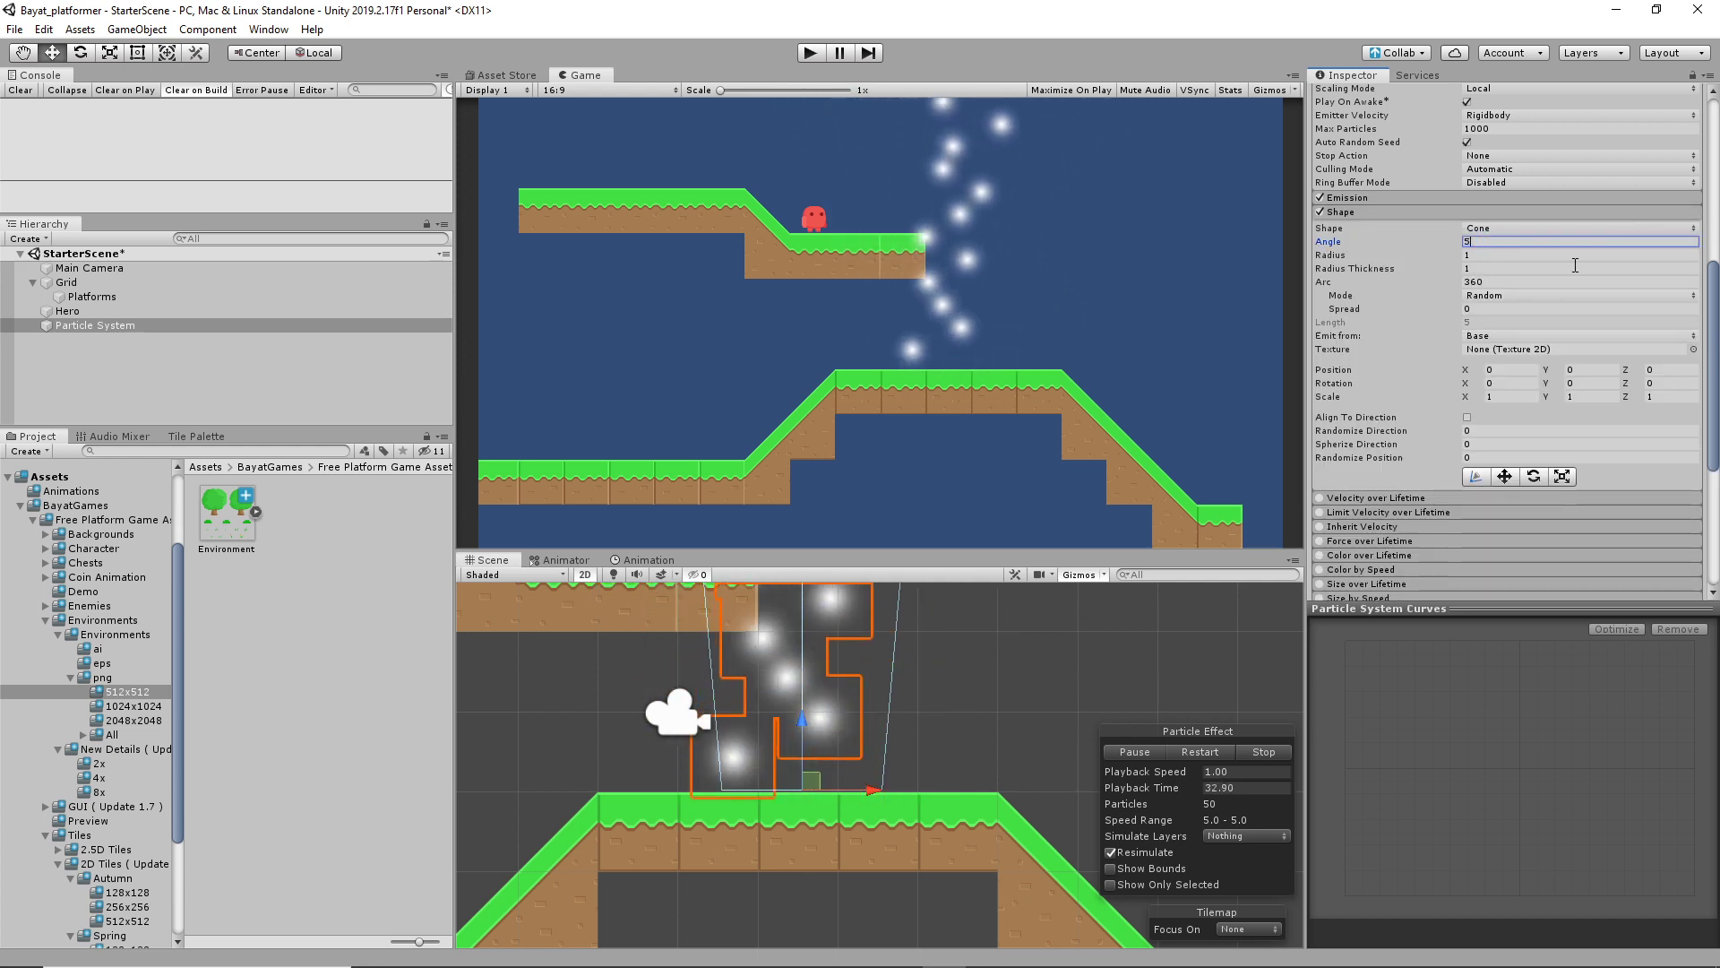
{"action": "left_click", "coordinate": [1495, 254]}
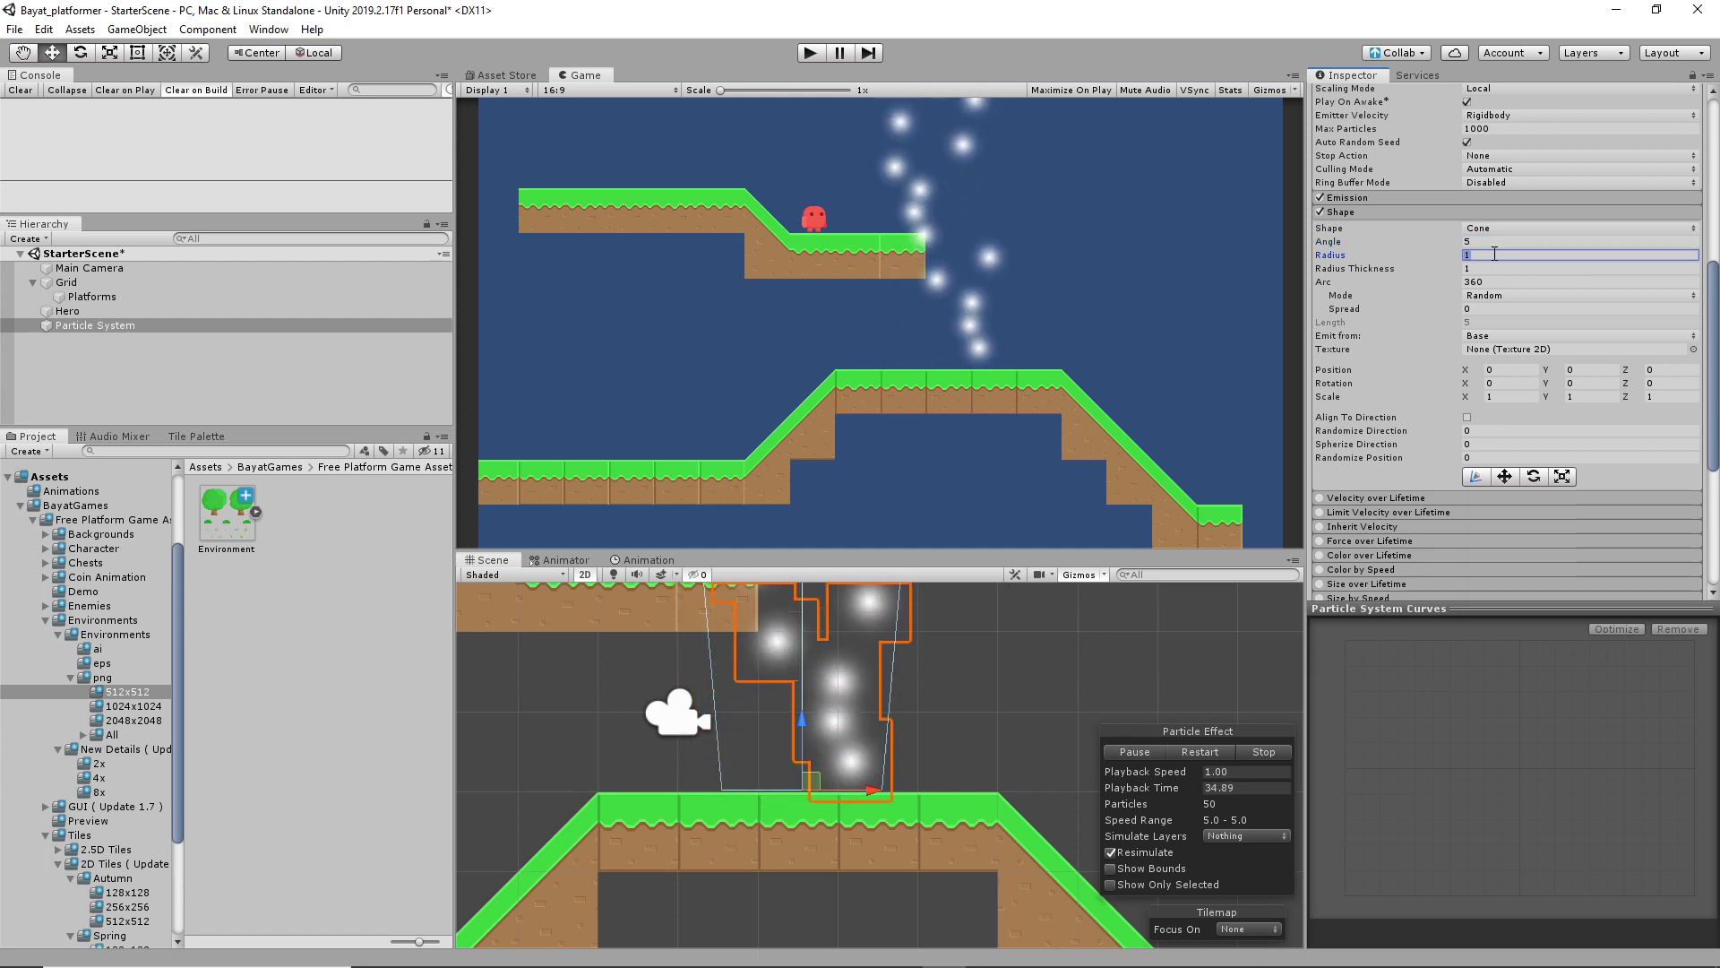
{"action": "type", "text": ".2"}
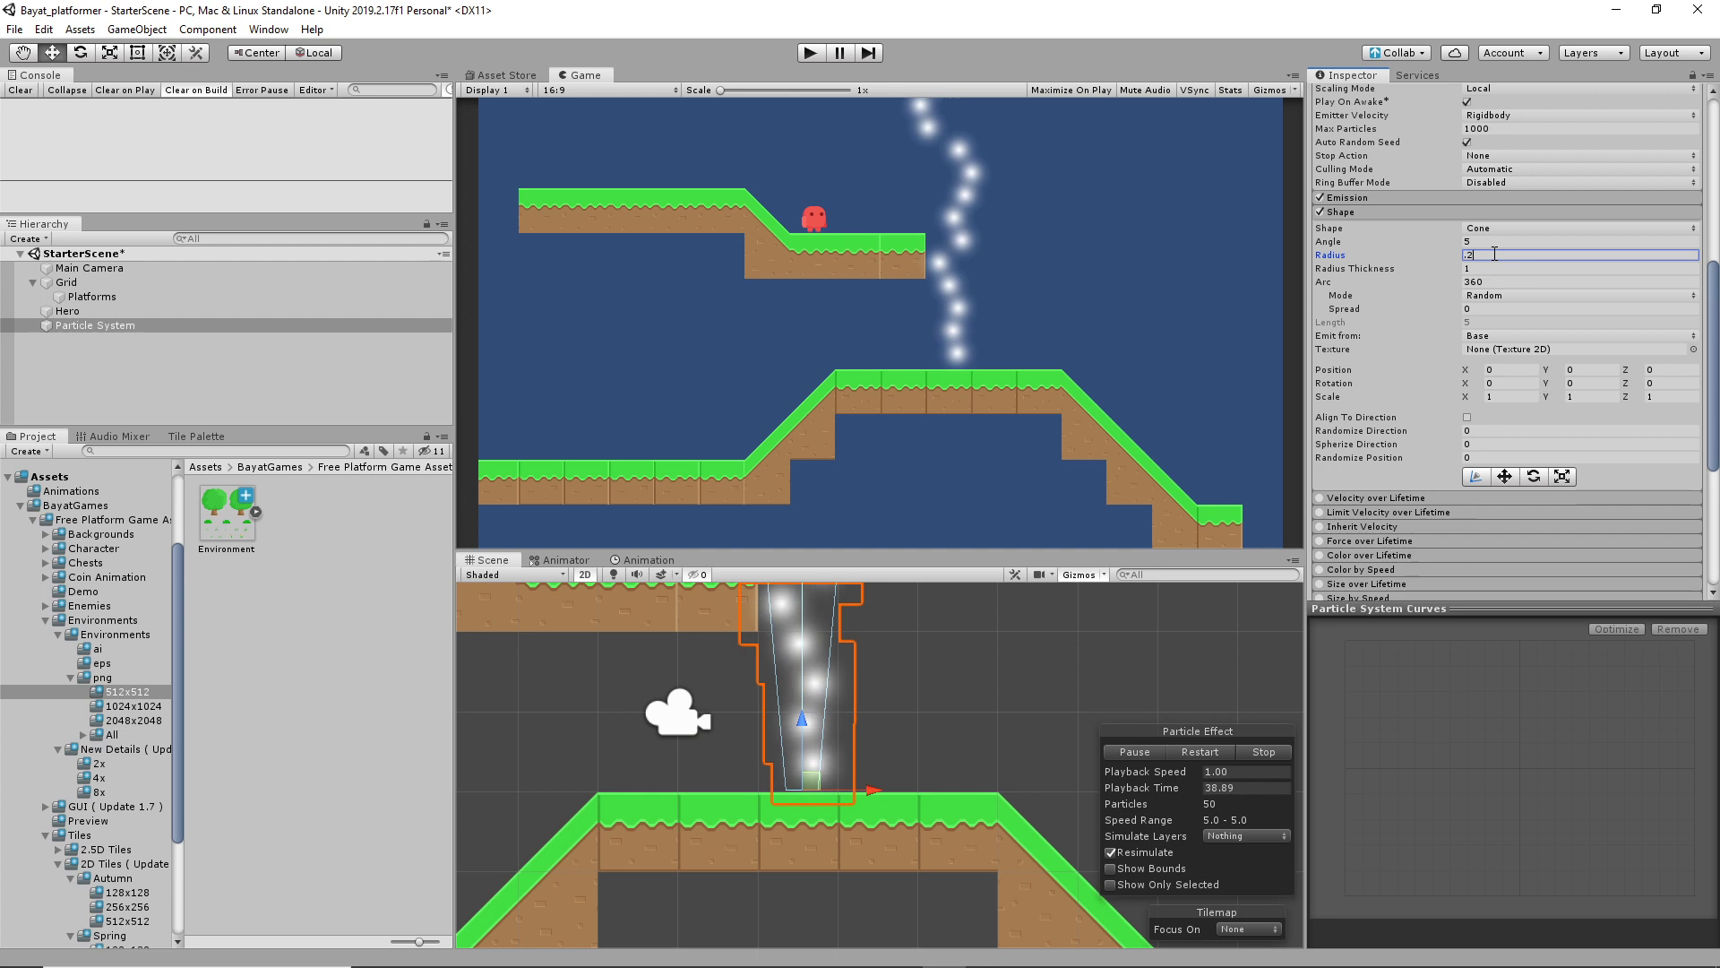
{"action": "type", "text": "5"}
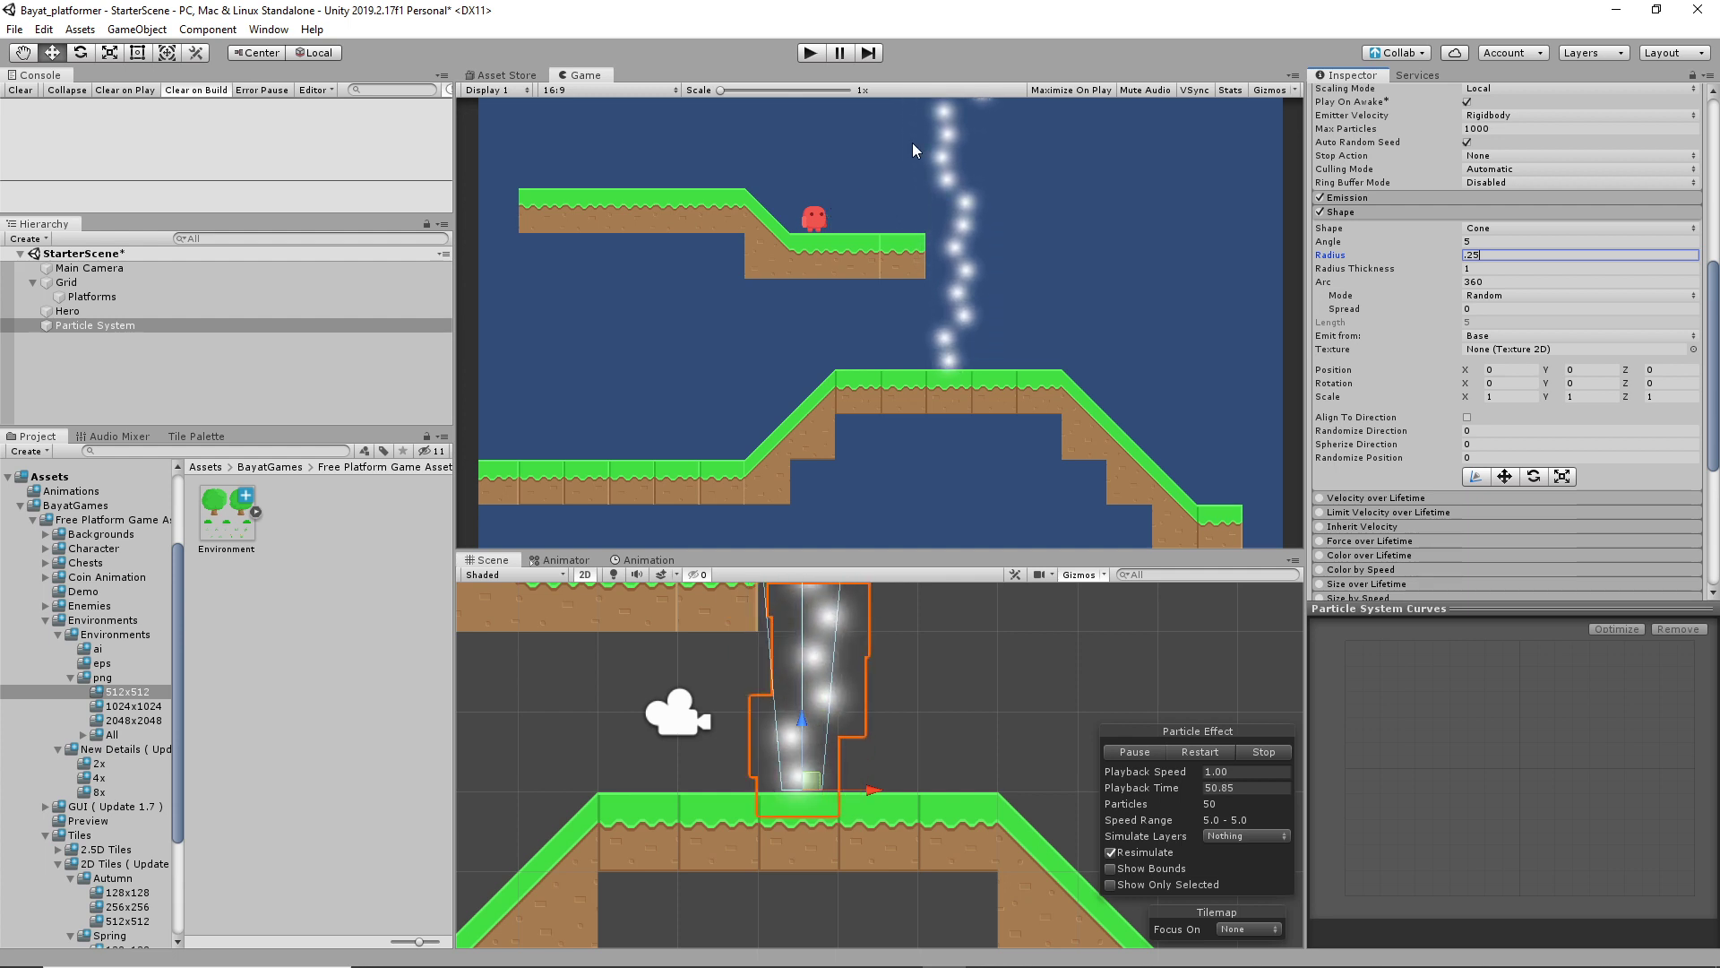
Play-test the scene by walking the hero through the particle stream, ending play mode when done
{"action": "left_click", "coordinate": [810, 52]}
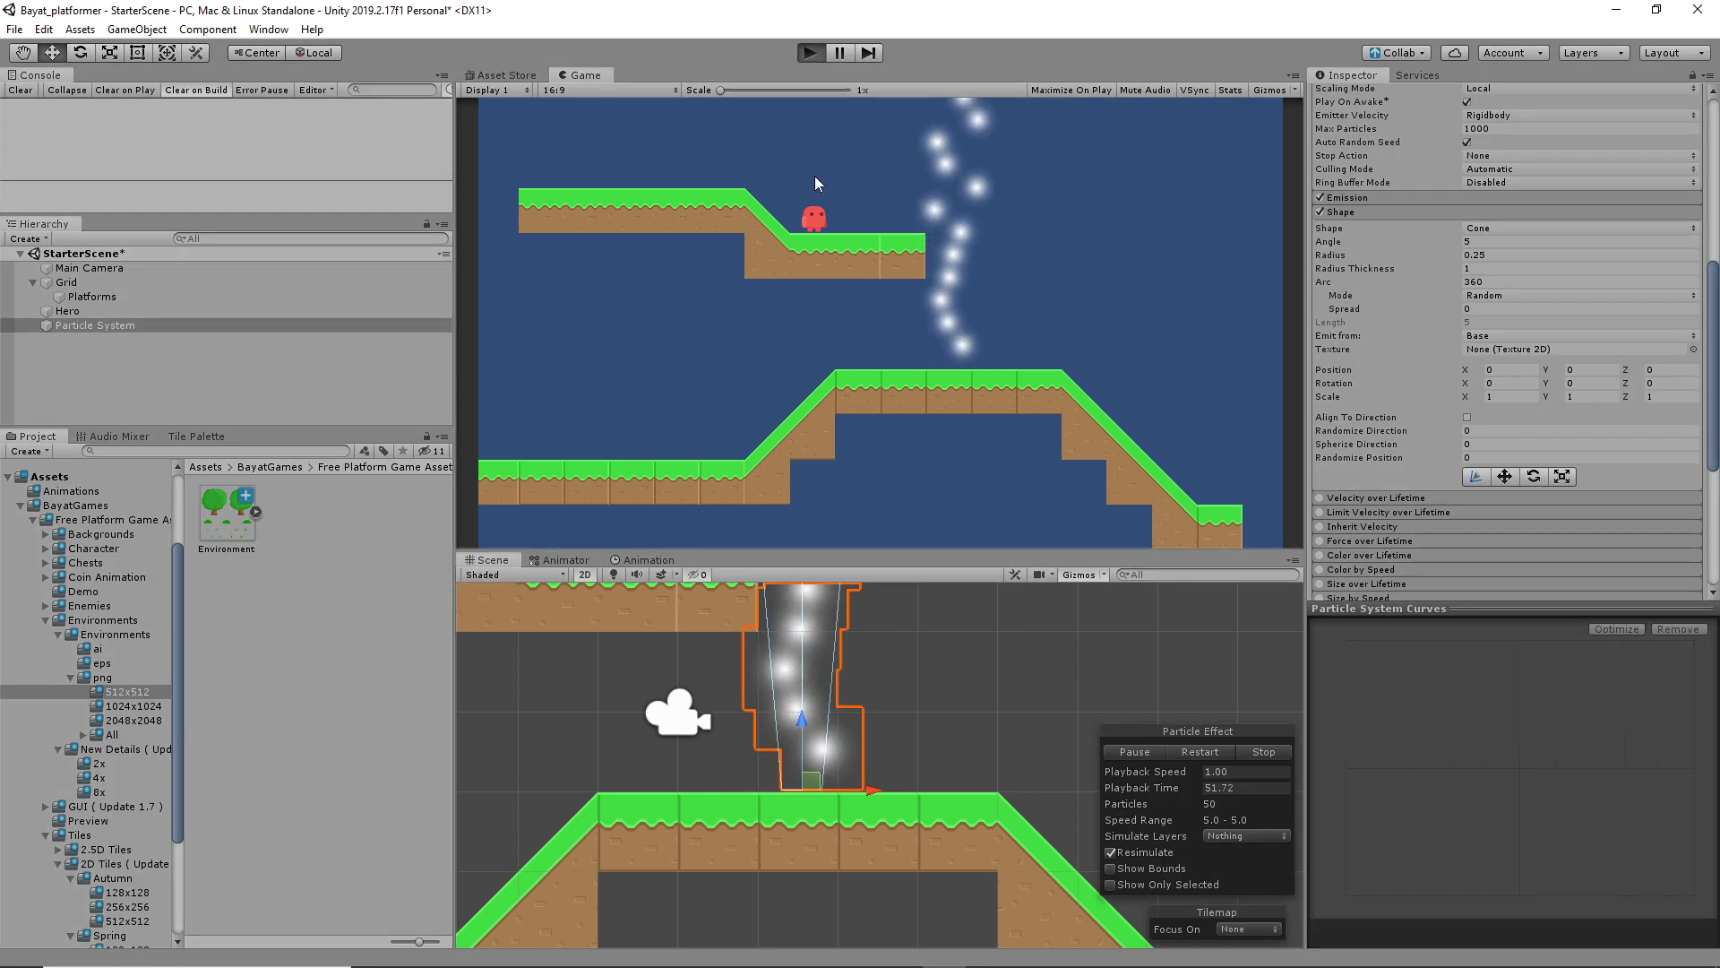
{"action": "key", "text": "Right"}
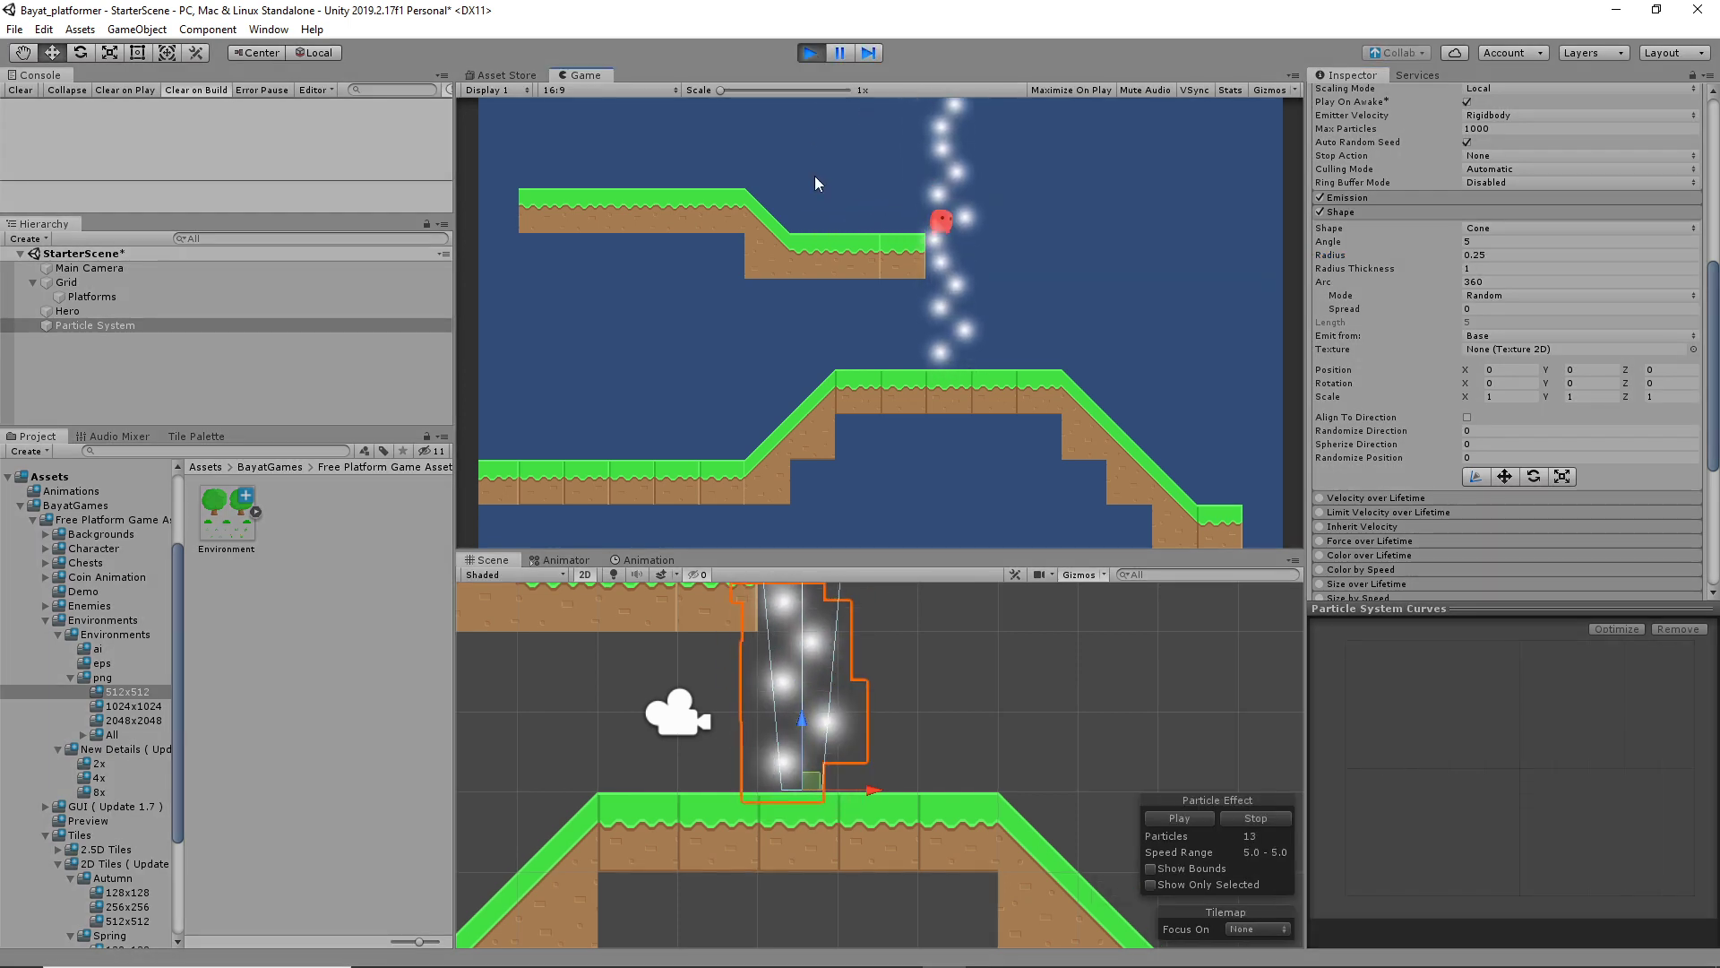
{"action": "key", "text": "Left"}
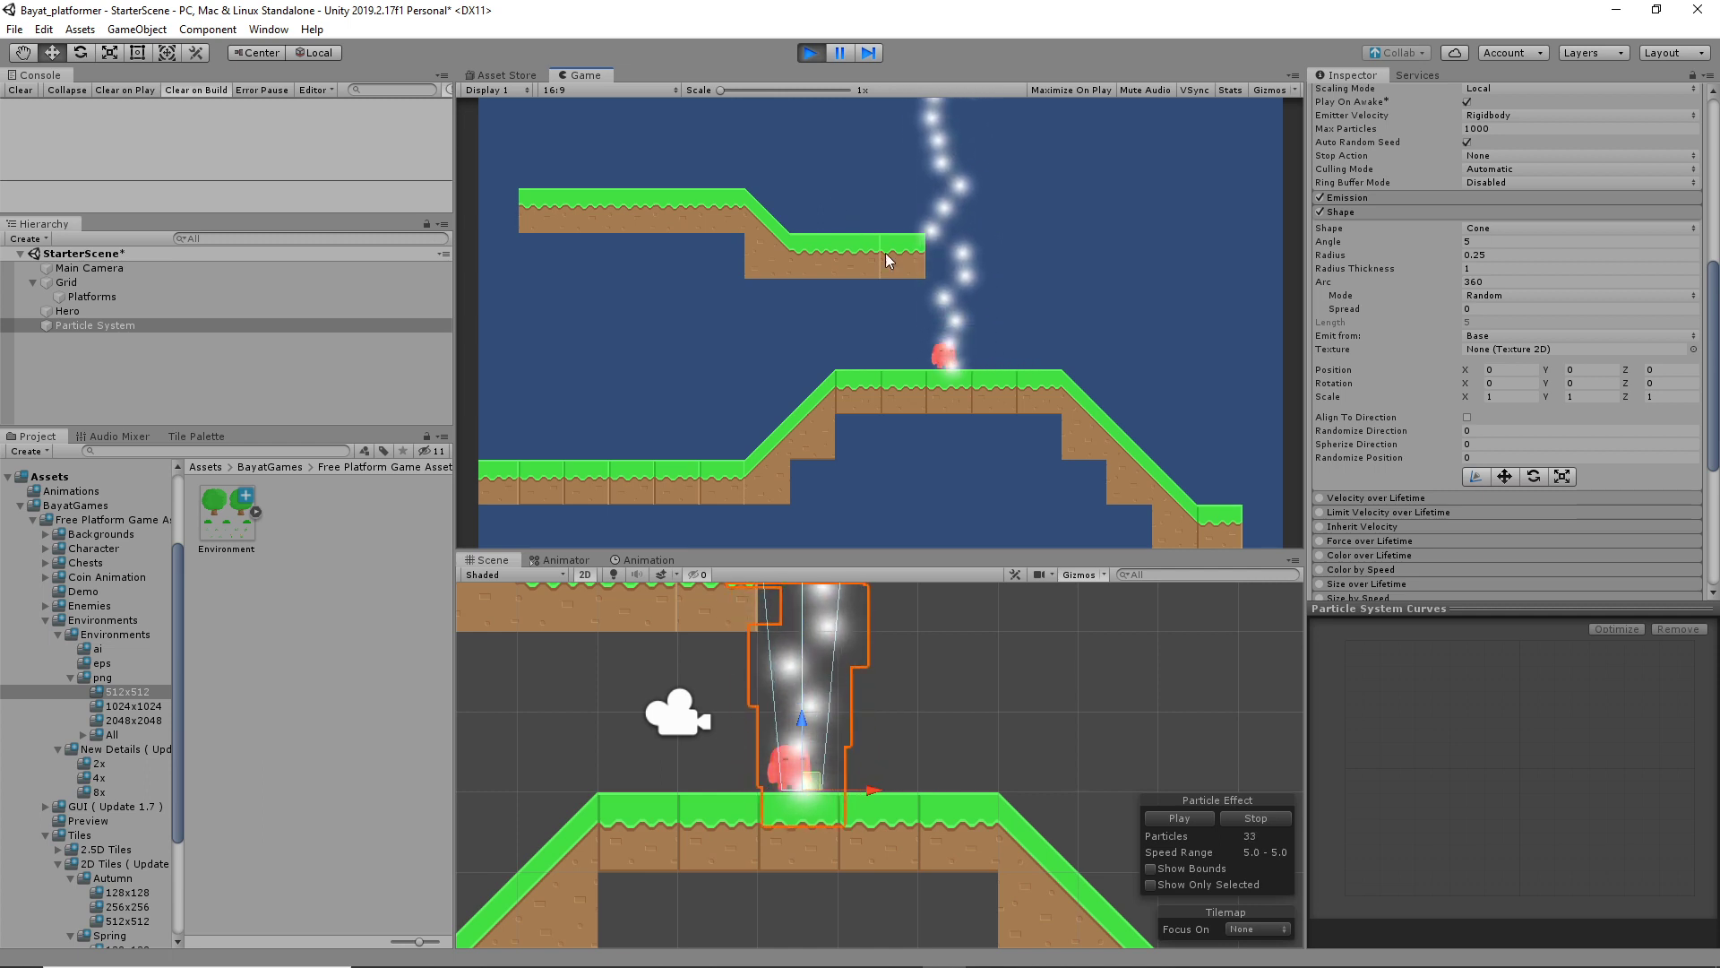
{"action": "key", "text": "Right"}
{"action": "key", "text": "Left"}
{"action": "key", "text": "Right"}
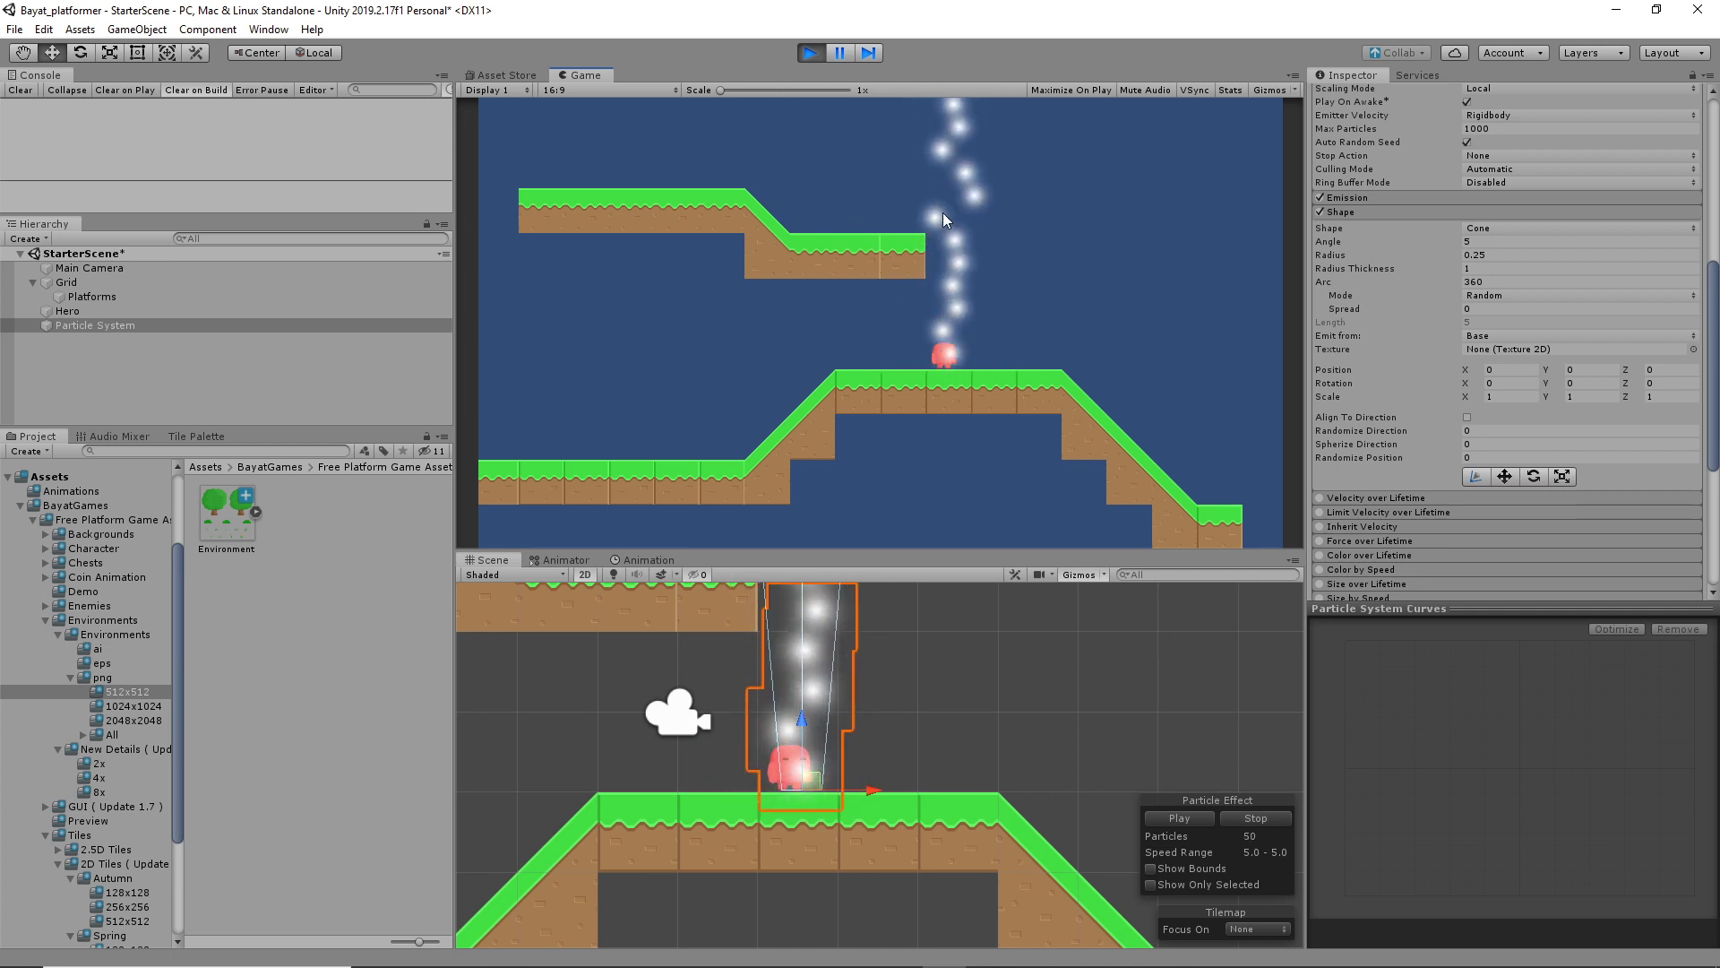
{"action": "key", "text": "Right"}
{"action": "key", "text": "Left"}
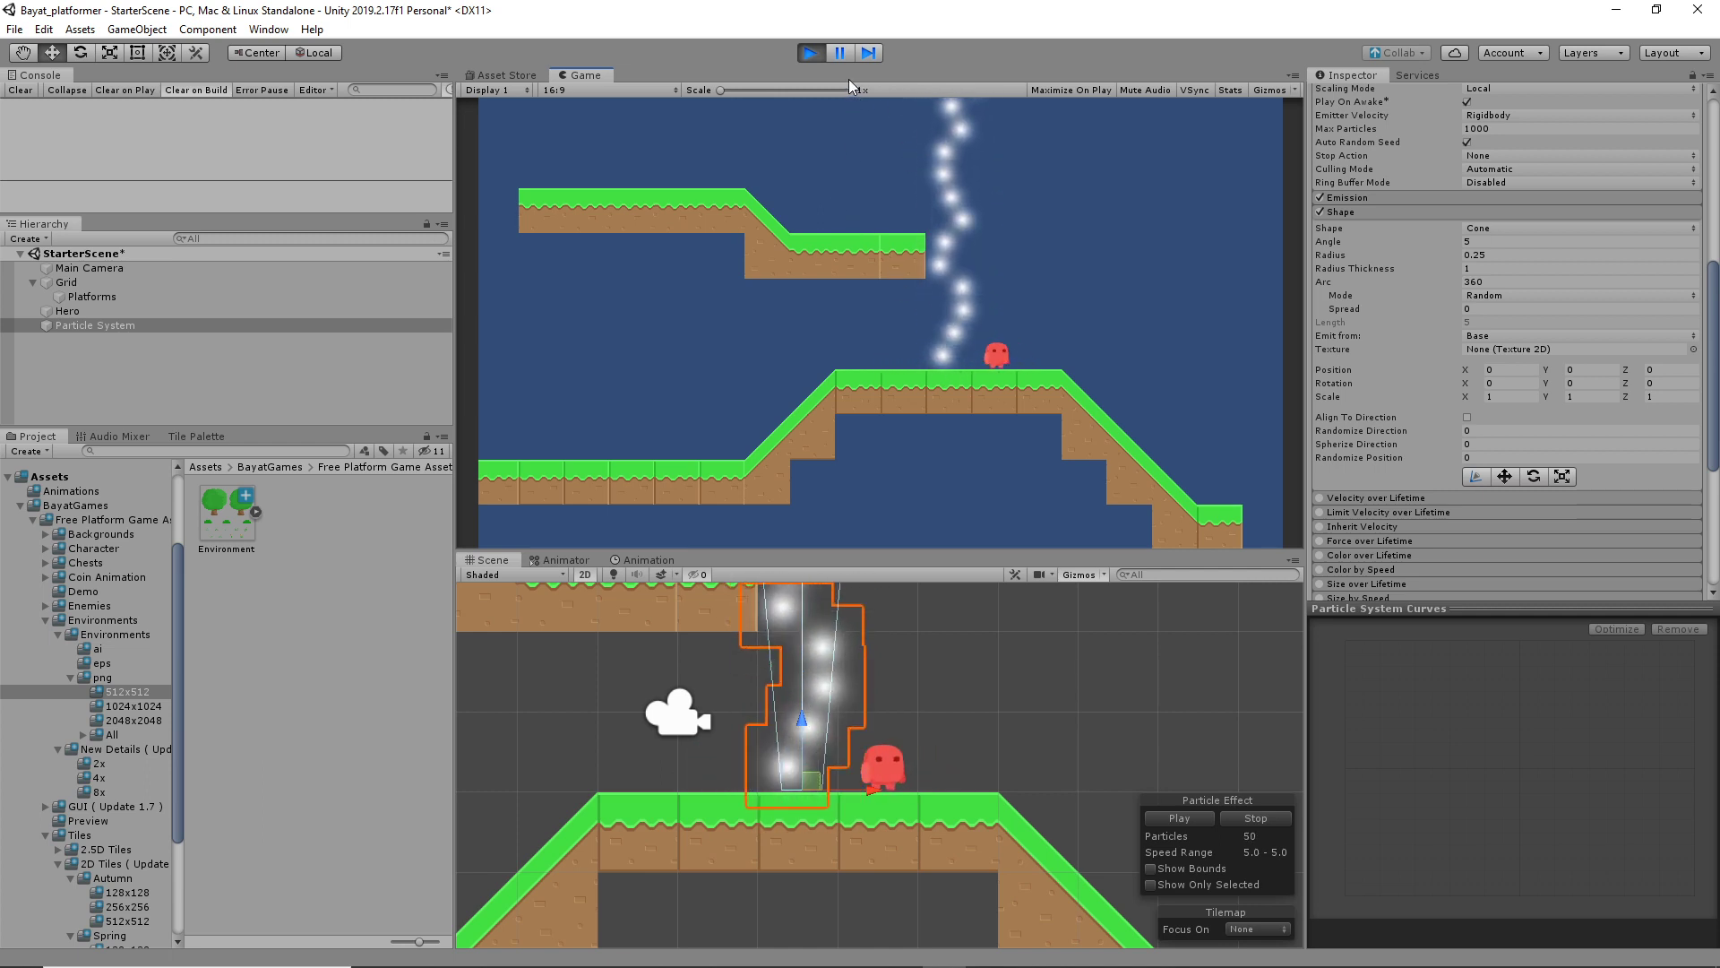
{"action": "left_click", "coordinate": [812, 53]}
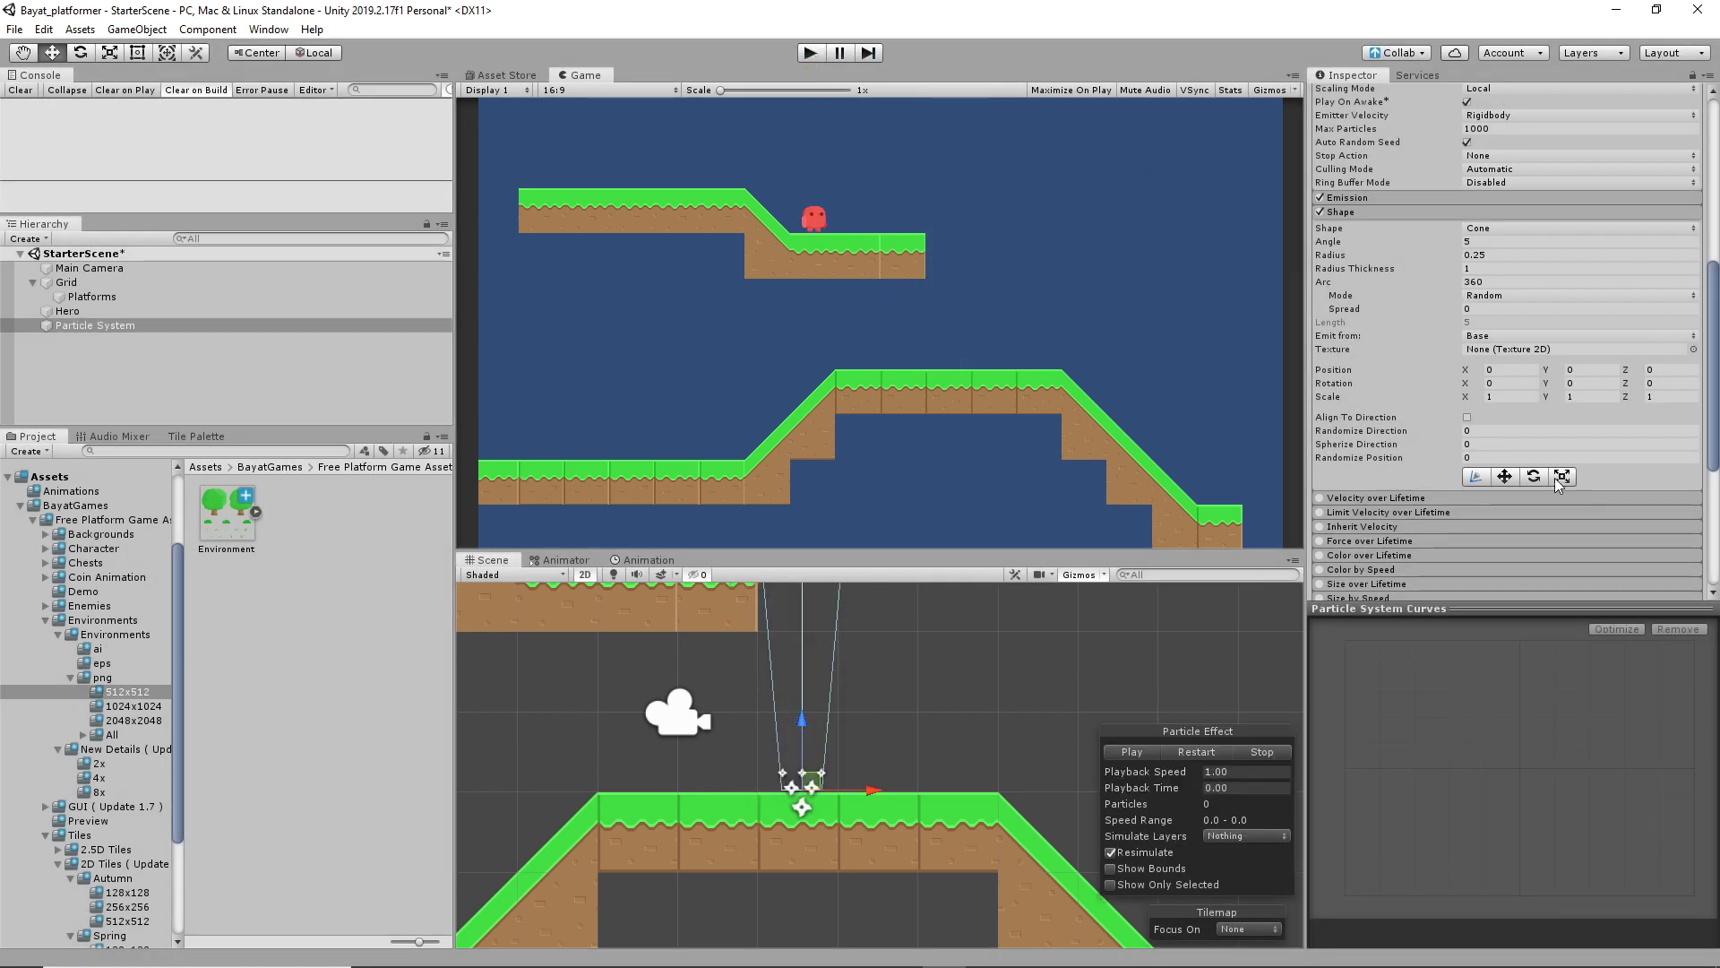
Collapse the particle system's settings and add a Buoyancy Effector 2D component to the object
{"action": "left_click", "coordinate": [73, 325]}
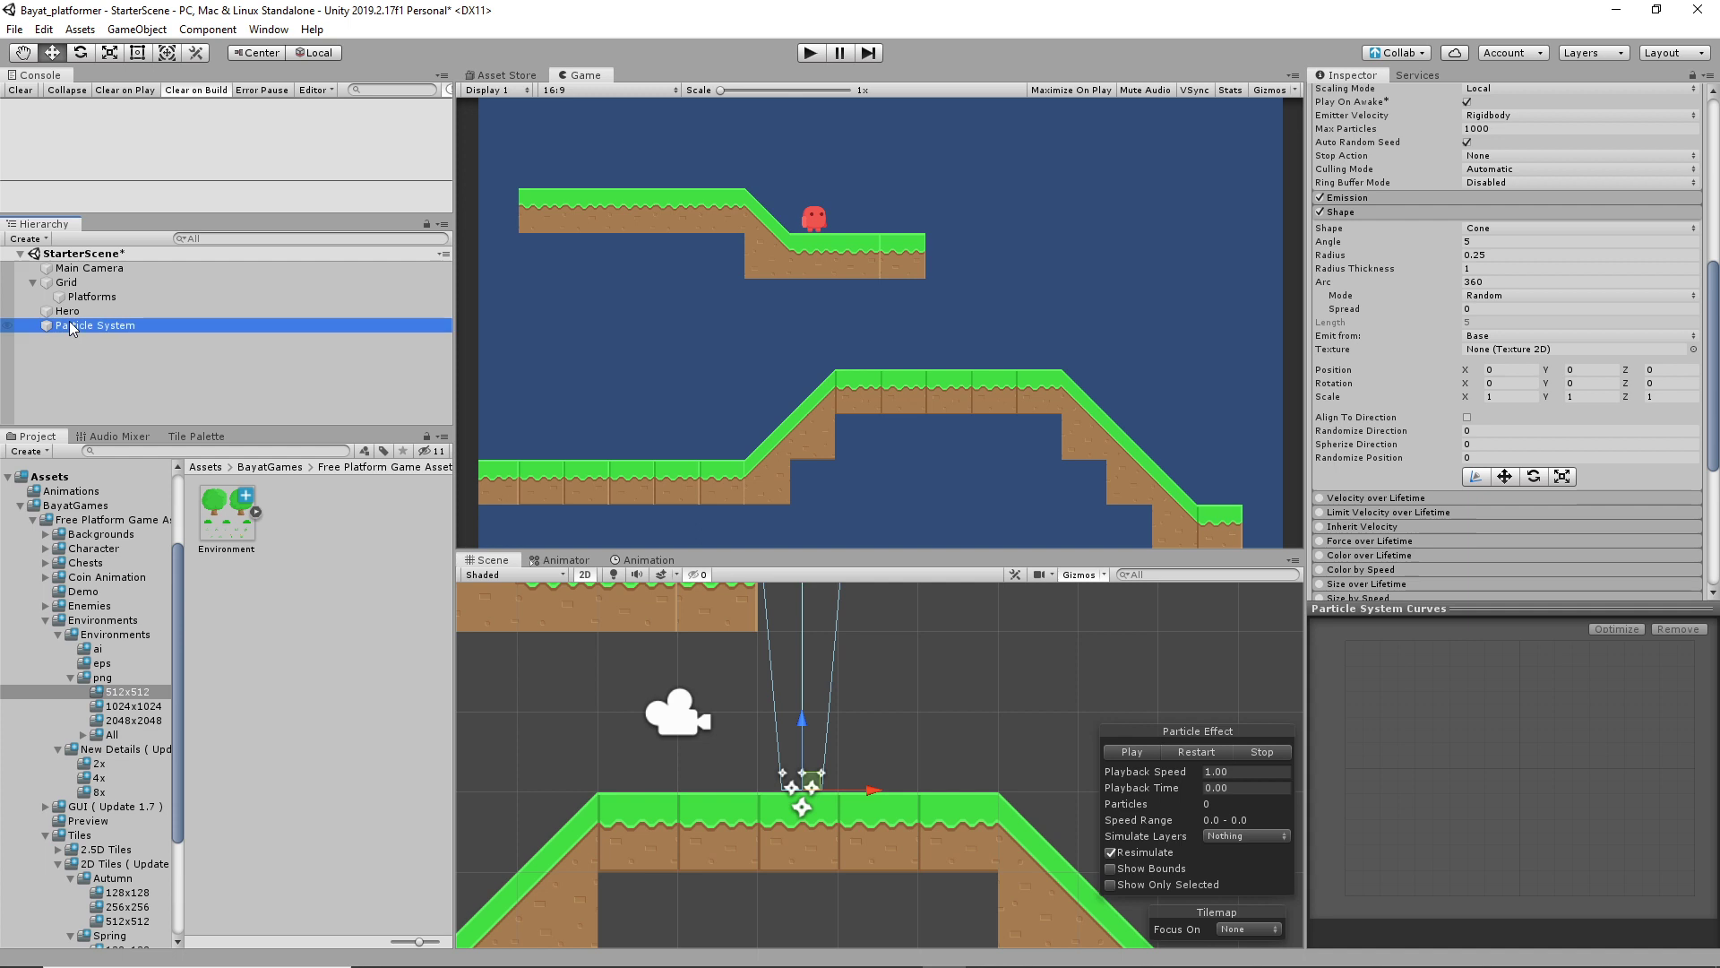
{"action": "scroll", "coordinate": [1344, 222], "scroll_direction": "up", "scroll_amount": 6}
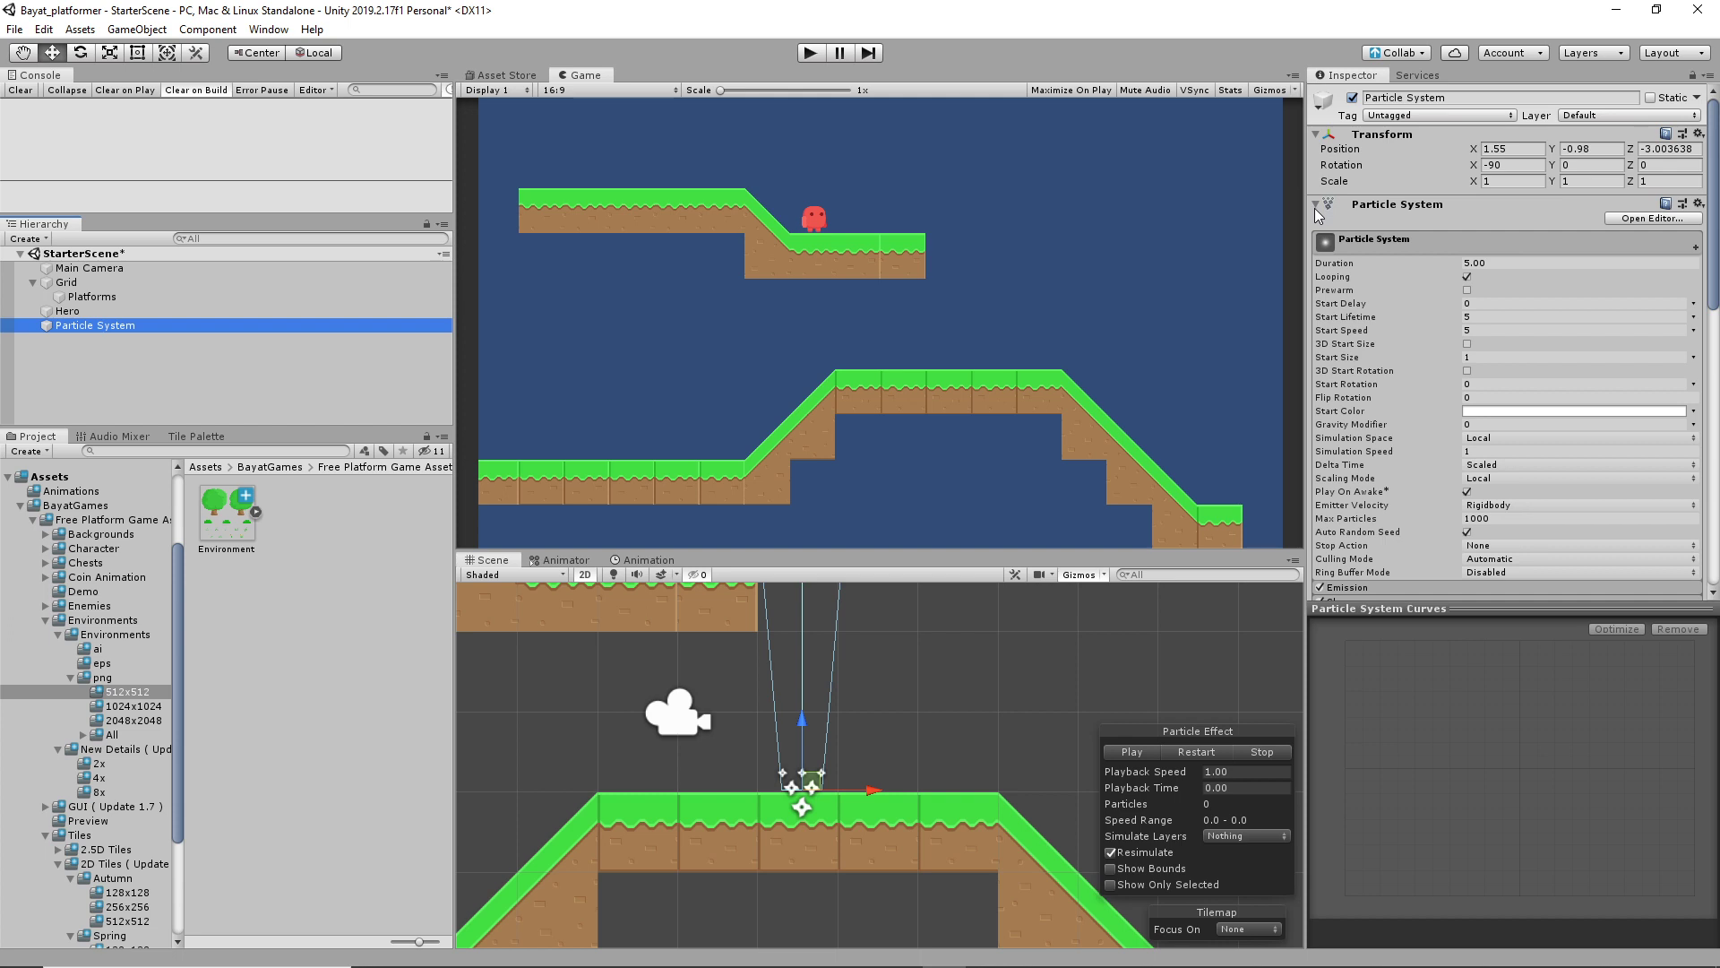
{"action": "left_click", "coordinate": [1316, 206]}
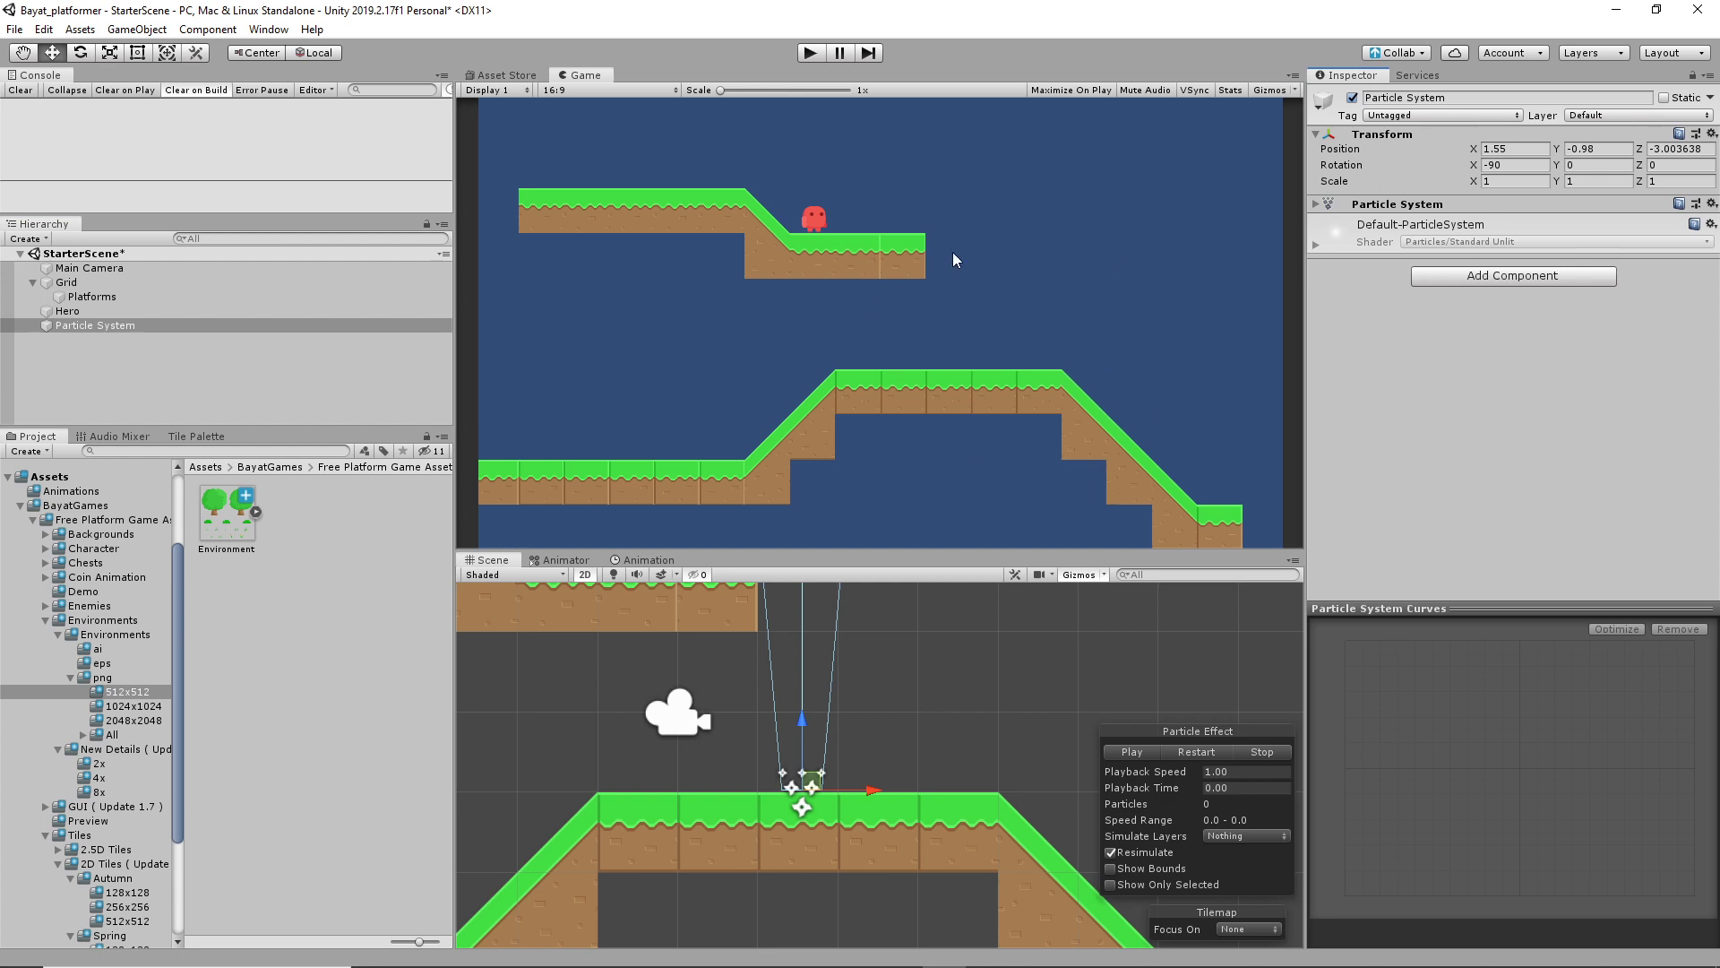
{"action": "left_click", "coordinate": [1513, 276]}
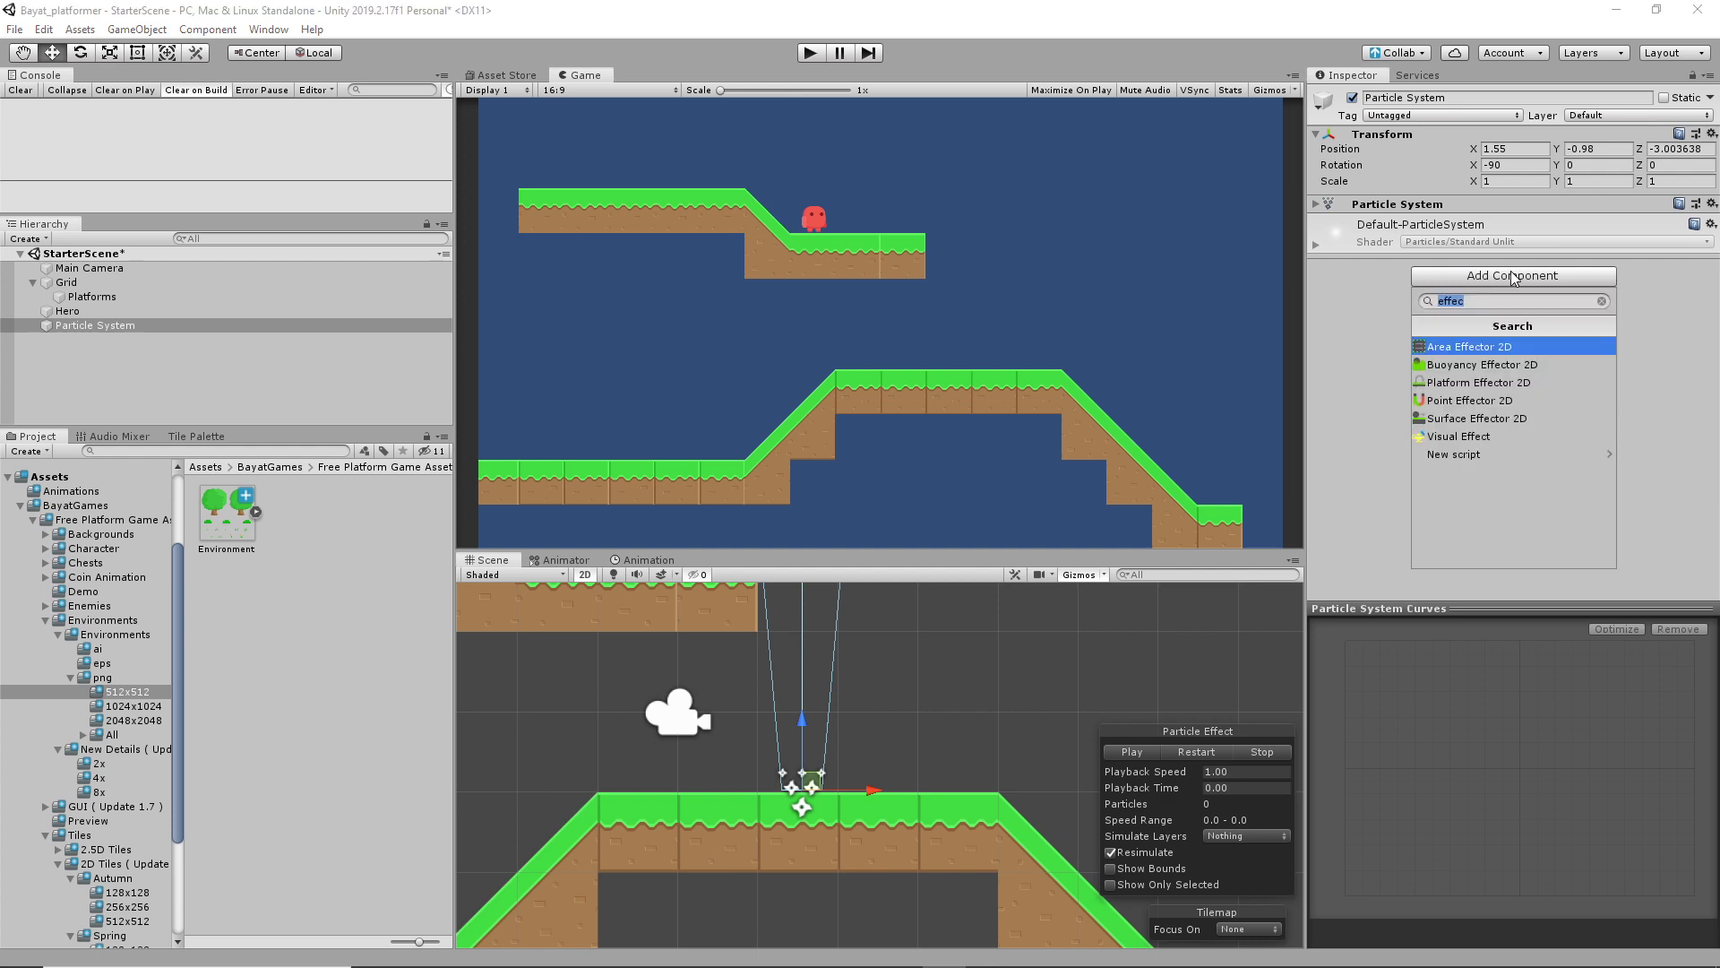
{"action": "left_click", "coordinate": [1480, 365]}
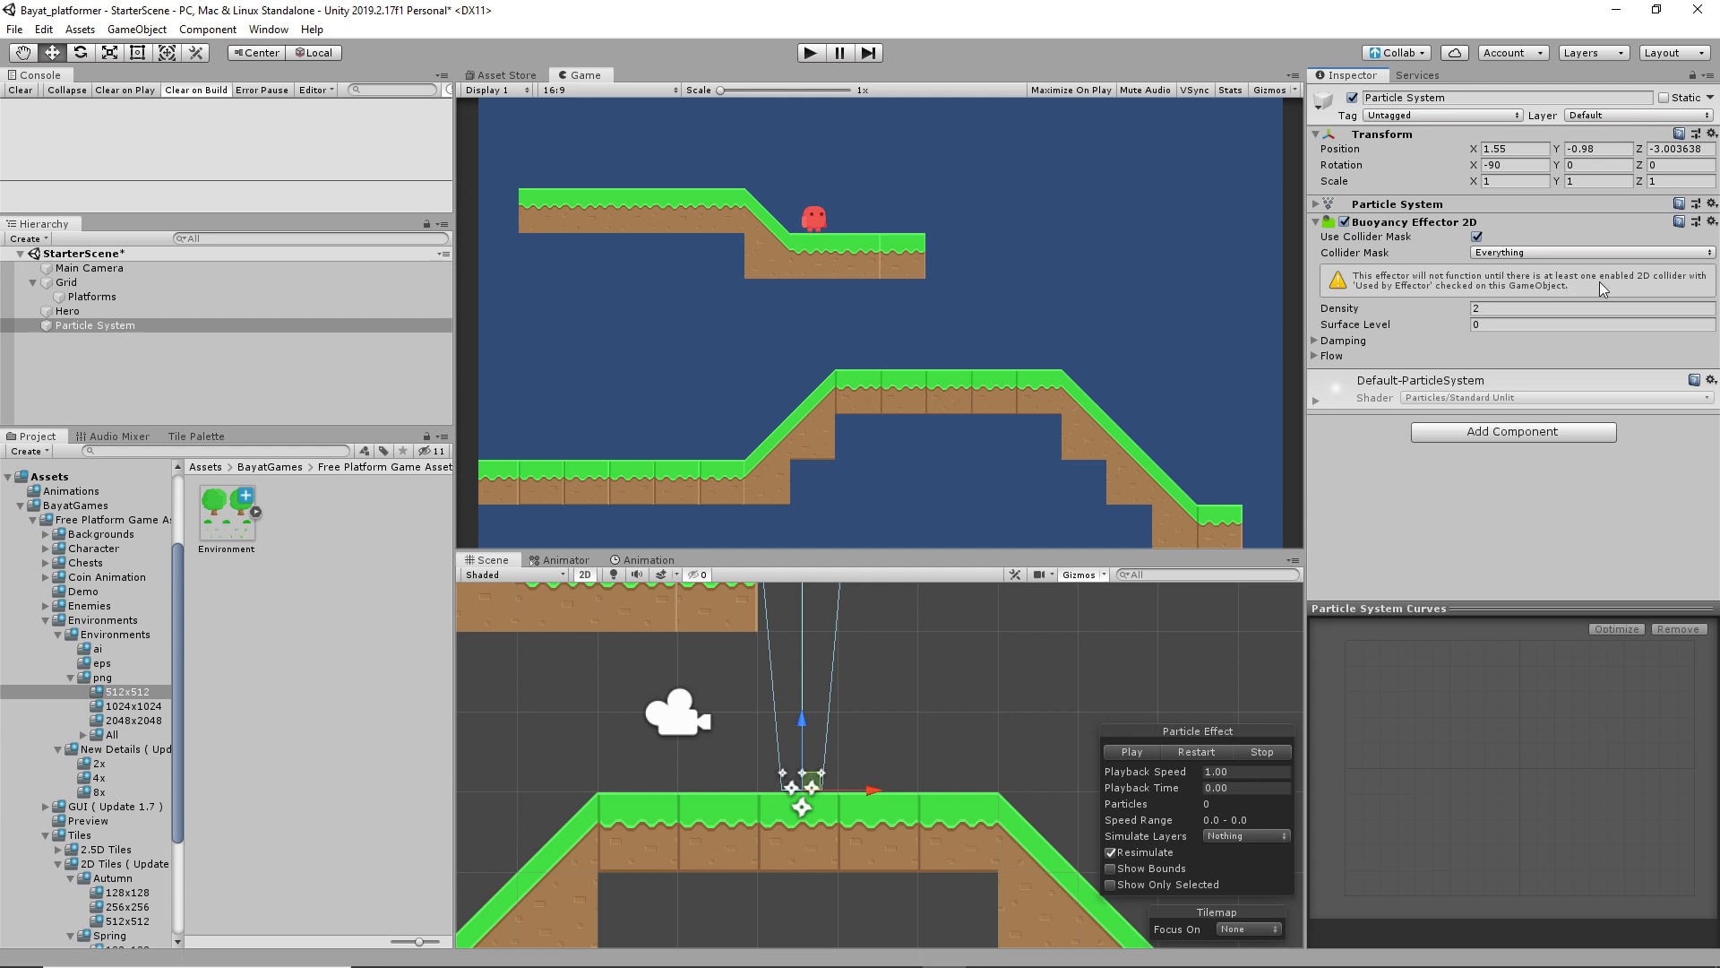
Add a Box Collider 2D component to the particle system
{"action": "left_click", "coordinate": [1492, 433]}
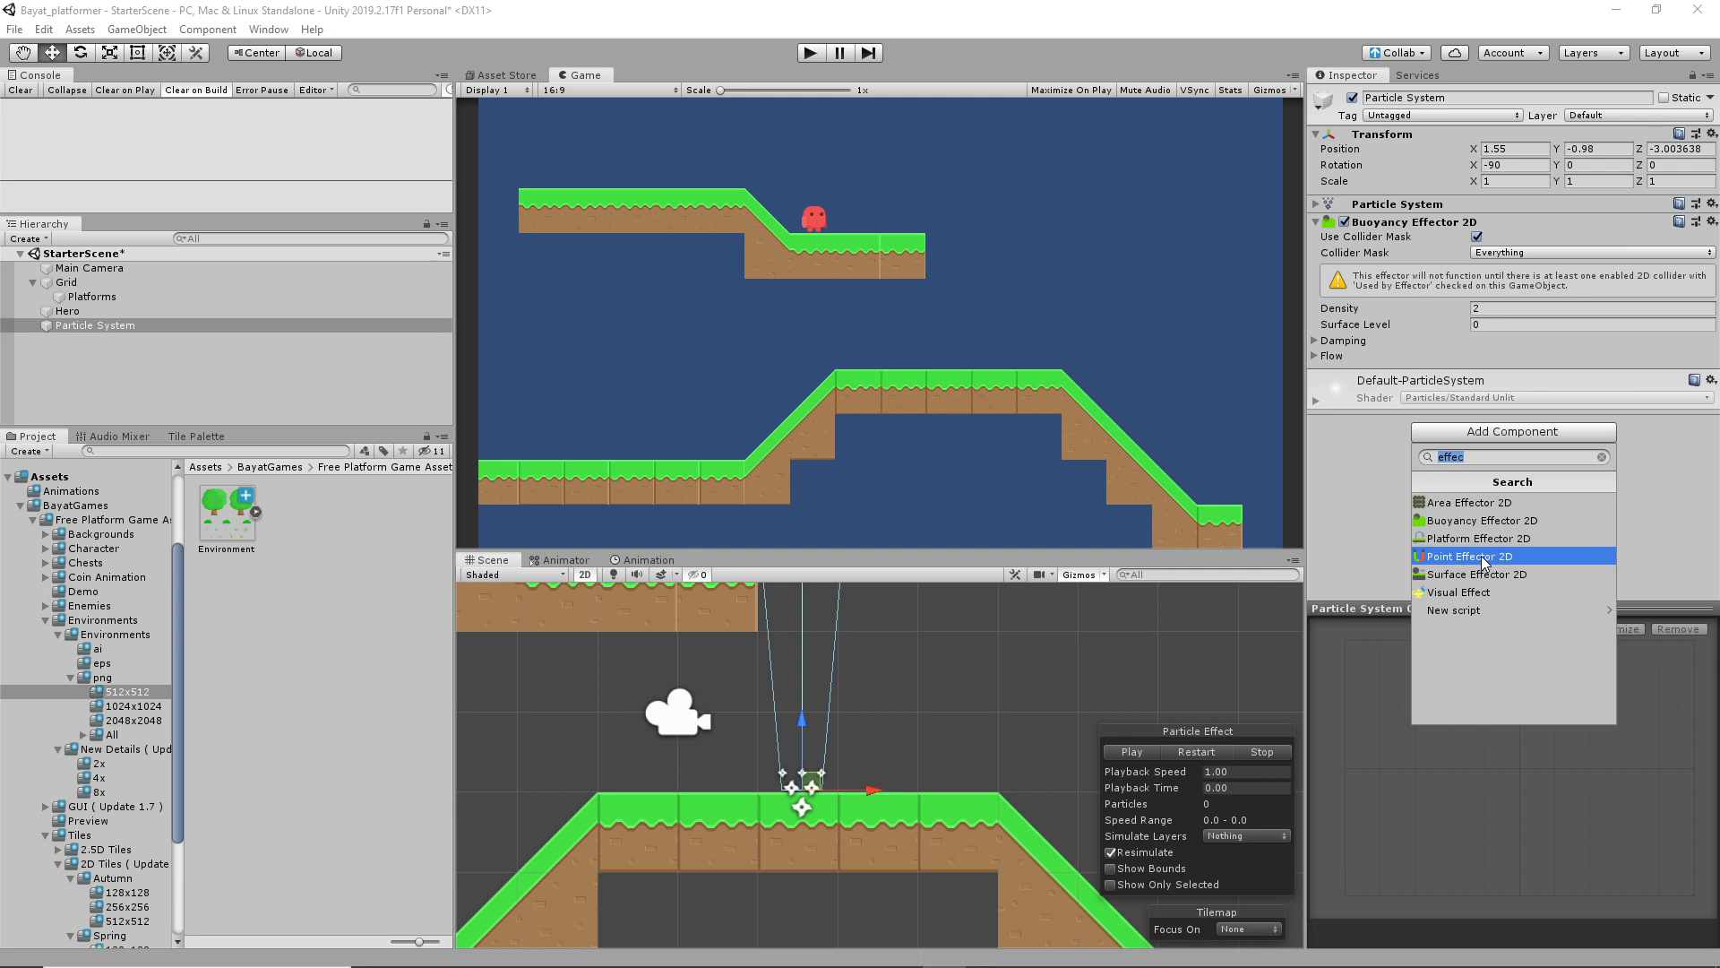
{"action": "type", "text": "box"}
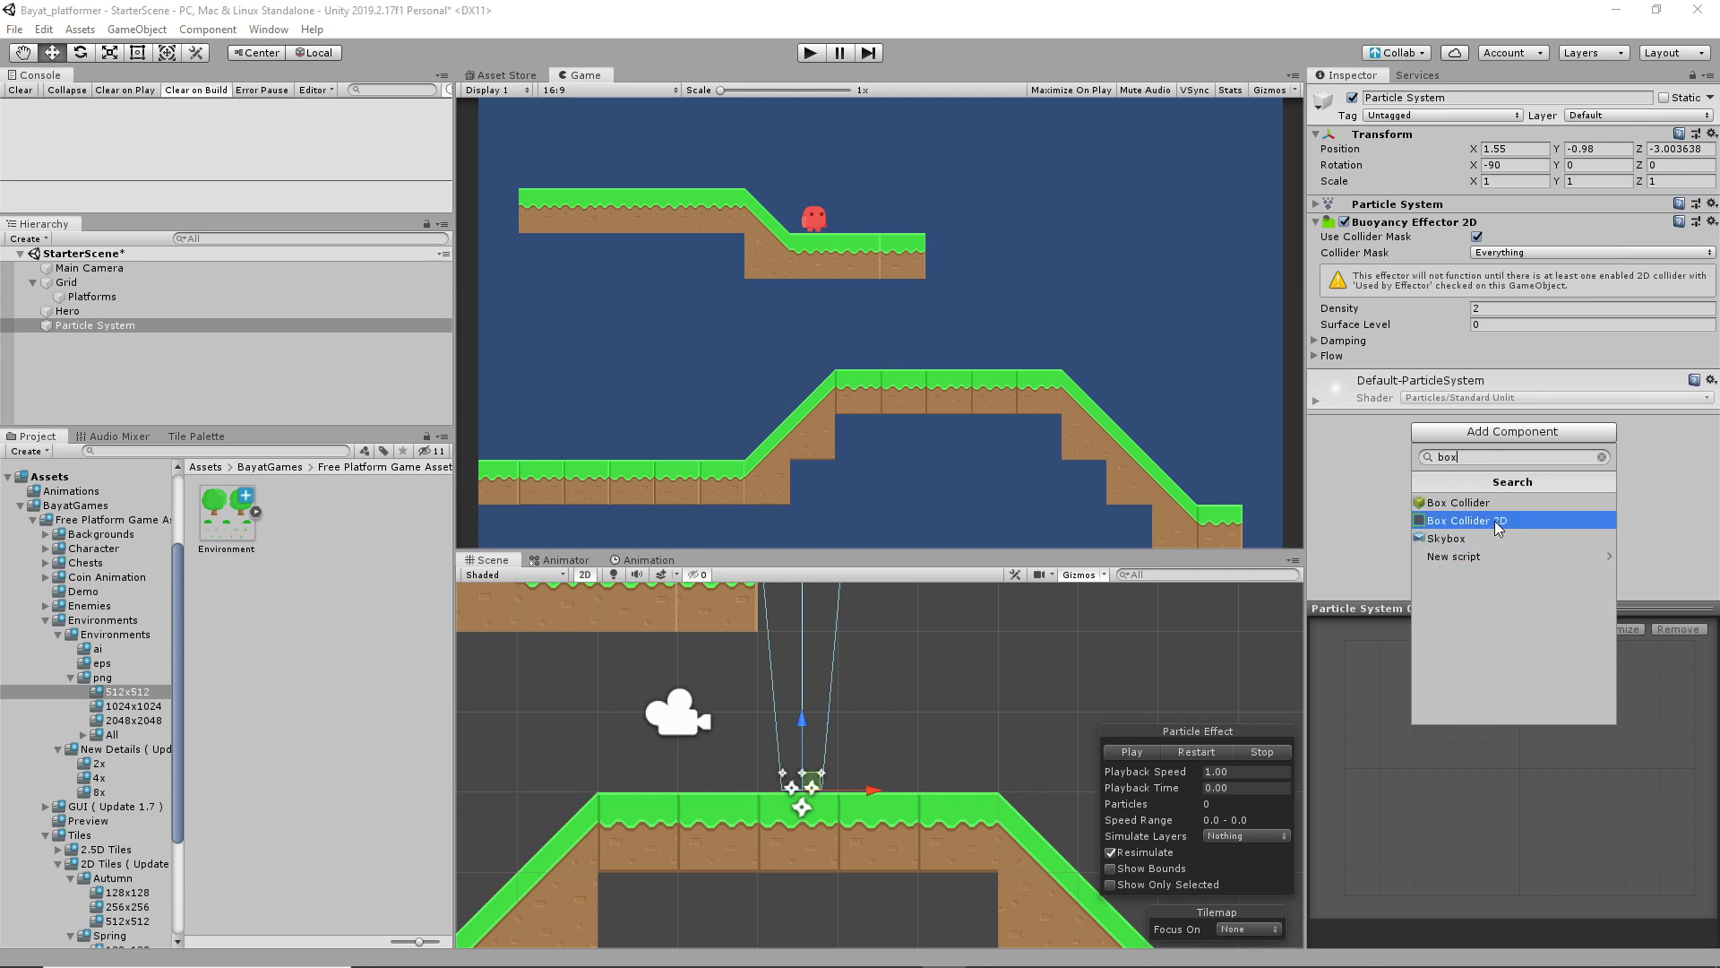
{"action": "left_click", "coordinate": [1497, 528]}
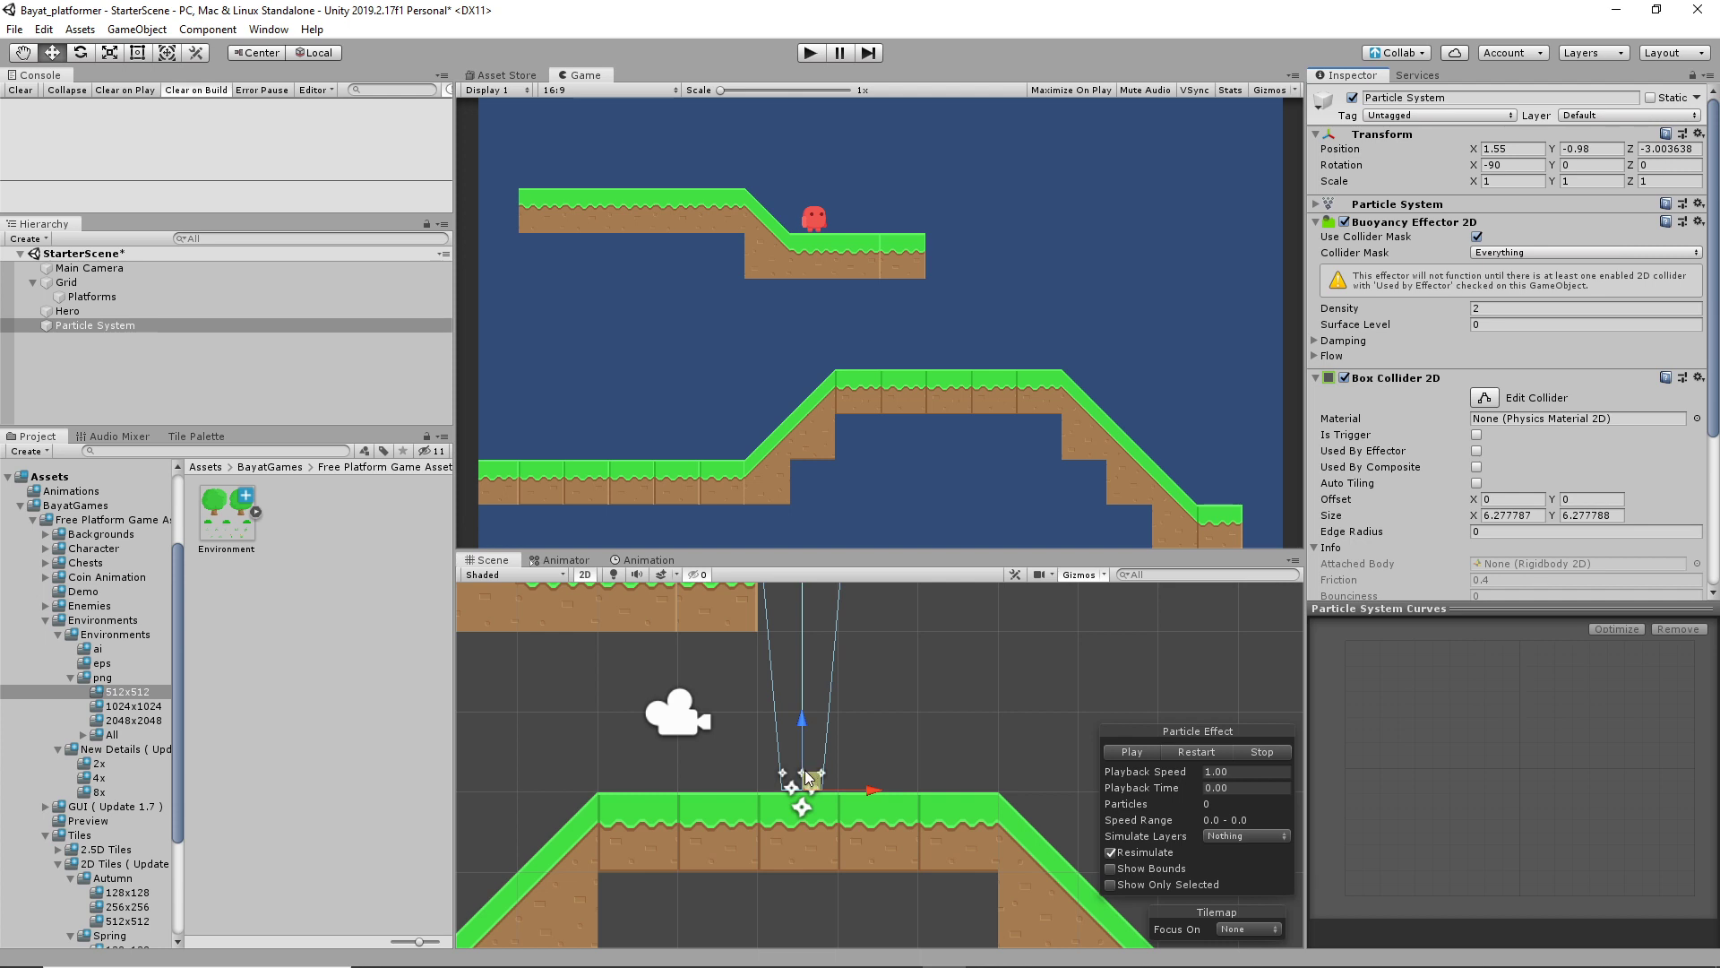
Reshape the particle system's box collider with its edit handles to about 5.17 by 3.14
{"action": "left_click", "coordinate": [1484, 397]}
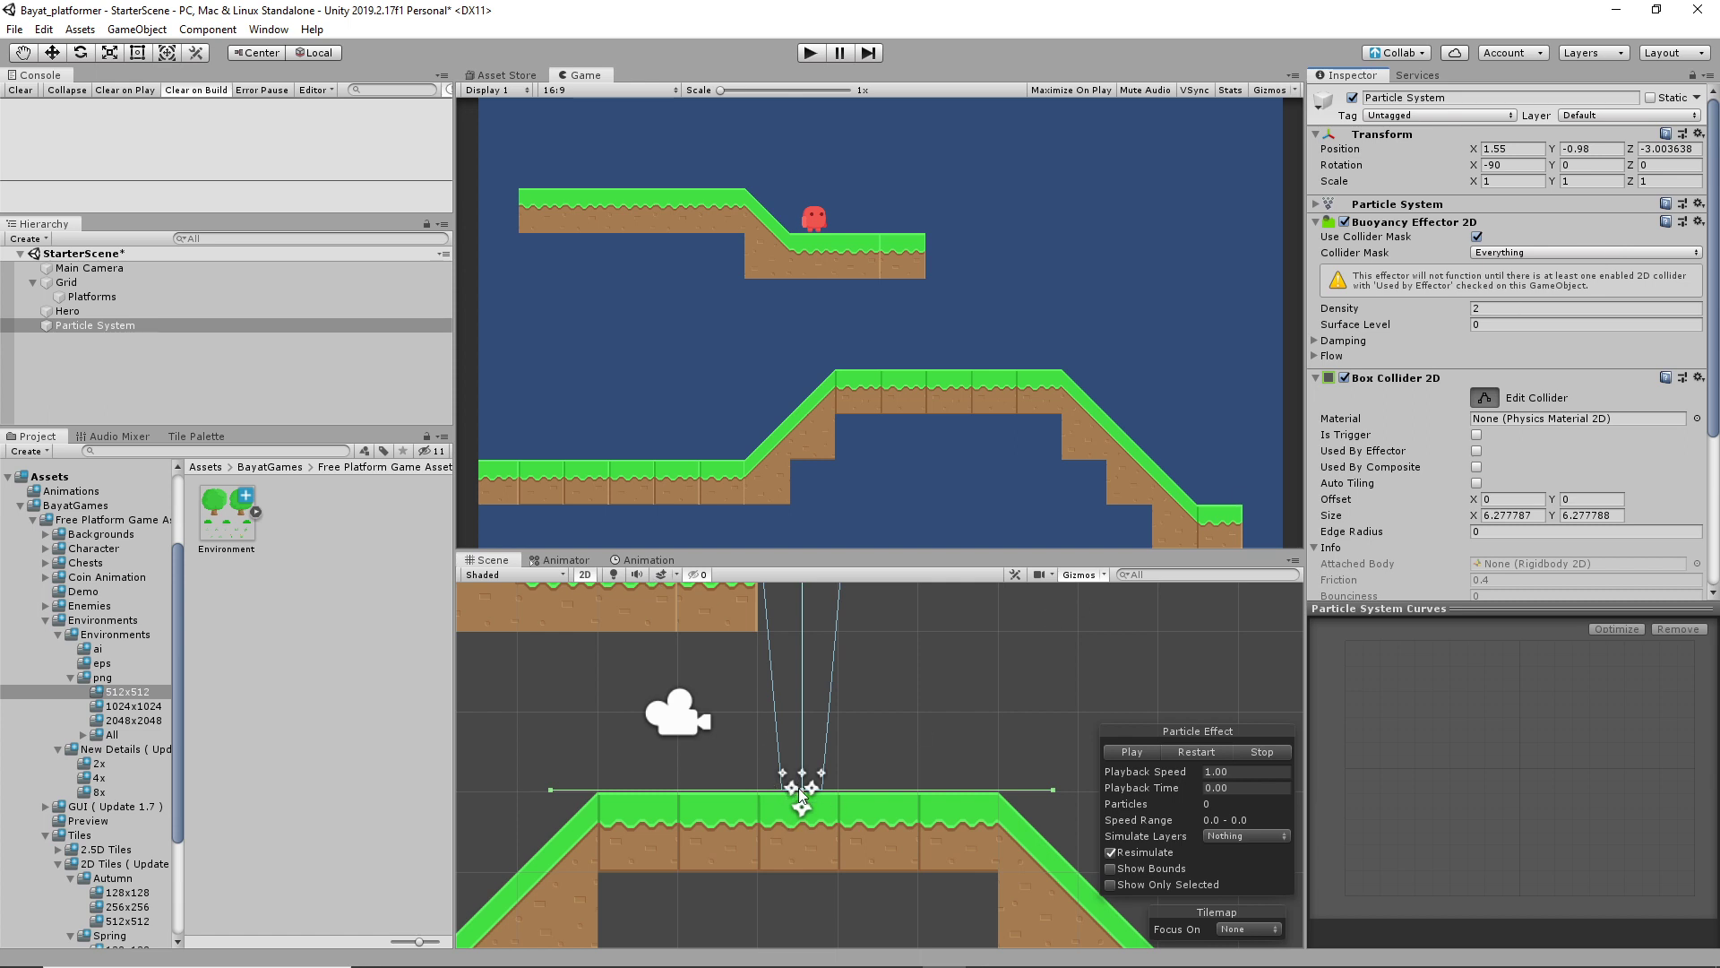
{"action": "left_click_drag", "start_coordinate": [800, 789], "coordinate": [801, 734]}
{"action": "left_click_drag", "start_coordinate": [1056, 794], "coordinate": [966, 765]}
{"action": "scroll", "coordinate": [760, 788], "scroll_direction": "up", "scroll_amount": 4}
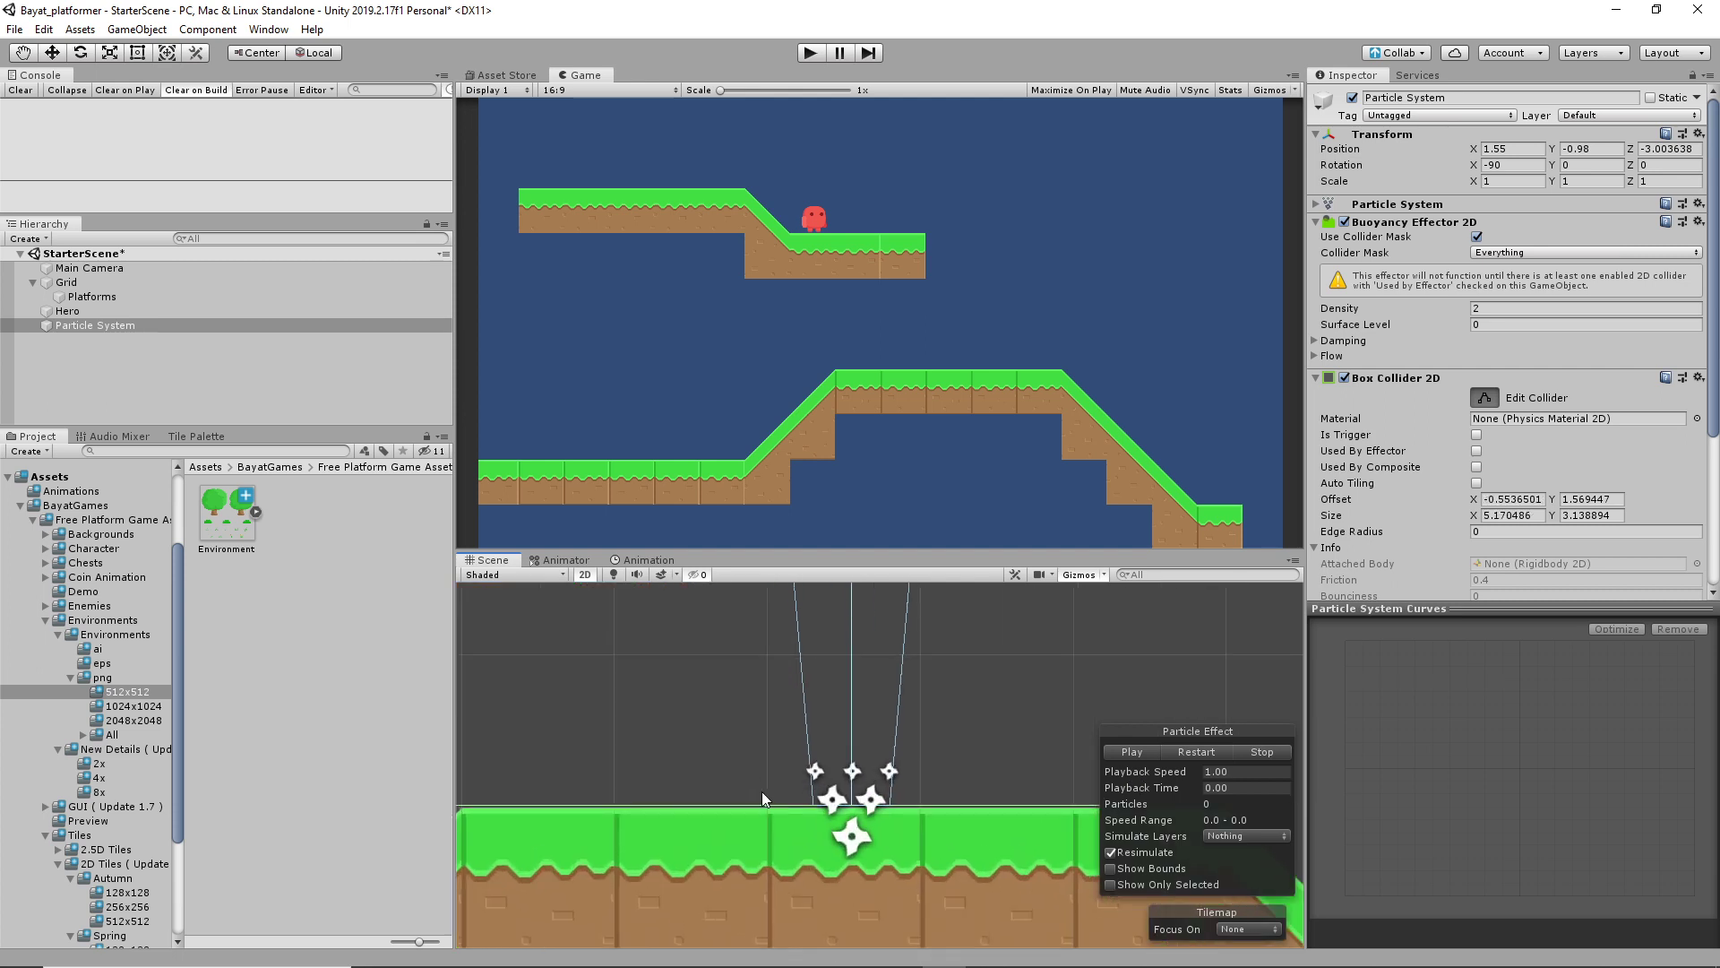
{"action": "scroll", "coordinate": [995, 679], "scroll_direction": "down", "scroll_amount": 4}
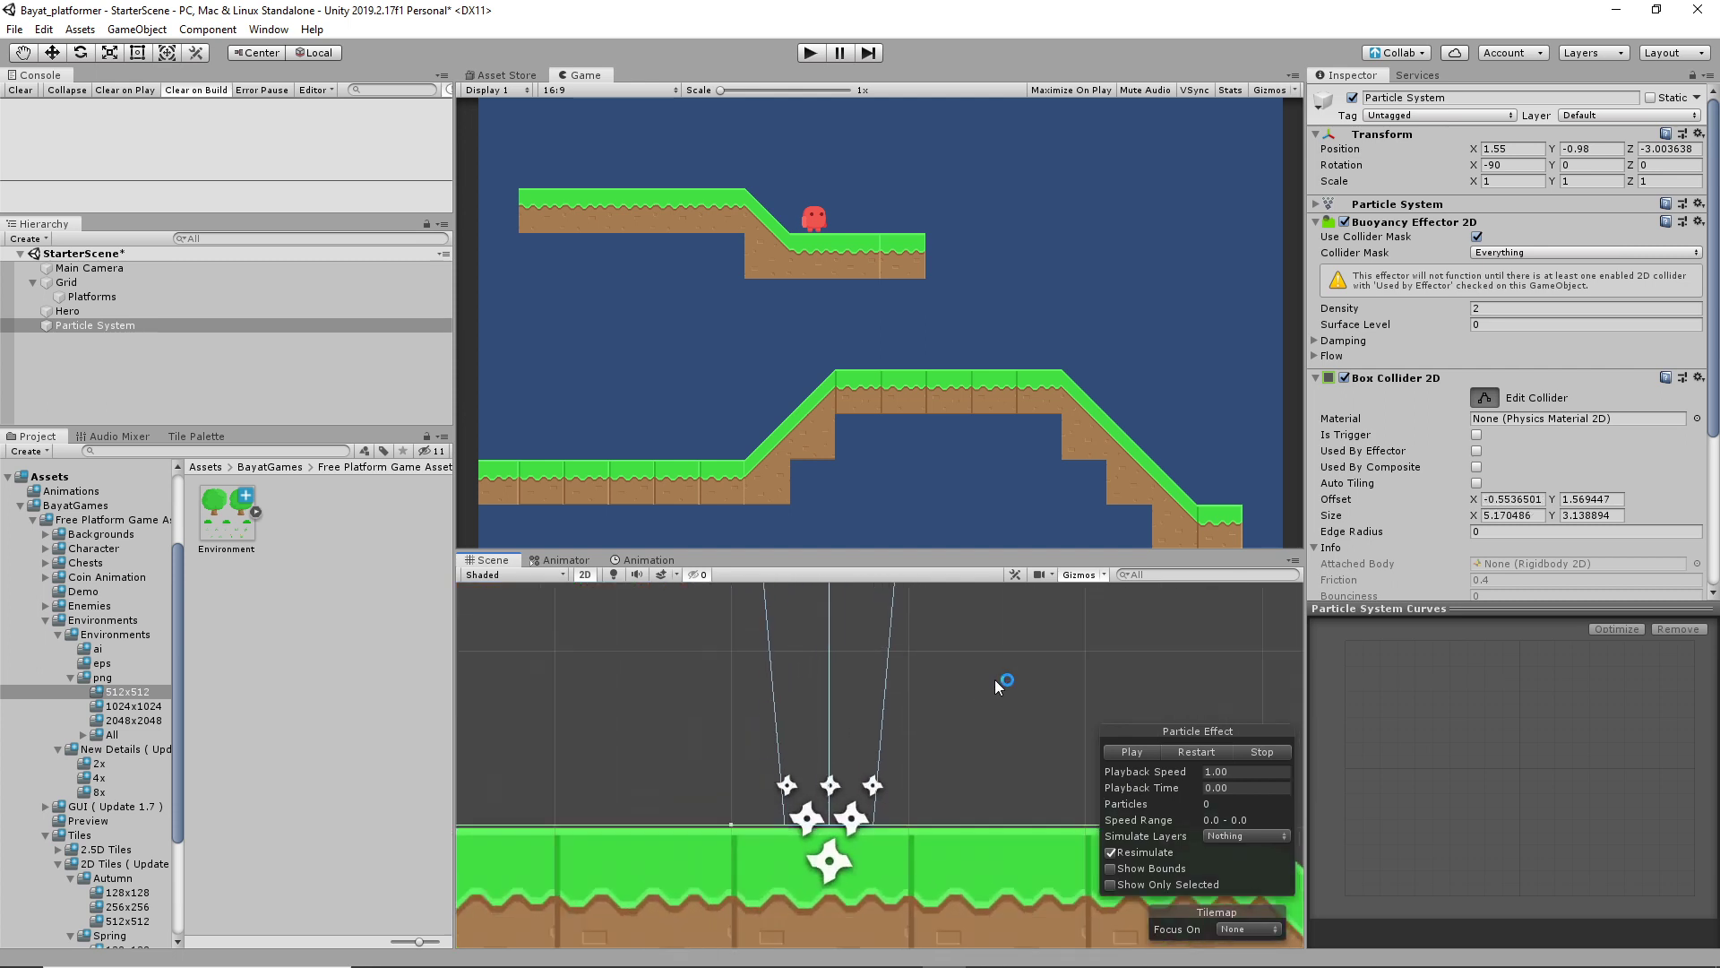
{"action": "left_click", "coordinate": [1483, 398]}
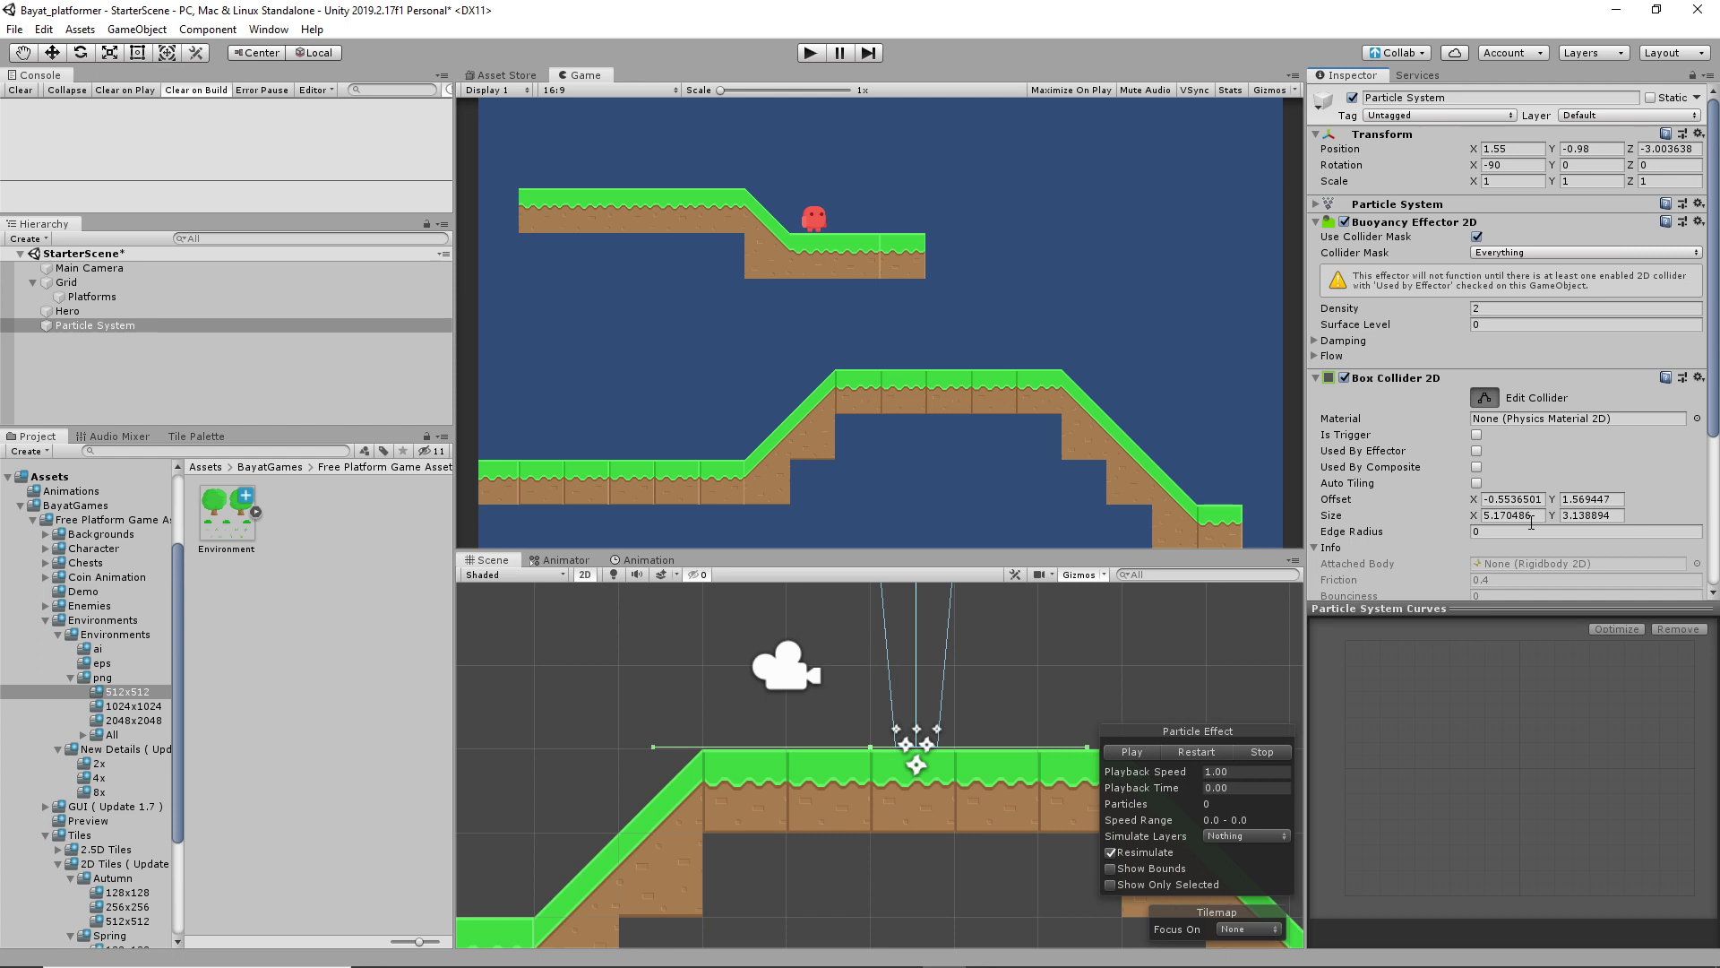
Set the particle system's Z position to 0 and place it on the platform top at X 1.48, Y -1
{"action": "left_click", "coordinate": [1685, 151]}
{"action": "type", "text": "0"}
{"action": "left_click", "coordinate": [1589, 147]}
{"action": "type", "text": "0"}
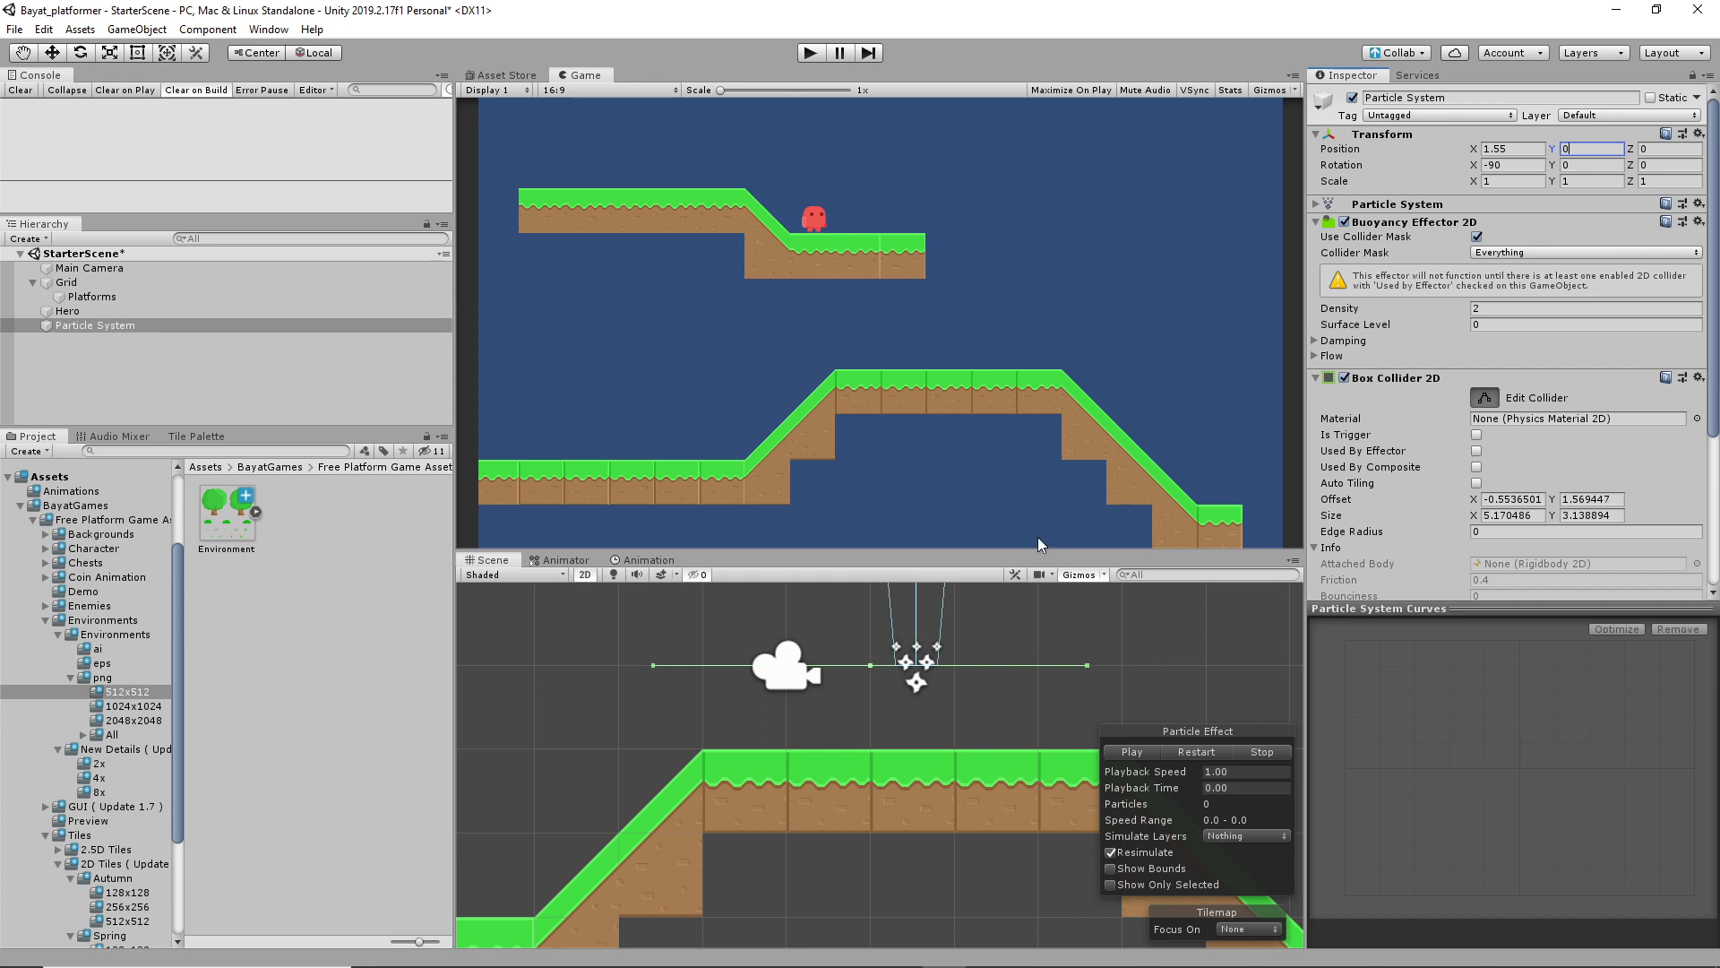
{"action": "key", "text": "ctrl+z"}
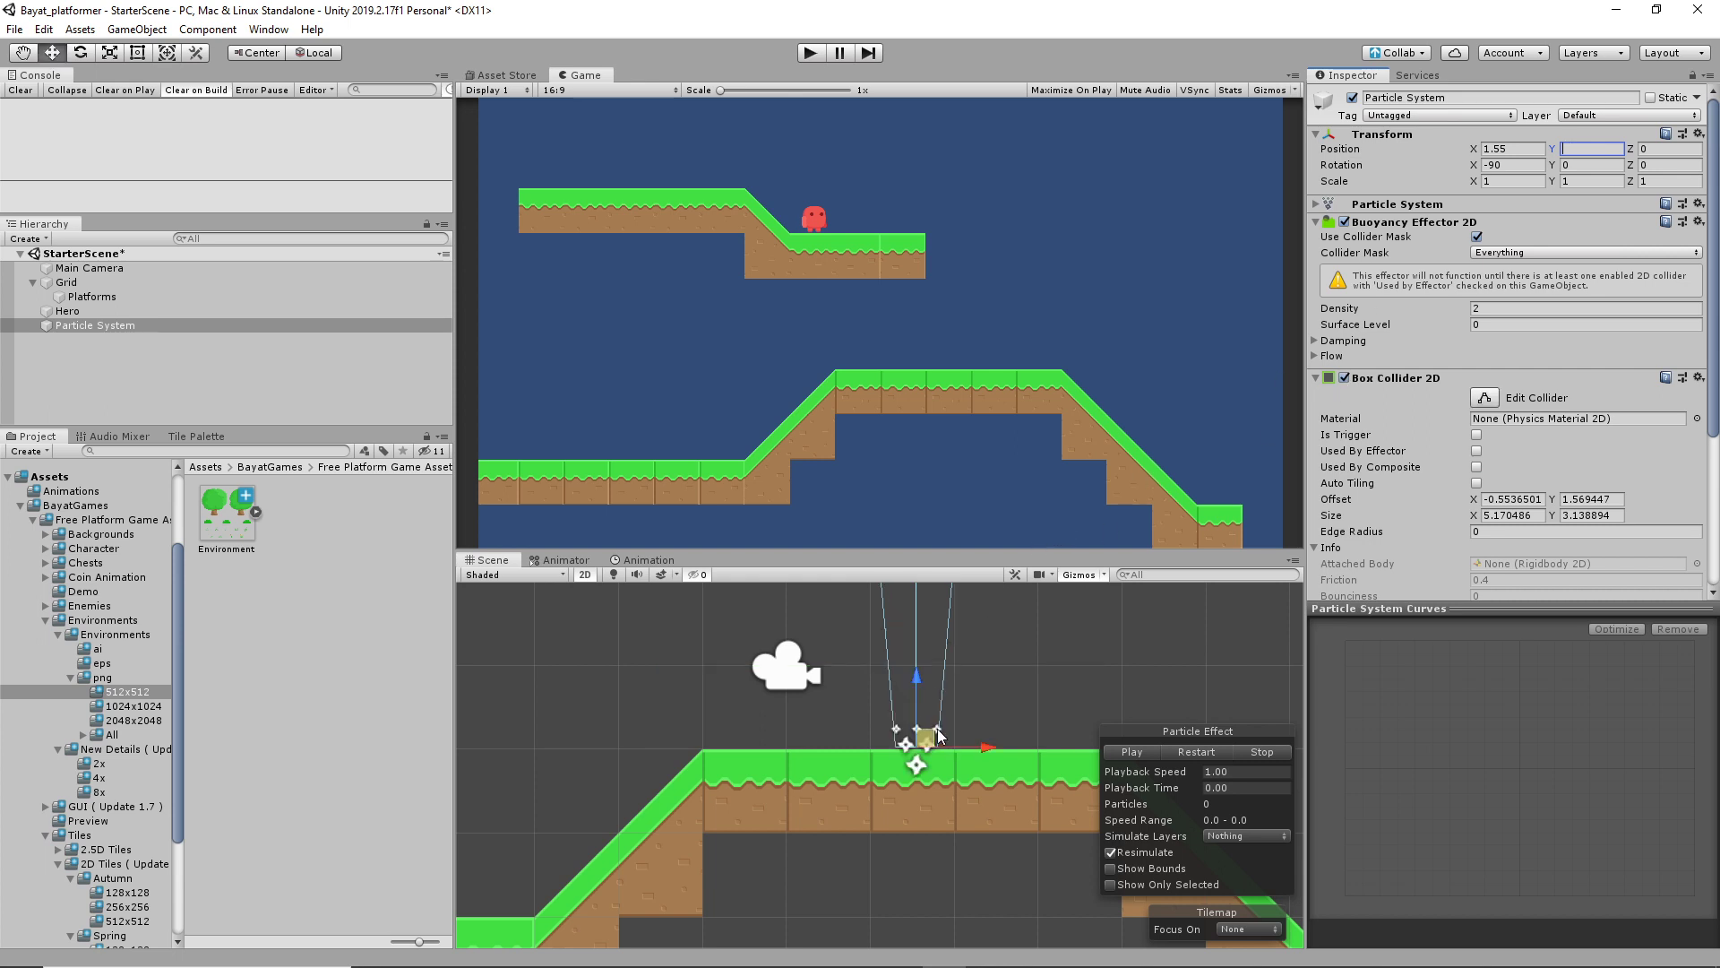
{"action": "mouse_move", "coordinate": [921, 734]}
{"action": "left_mouse_down"}
{"action": "mouse_move", "coordinate": [936, 695]}
{"action": "mouse_move", "coordinate": [929, 742]}
{"action": "left_mouse_up"}
Narrow the box collider to a width of about 5.12 and set its offset to 0, 0
{"action": "left_click", "coordinate": [1484, 398]}
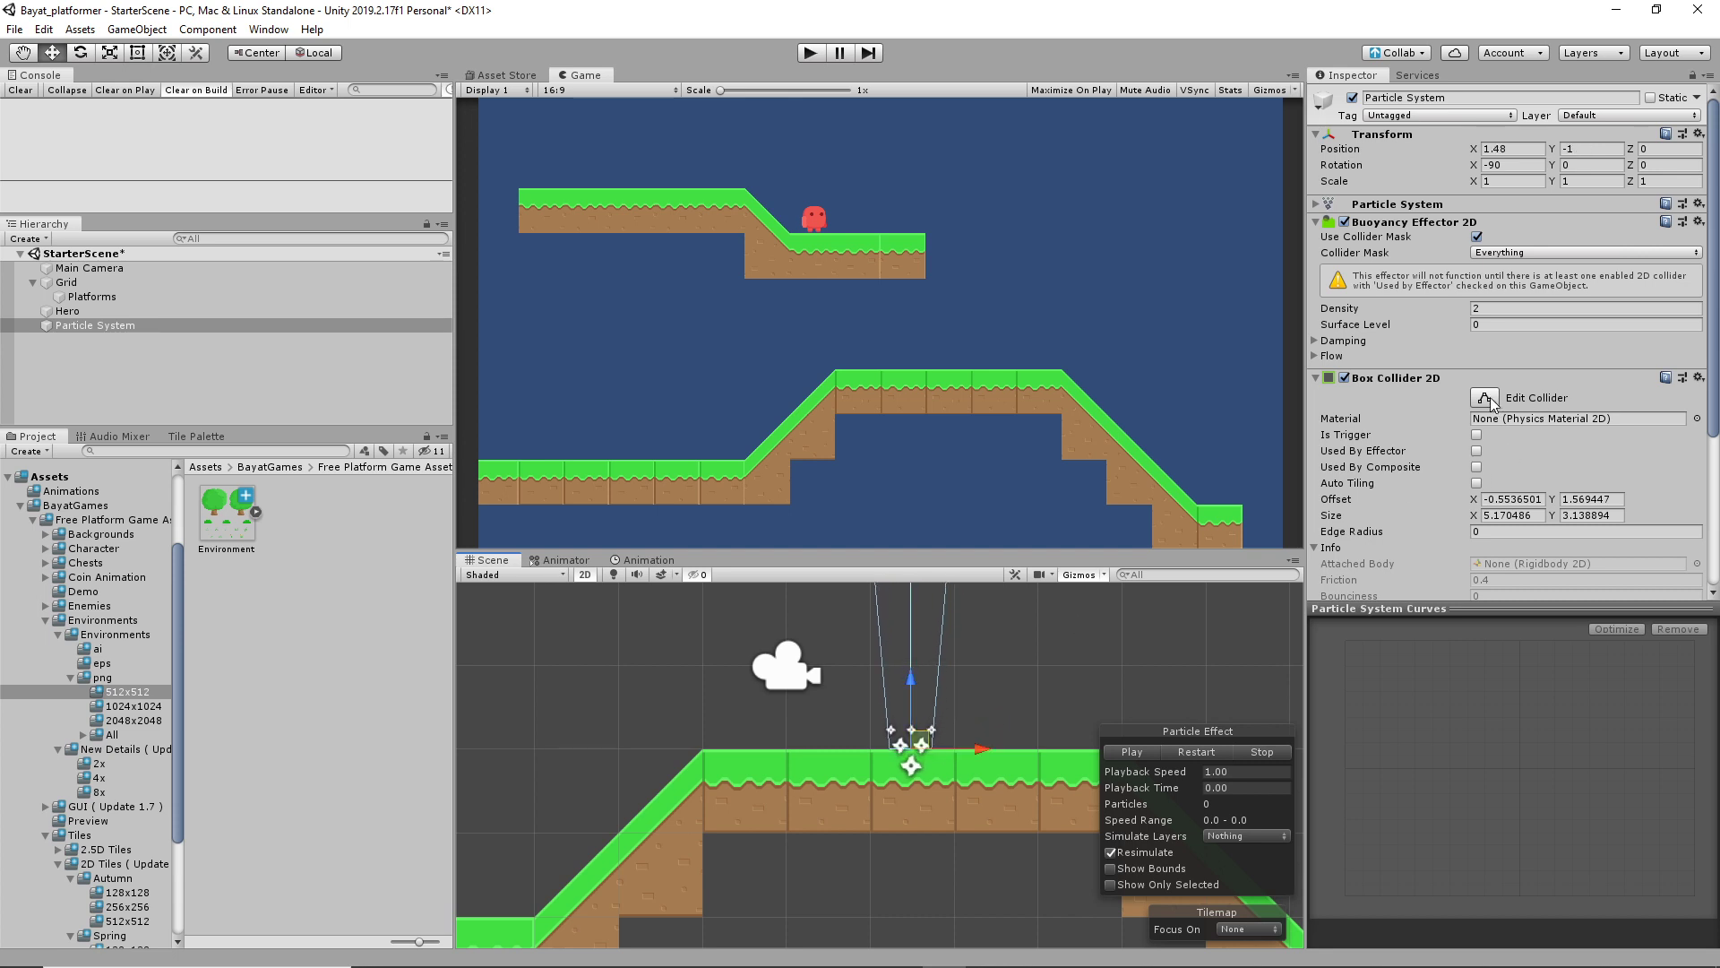
{"action": "left_click_drag", "start_coordinate": [646, 748], "coordinate": [650, 734]}
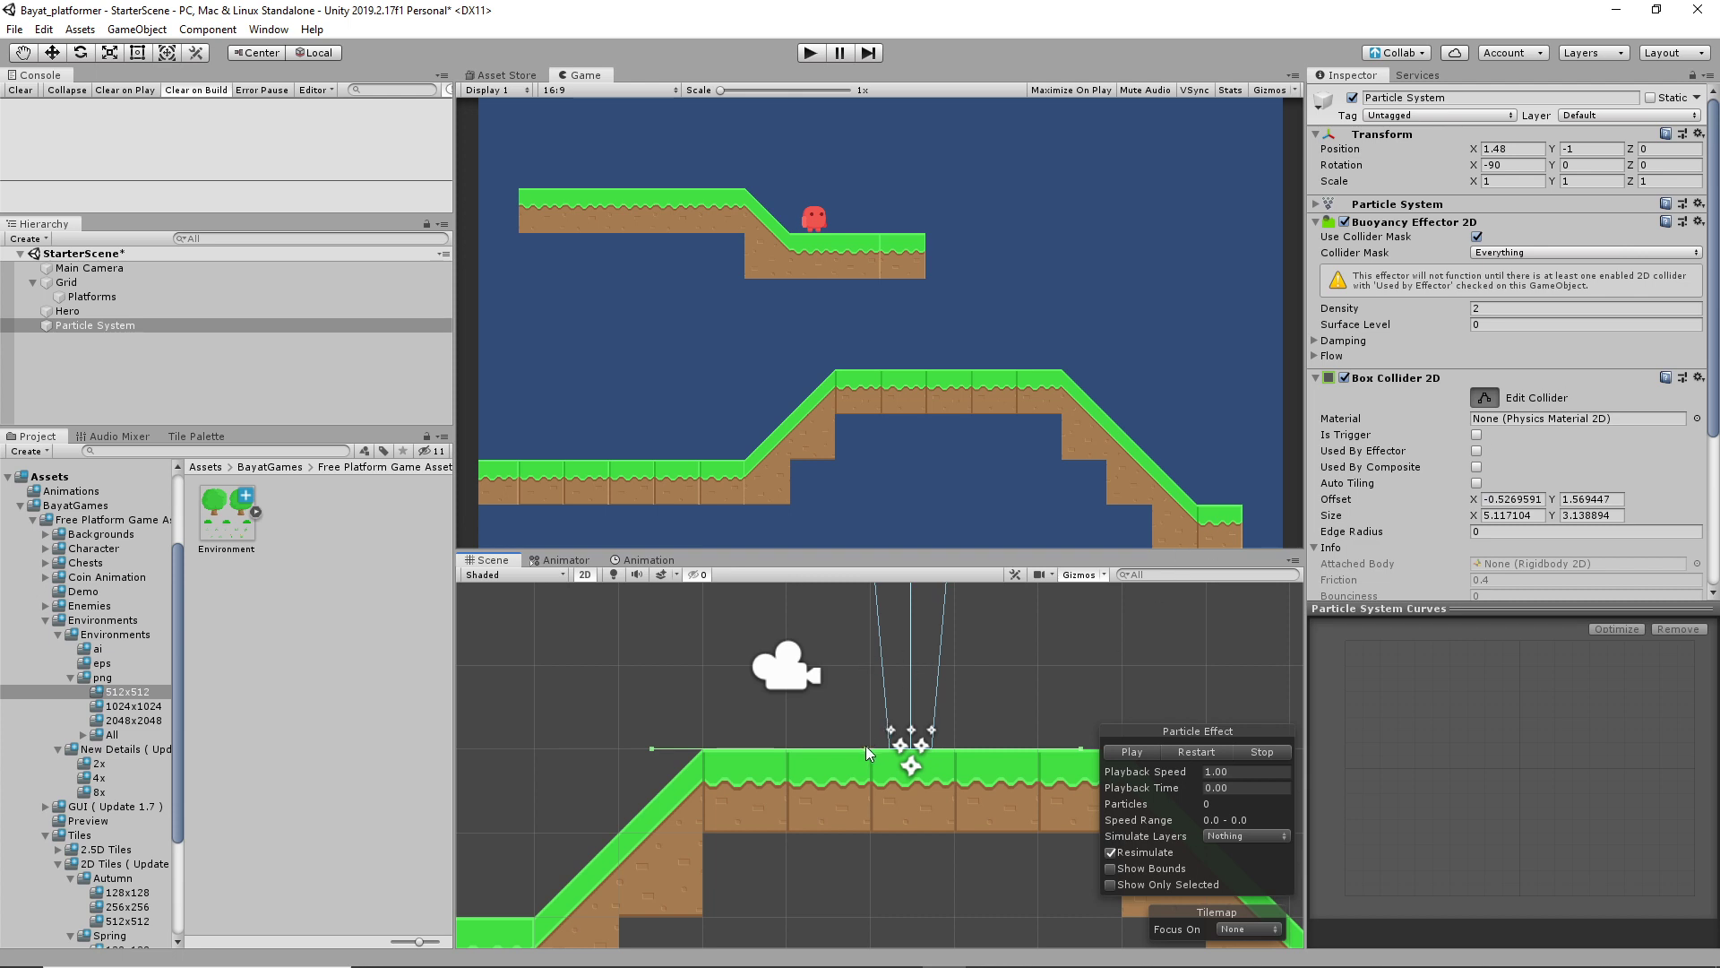
{"action": "left_click", "coordinate": [1597, 500]}
{"action": "type", "text": "0"}
{"action": "left_click", "coordinate": [1525, 499]}
{"action": "type", "text": "0"}
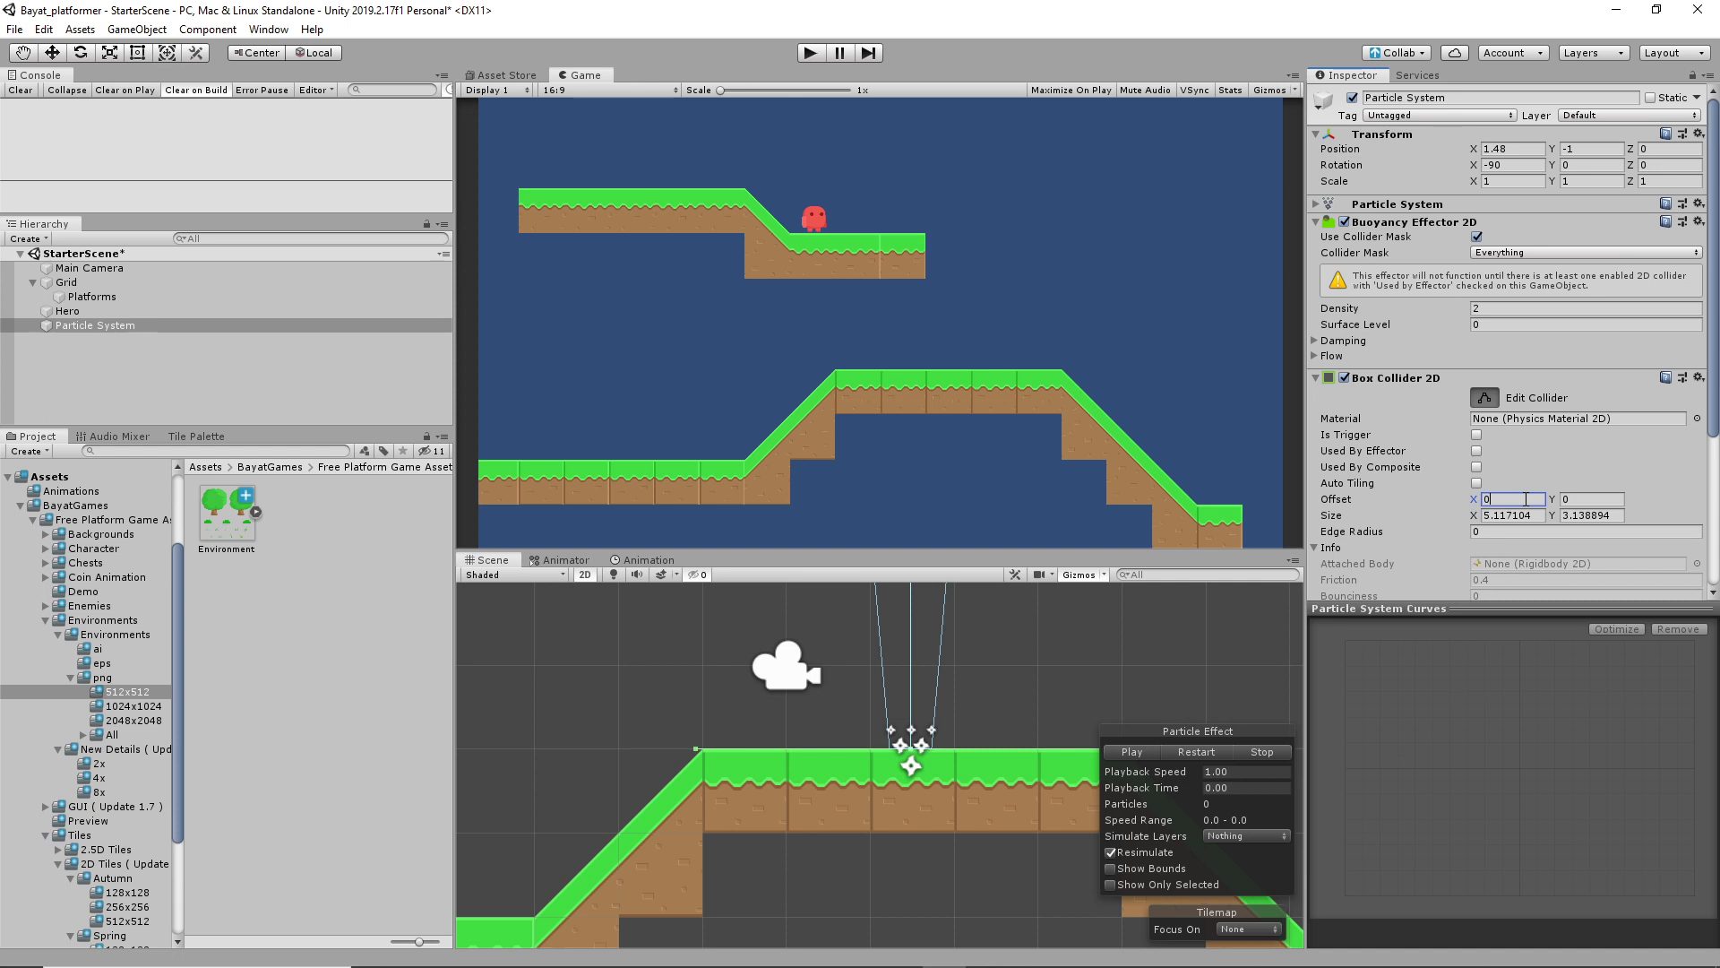
Set the box collider's size to 5 by 5 and review the collider's remaining properties on the particle system
{"action": "left_click", "coordinate": [1534, 515]}
{"action": "type", "text": "5"}
{"action": "left_click", "coordinate": [1583, 518]}
{"action": "type", "text": "5"}
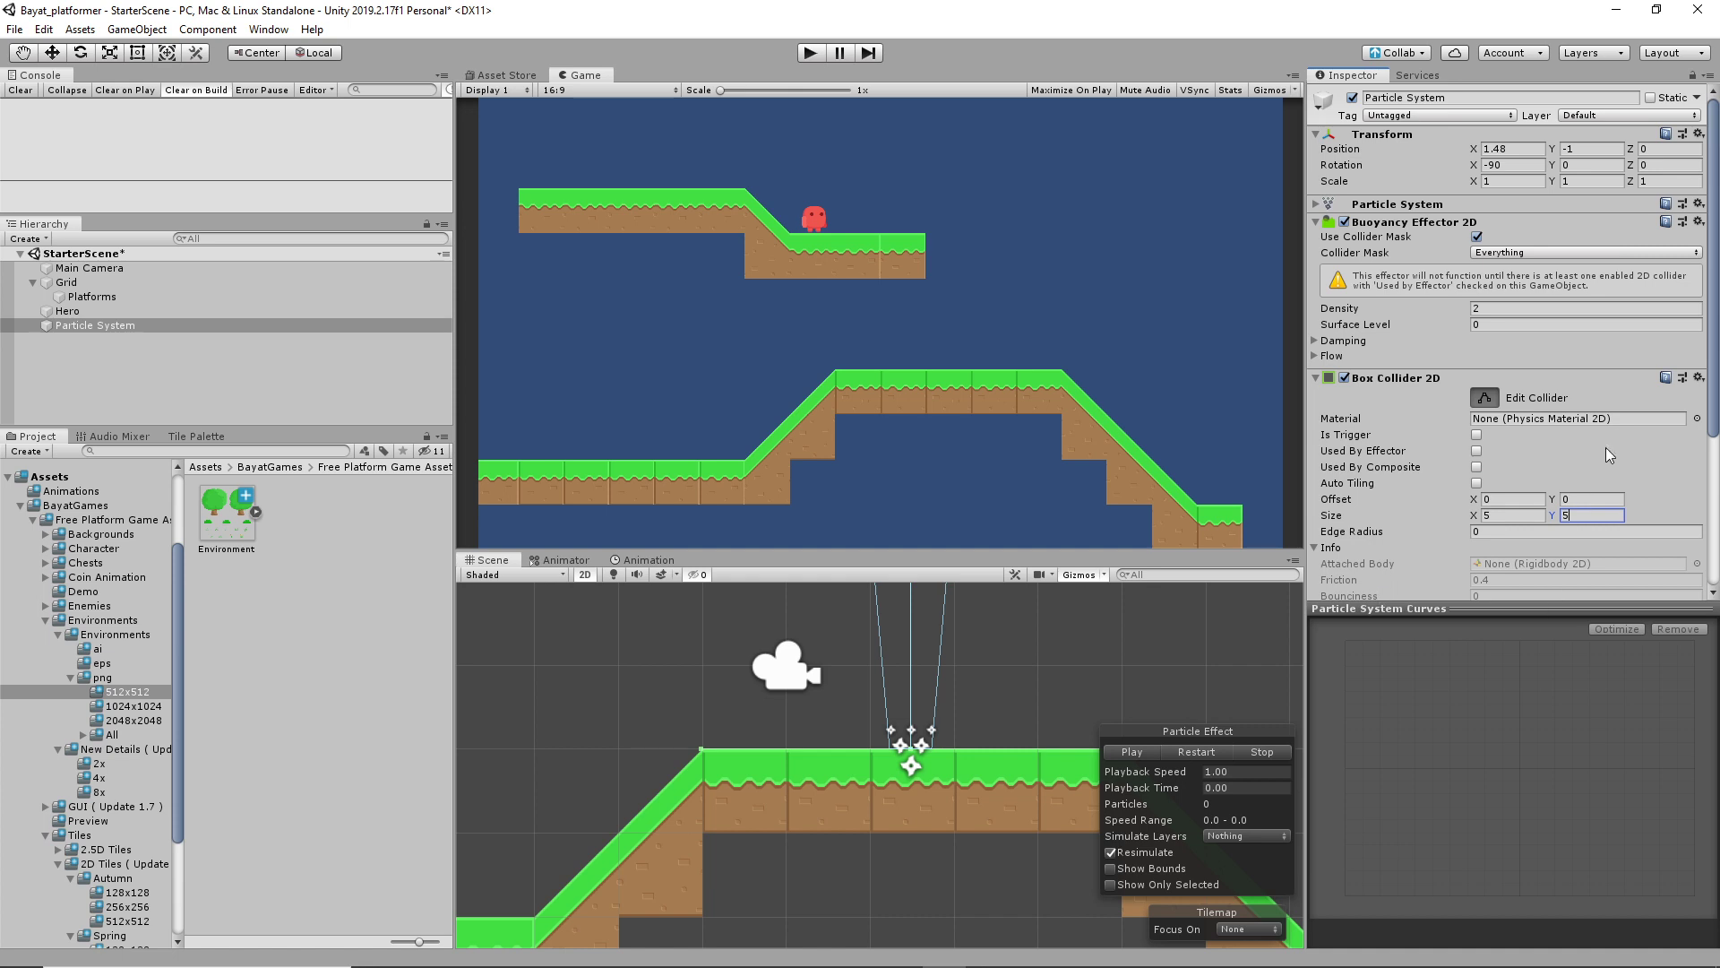
{"action": "scroll", "coordinate": [1593, 474], "scroll_direction": "down", "scroll_amount": 4}
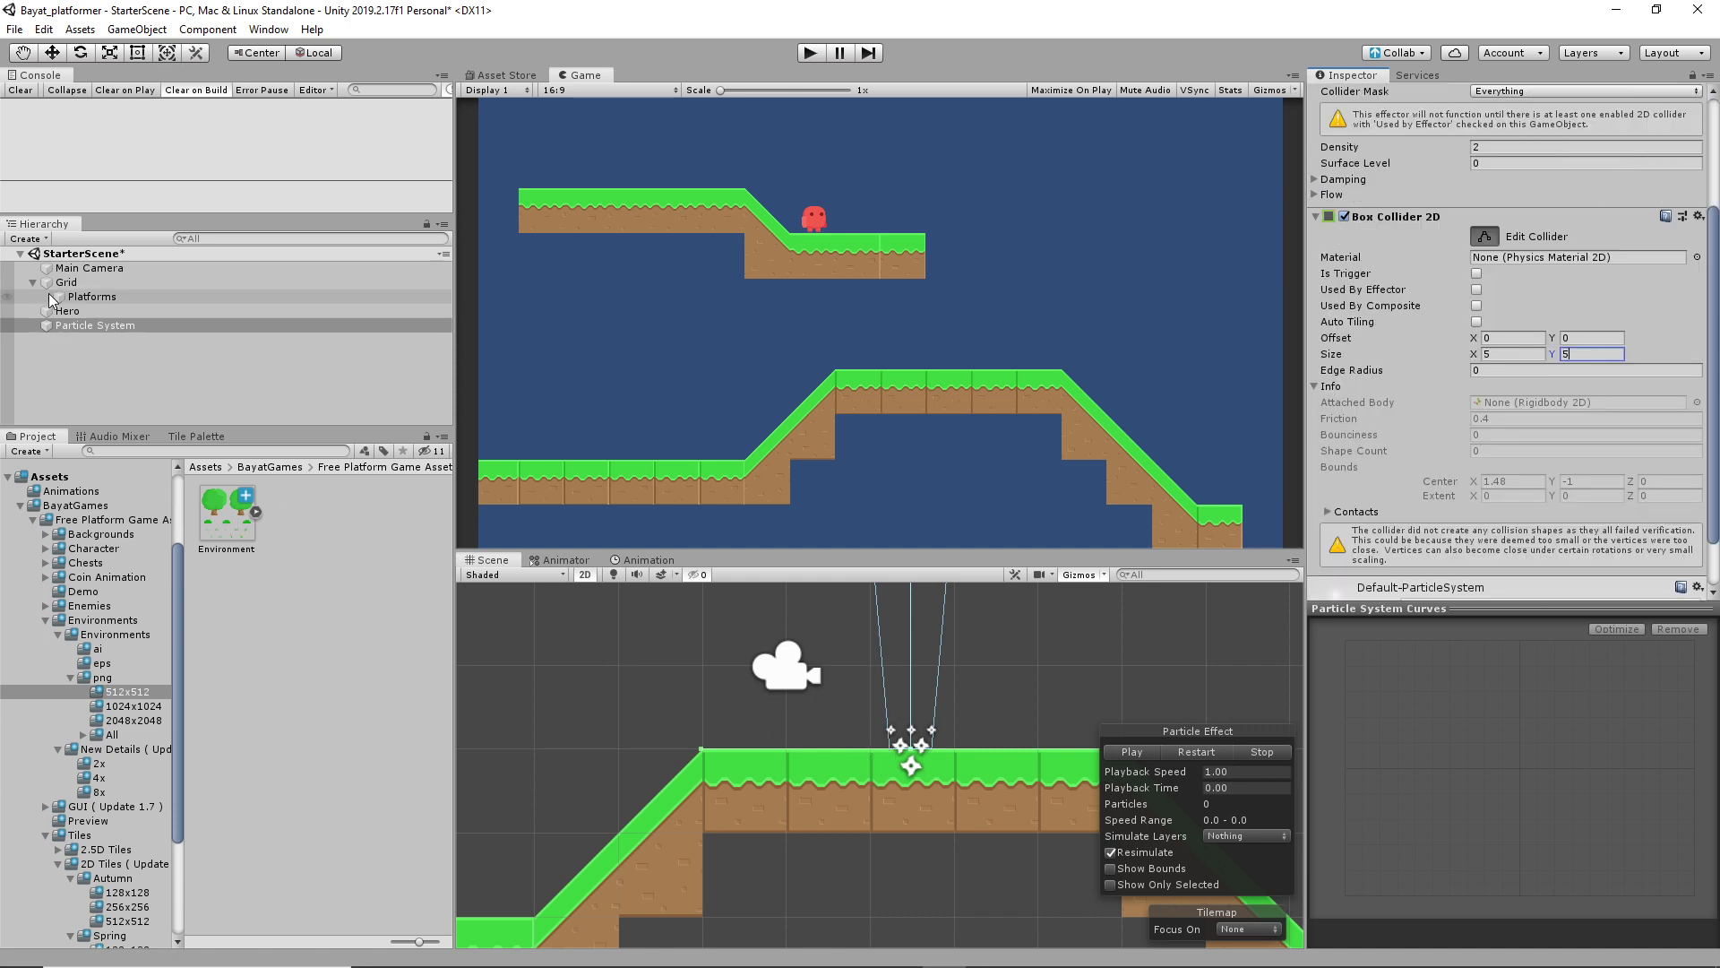
{"action": "left_click", "coordinate": [92, 325]}
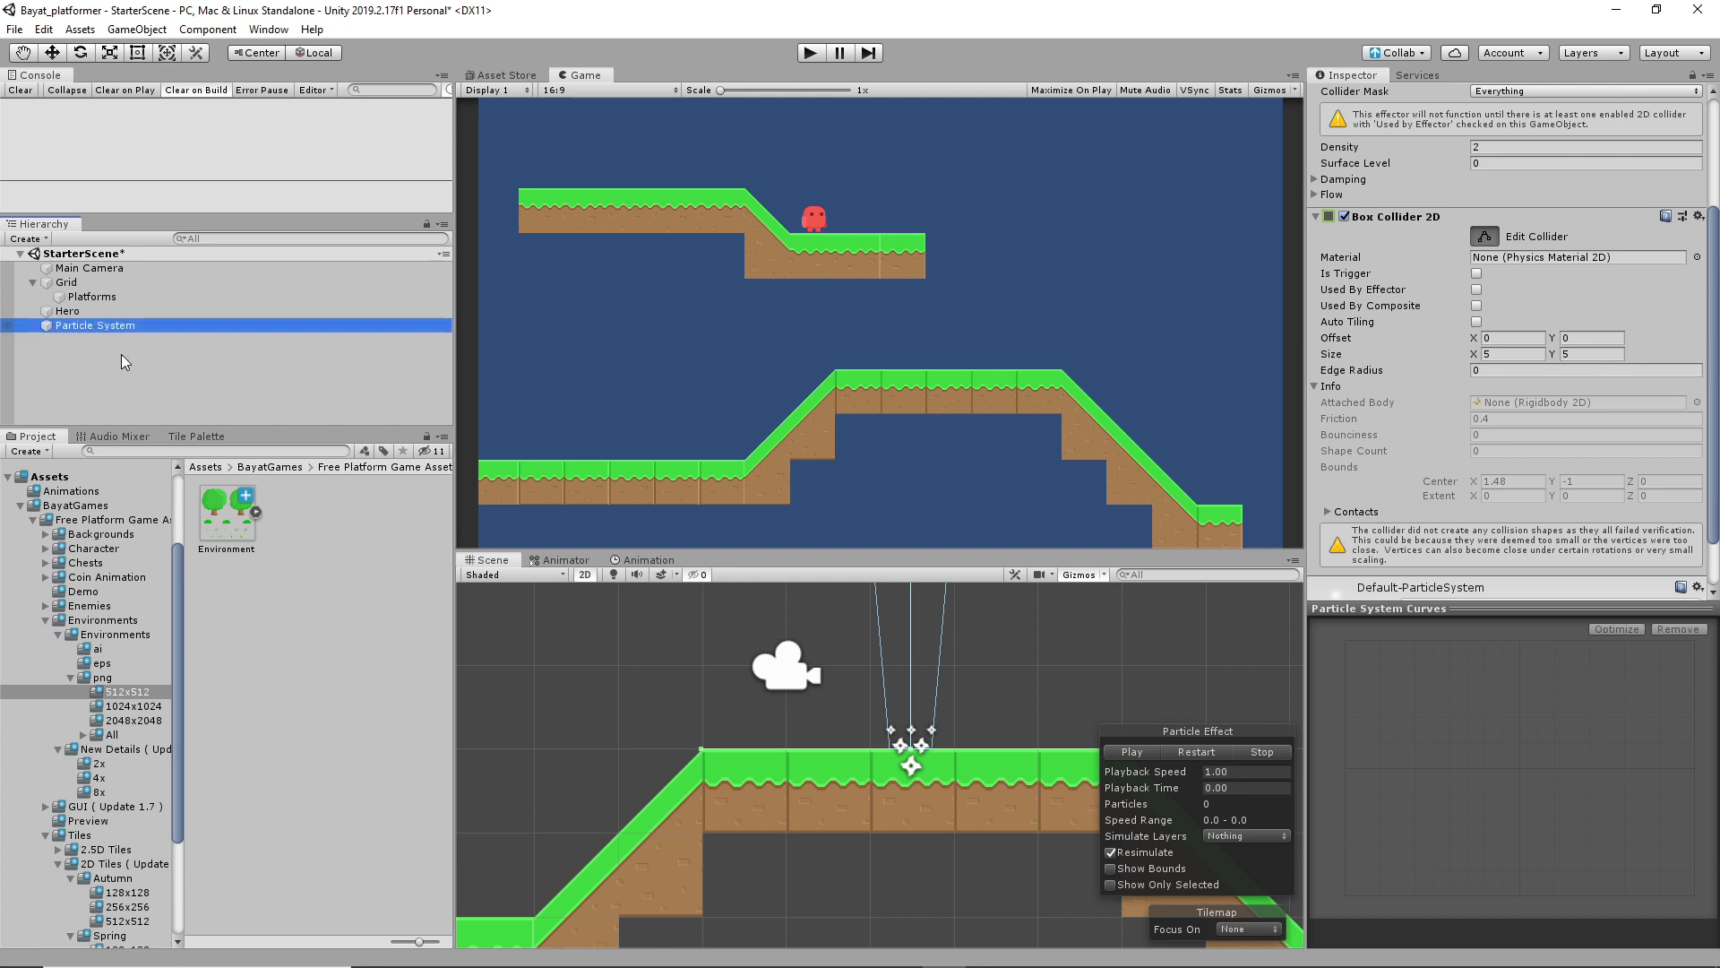
{"action": "left_click", "coordinate": [1315, 215]}
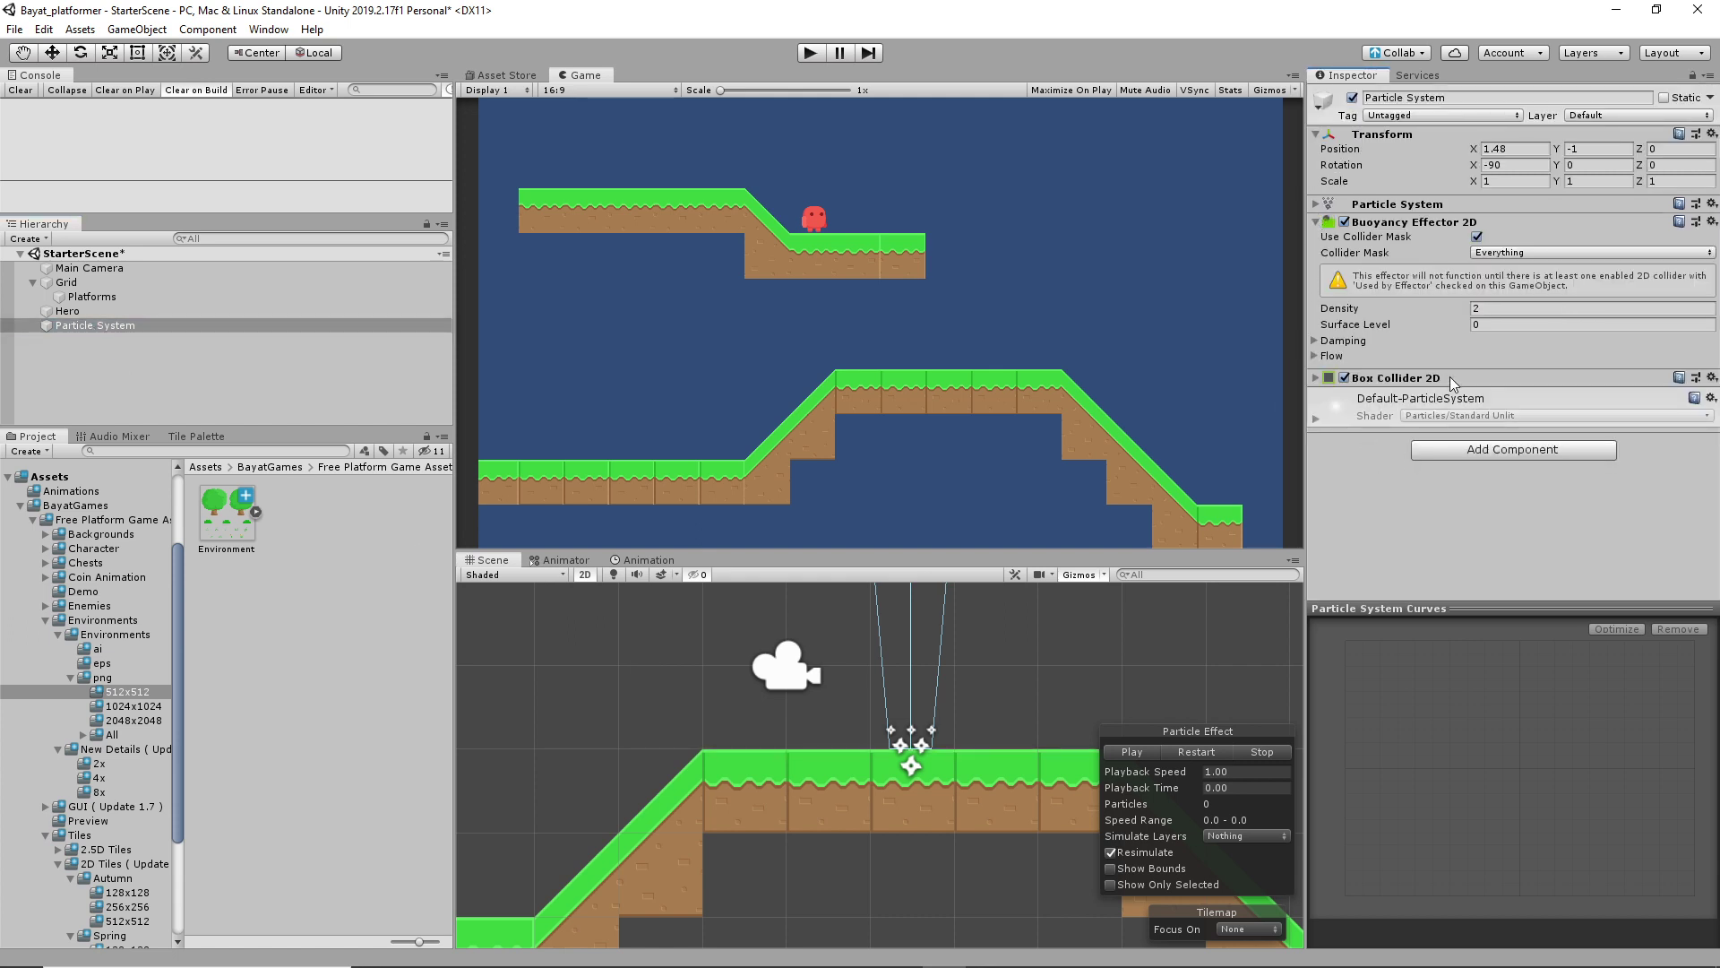
{"action": "left_click", "coordinate": [1314, 379]}
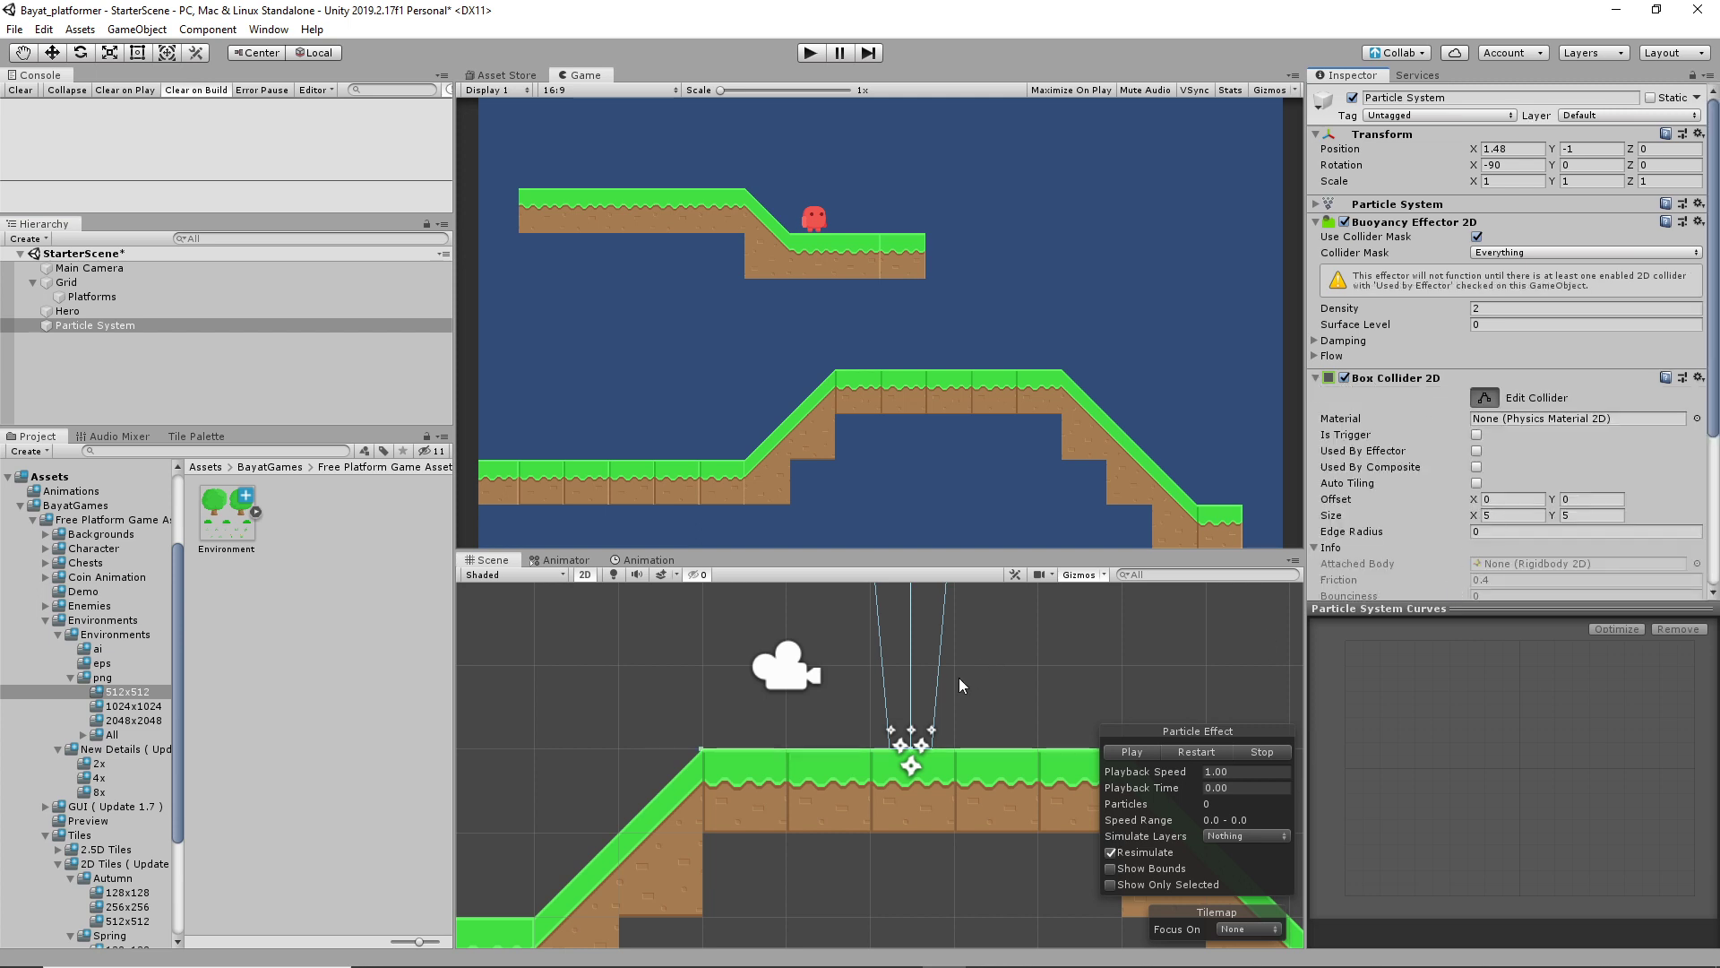
Try rotating the particle system about its Y axis, ending with the Y rotation set to 0
{"action": "left_click_drag", "start_coordinate": [1552, 165], "coordinate": [1482, 280]}
{"action": "left_click", "coordinate": [1574, 167]}
{"action": "type", "text": "0"}
Create an empty game object in the scene and make the particle system its child
{"action": "right_click", "coordinate": [105, 369]}
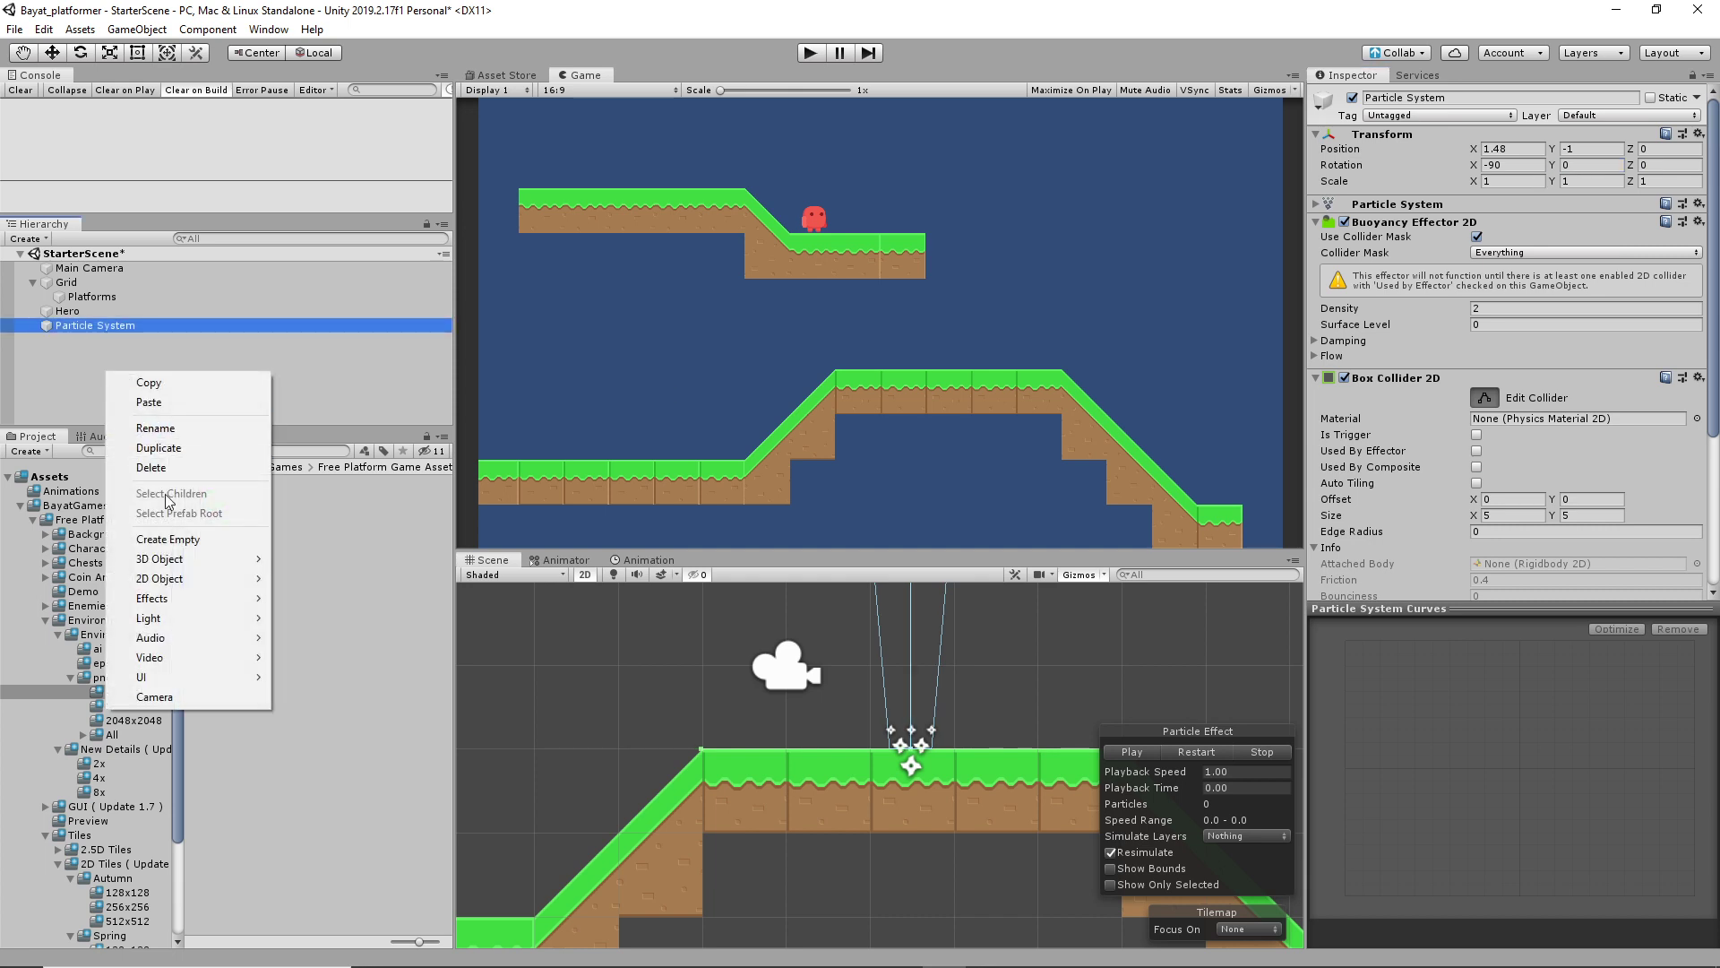
{"action": "left_click", "coordinate": [199, 540]}
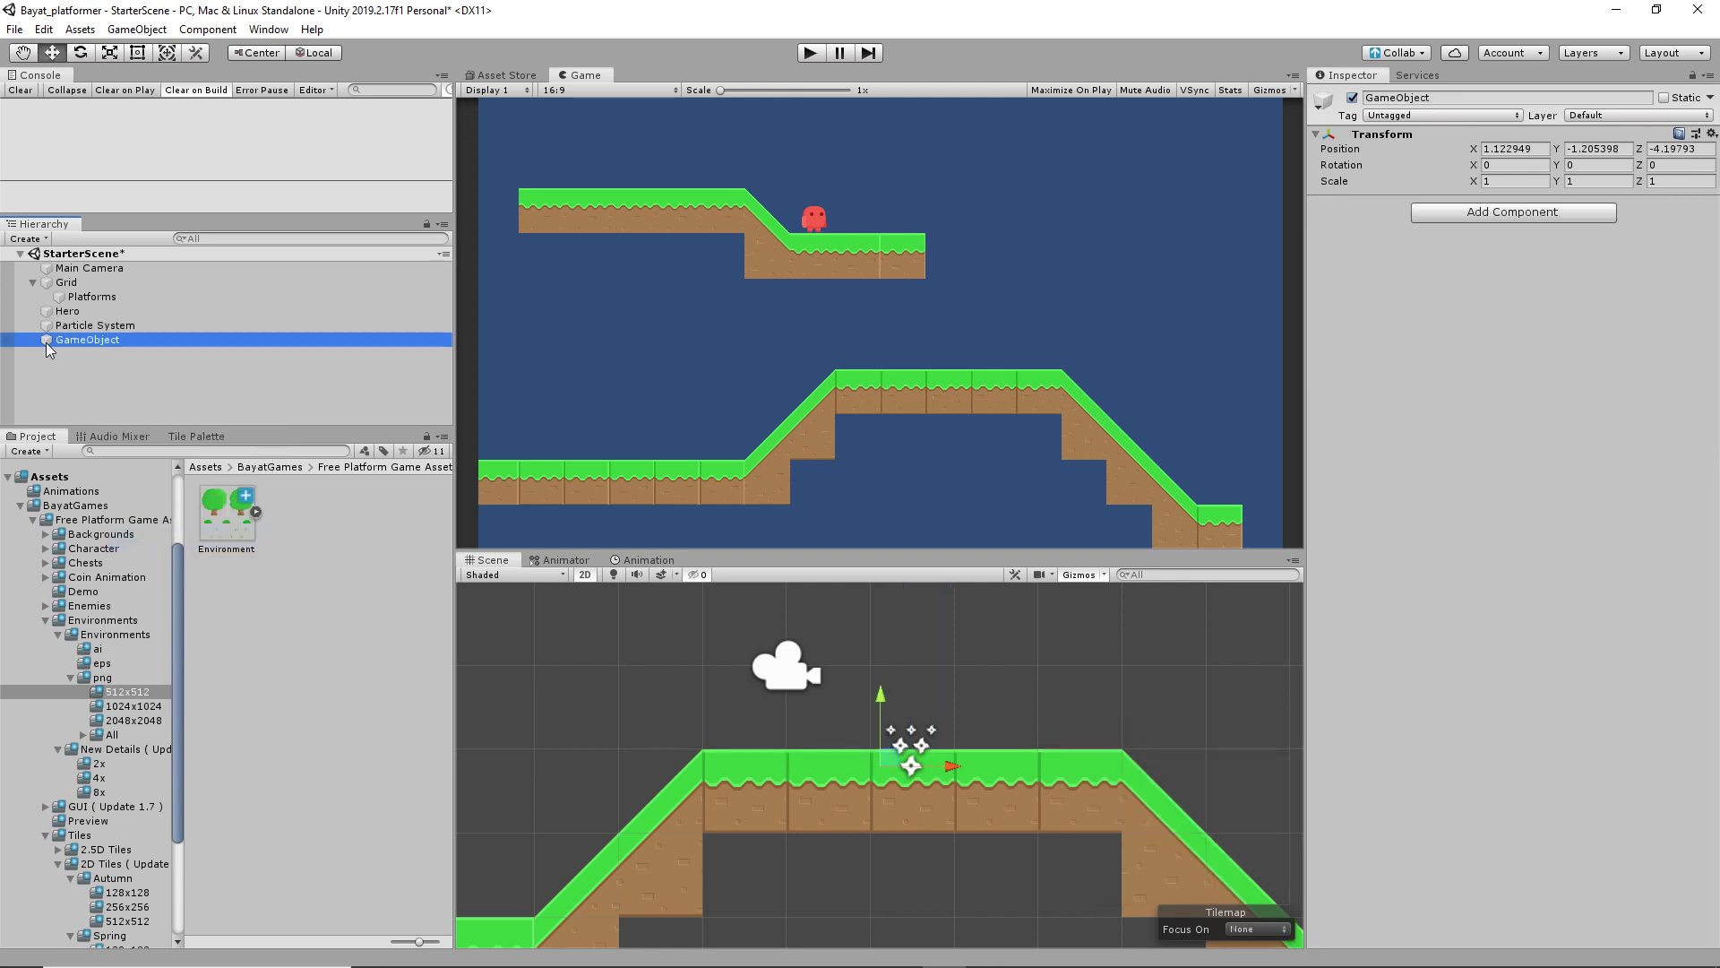
{"action": "left_click_drag", "start_coordinate": [46, 343], "coordinate": [74, 328]}
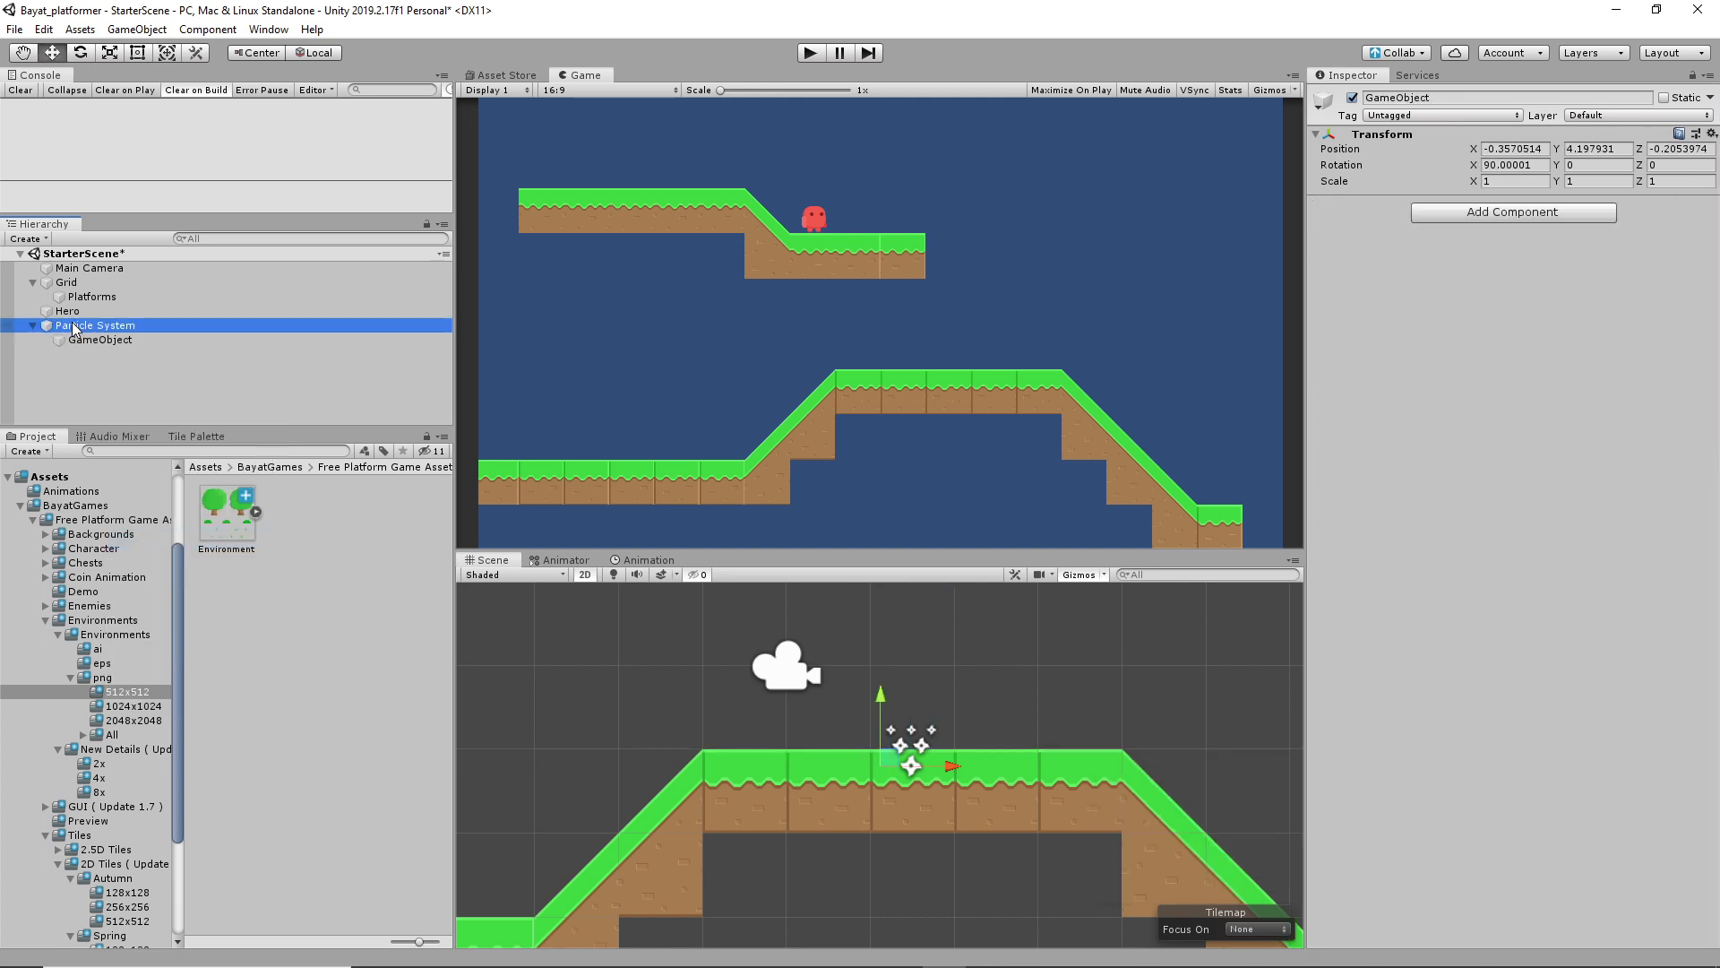
{"action": "left_click", "coordinate": [73, 328]}
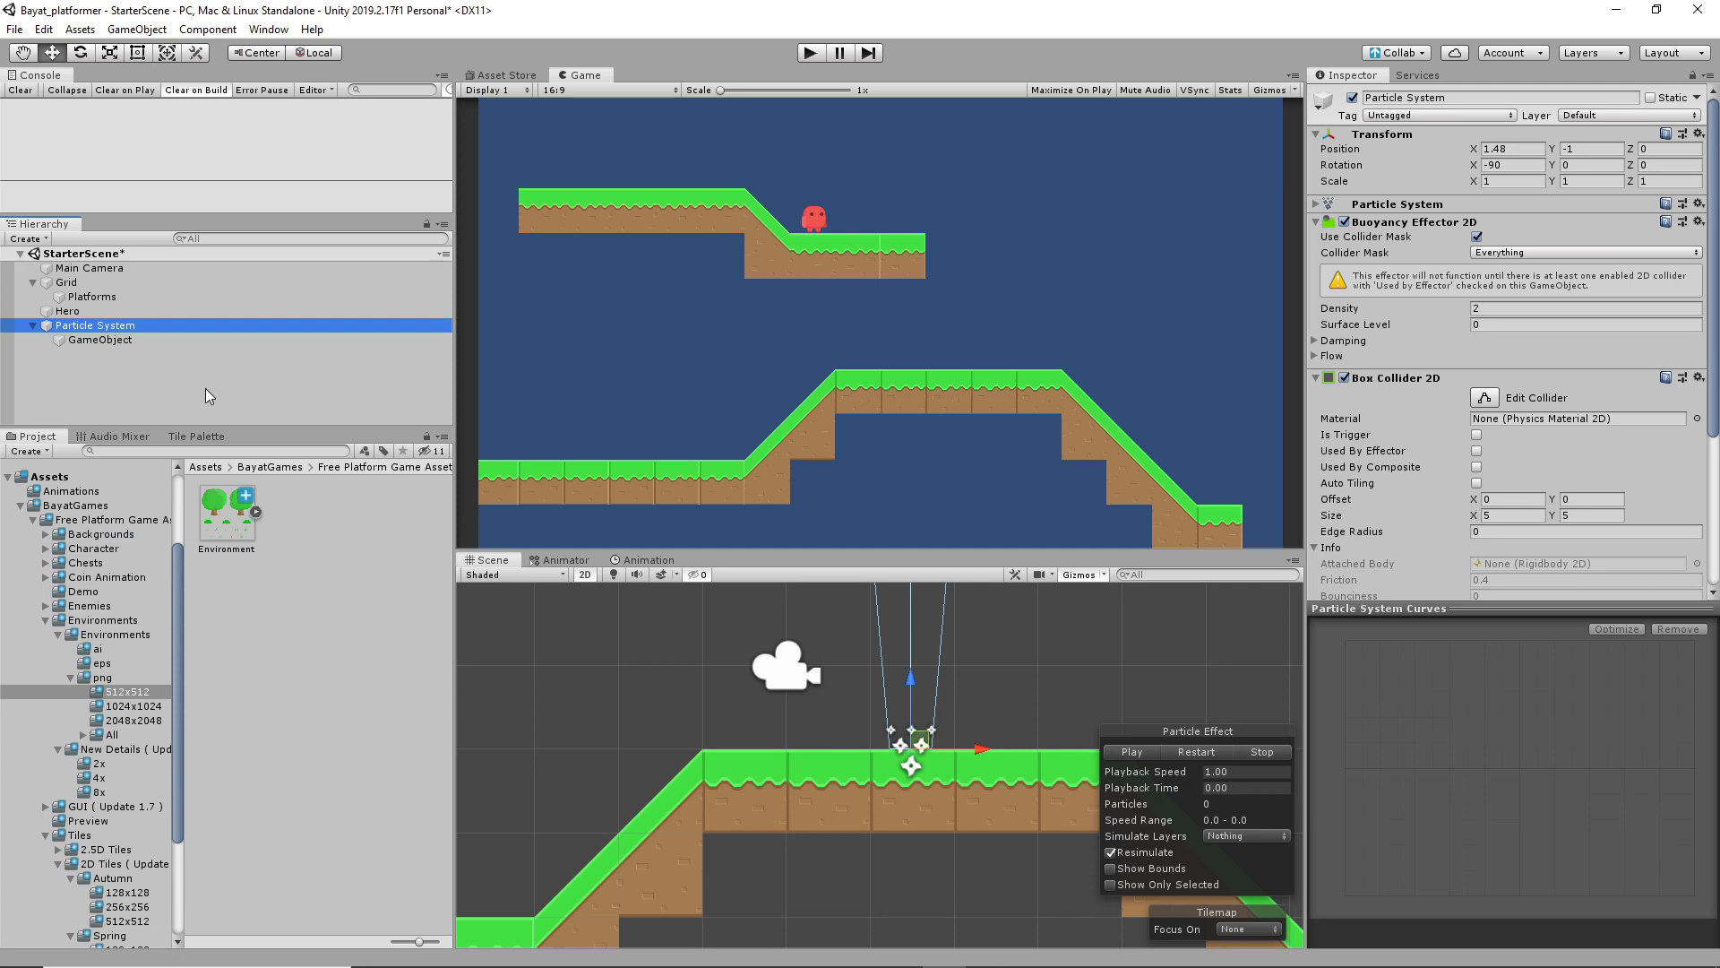
{"action": "mouse_move", "coordinate": [56, 340]}
{"action": "left_mouse_down"}
{"action": "mouse_move", "coordinate": [35, 358]}
{"action": "mouse_move", "coordinate": [64, 329]}
{"action": "mouse_move", "coordinate": [56, 353]}
{"action": "mouse_move", "coordinate": [50, 339]}
{"action": "left_mouse_up"}
{"action": "left_click", "coordinate": [147, 324]}
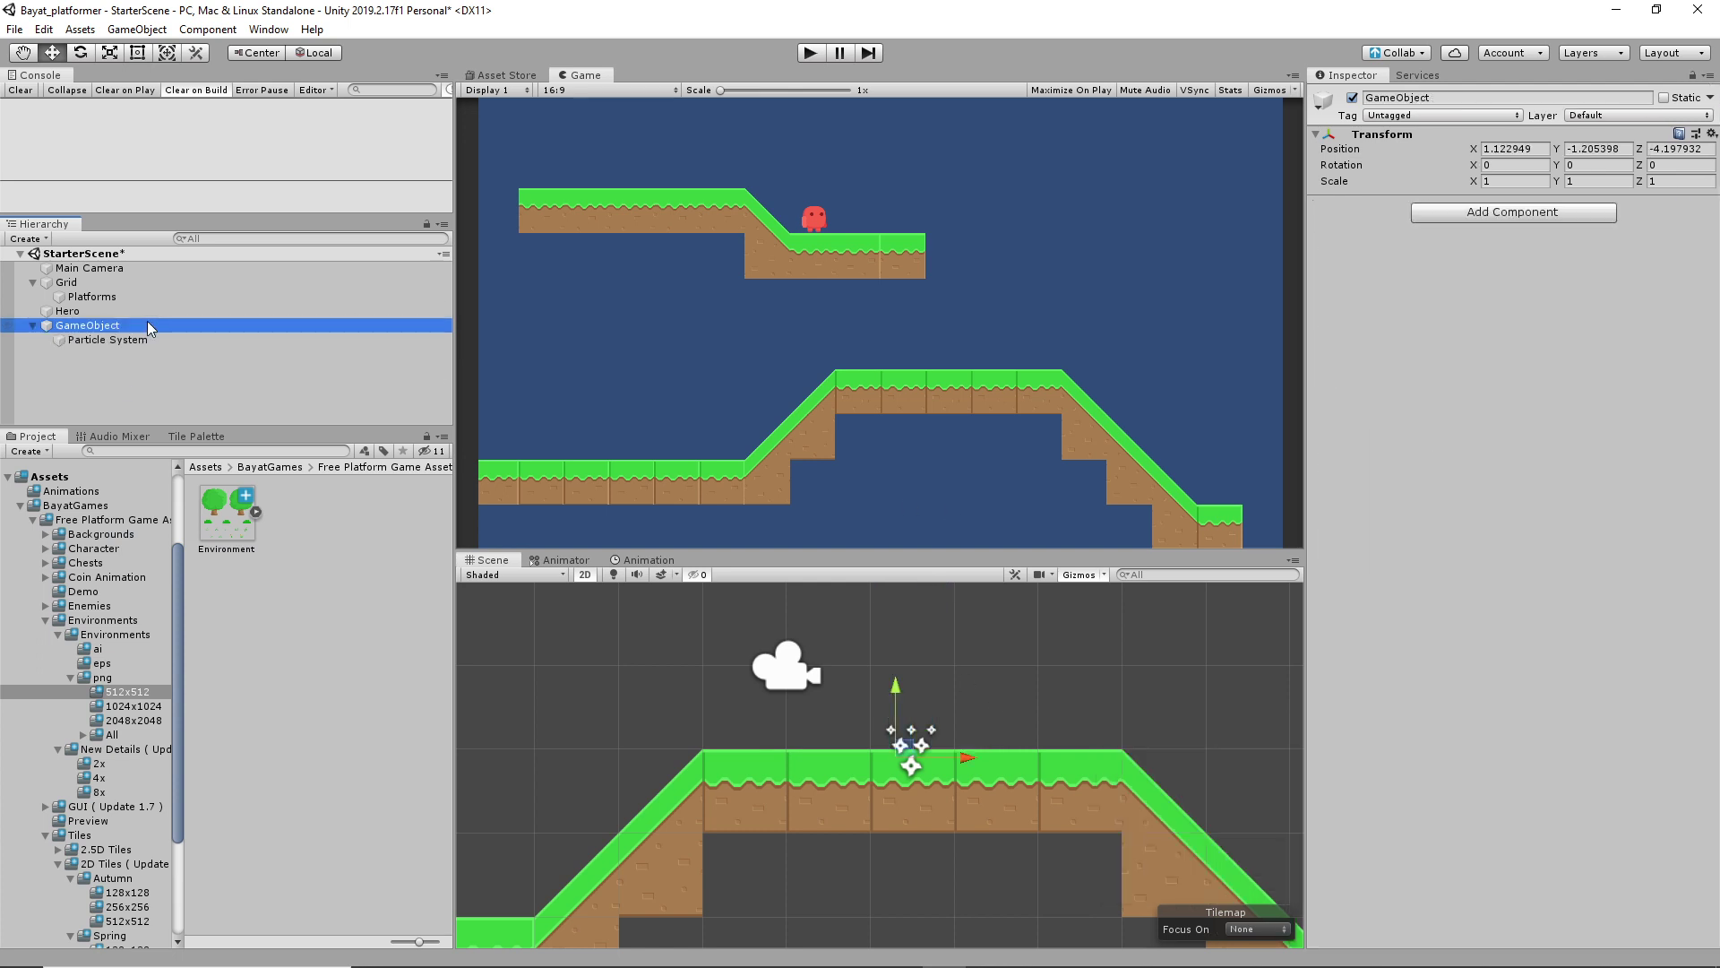
Delete the particle system nested under the empty game object
{"action": "left_click", "coordinate": [105, 340]}
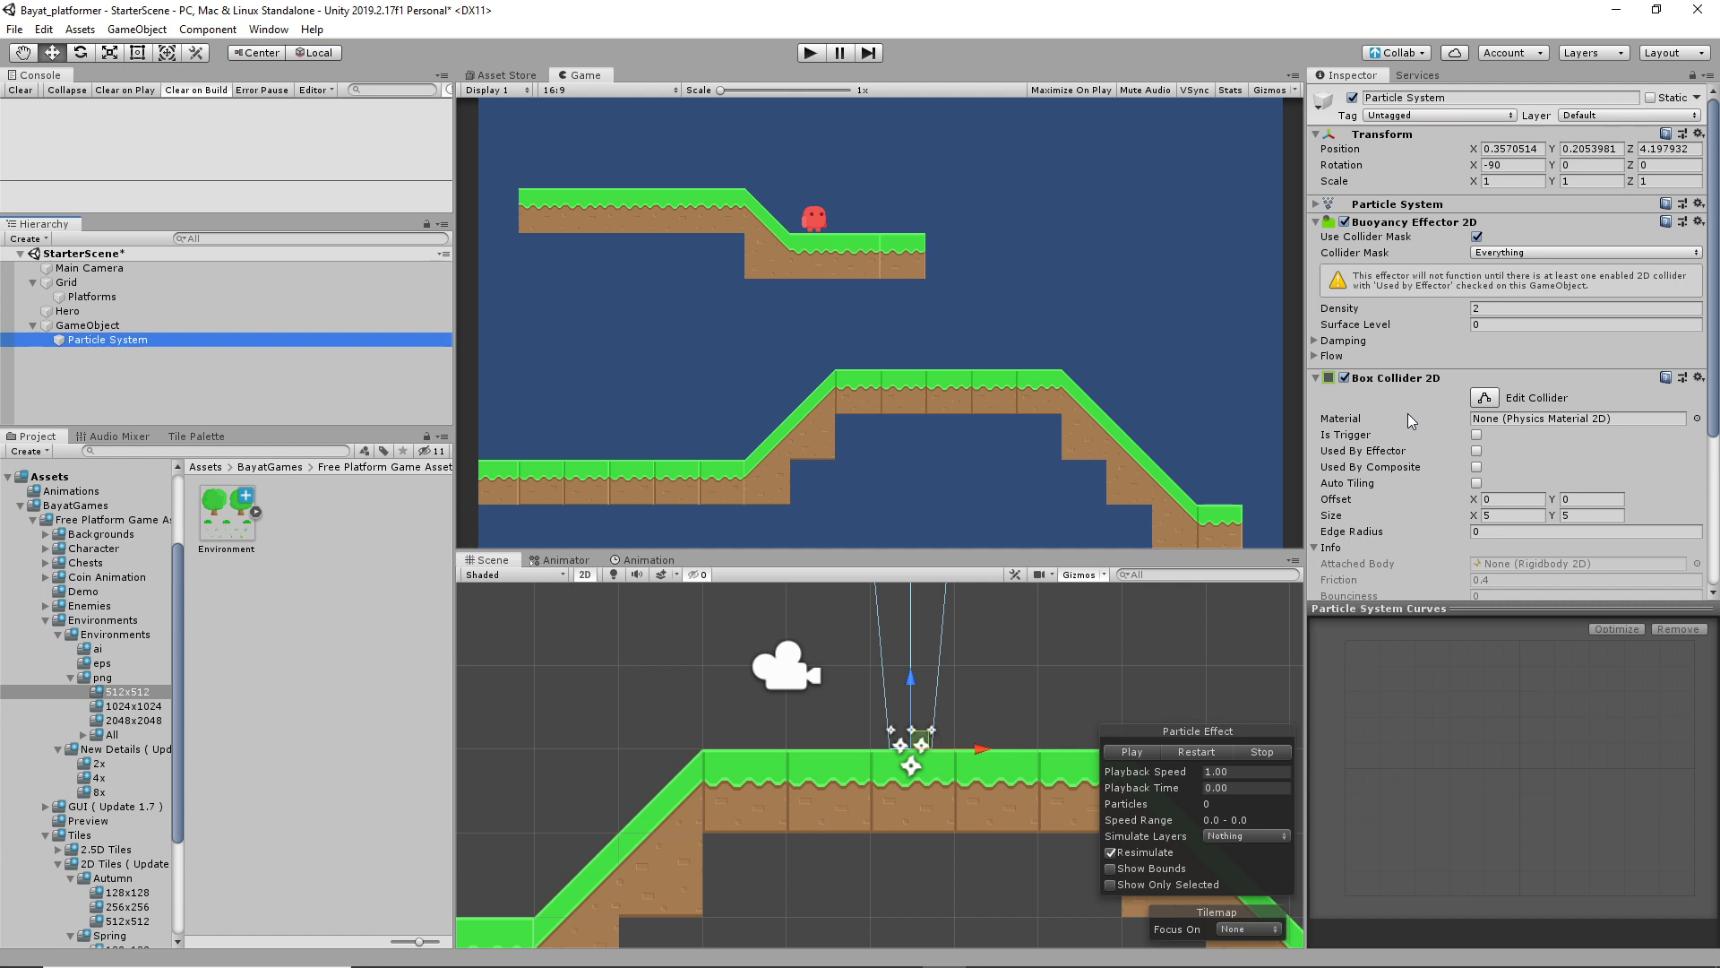
{"action": "mouse_move", "coordinate": [1405, 416]}
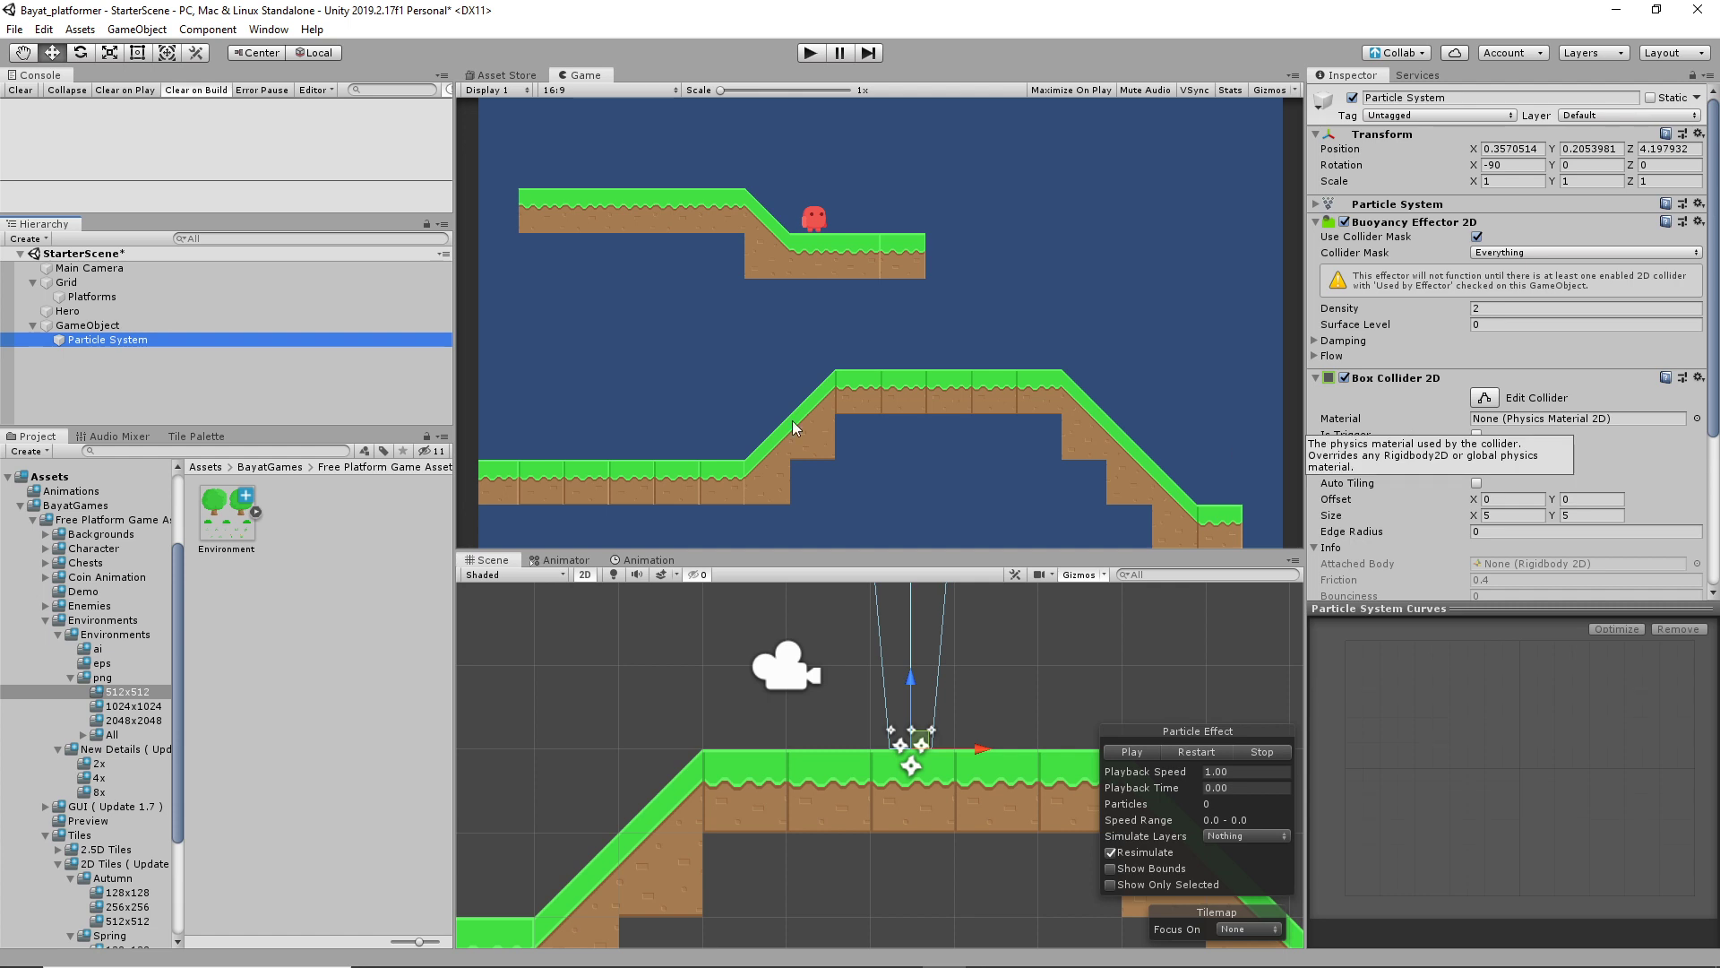
{"action": "right_click", "coordinate": [96, 345]}
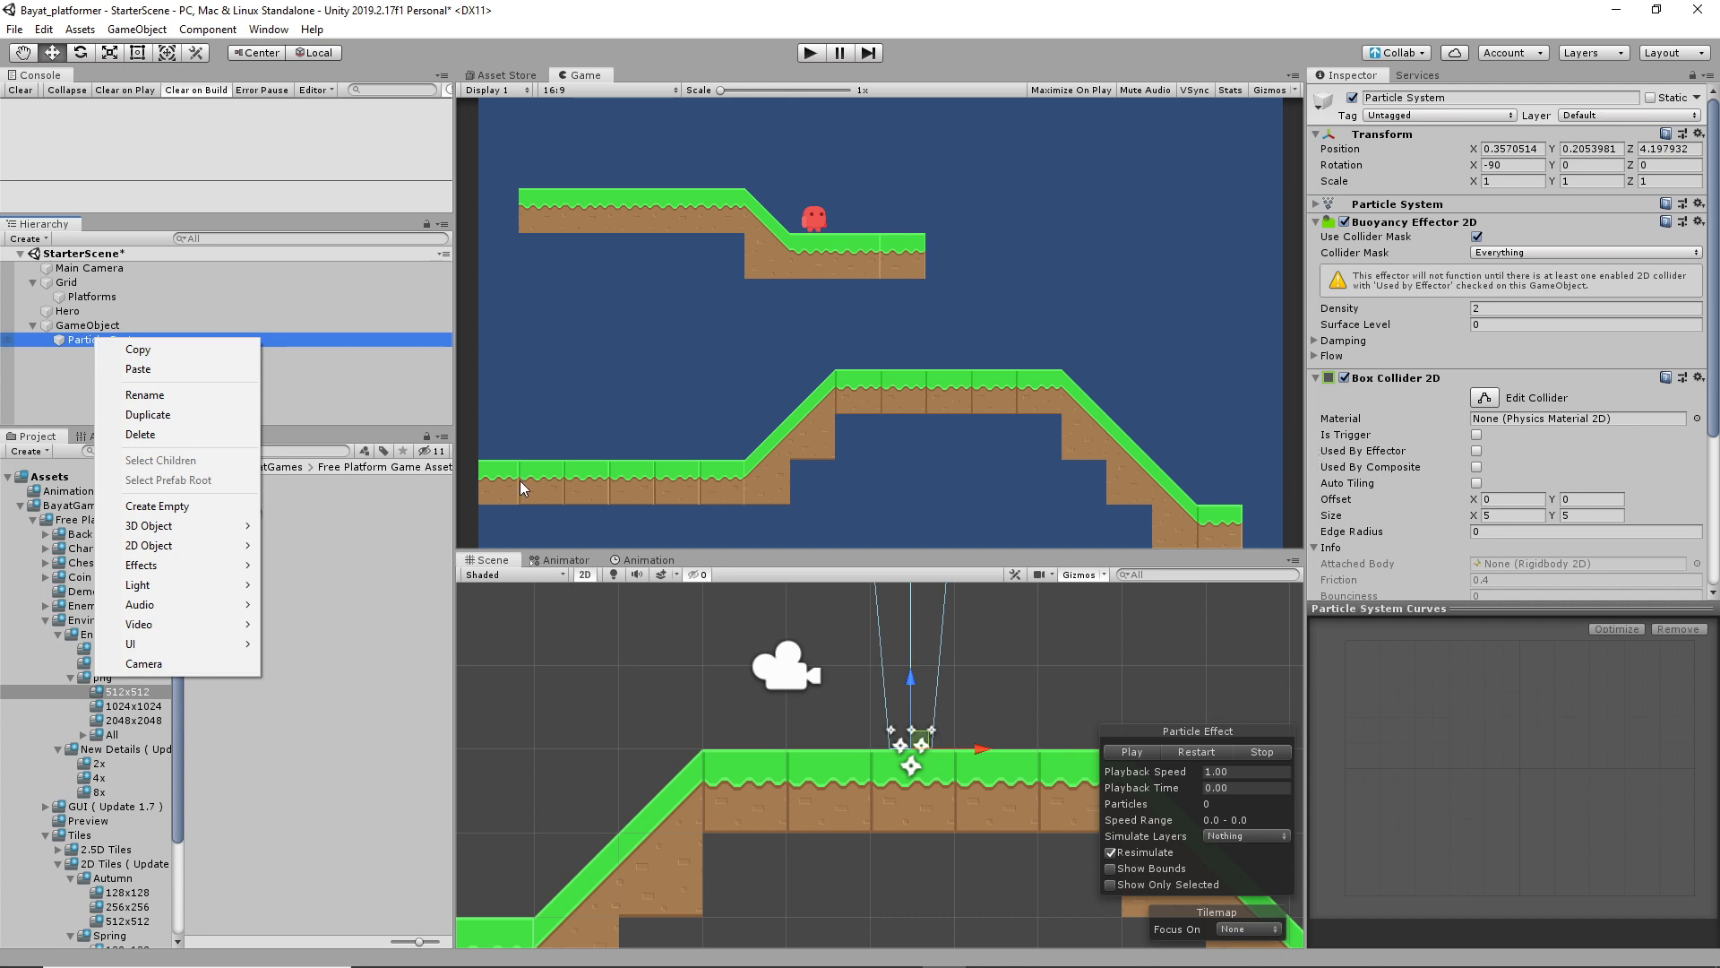
{"action": "left_click", "coordinate": [372, 387]}
{"action": "right_click", "coordinate": [59, 337]}
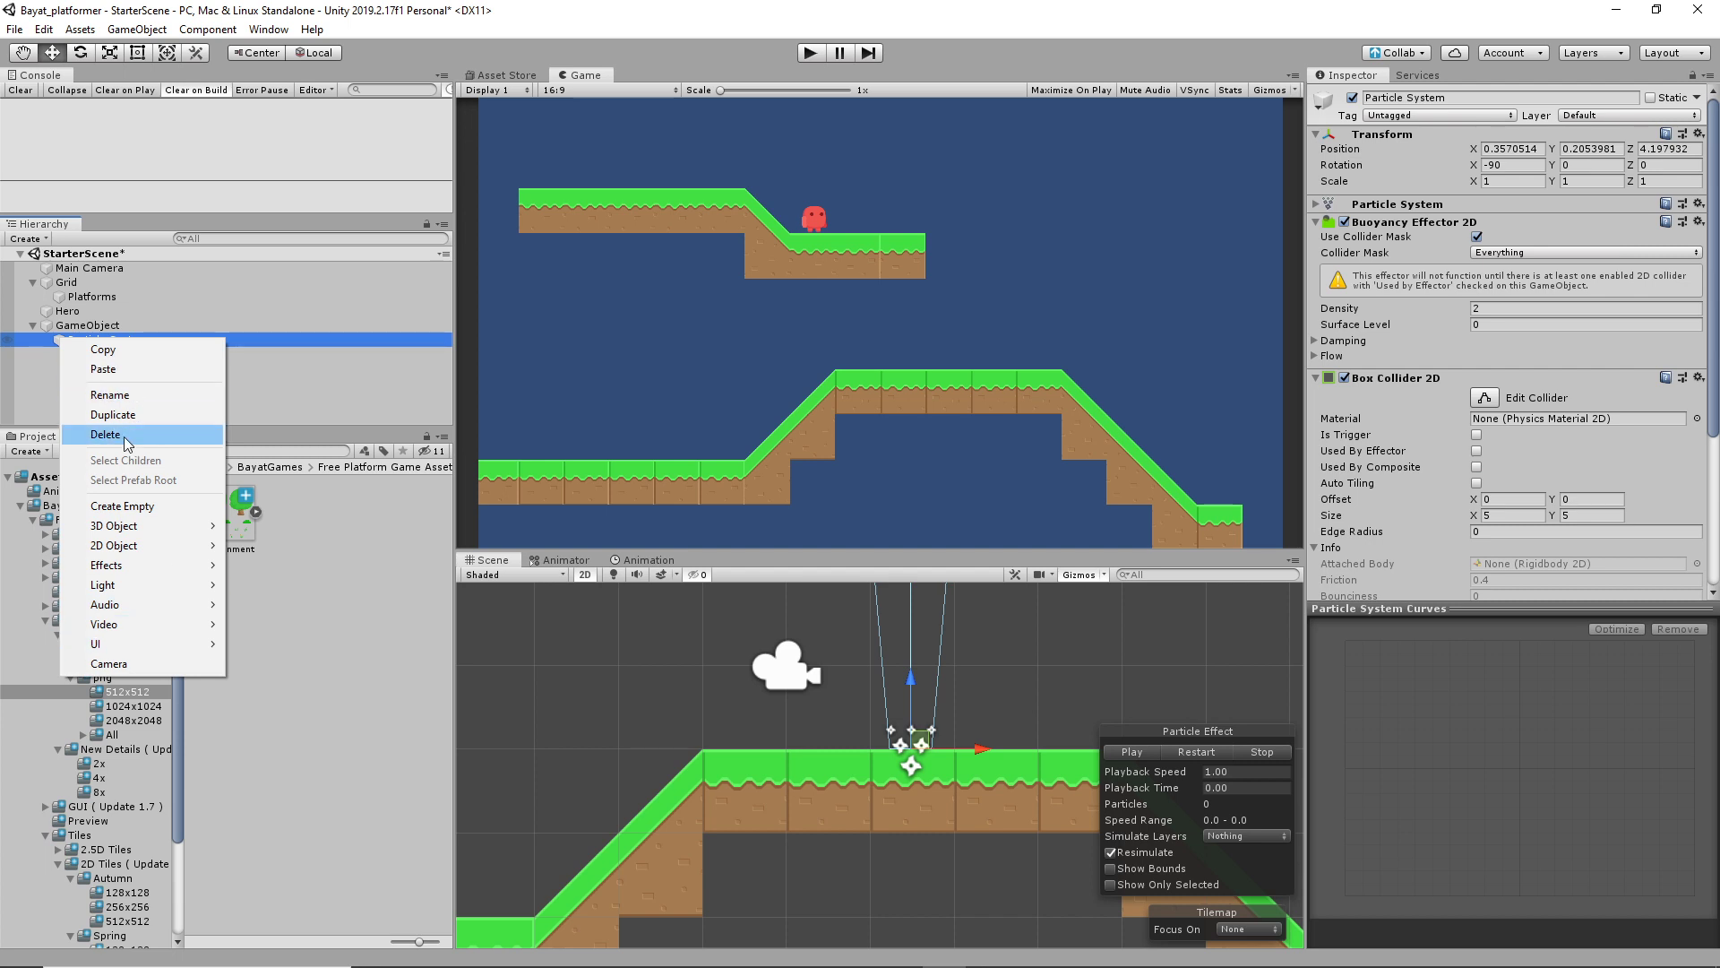
{"action": "left_click", "coordinate": [116, 435]}
Move the empty game object onto the flat top of the lower platform, at X 1.51 and Y -0.99
{"action": "left_click", "coordinate": [73, 324]}
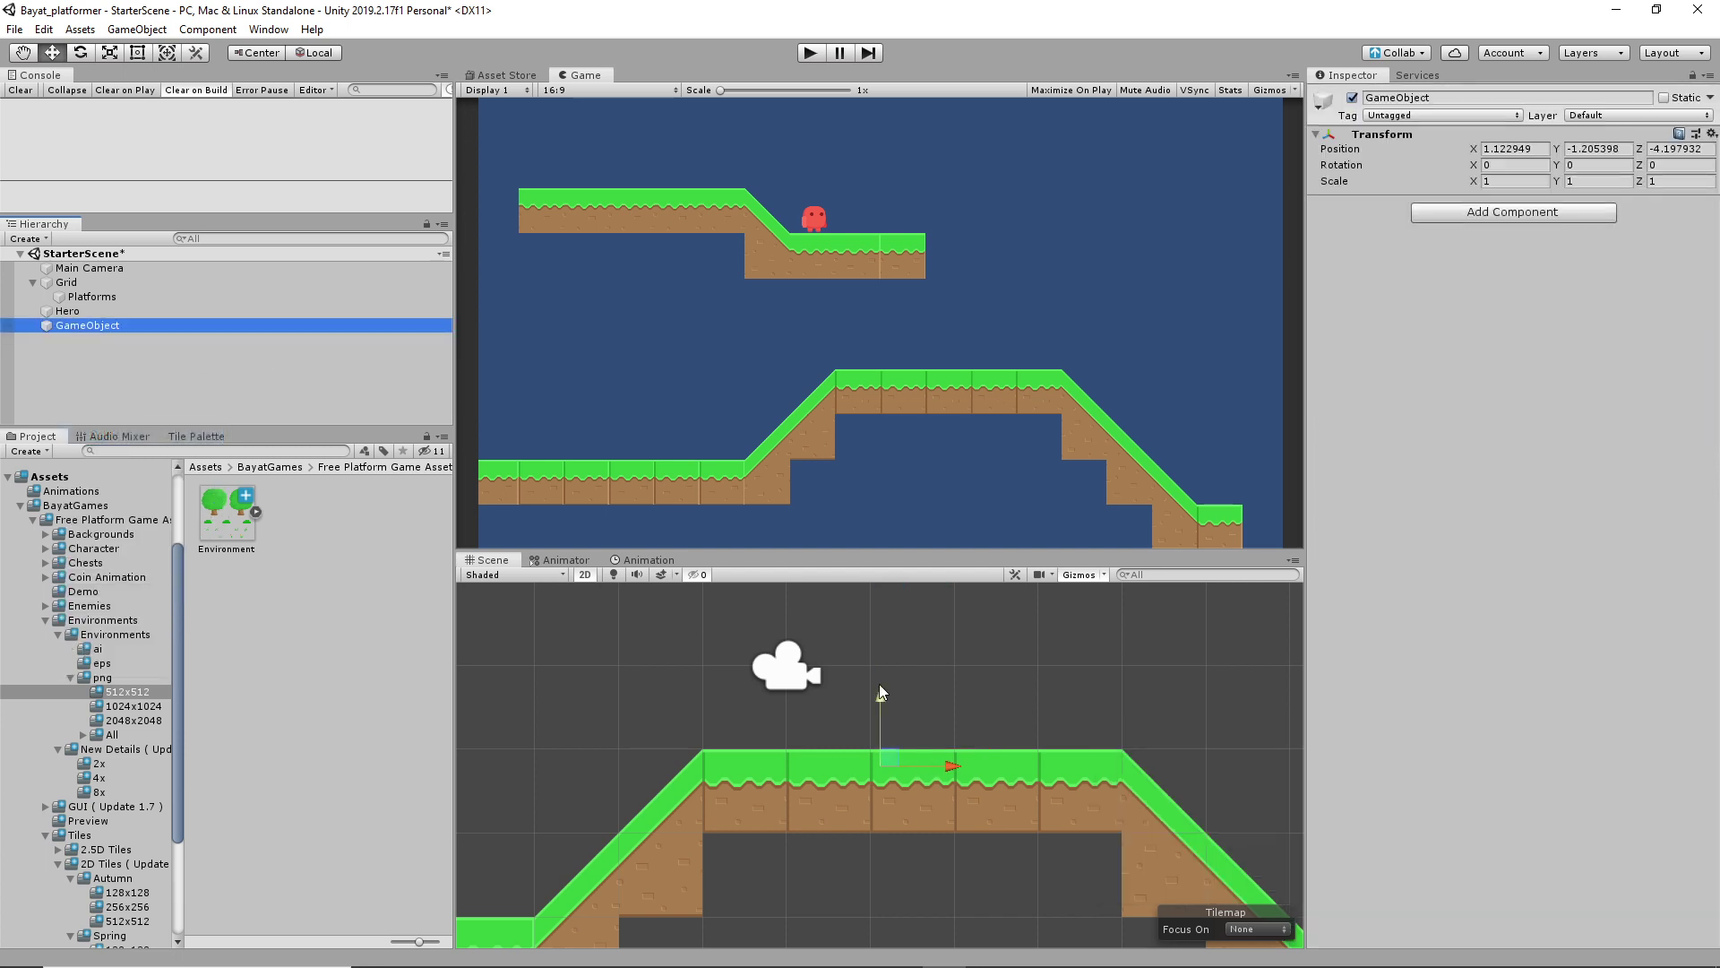
{"action": "scroll", "coordinate": [879, 686], "scroll_direction": "down", "scroll_amount": 5}
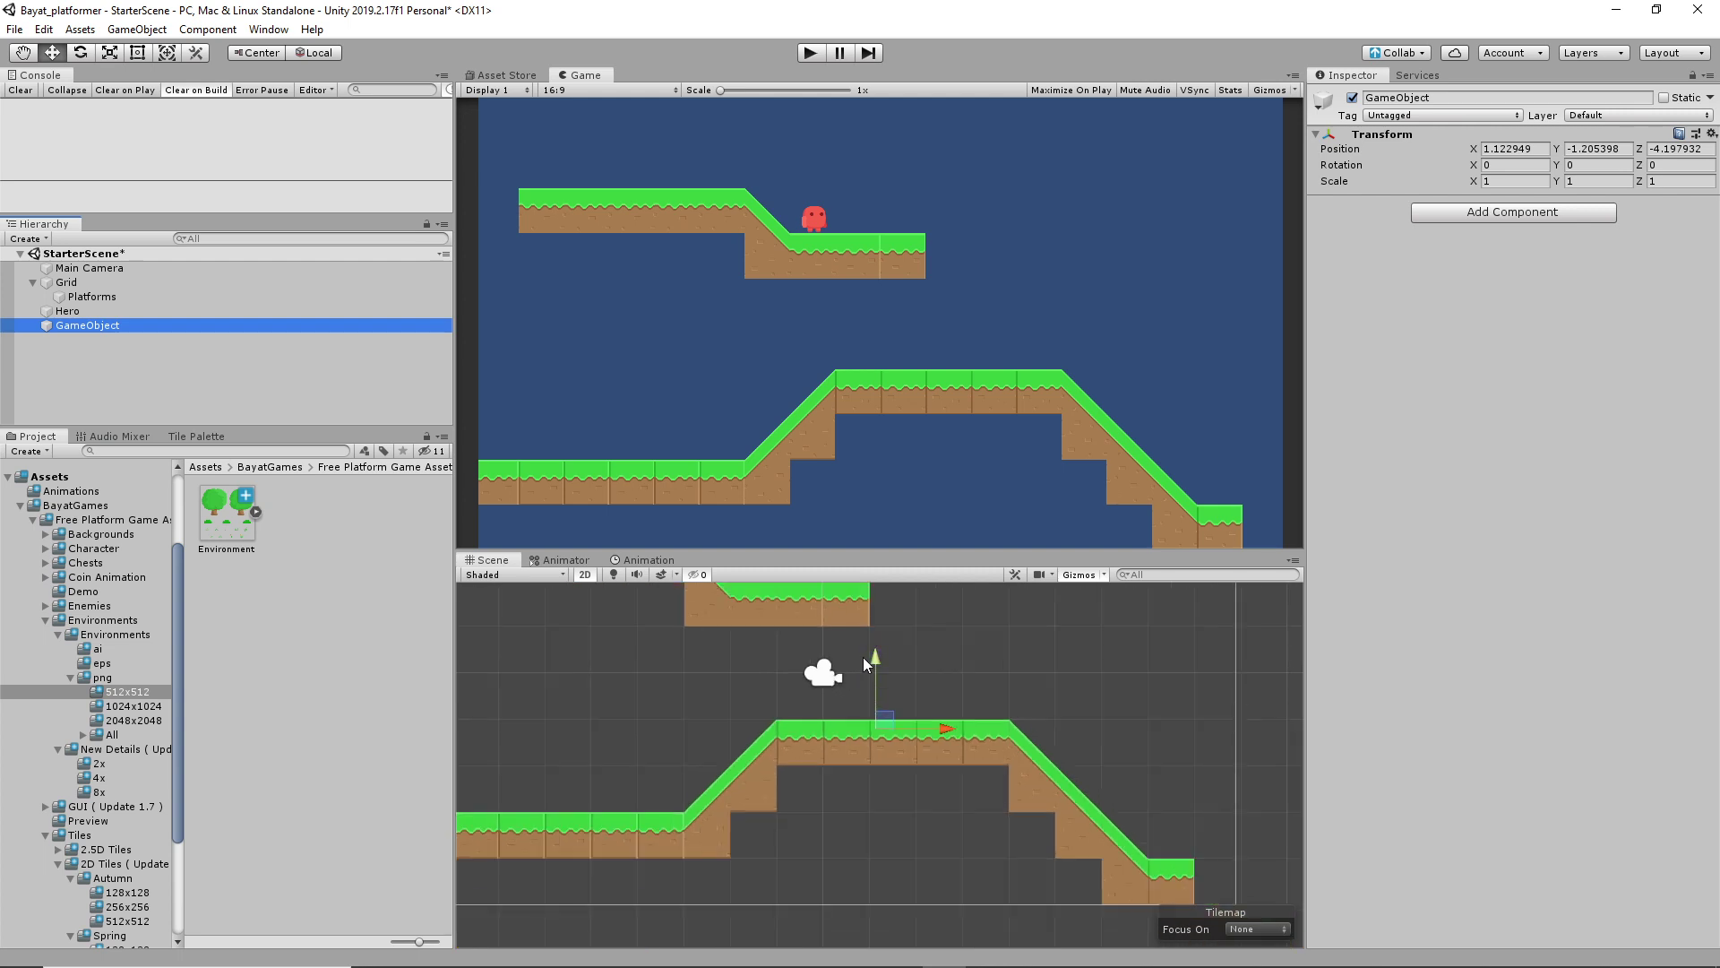
{"action": "left_click_drag", "start_coordinate": [875, 656], "coordinate": [880, 643]}
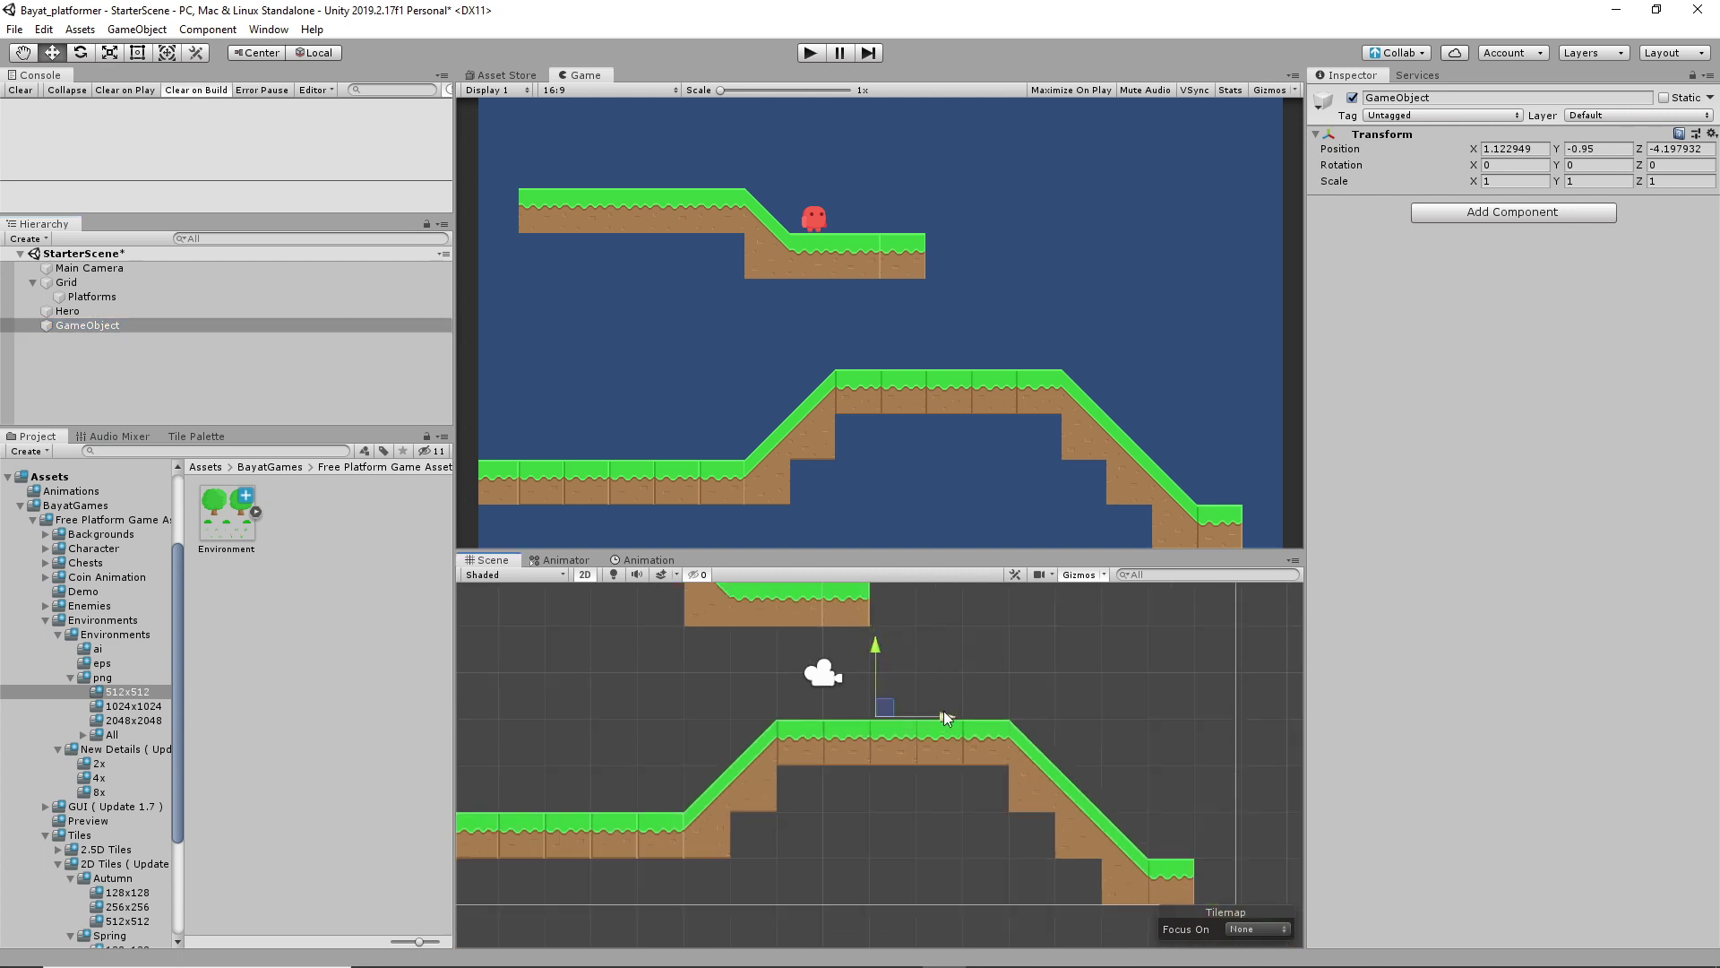
{"action": "left_click_drag", "start_coordinate": [947, 717], "coordinate": [964, 717]}
{"action": "left_click_drag", "start_coordinate": [892, 654], "coordinate": [894, 655]}
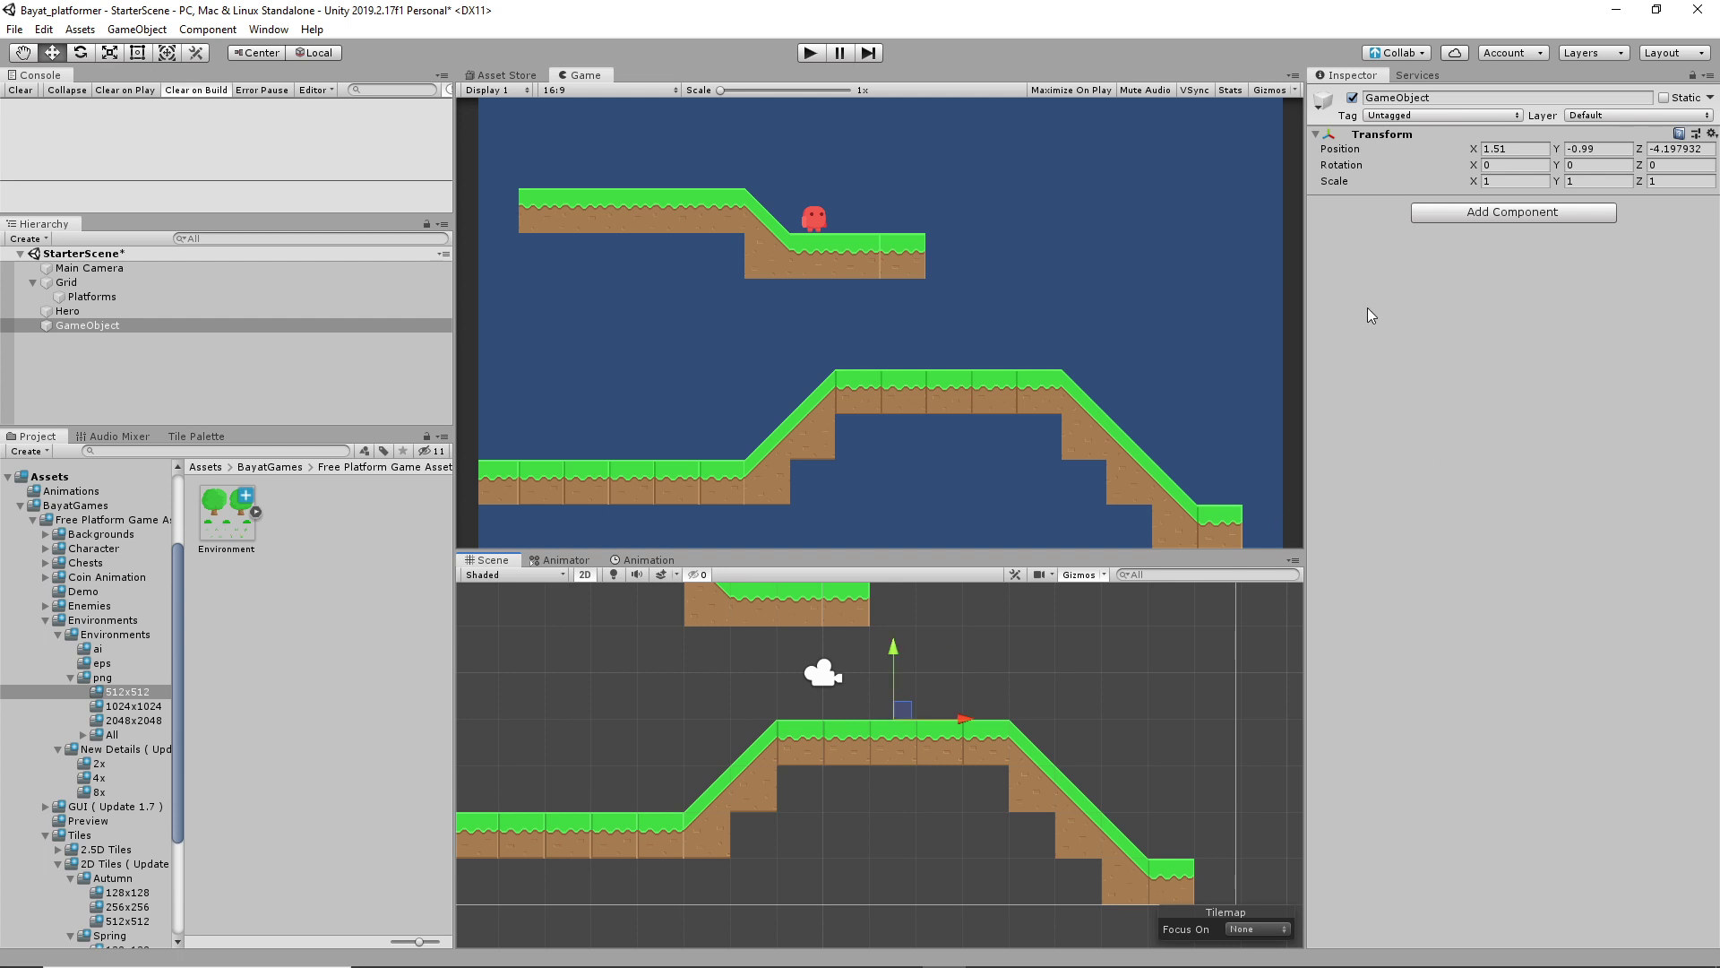
Add a Box Collider 2D to the empty game object and stretch it upward to a height of about 5.5
{"action": "left_click", "coordinate": [1452, 215]}
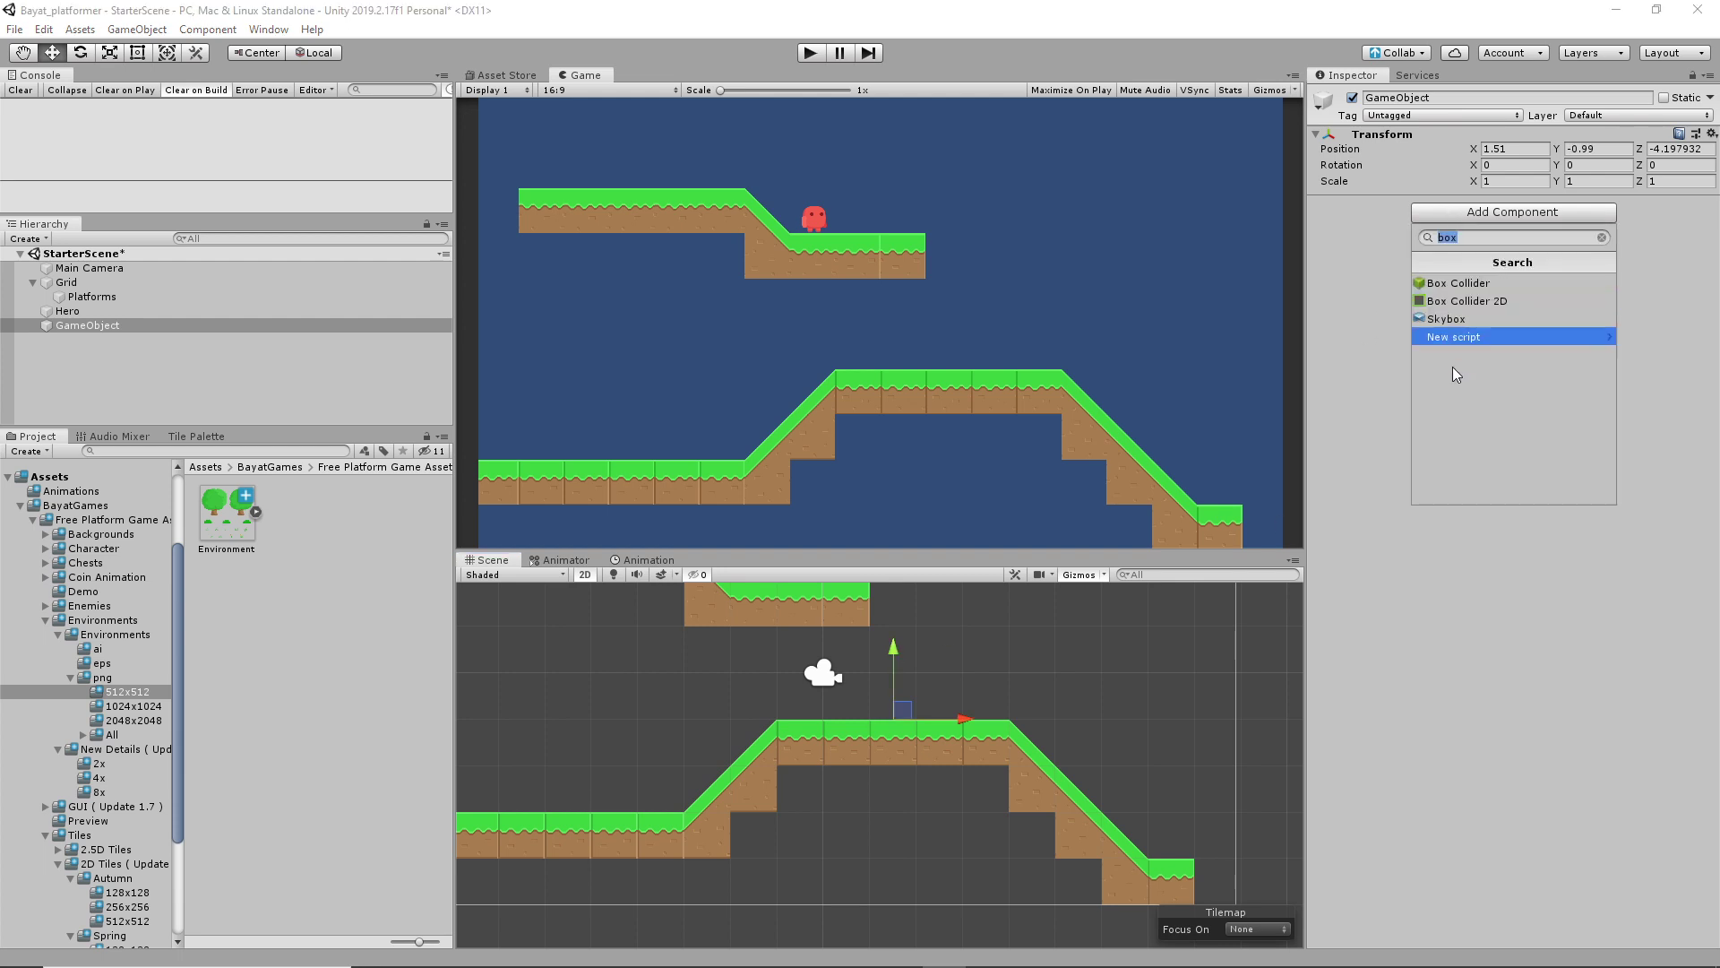
{"action": "left_click", "coordinate": [1465, 300]}
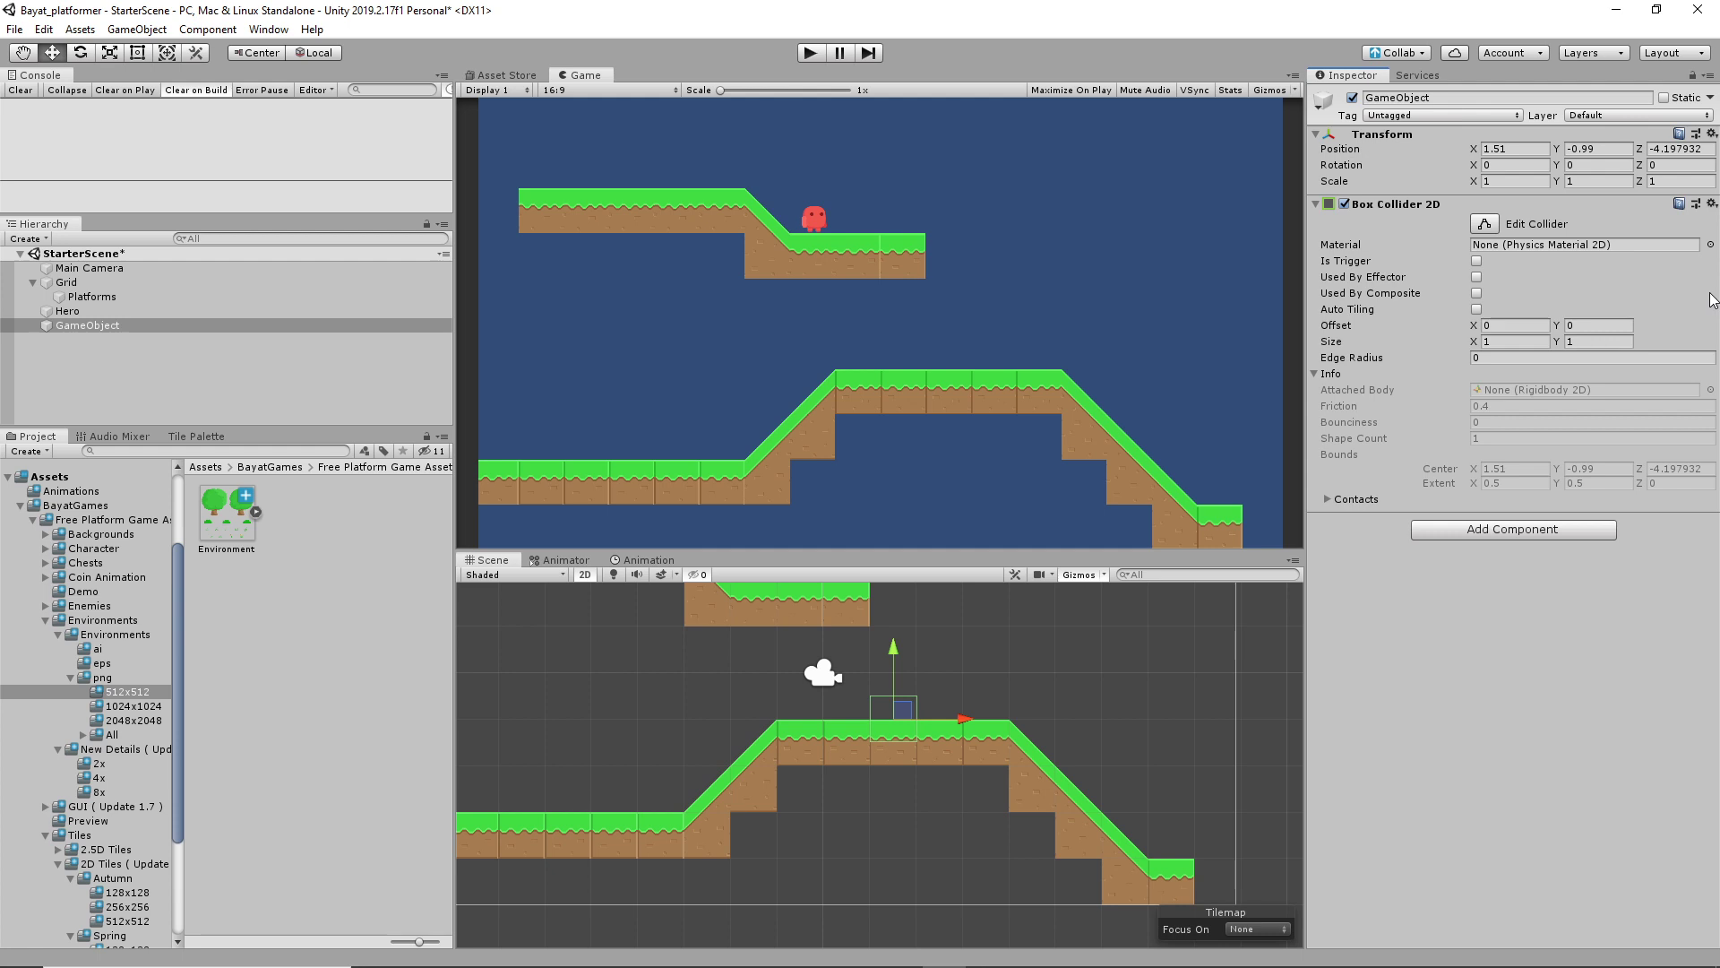
{"action": "left_click", "coordinate": [1493, 226]}
{"action": "scroll", "coordinate": [932, 685], "scroll_direction": "down", "scroll_amount": 5}
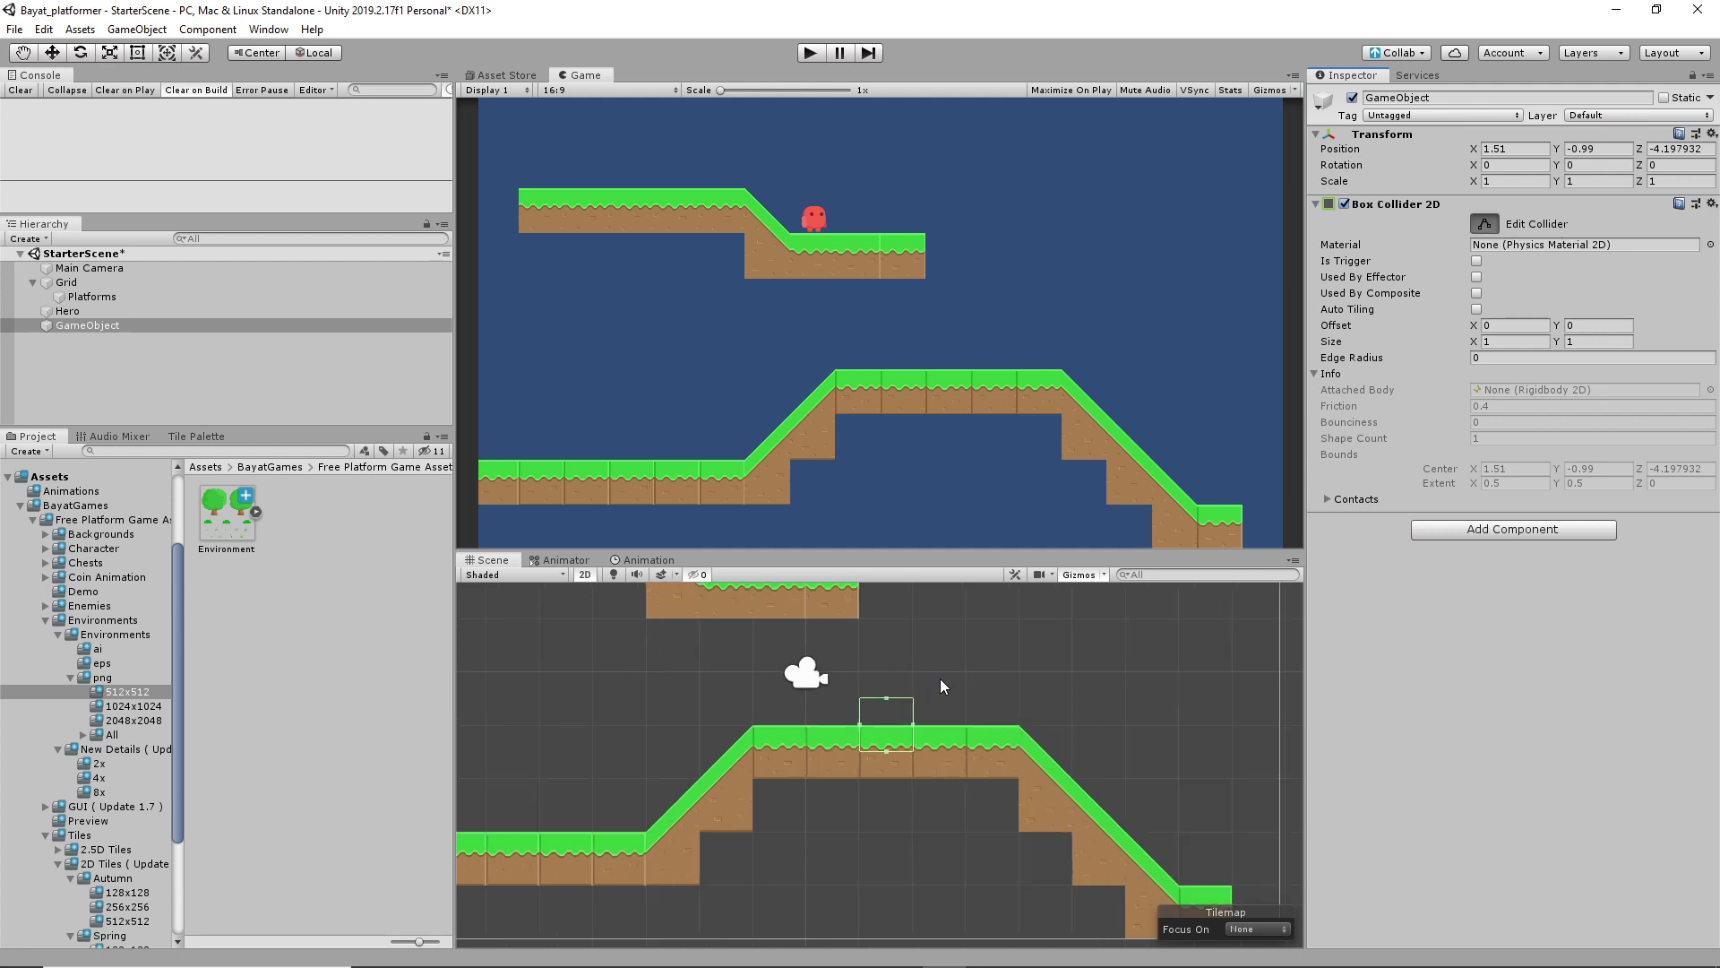
{"action": "scroll", "coordinate": [890, 776], "scroll_direction": "up", "scroll_amount": 6}
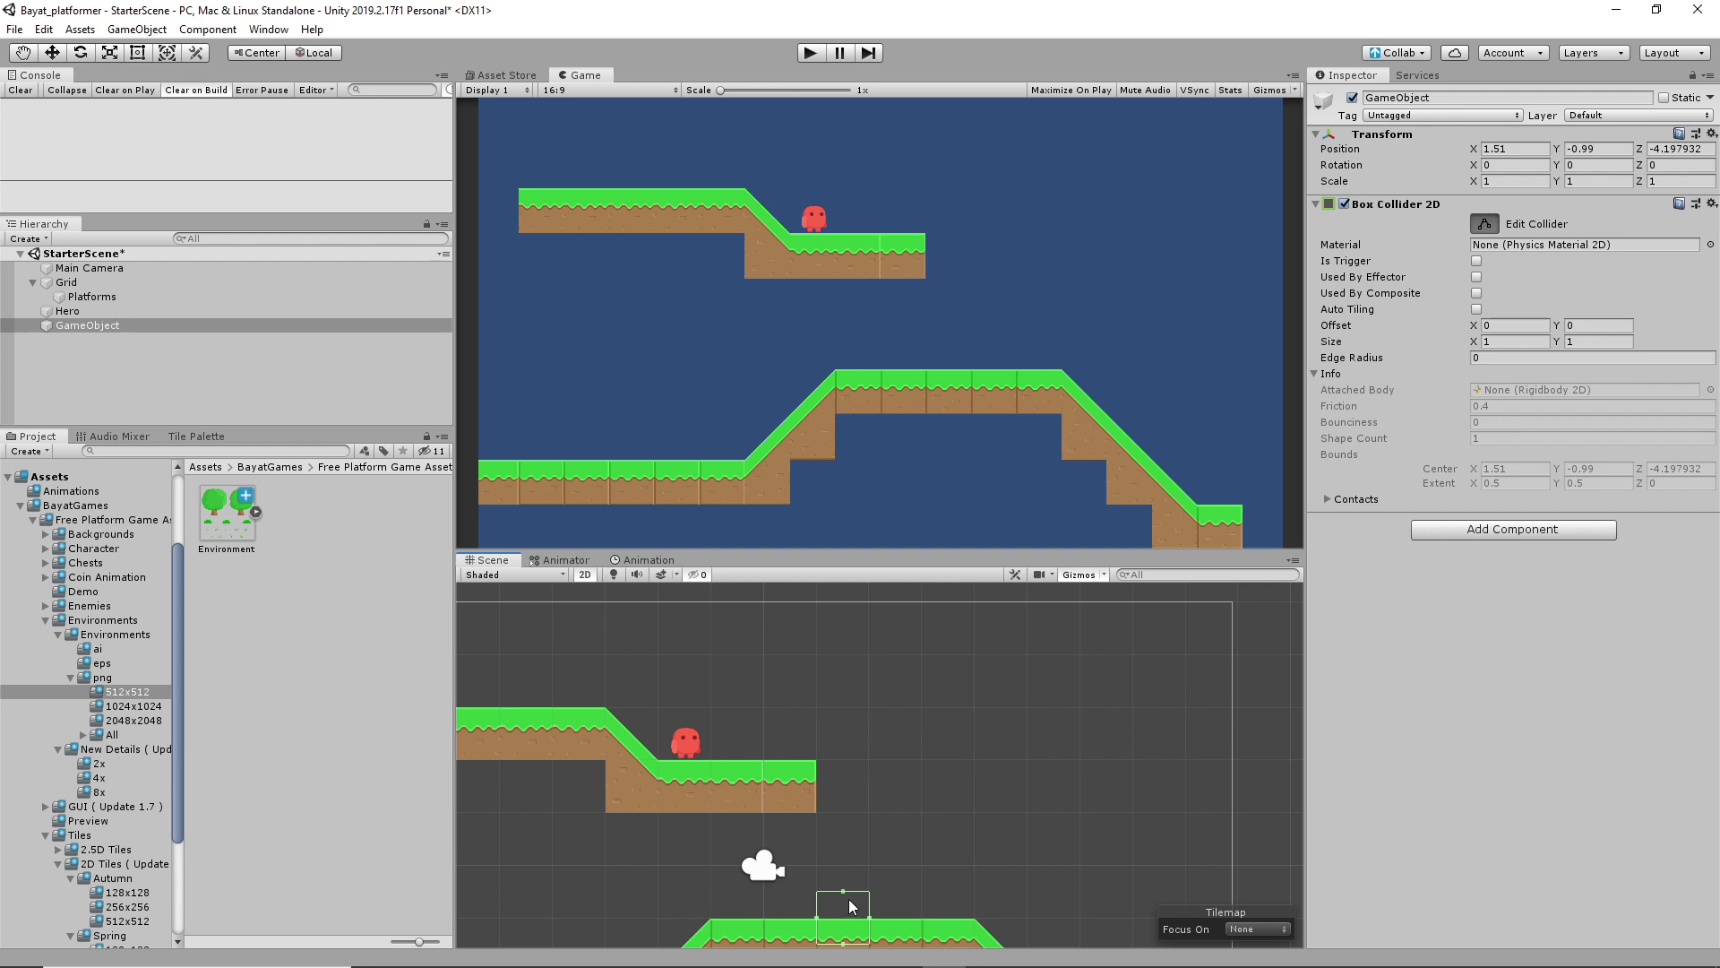
{"action": "left_click_drag", "start_coordinate": [844, 890], "coordinate": [862, 653]}
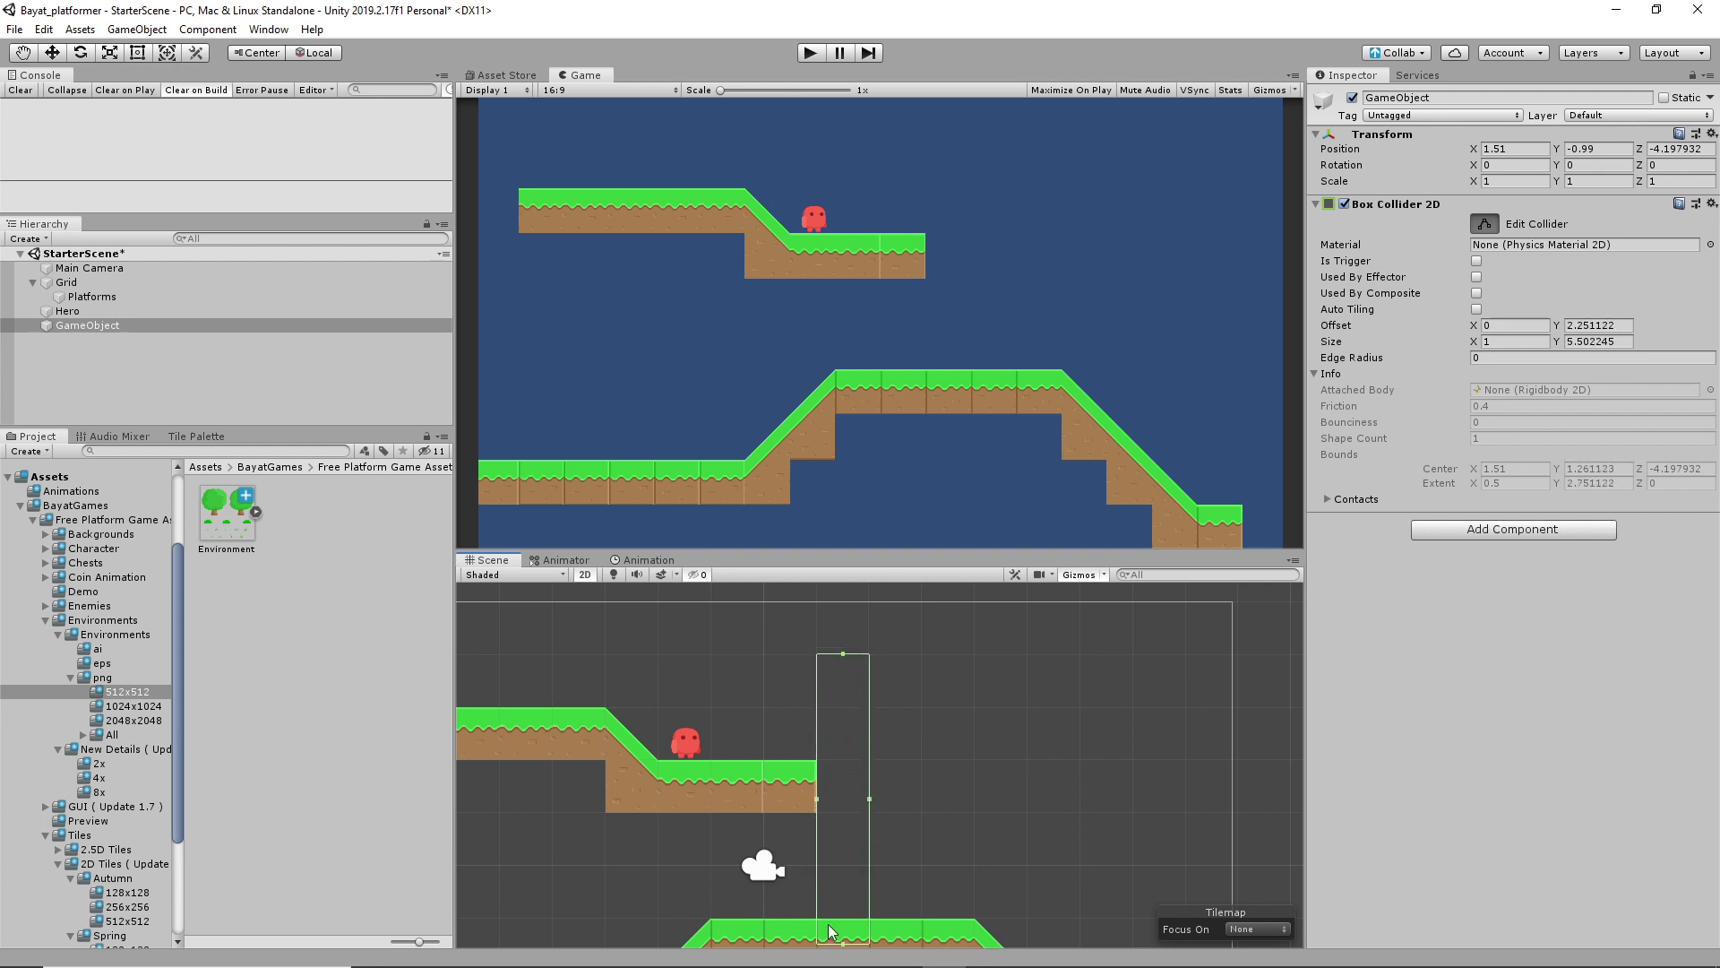
Shorten the box collider to a height of about 5 by raising its lower edge, and assign the object to the Water layer
{"action": "left_click_drag", "start_coordinate": [843, 943], "coordinate": [842, 917]}
{"action": "left_click", "coordinate": [1613, 116]}
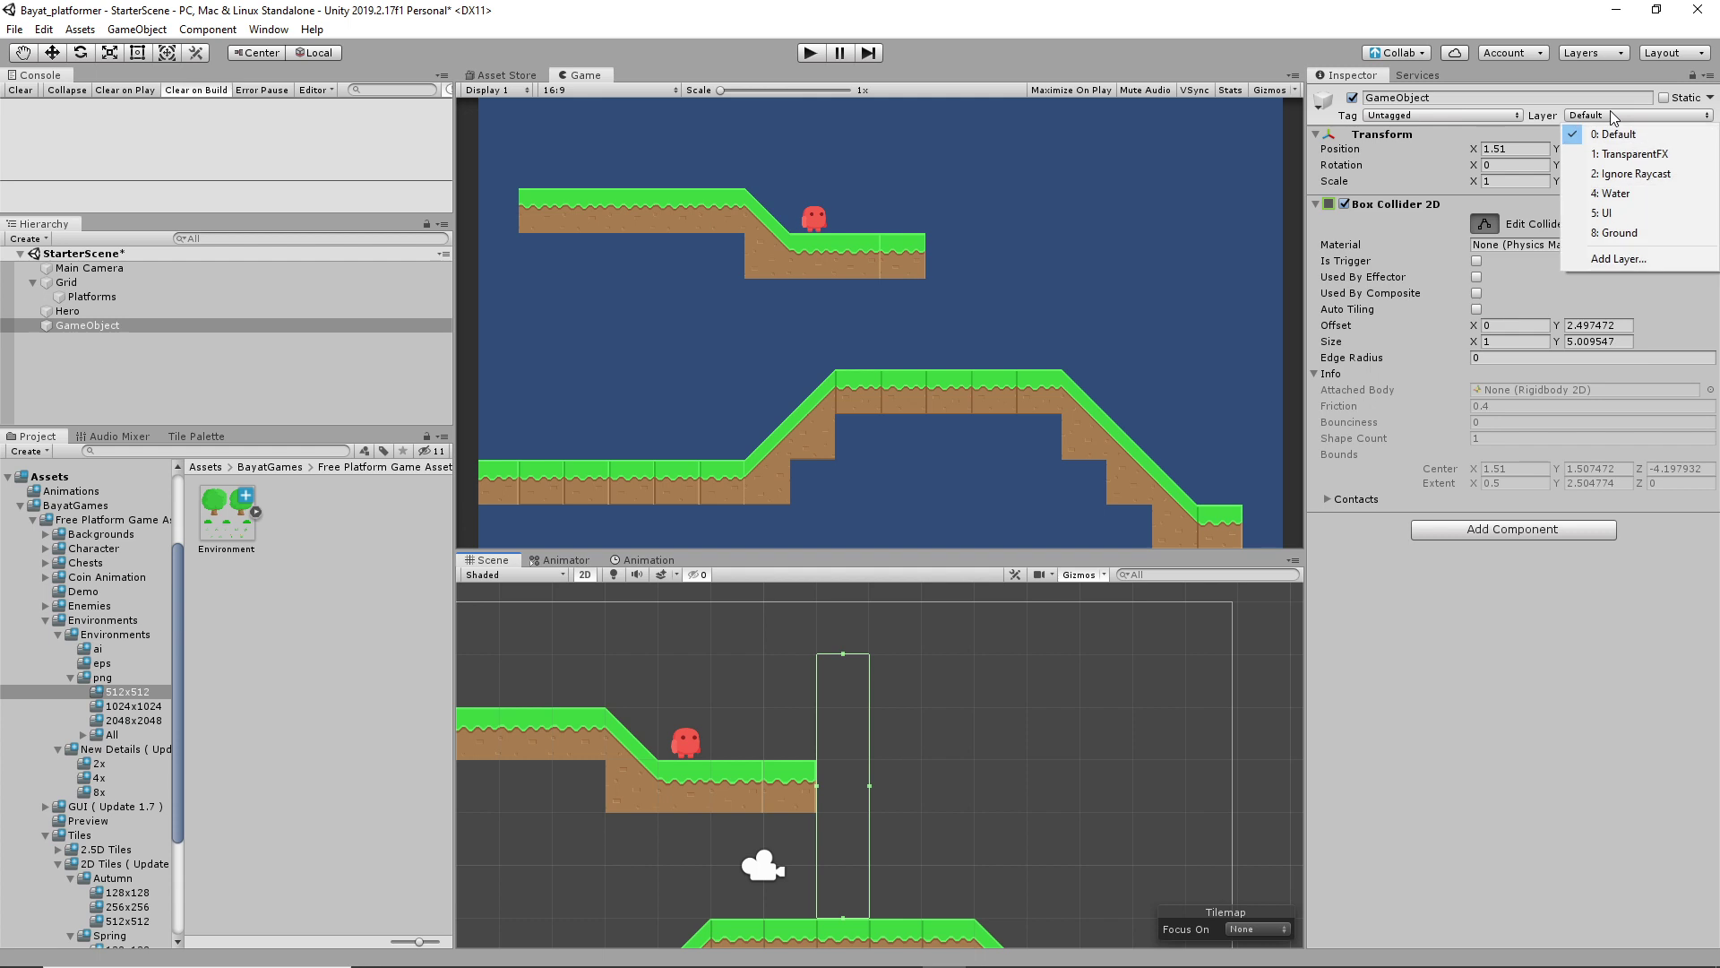
{"action": "left_click", "coordinate": [1627, 194]}
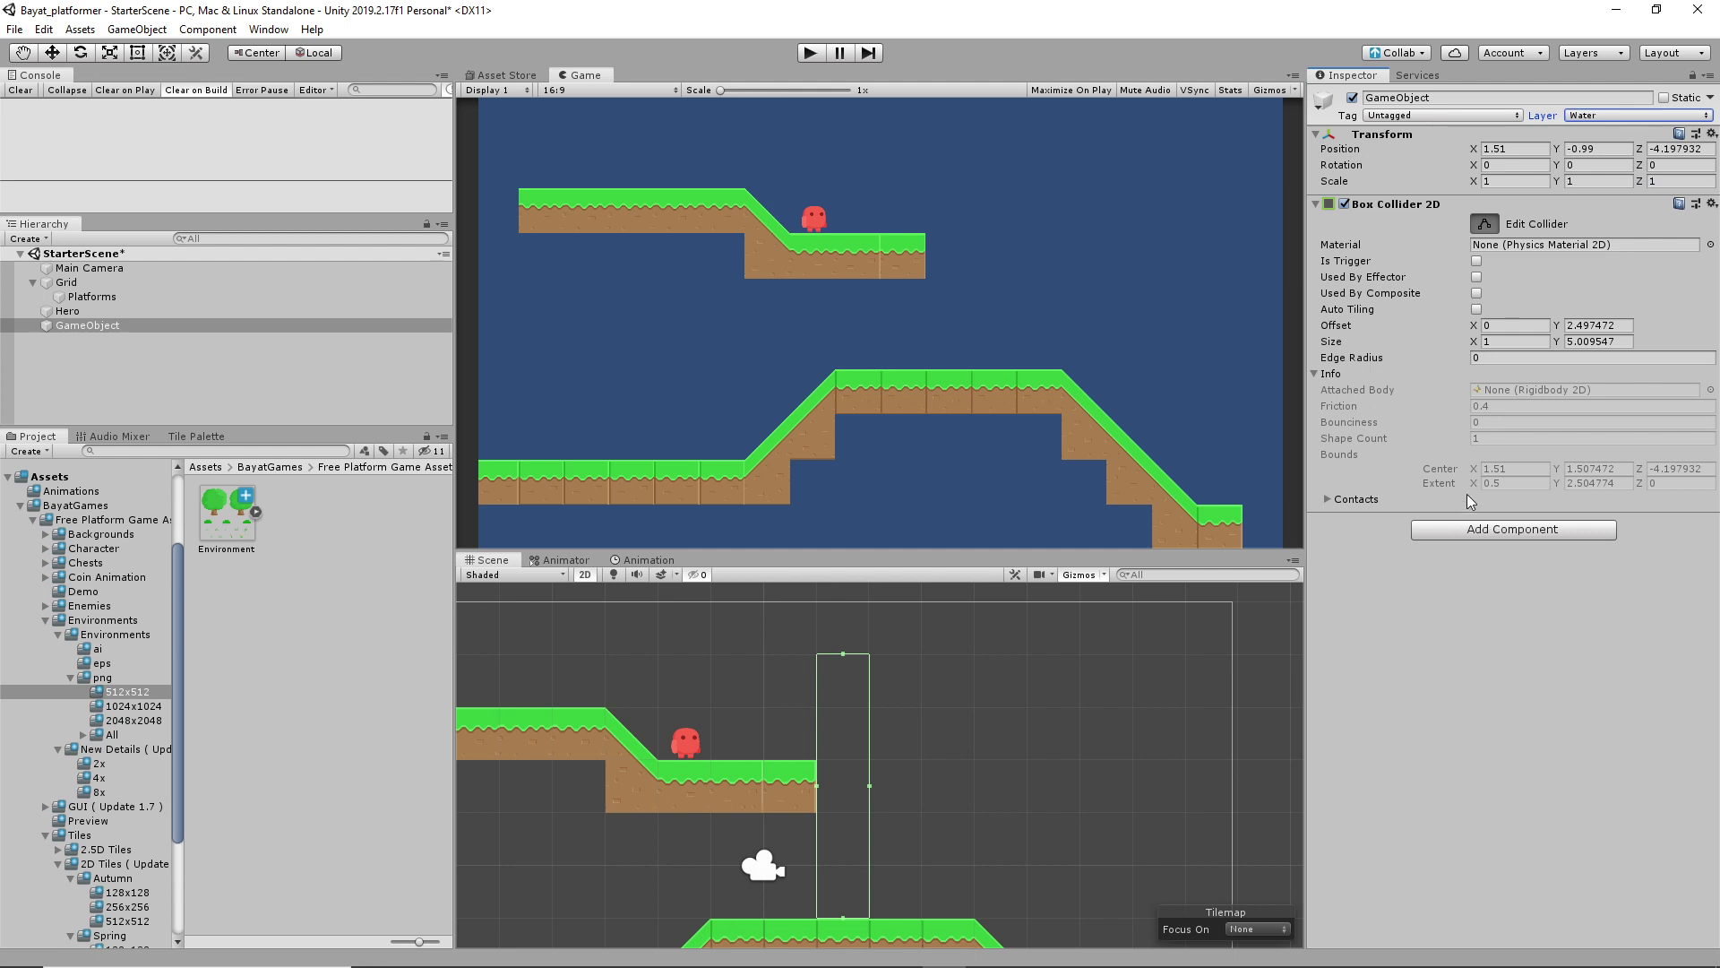
Make the box collider an effector-driven trigger and add a Buoyancy Effector 2D to the object
{"action": "left_click", "coordinate": [1477, 277]}
{"action": "left_click", "coordinate": [1477, 261]}
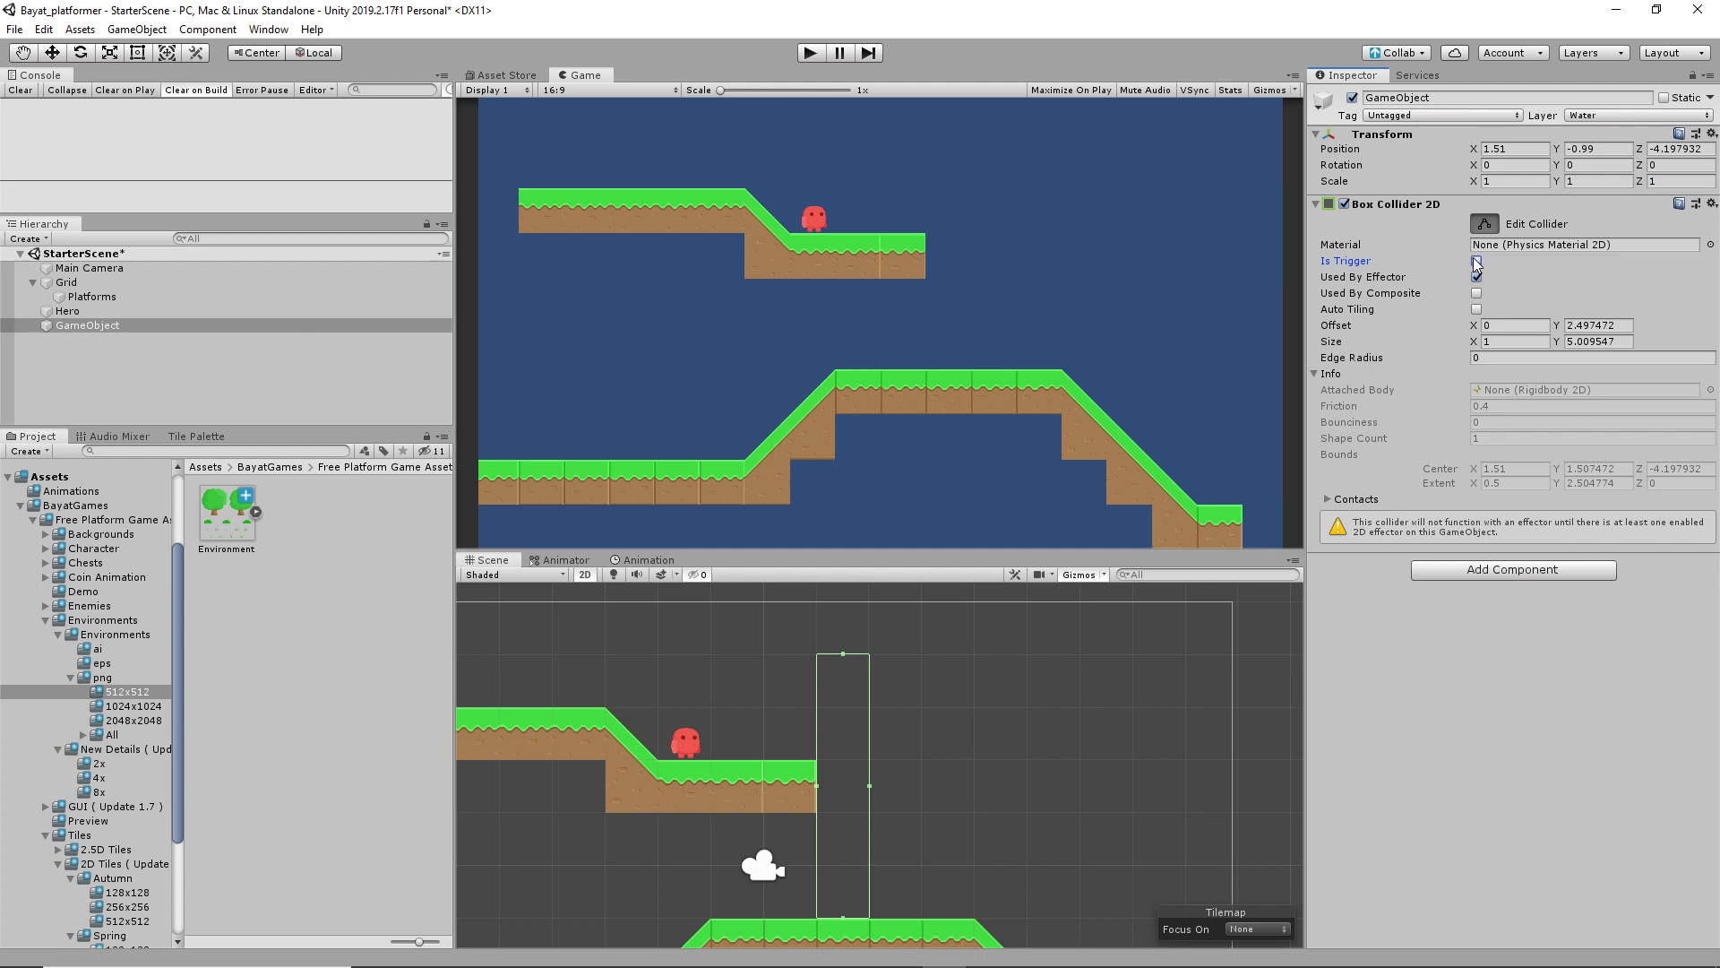
{"action": "left_click", "coordinate": [1490, 578]}
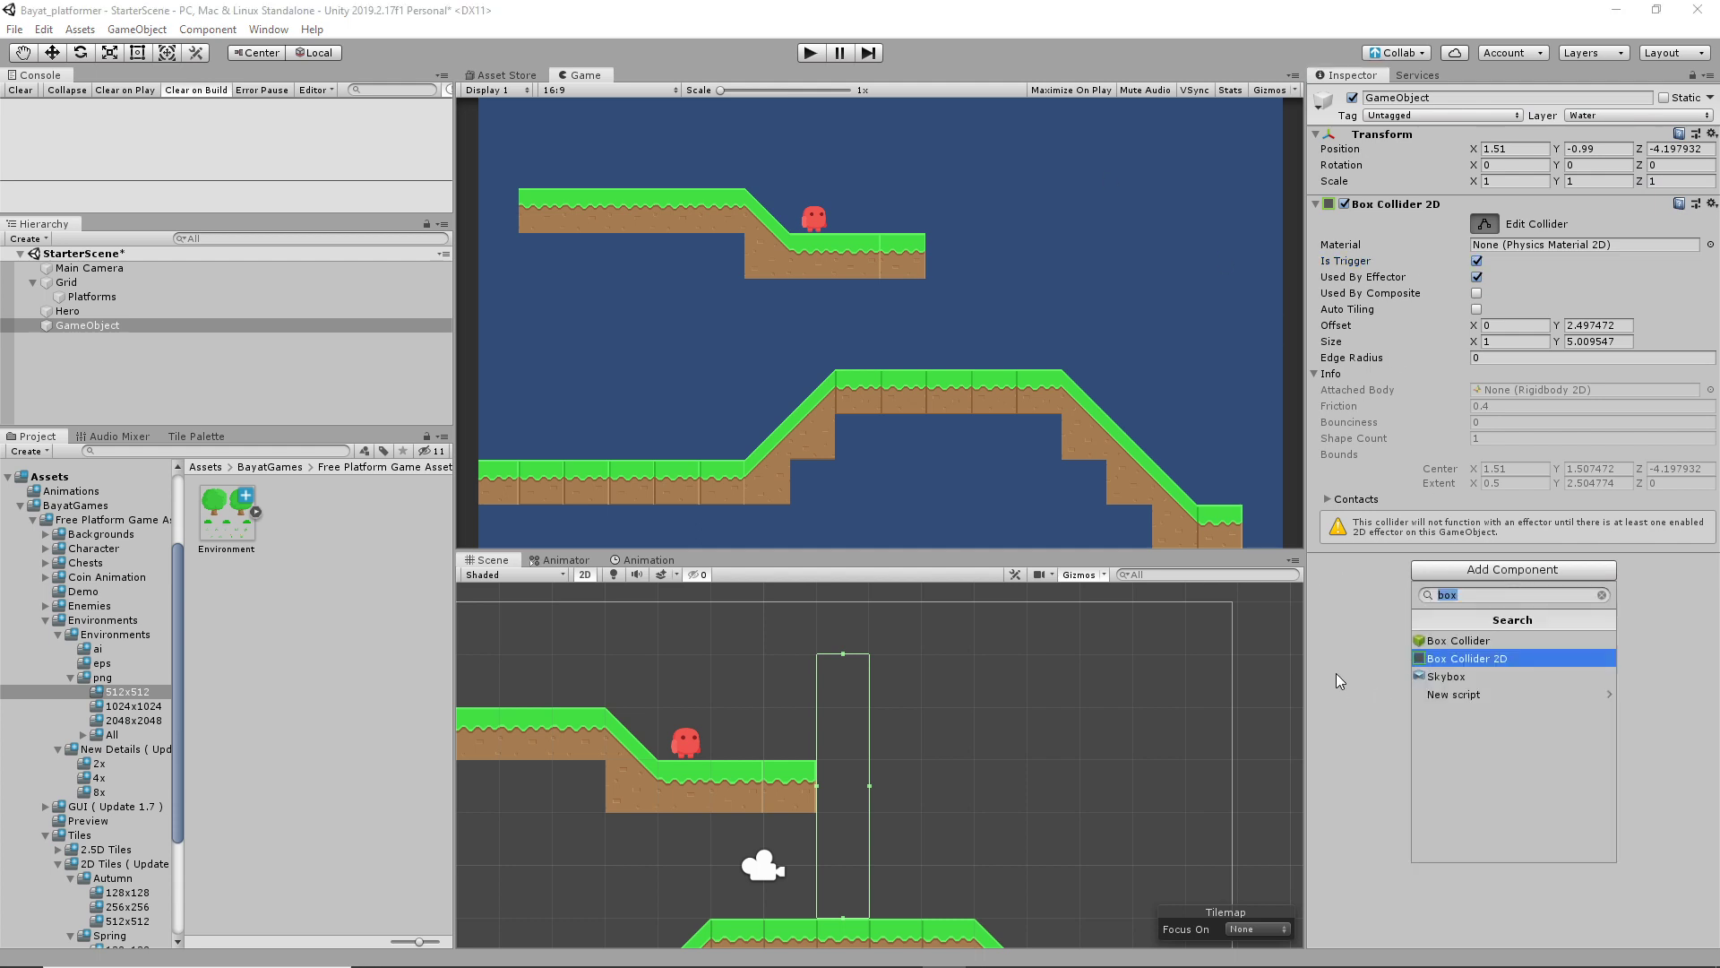
{"action": "type", "text": "bu"}
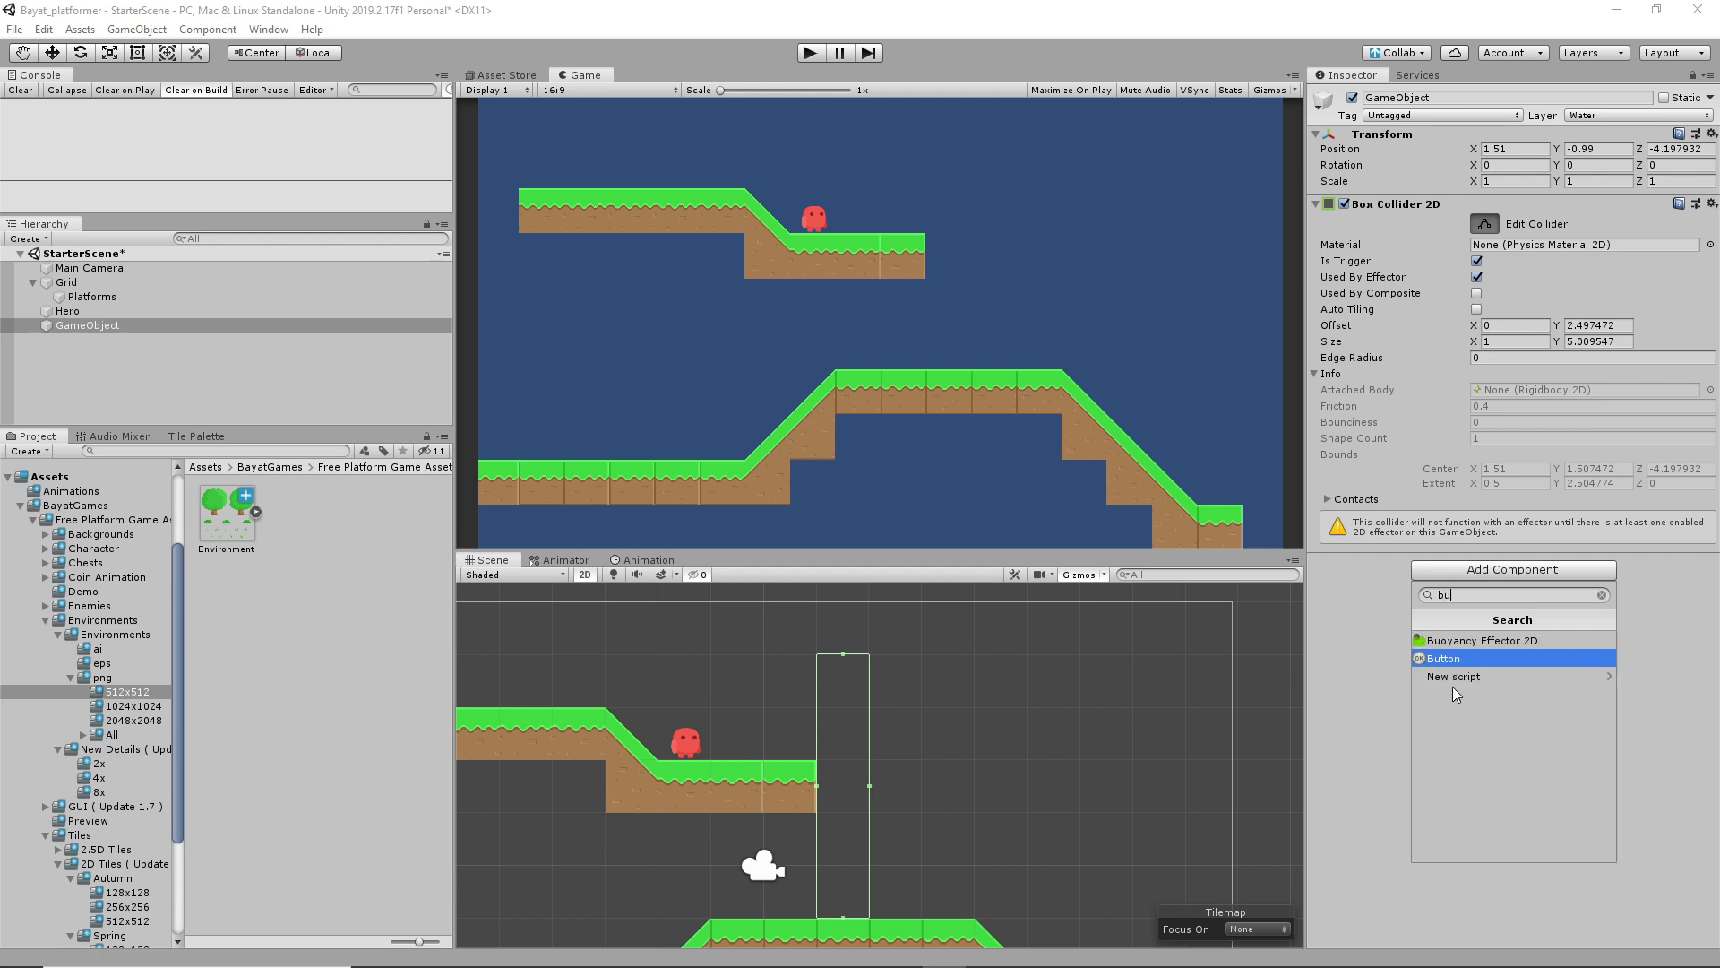
{"action": "left_click", "coordinate": [1456, 639]}
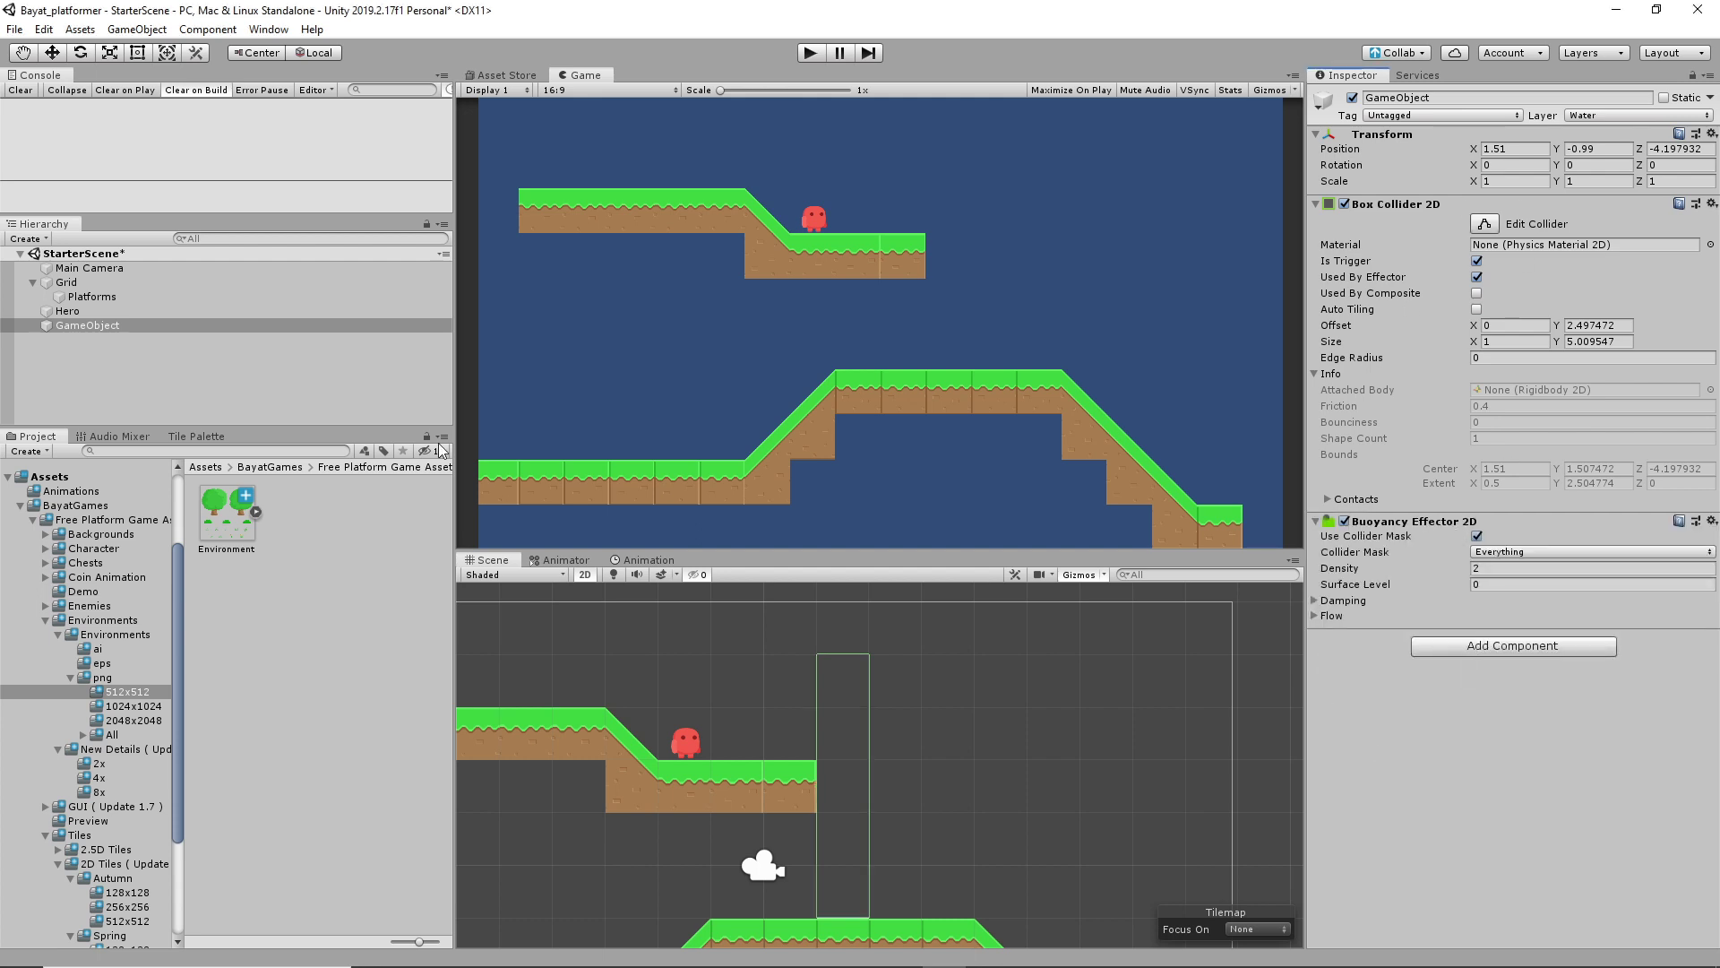
Run the game and move the hero off the upper platform, back and forth through the collider zone
{"action": "left_click", "coordinate": [809, 52]}
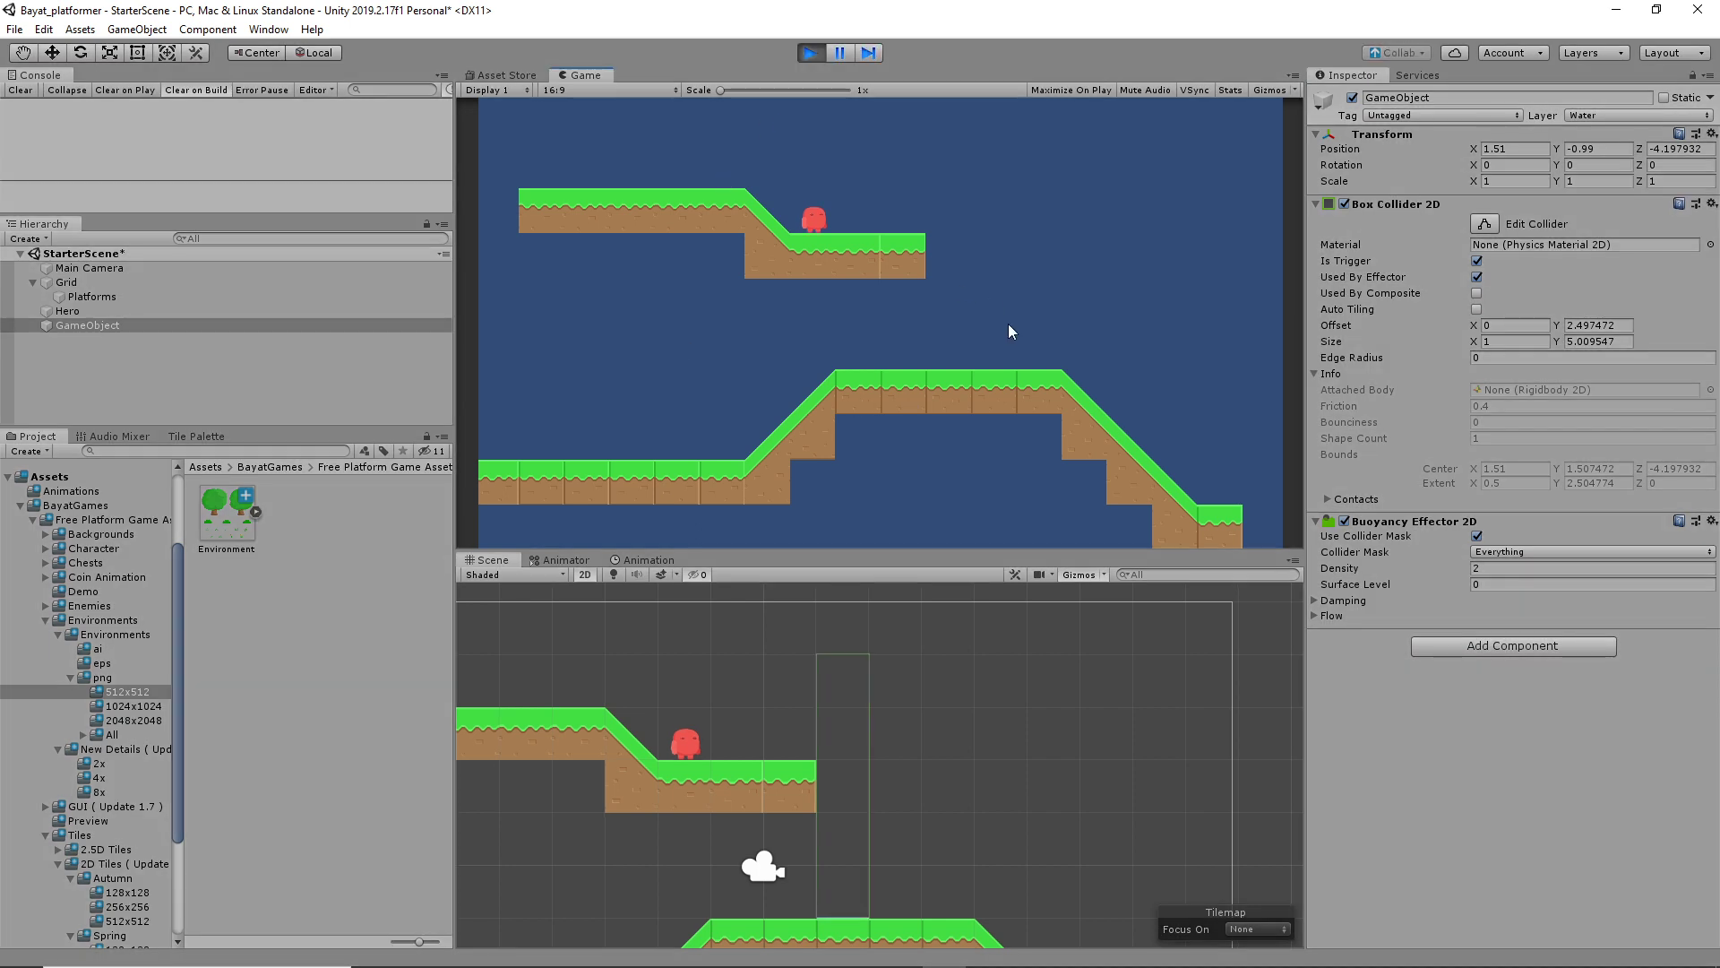
{"action": "key", "text": "Right"}
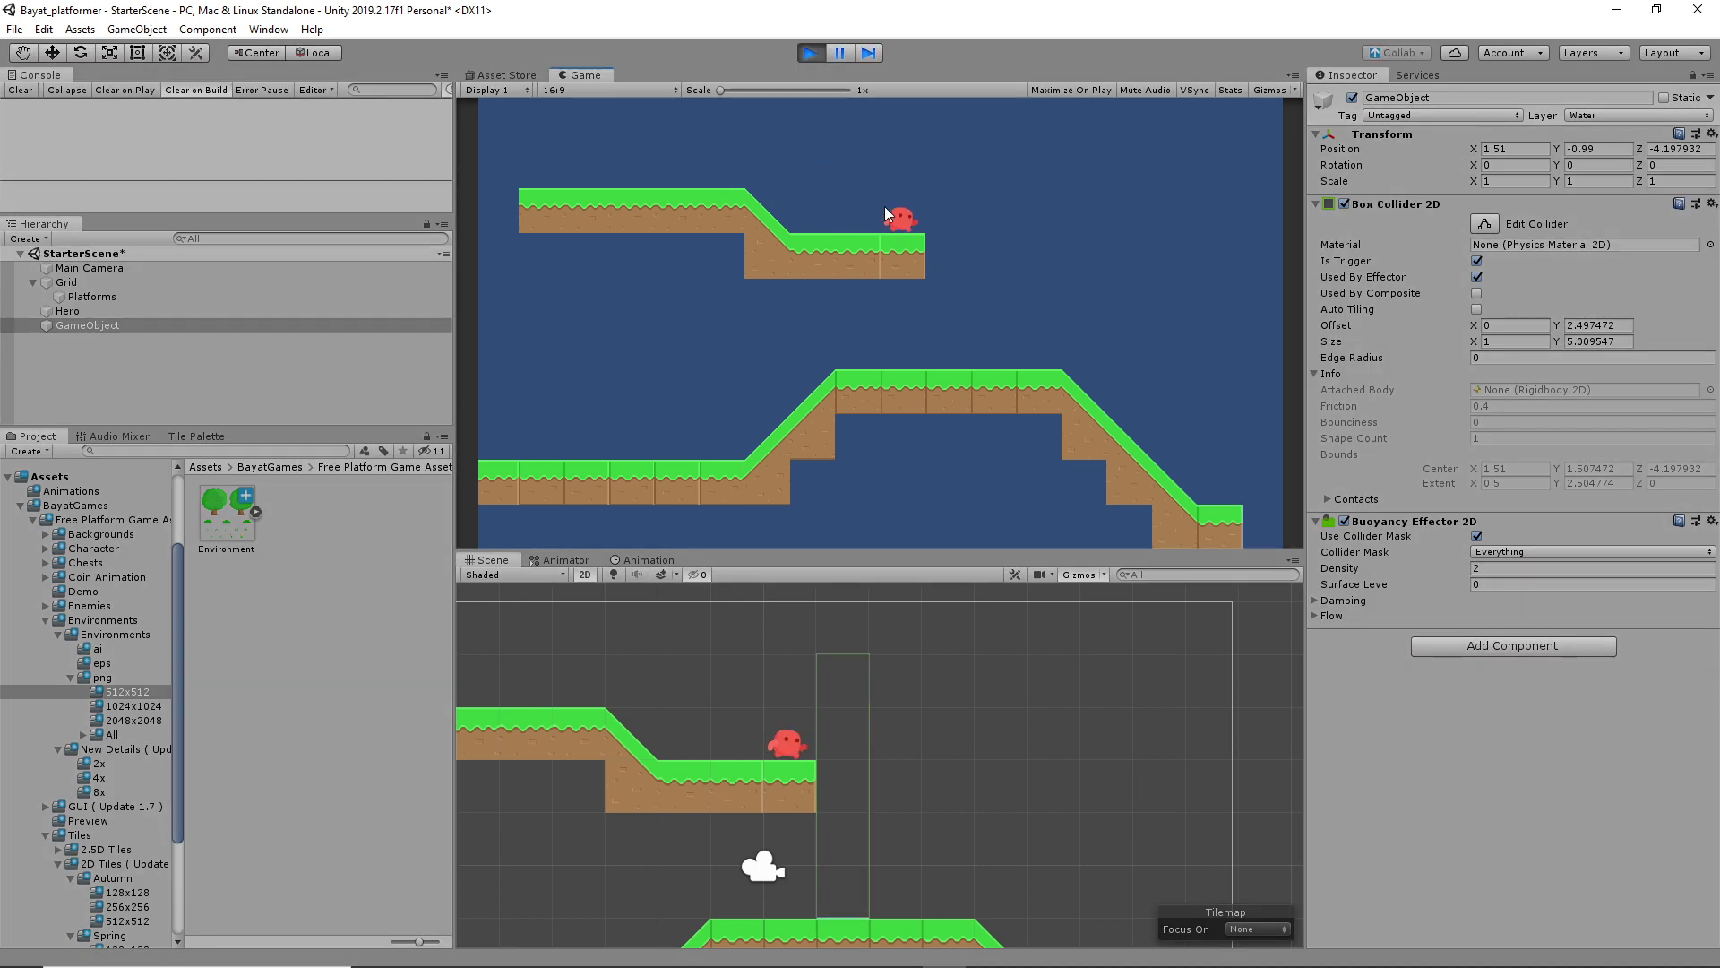
{"action": "key", "text": "Right"}
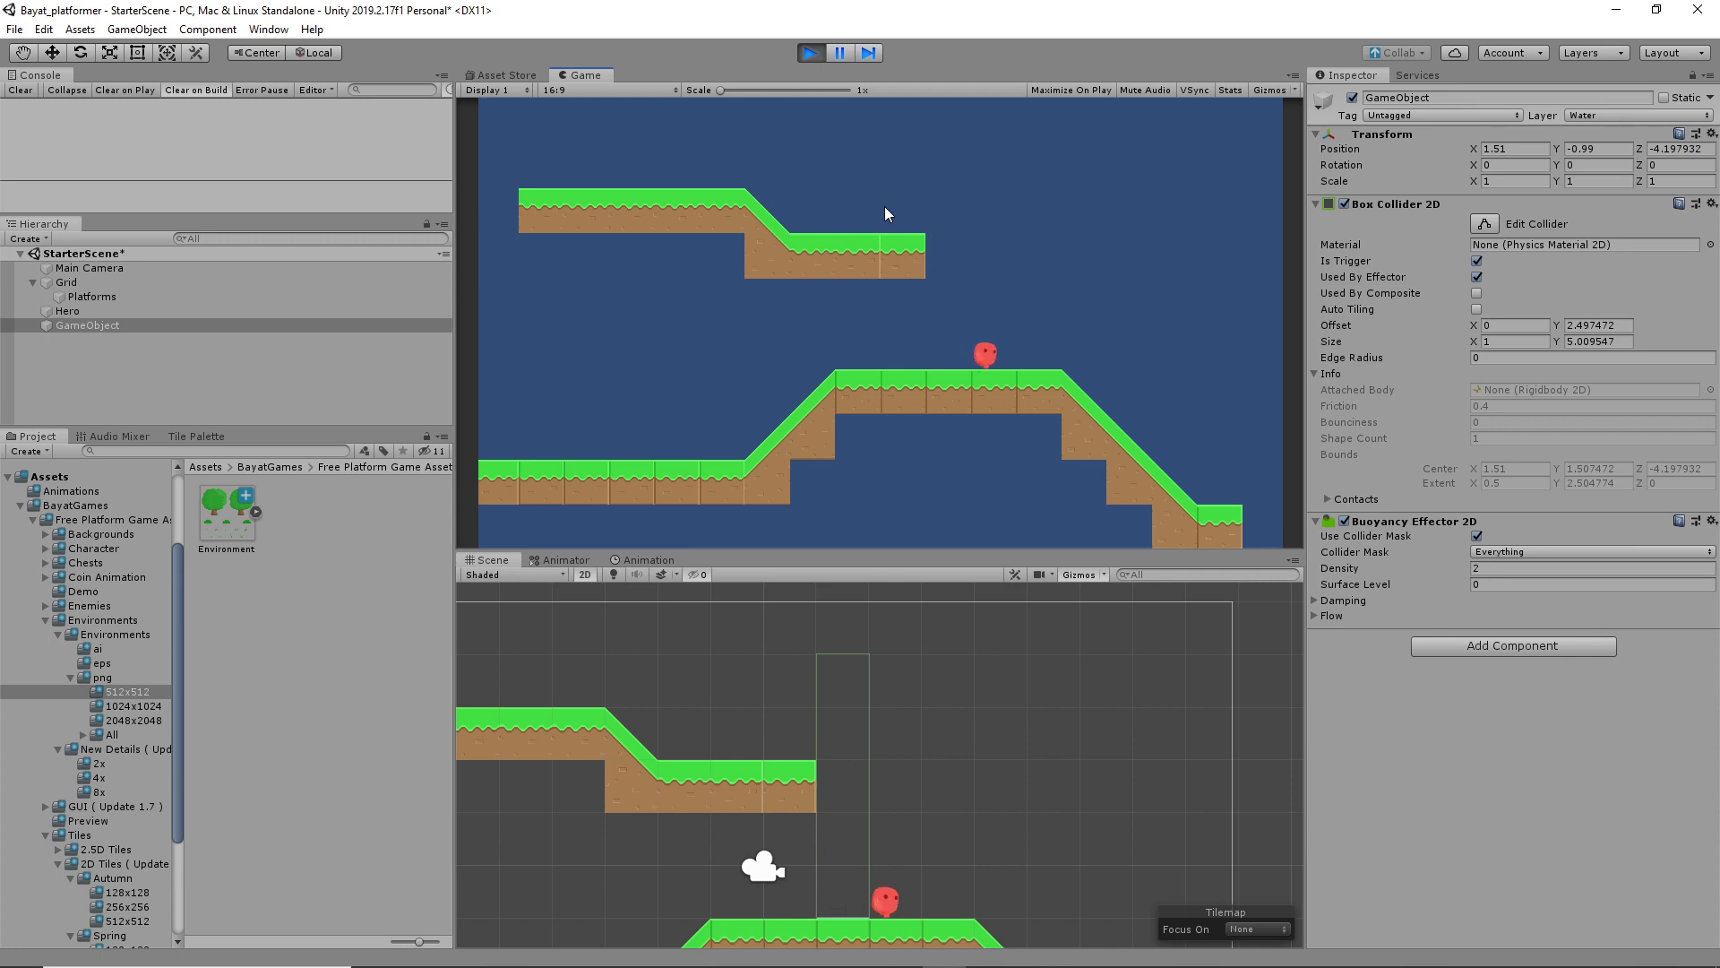
{"action": "key", "text": "Left"}
{"action": "key", "text": "Right"}
{"action": "key", "text": "Left"}
{"action": "key", "text": "Right"}
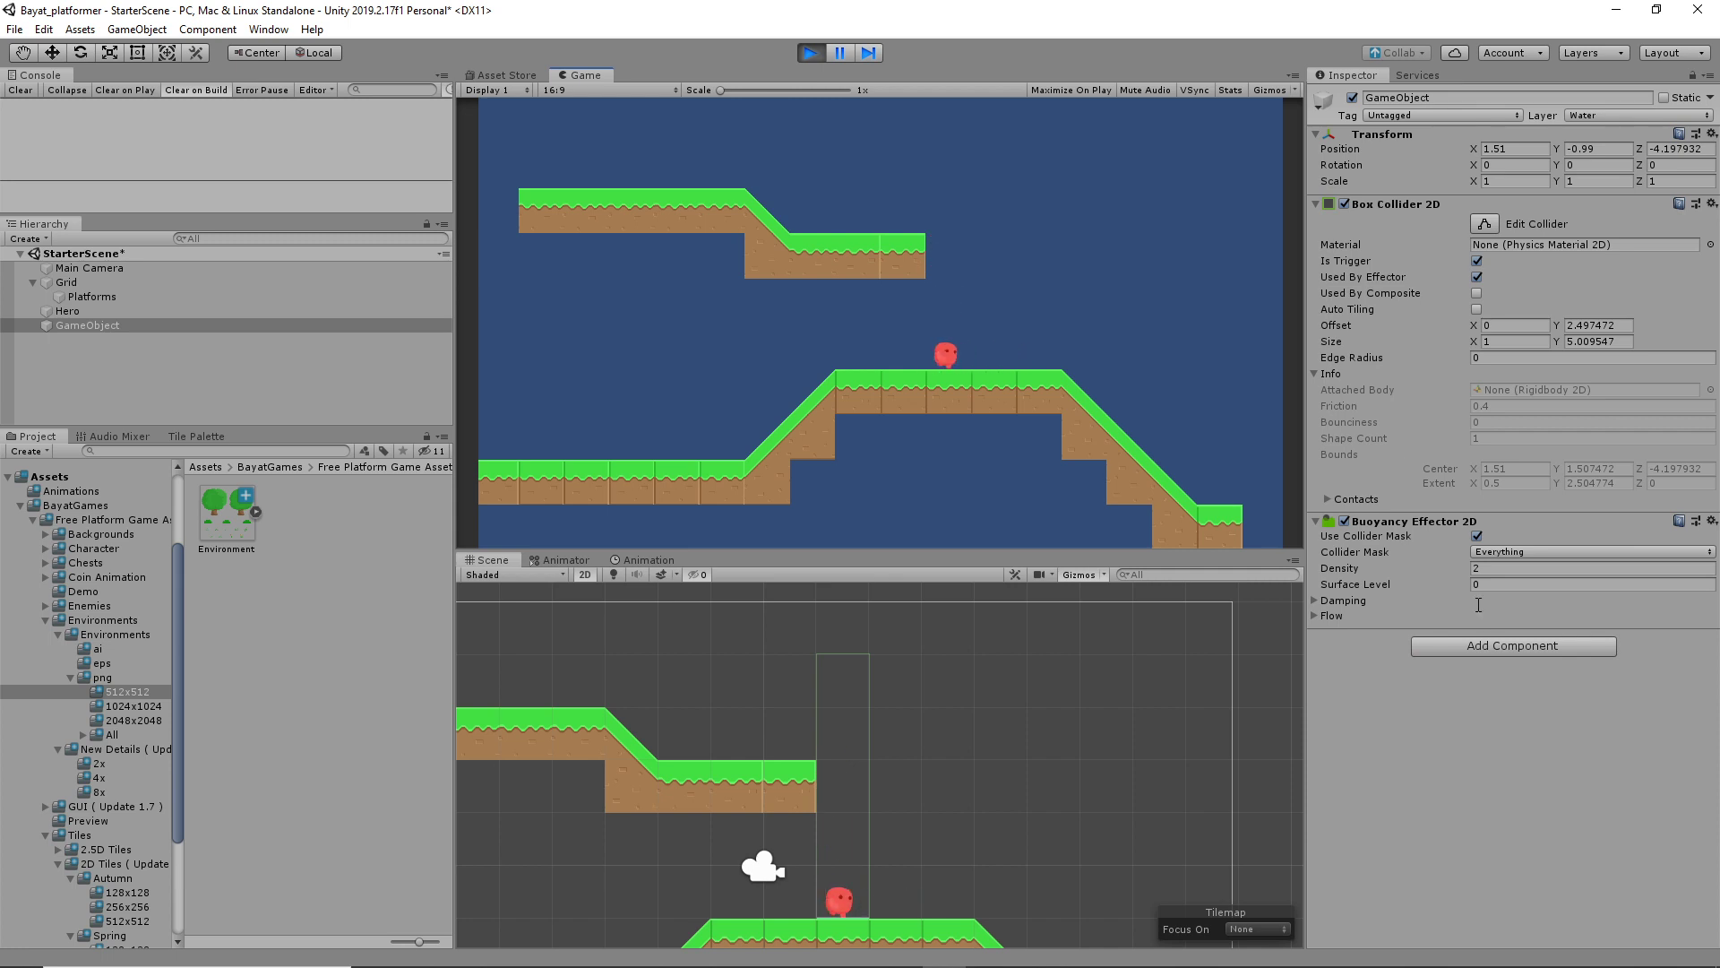
Expand the Buoyancy Effector 2D's Damping and Flow settings and examine the Collider Mask options
{"action": "left_click", "coordinate": [1315, 601]}
{"action": "left_click", "coordinate": [1313, 655]}
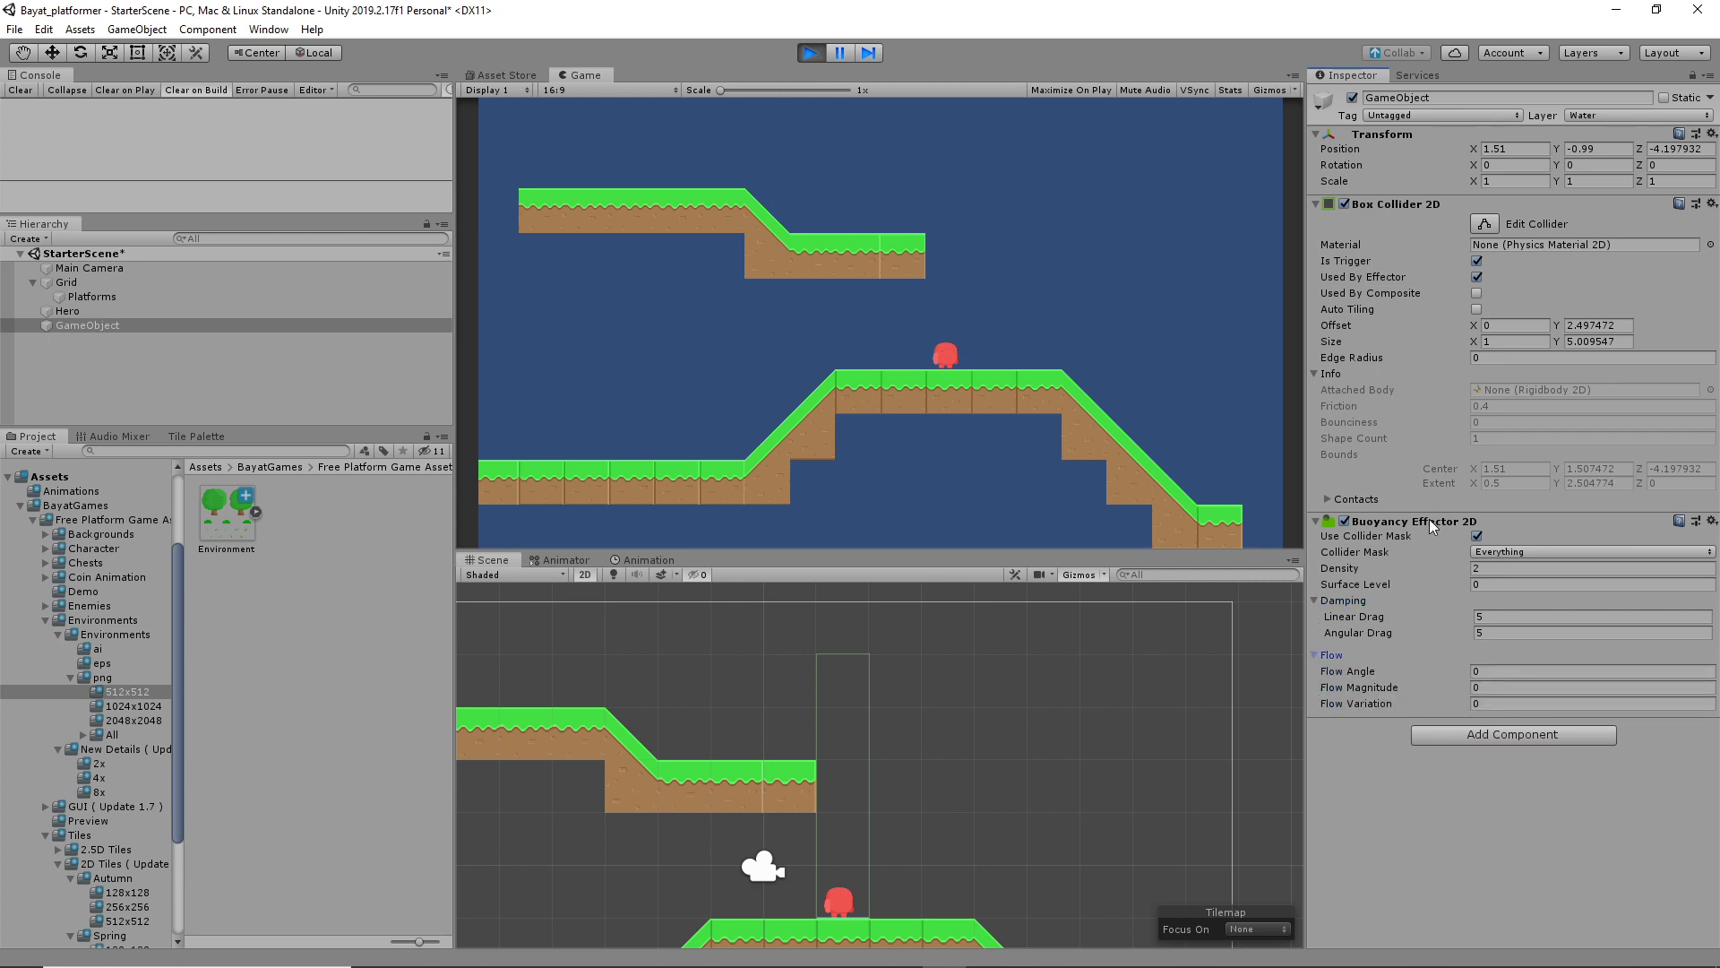
{"action": "left_click", "coordinate": [1507, 550]}
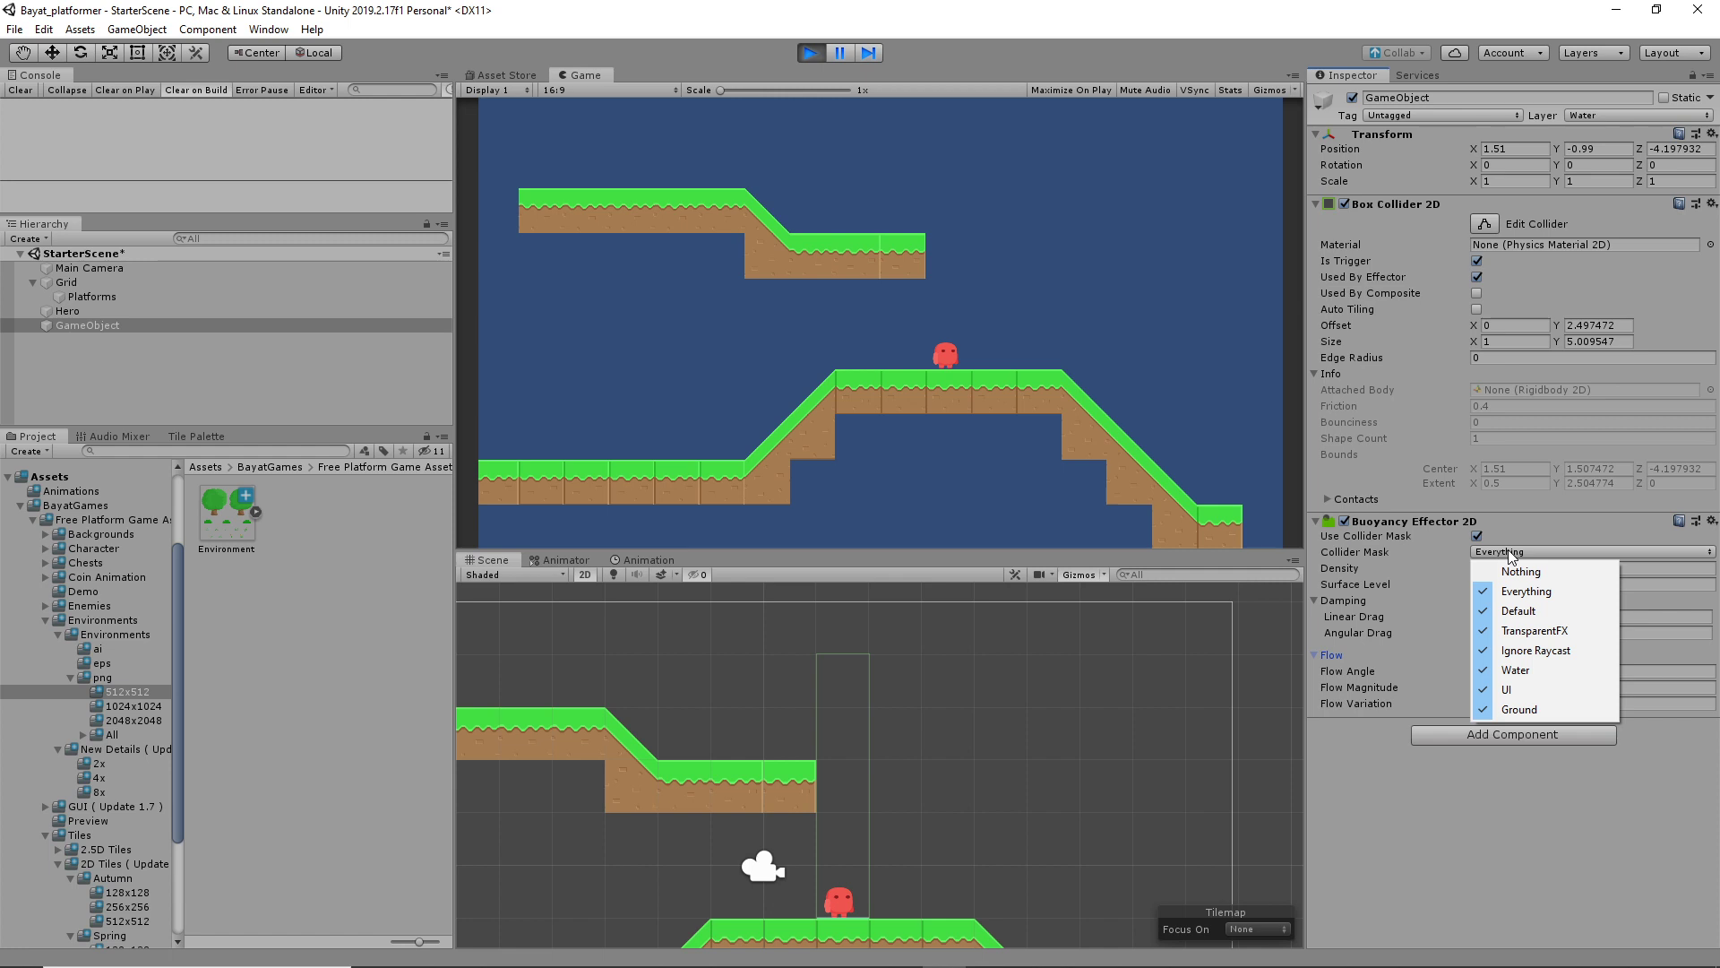
{"action": "left_click", "coordinate": [1527, 524]}
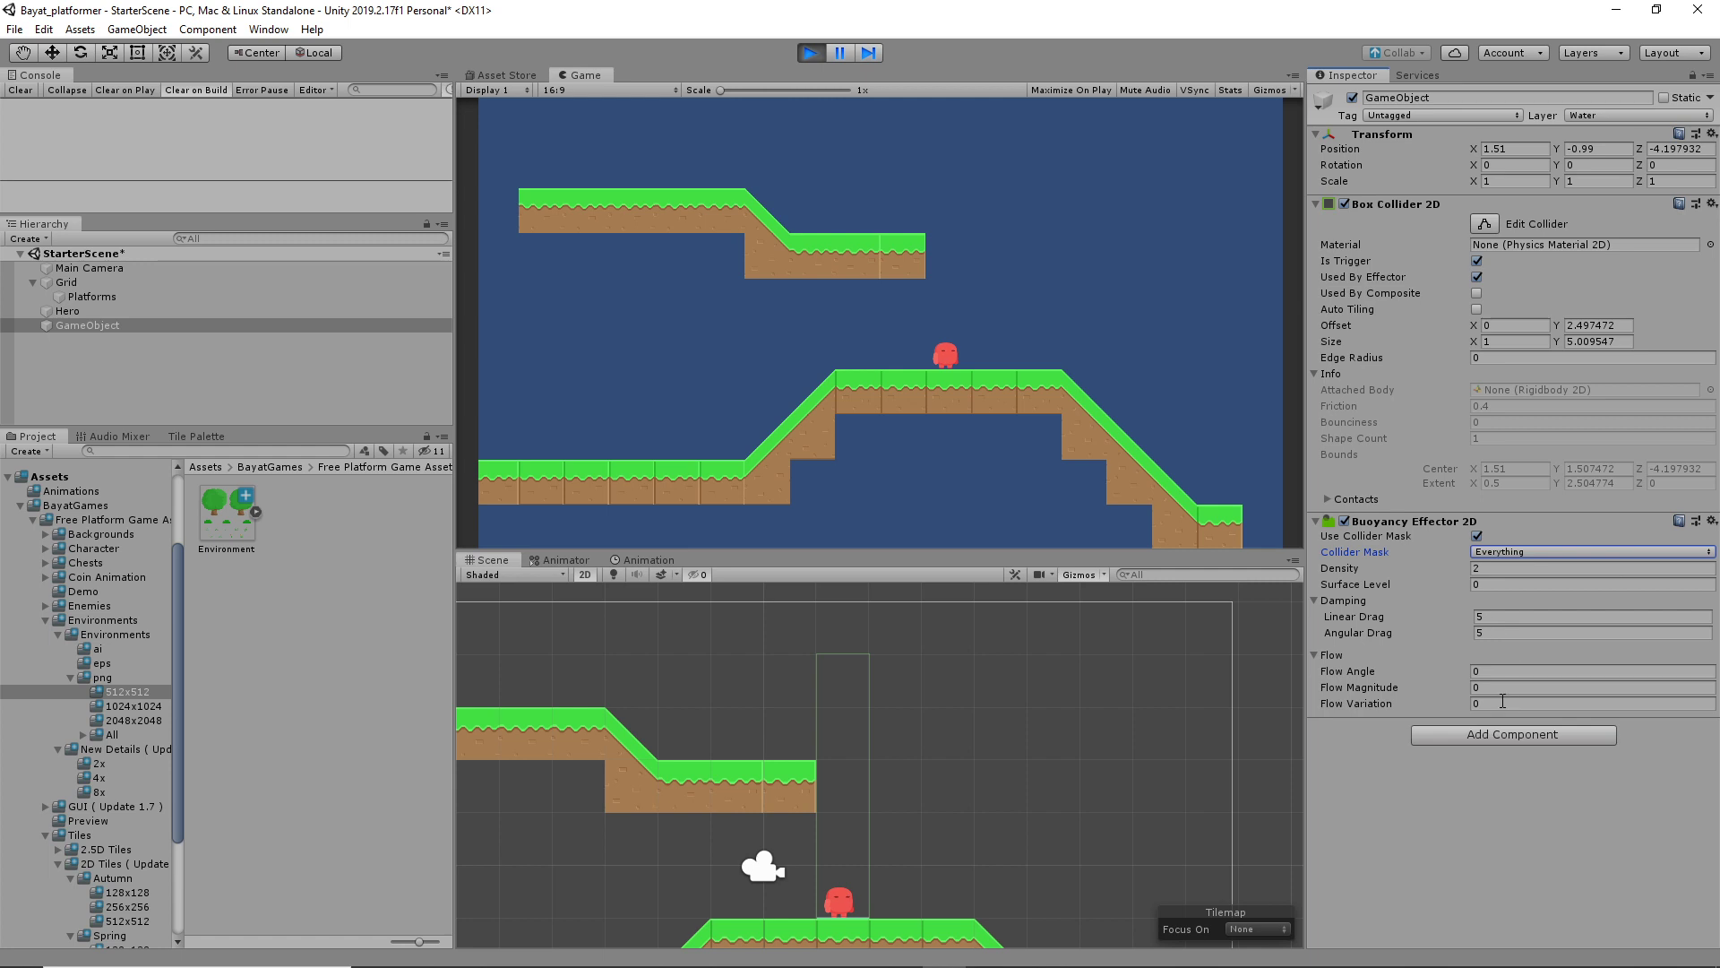
Set the Buoyancy Effector 2D's Surface Level to 5 and Density to 4 while the game is running
{"action": "left_click", "coordinate": [1497, 585]}
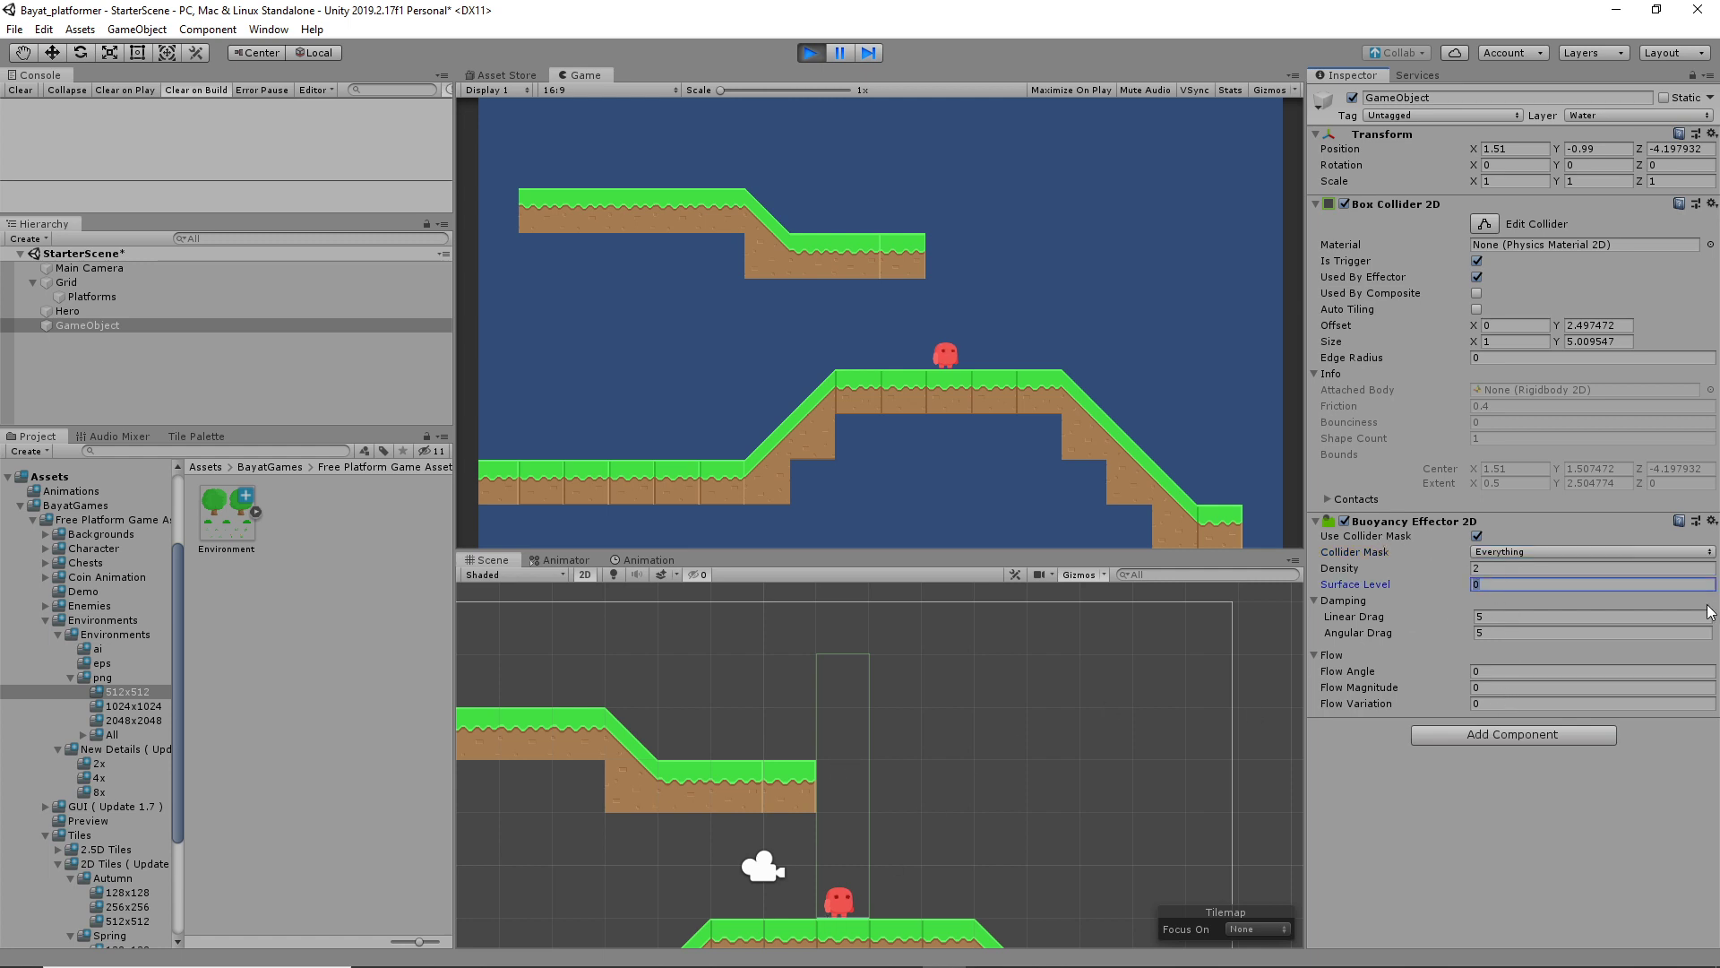
{"action": "type", "text": "5"}
{"action": "left_click", "coordinate": [1496, 568]}
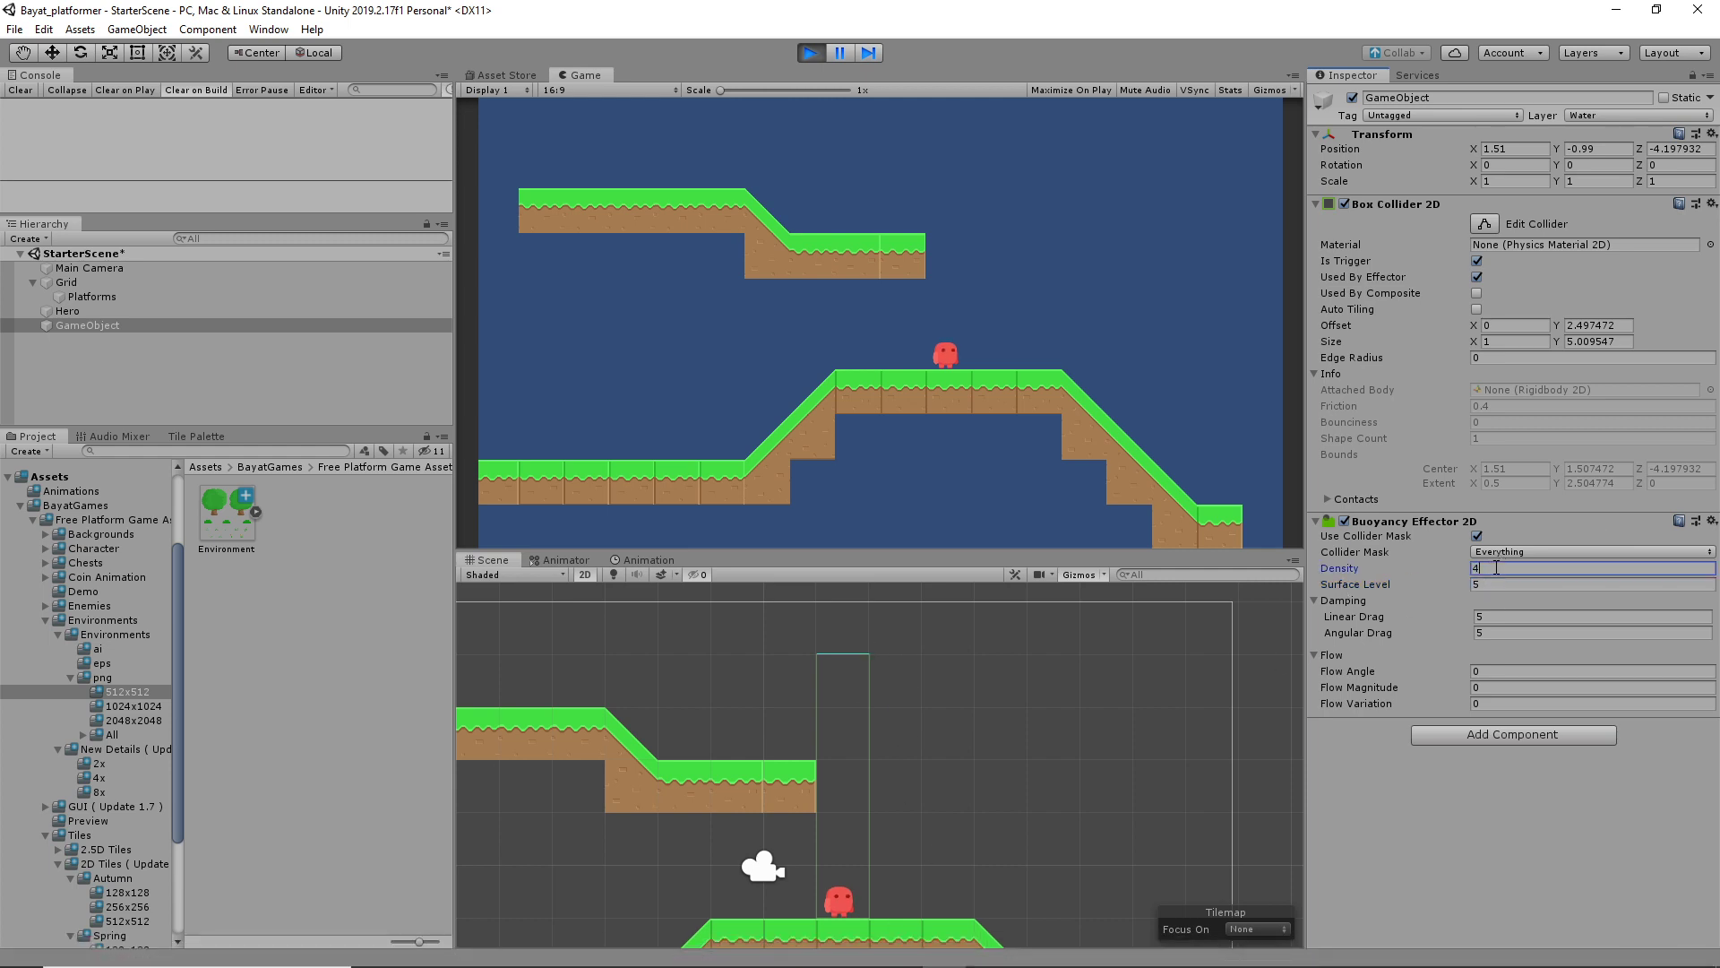
{"action": "type", "text": "4"}
{"action": "left_click", "coordinate": [918, 794]}
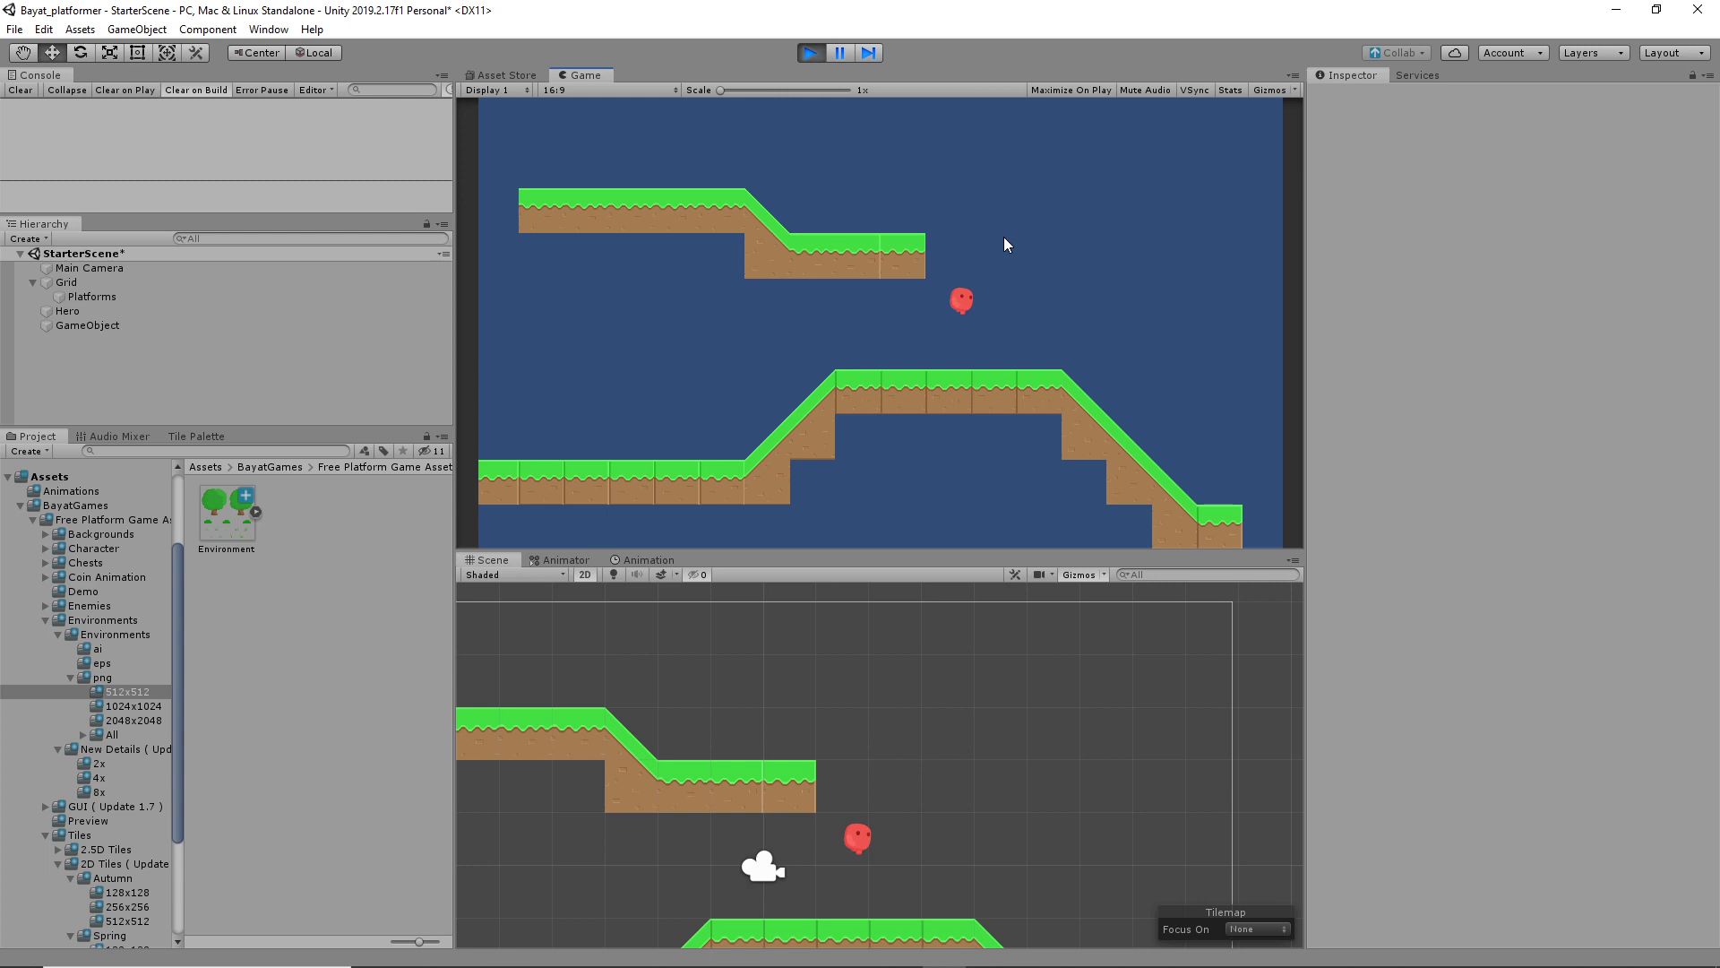
Move the hero back and forth through the buoyancy zone to test its lift, and stop the game
{"action": "key", "text": "Right"}
{"action": "key", "text": "Left"}
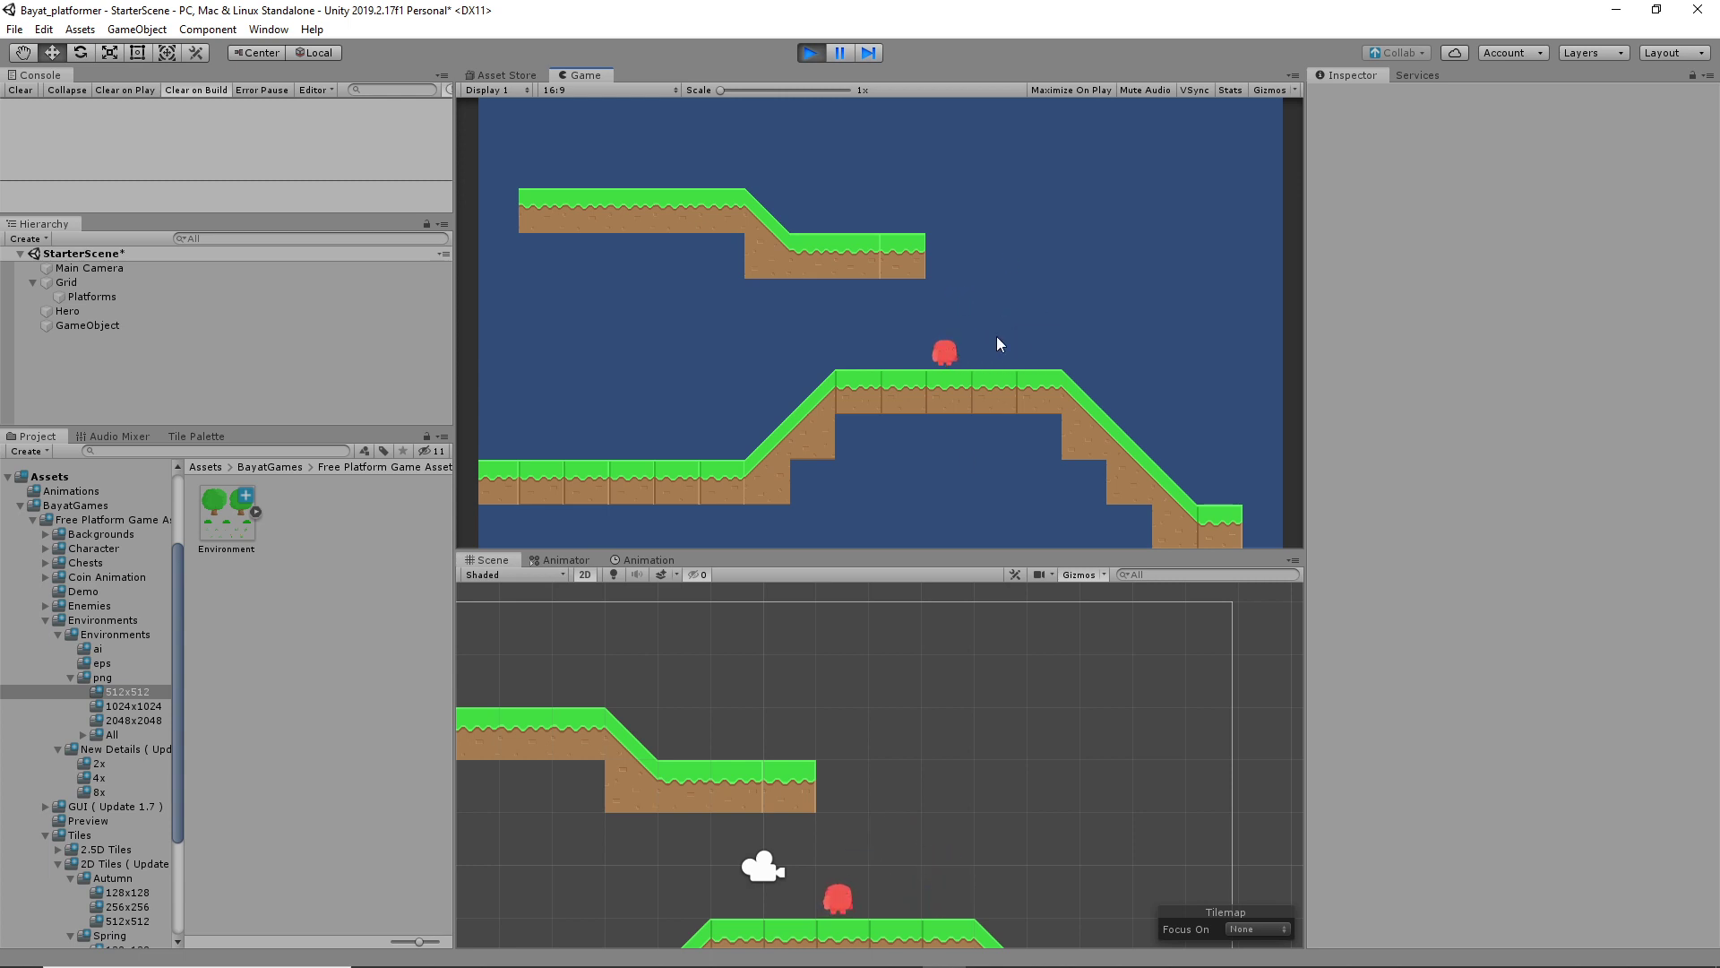
{"action": "key", "text": "Right"}
{"action": "key", "text": "Left"}
{"action": "key", "text": "Right"}
{"action": "key", "text": "Left"}
{"action": "key", "text": "Right"}
{"action": "key", "text": "Left"}
{"action": "key", "text": "Right"}
{"action": "key", "text": "Left"}
{"action": "key", "text": "Right"}
{"action": "key", "text": "Left"}
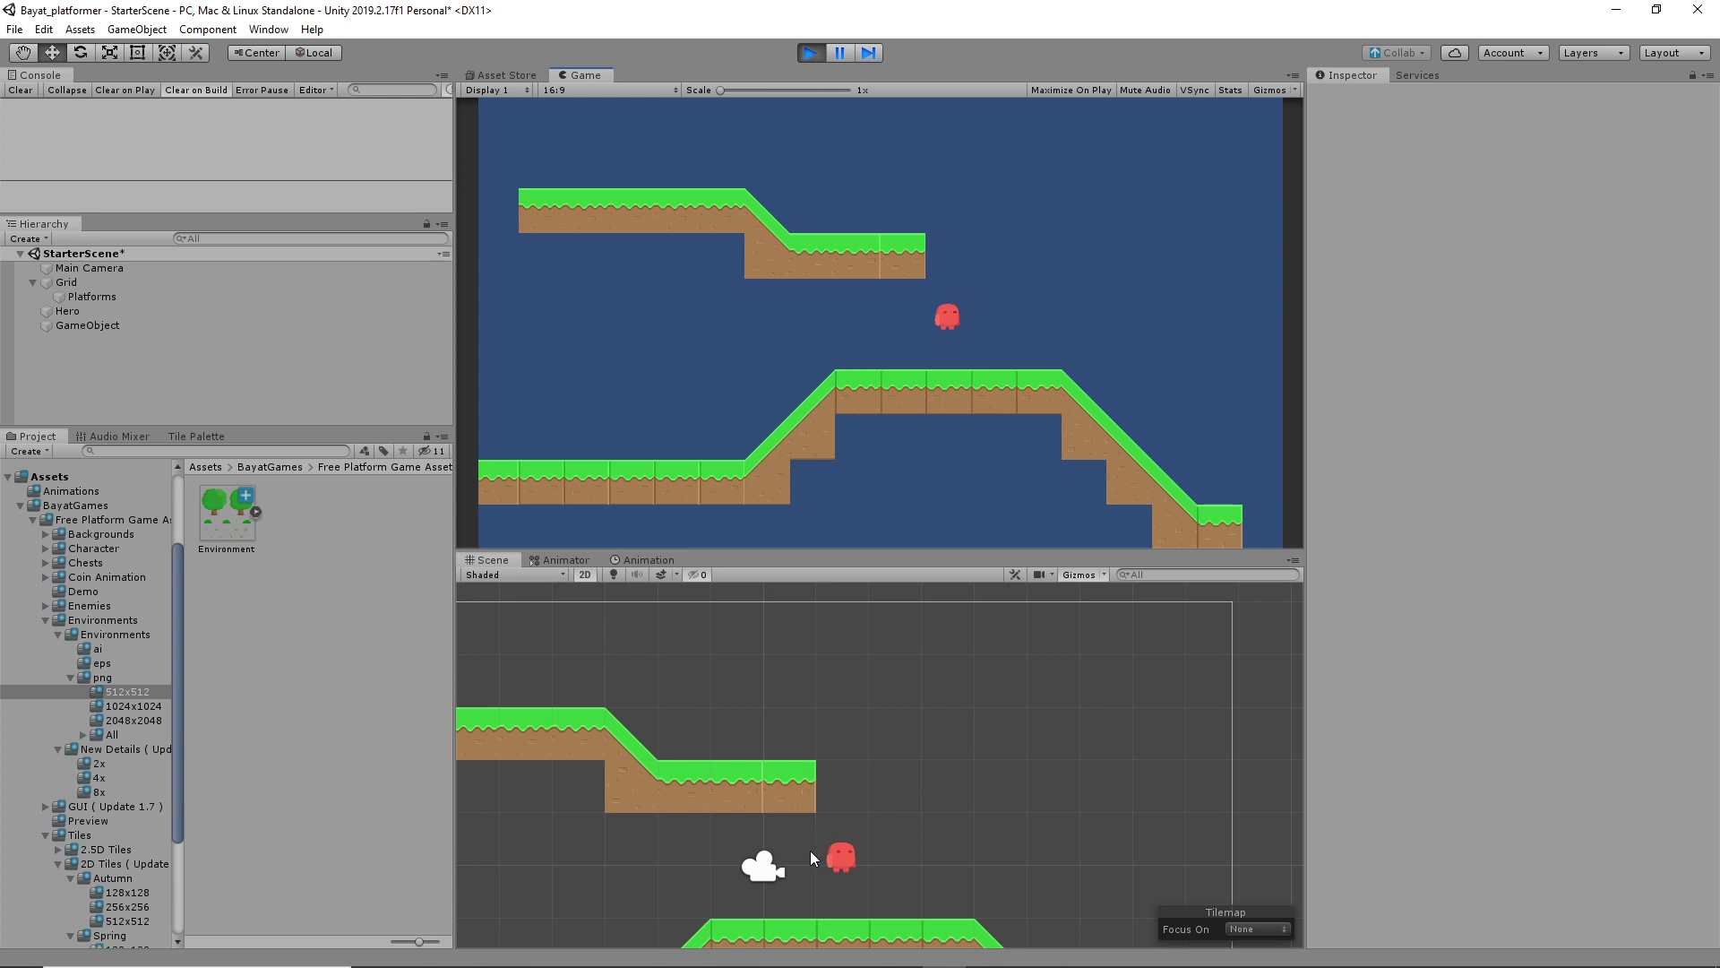
{"action": "left_click", "coordinate": [813, 56]}
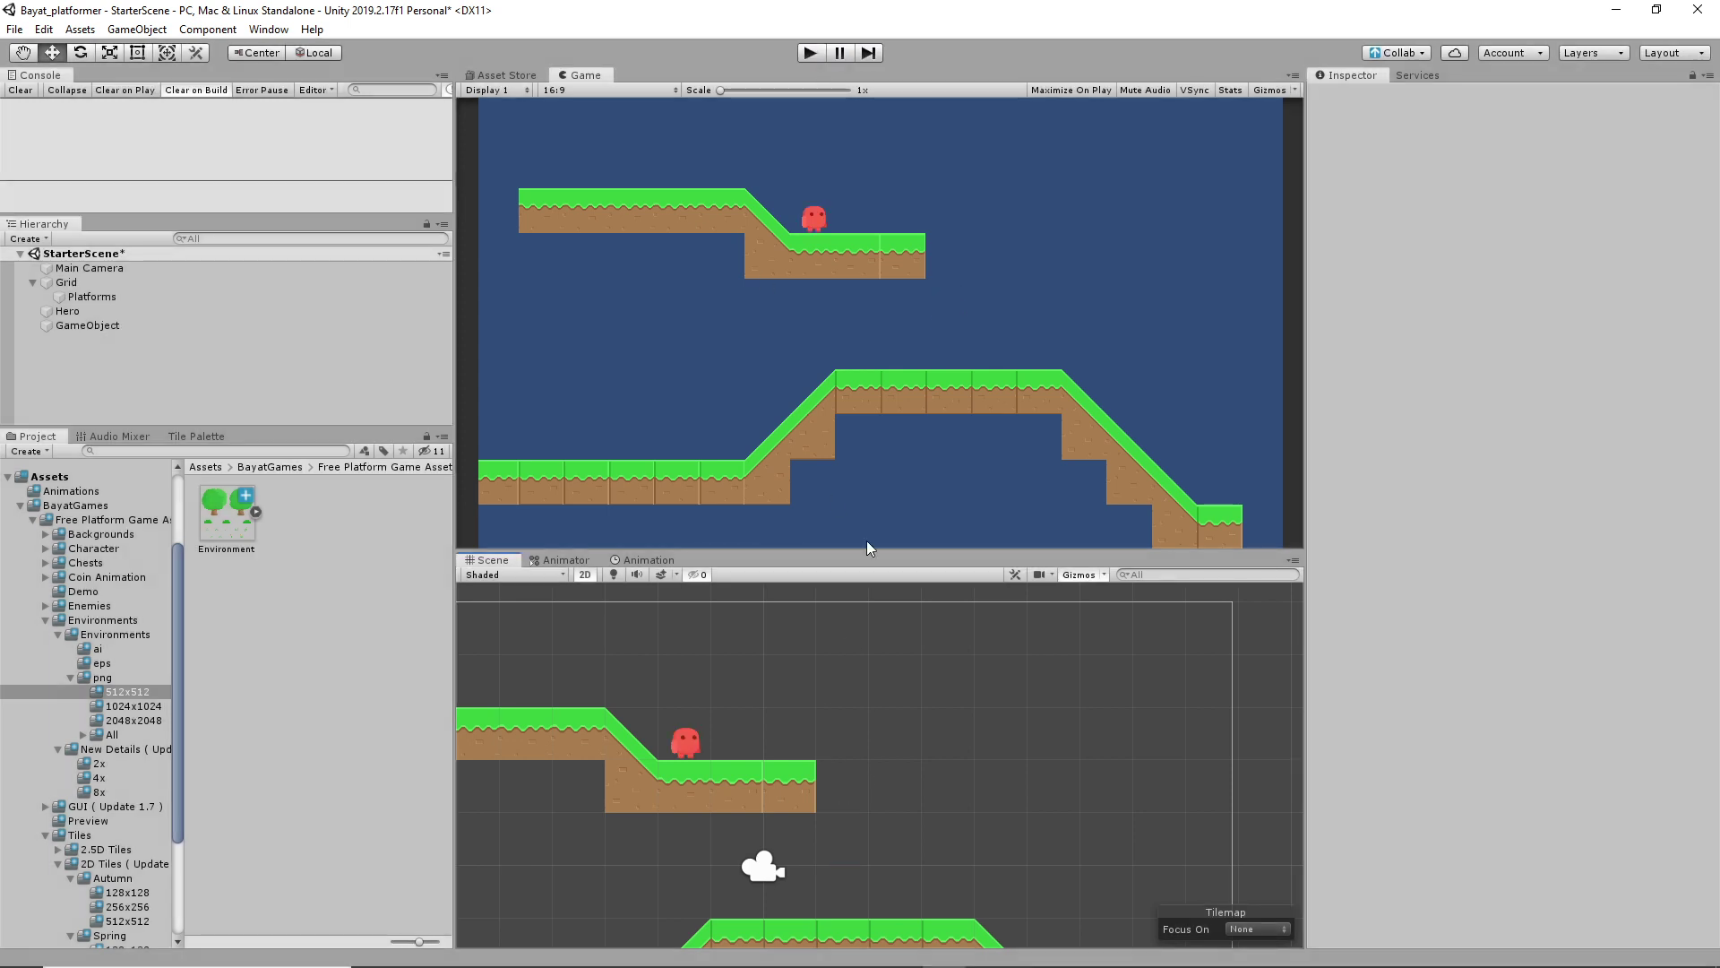
Set the Buoyancy Effector 2D's Density to 10 and run the game, moving the hero into the buoyancy zone
{"action": "left_click", "coordinate": [106, 326]}
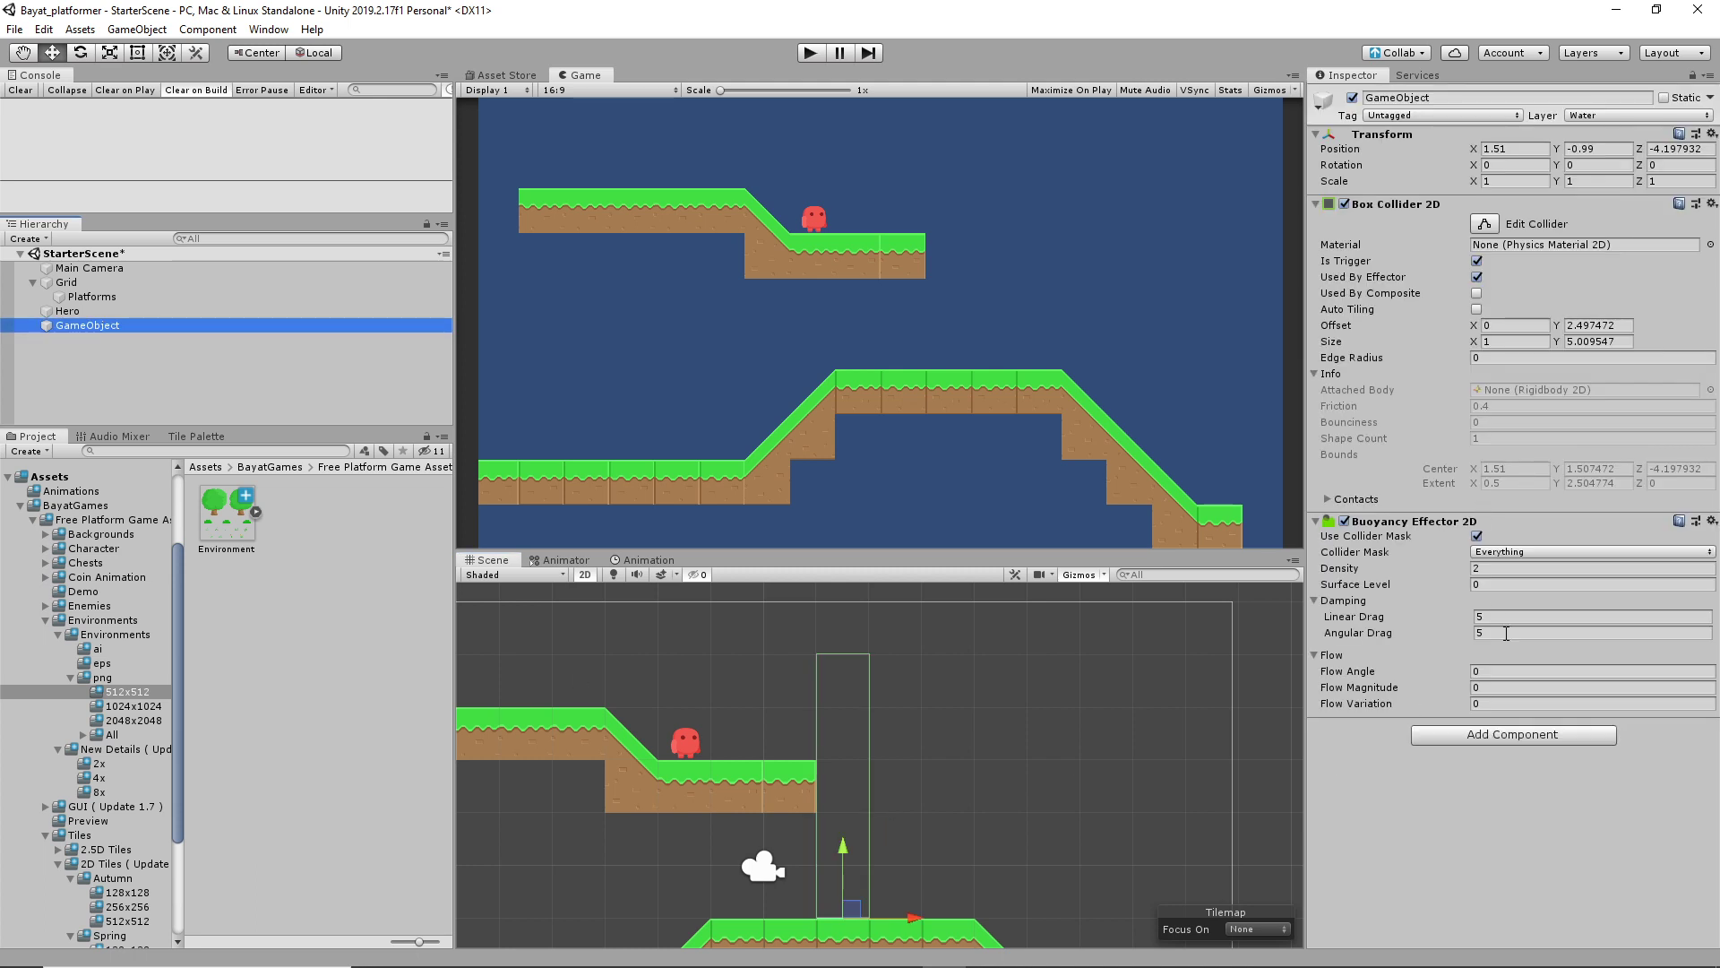
{"action": "left_click", "coordinate": [1494, 570]}
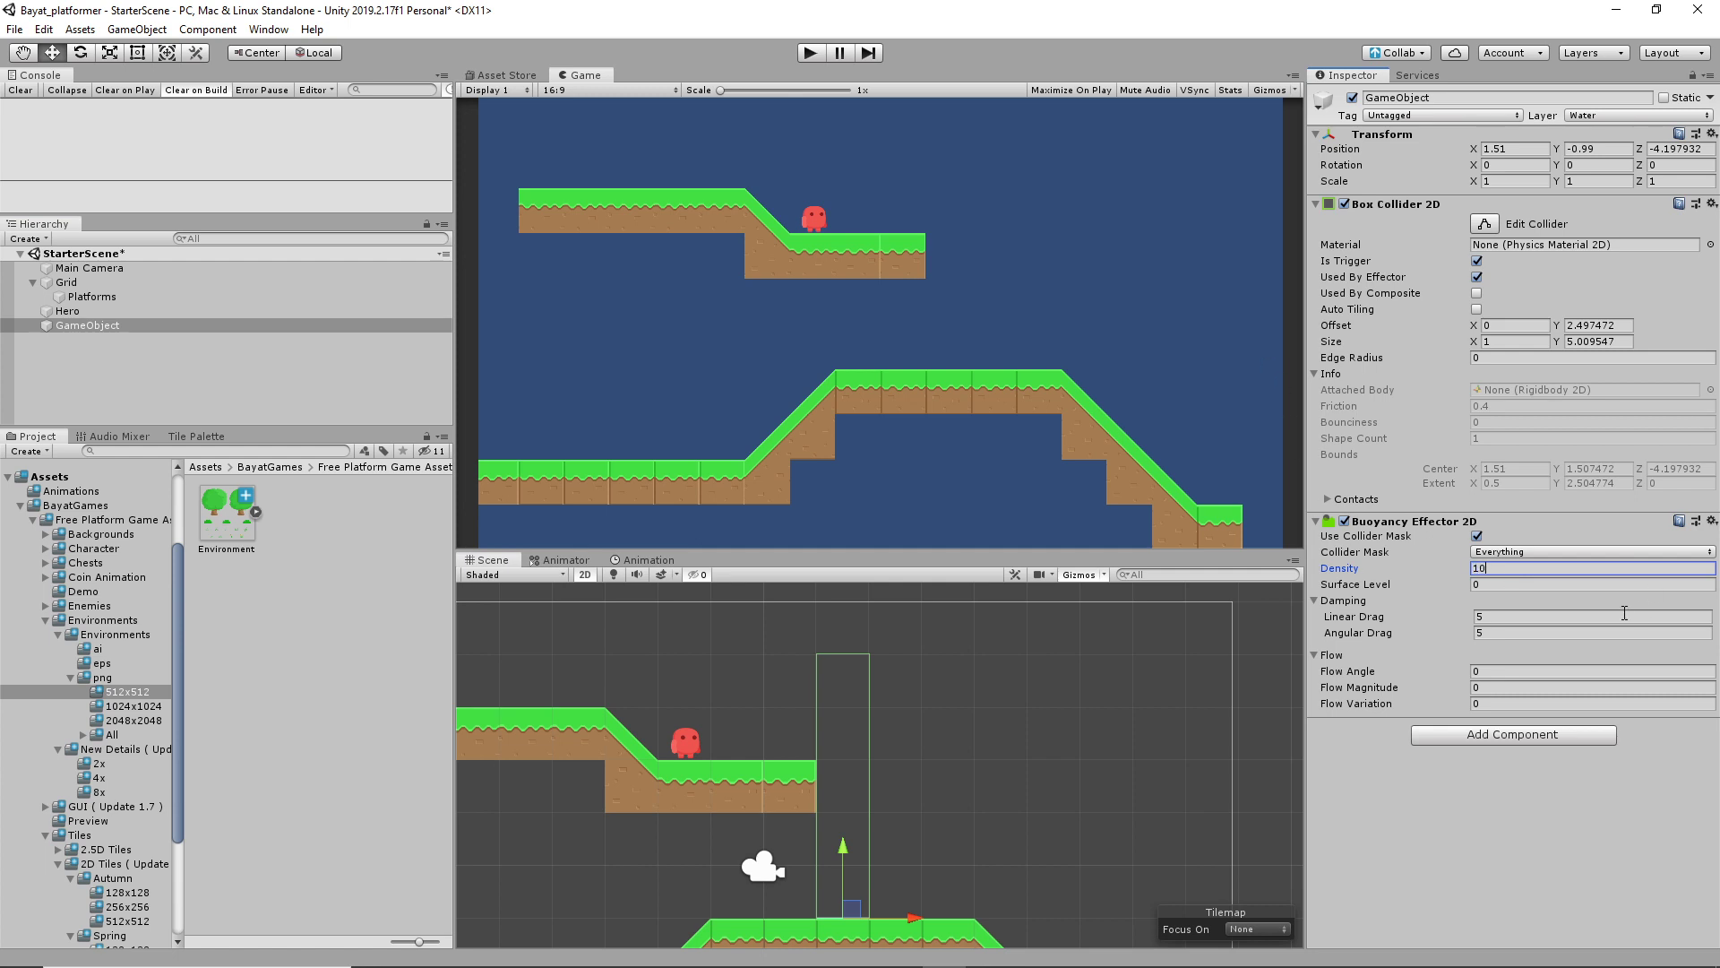
{"action": "left_click", "coordinate": [811, 54]}
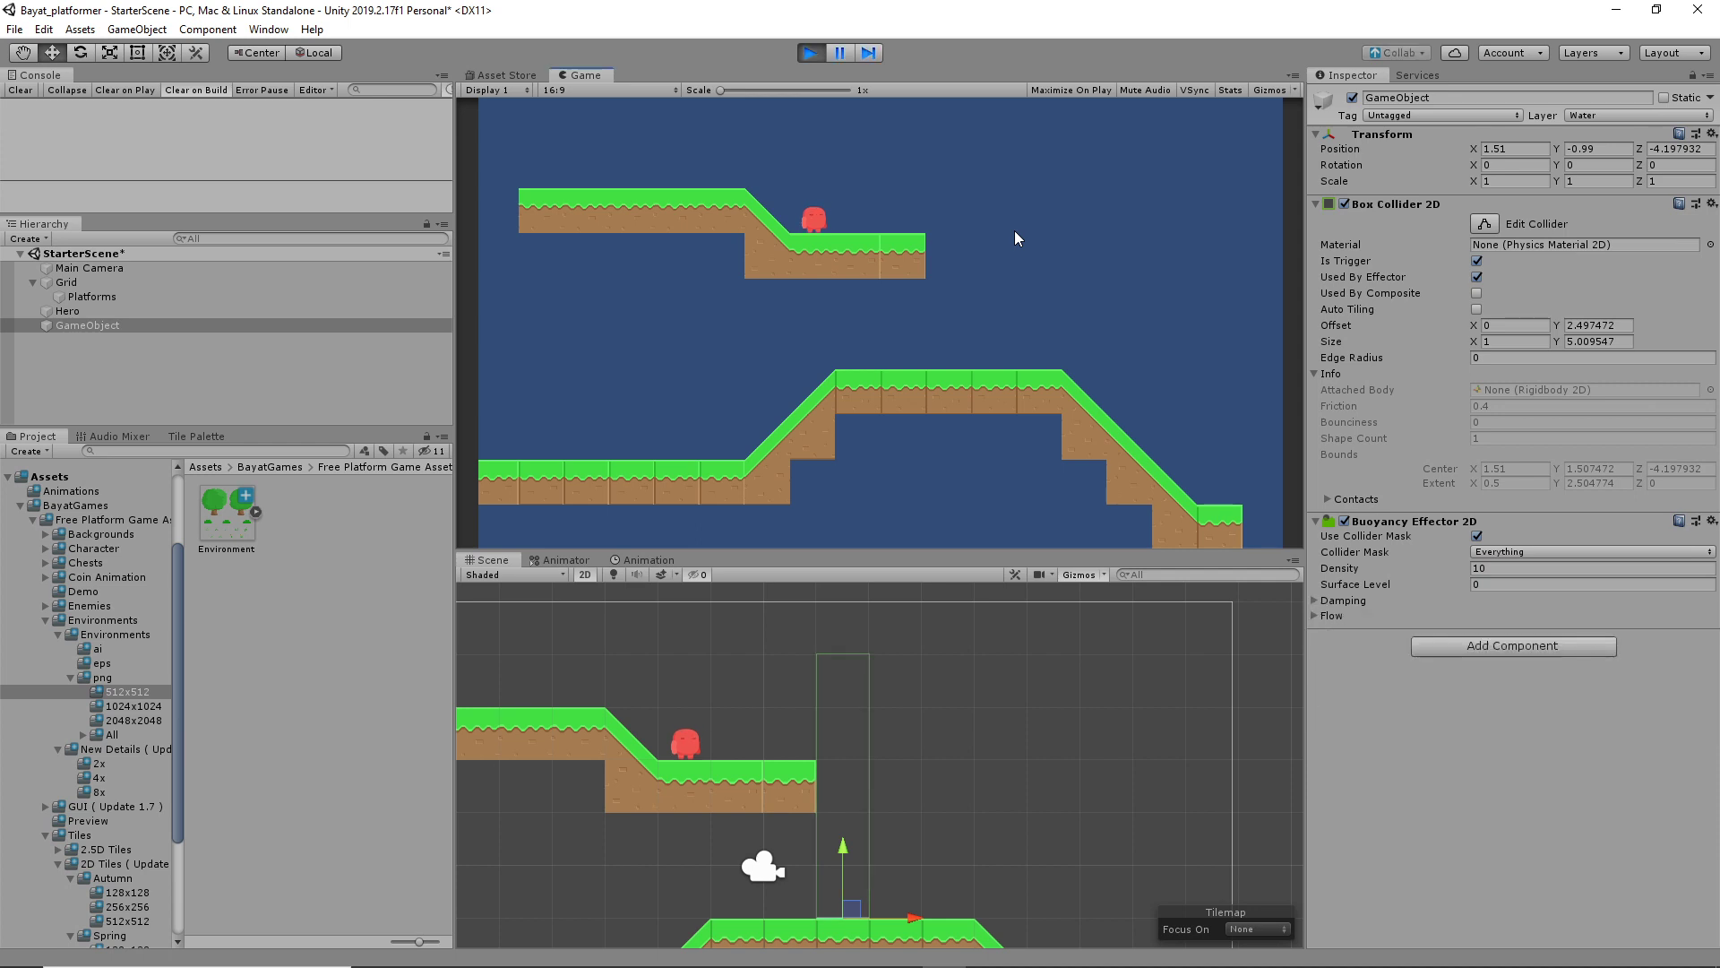
{"action": "key", "text": "Right"}
{"action": "key", "text": "Right"}
{"action": "key", "text": "Left"}
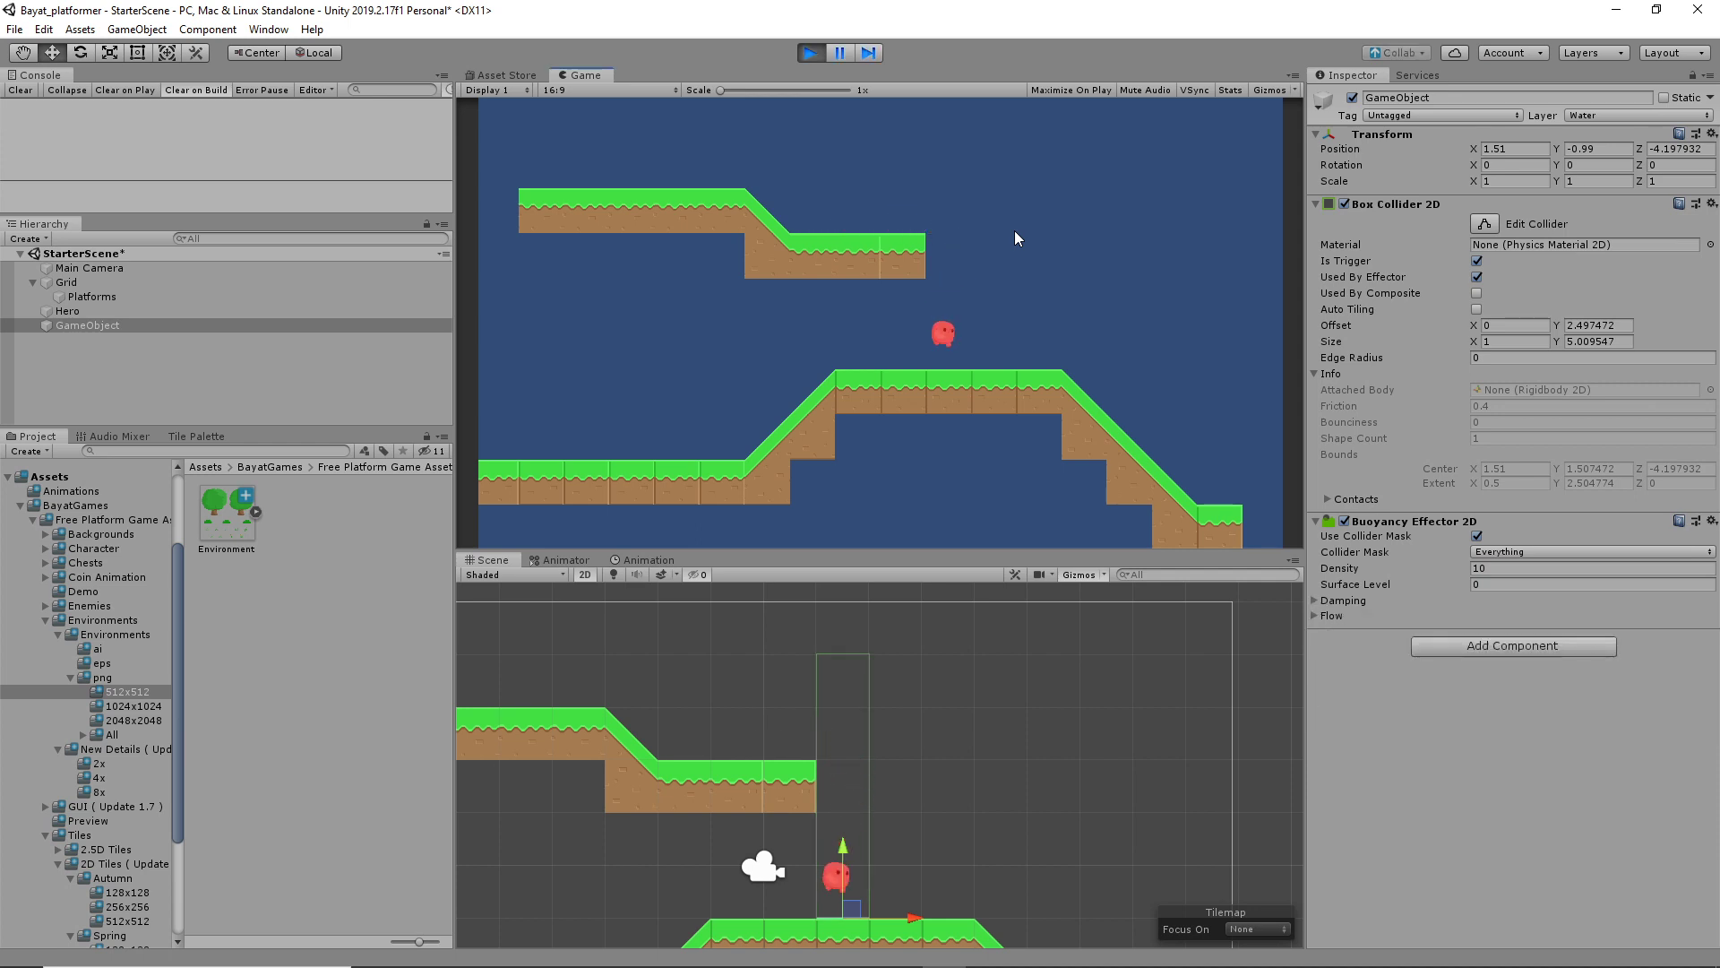
{"action": "key", "text": "Right"}
{"action": "key", "text": "Right"}
{"action": "key", "text": "Left"}
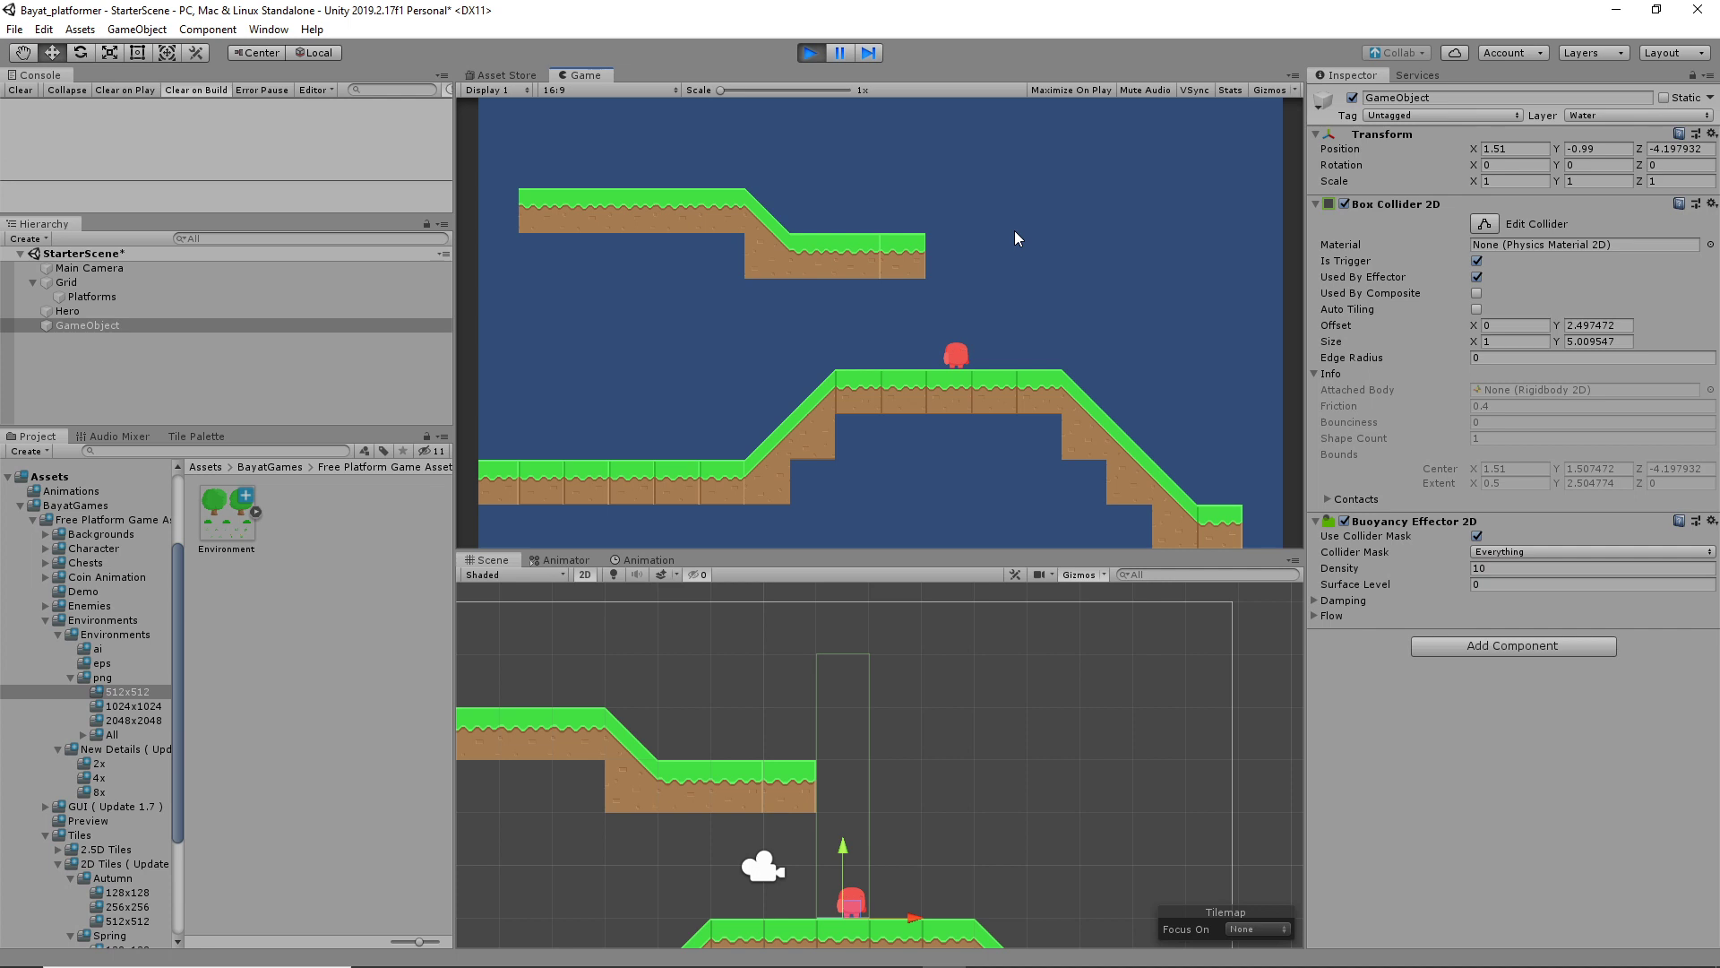
Stop the game and set the Buoyancy Effector 2D's Surface Level to 5
{"action": "left_click", "coordinate": [1314, 600]}
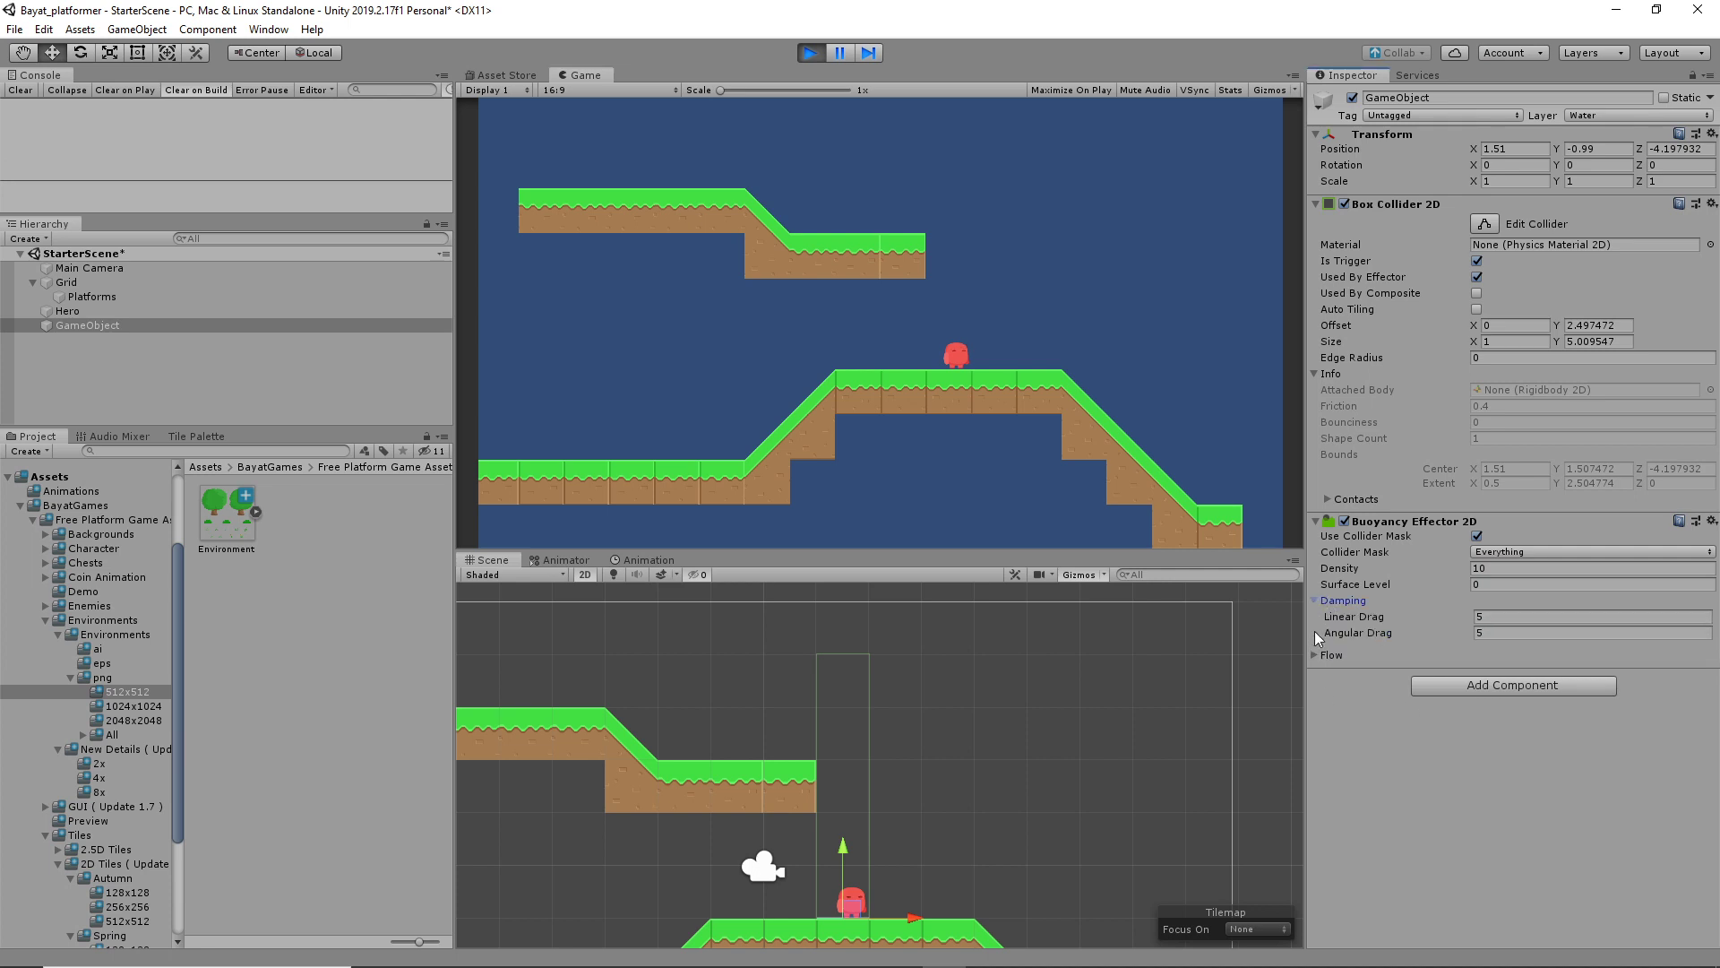
{"action": "left_click", "coordinate": [1314, 654]}
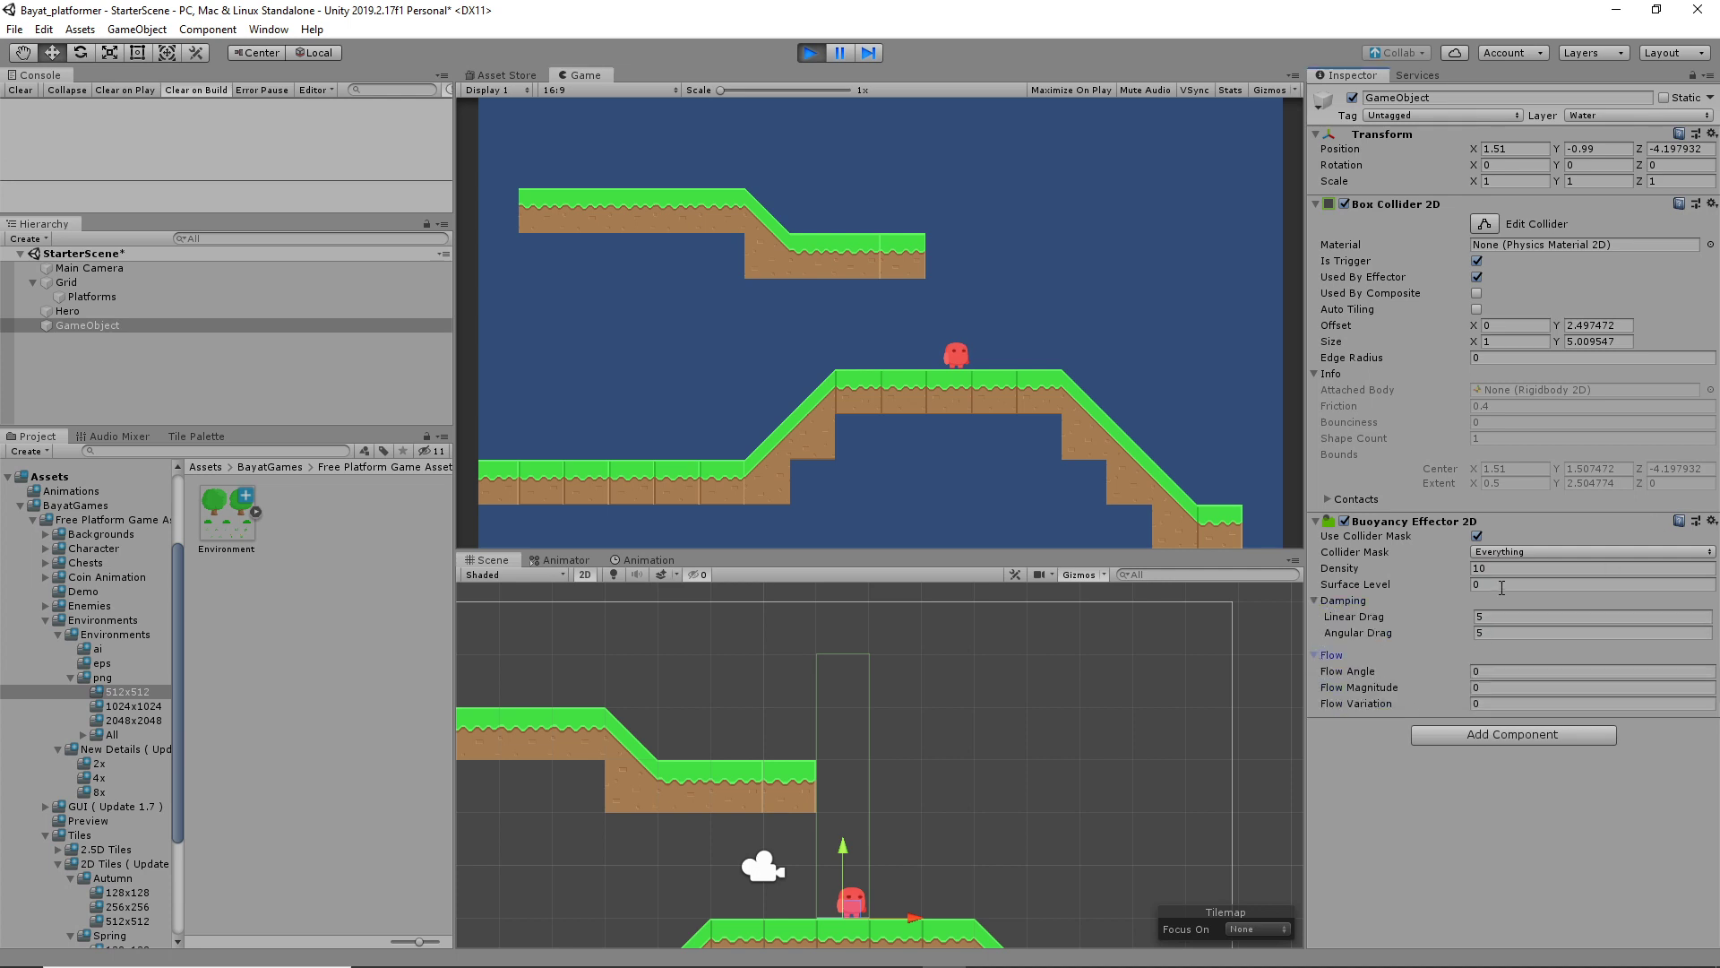
{"action": "left_click", "coordinate": [810, 53]}
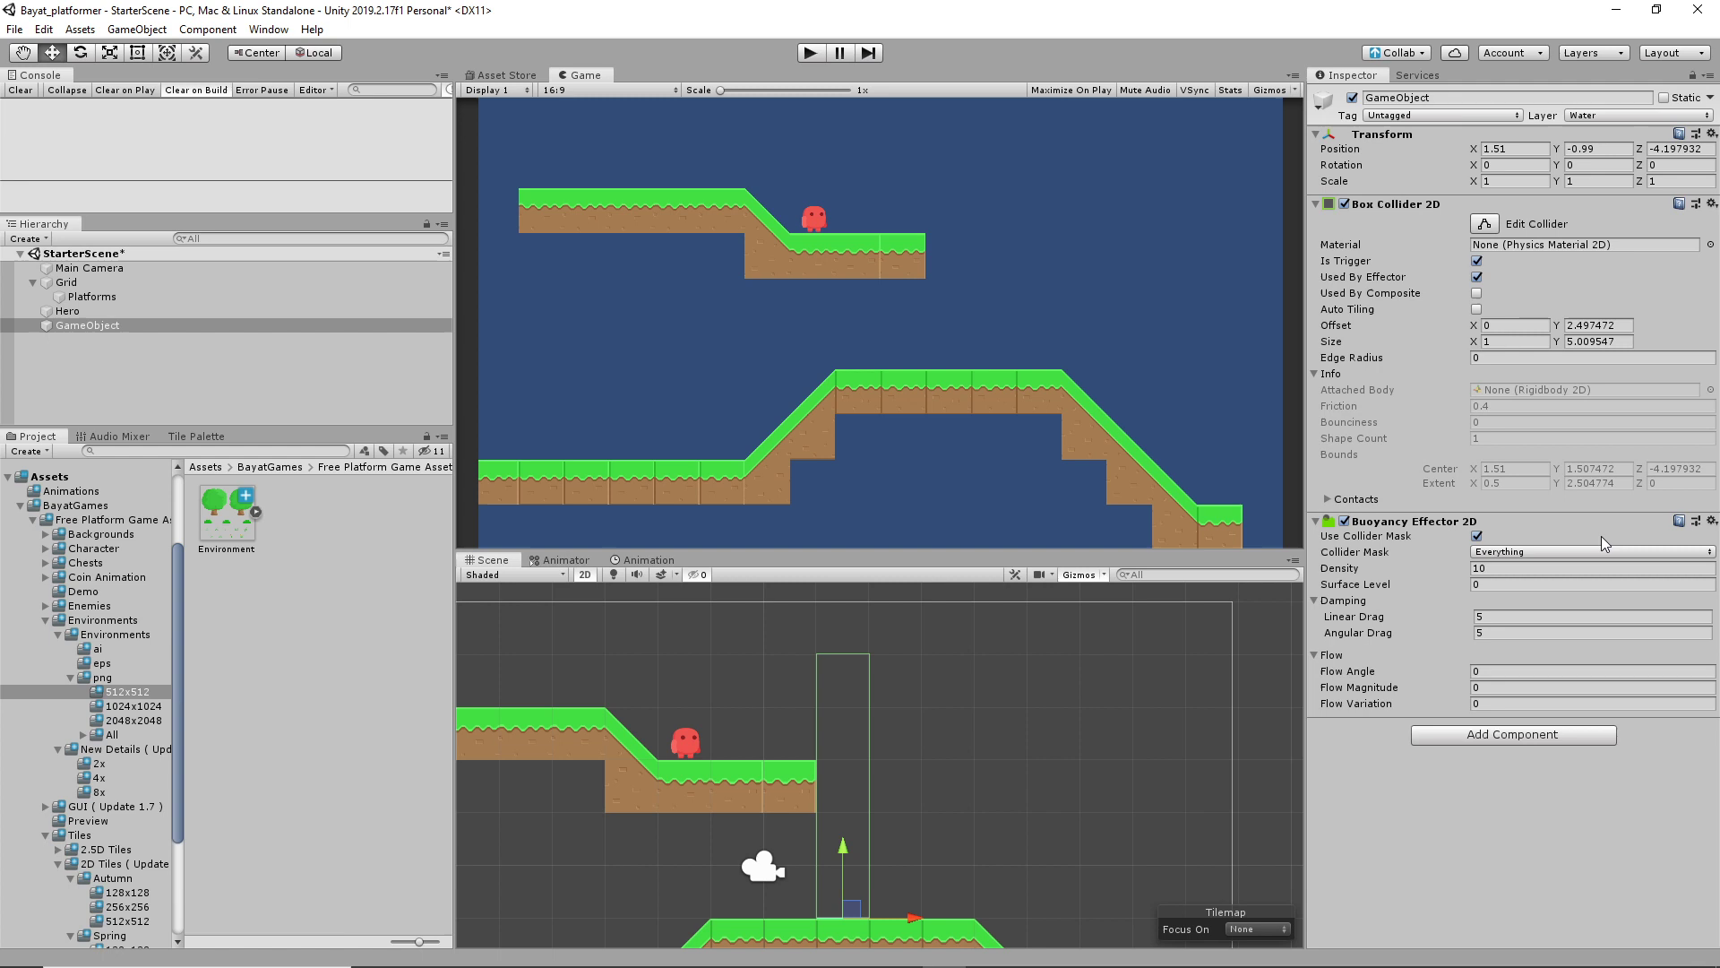
{"action": "left_click", "coordinate": [1534, 586]}
{"action": "type", "text": "5"}
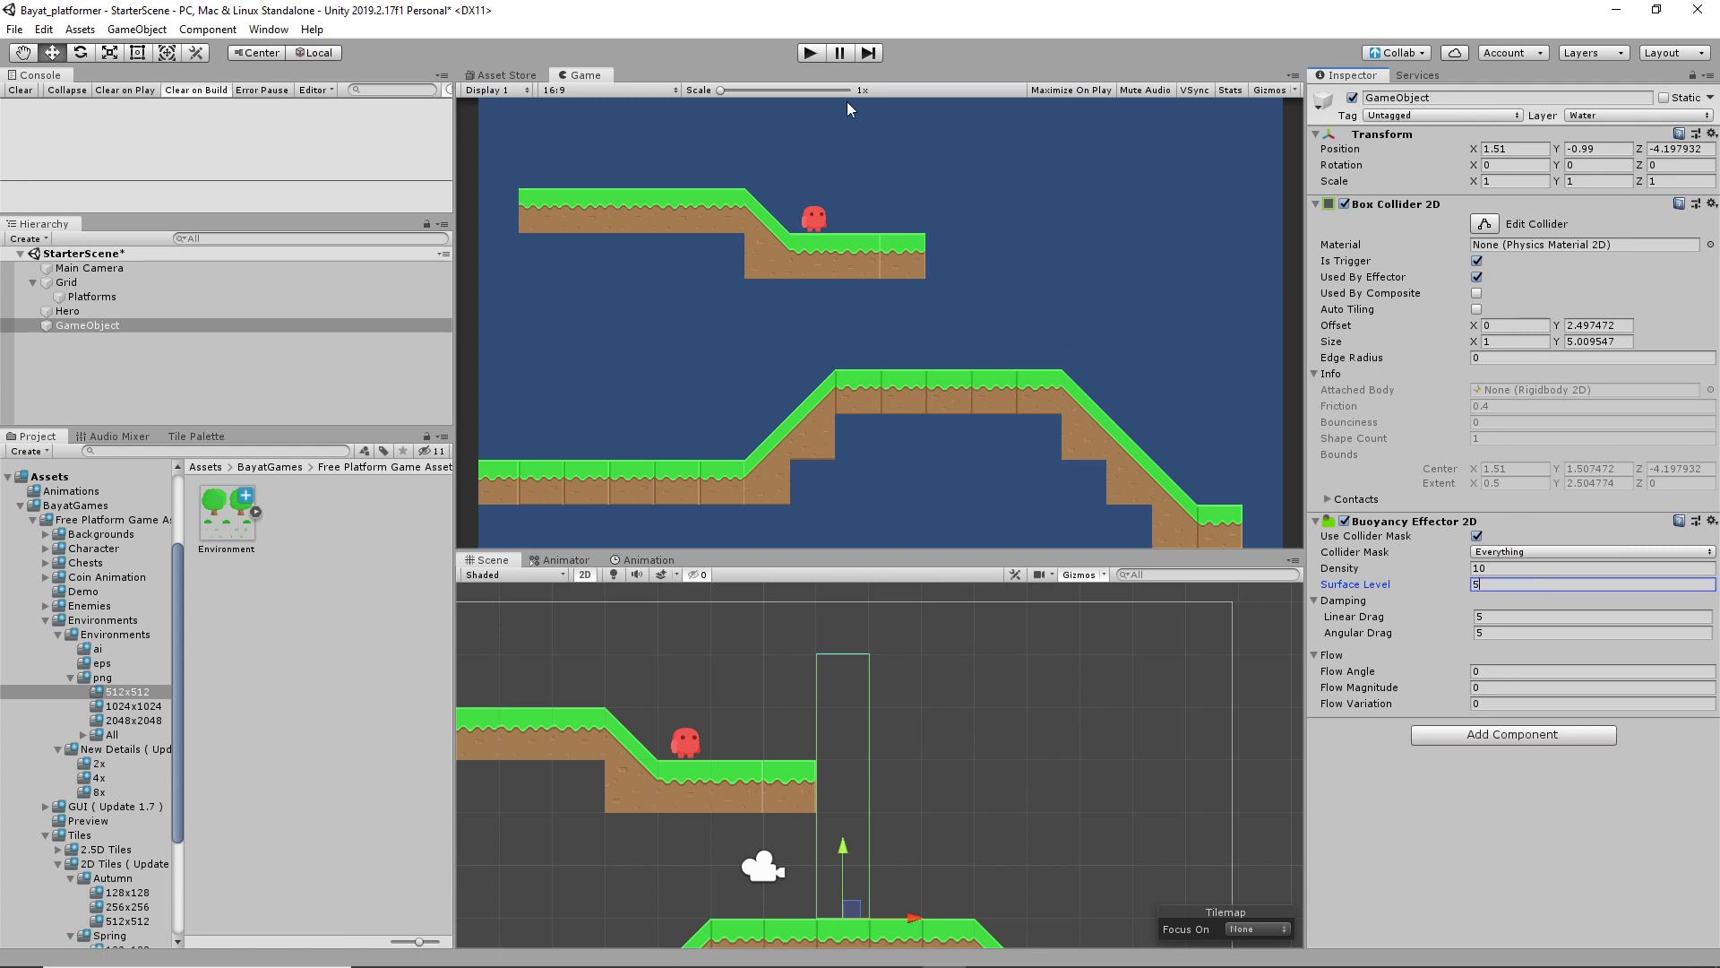
Test a Density of 5 in the running game, move the hero out of the buoyancy zone, and stop the game
{"action": "left_click", "coordinate": [811, 54]}
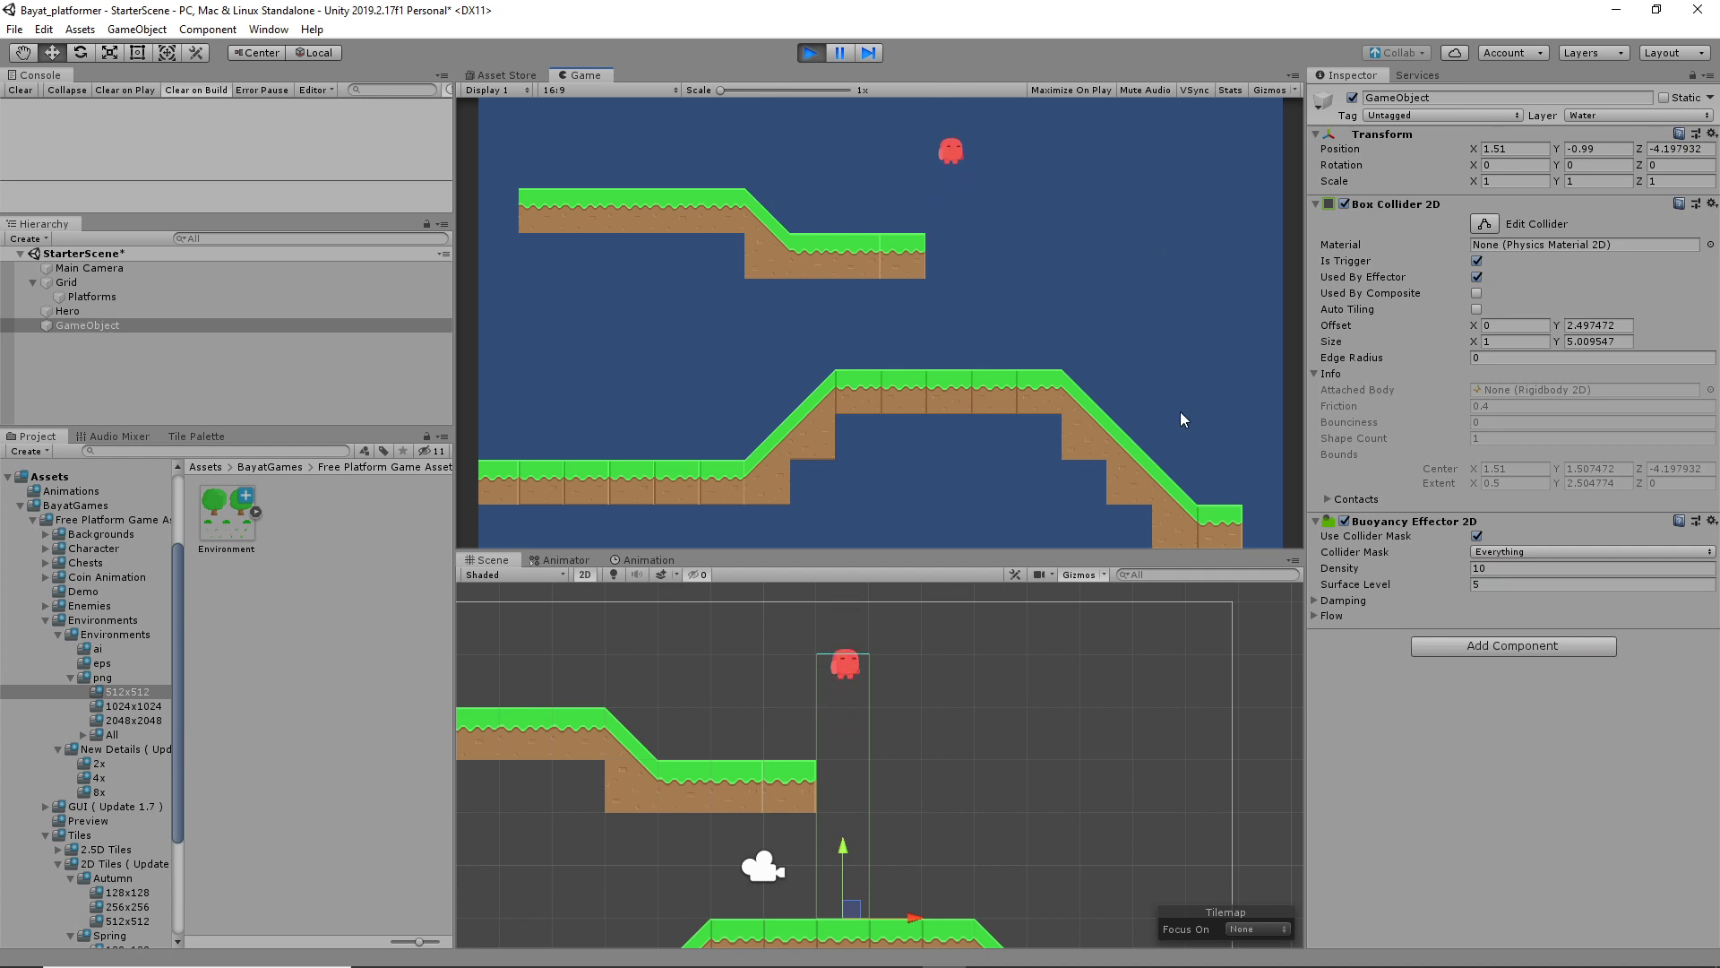
{"action": "left_click", "coordinate": [1493, 567]}
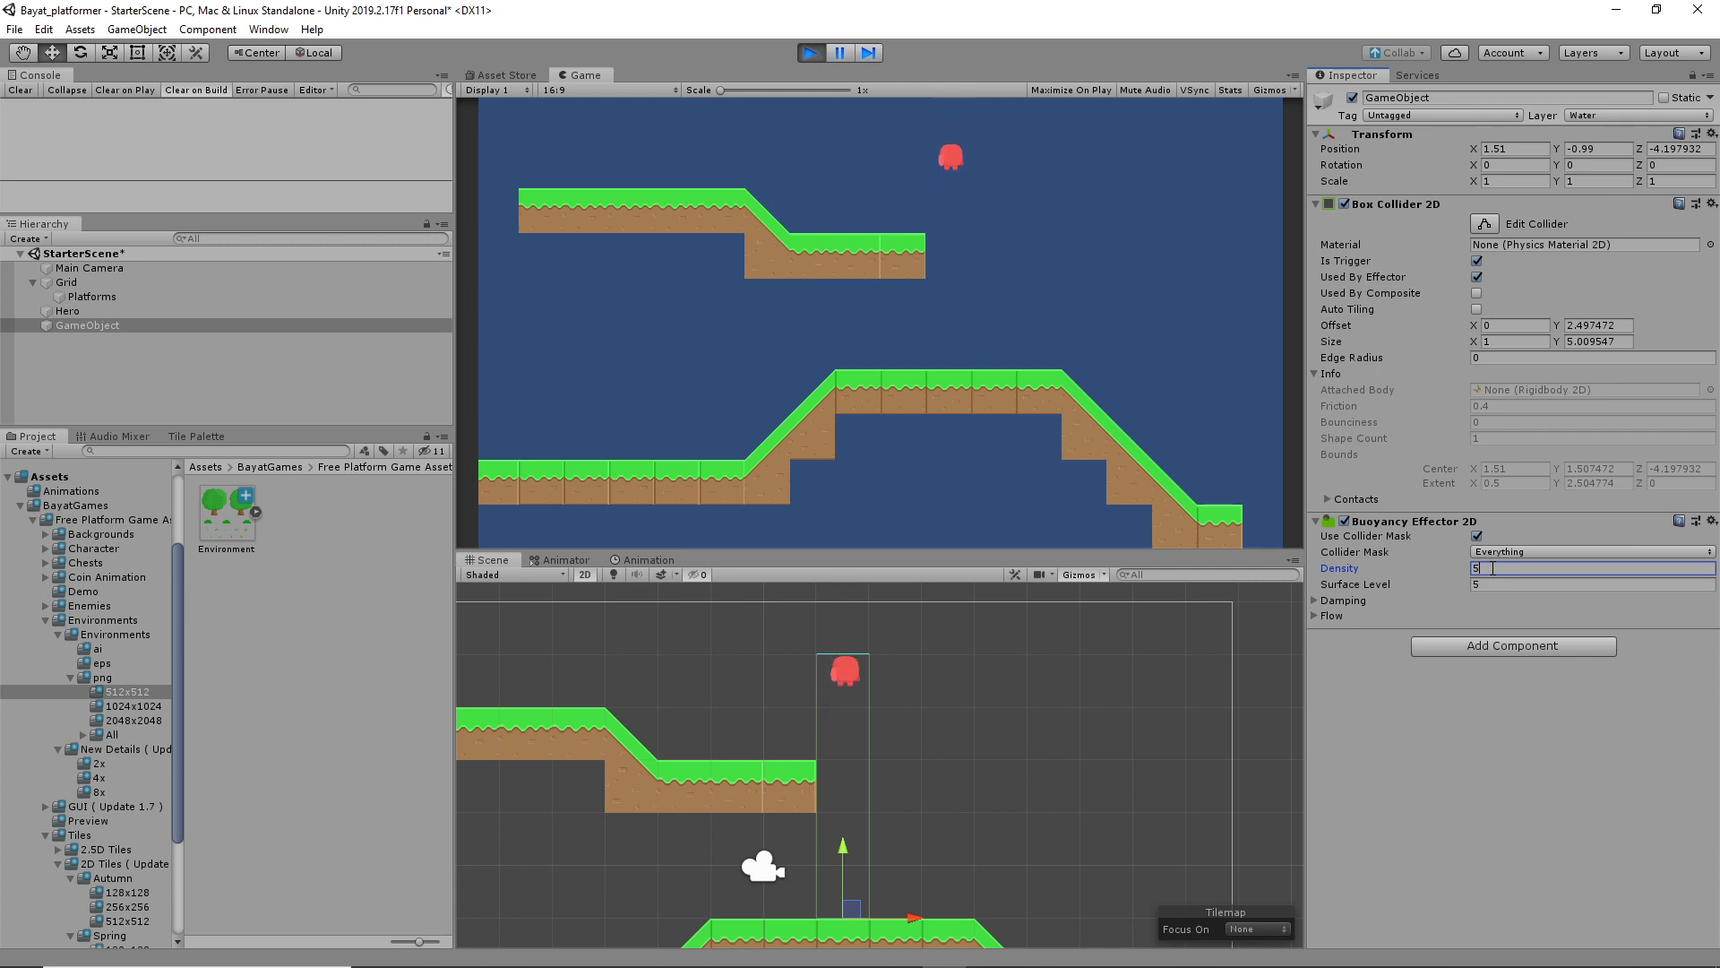
{"action": "left_click", "coordinate": [1040, 276]}
{"action": "key", "text": "Right"}
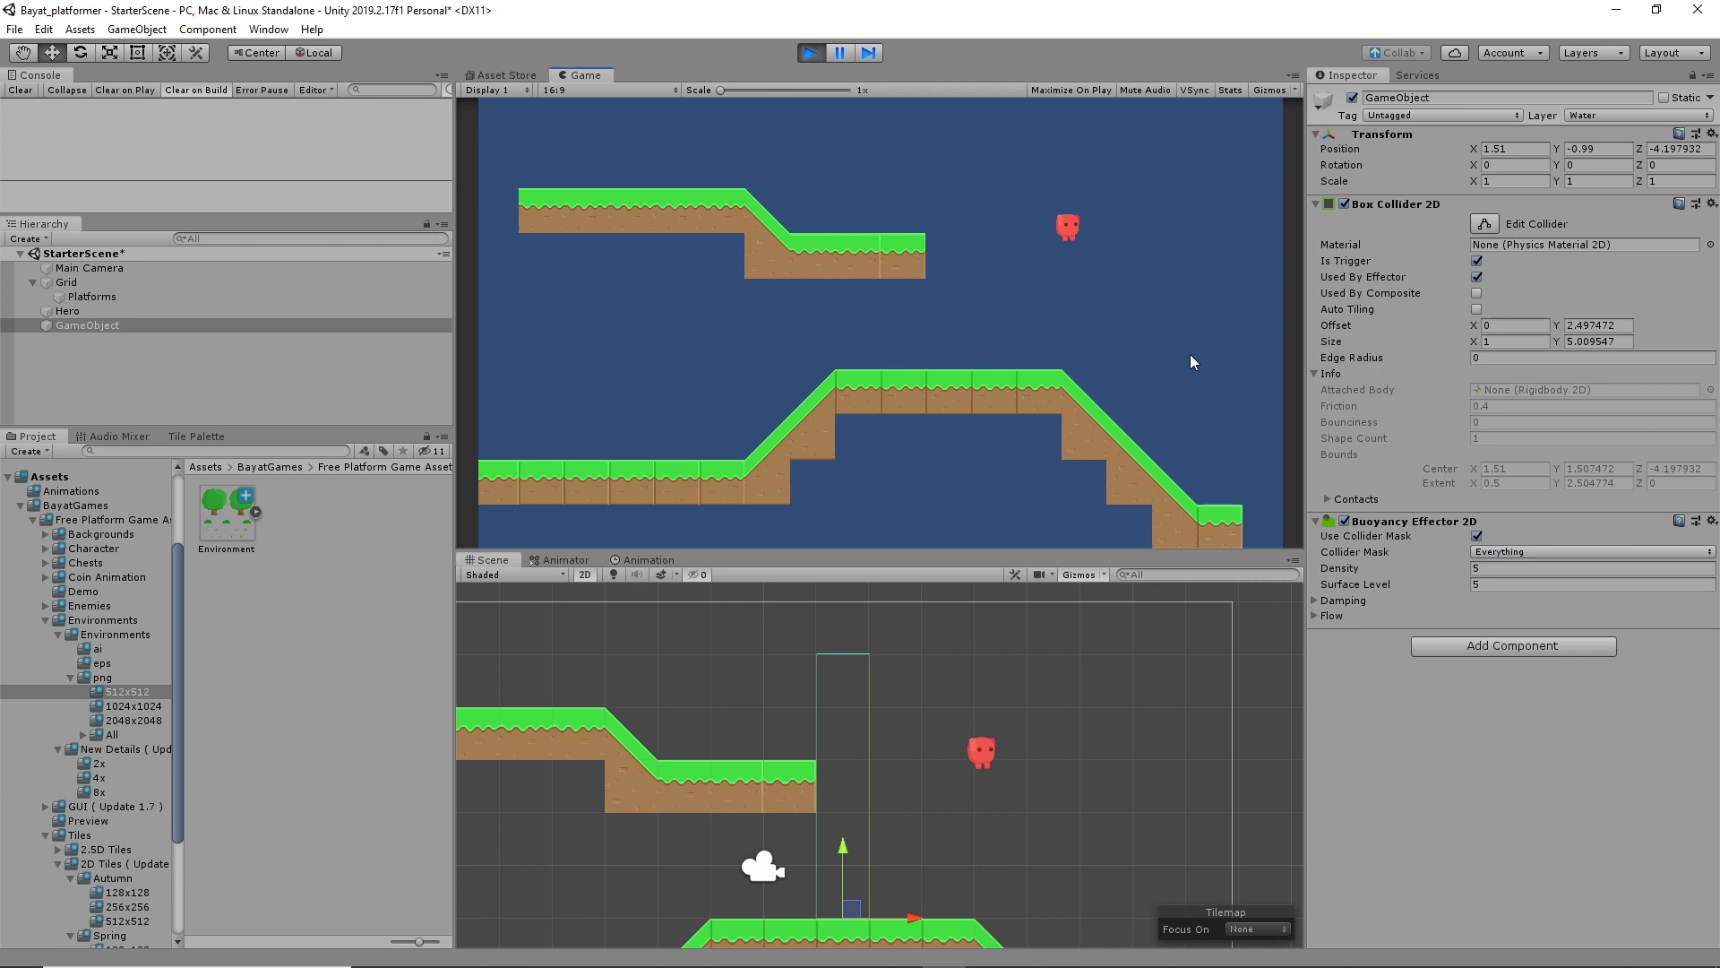
{"action": "key", "text": "ctrl+p"}
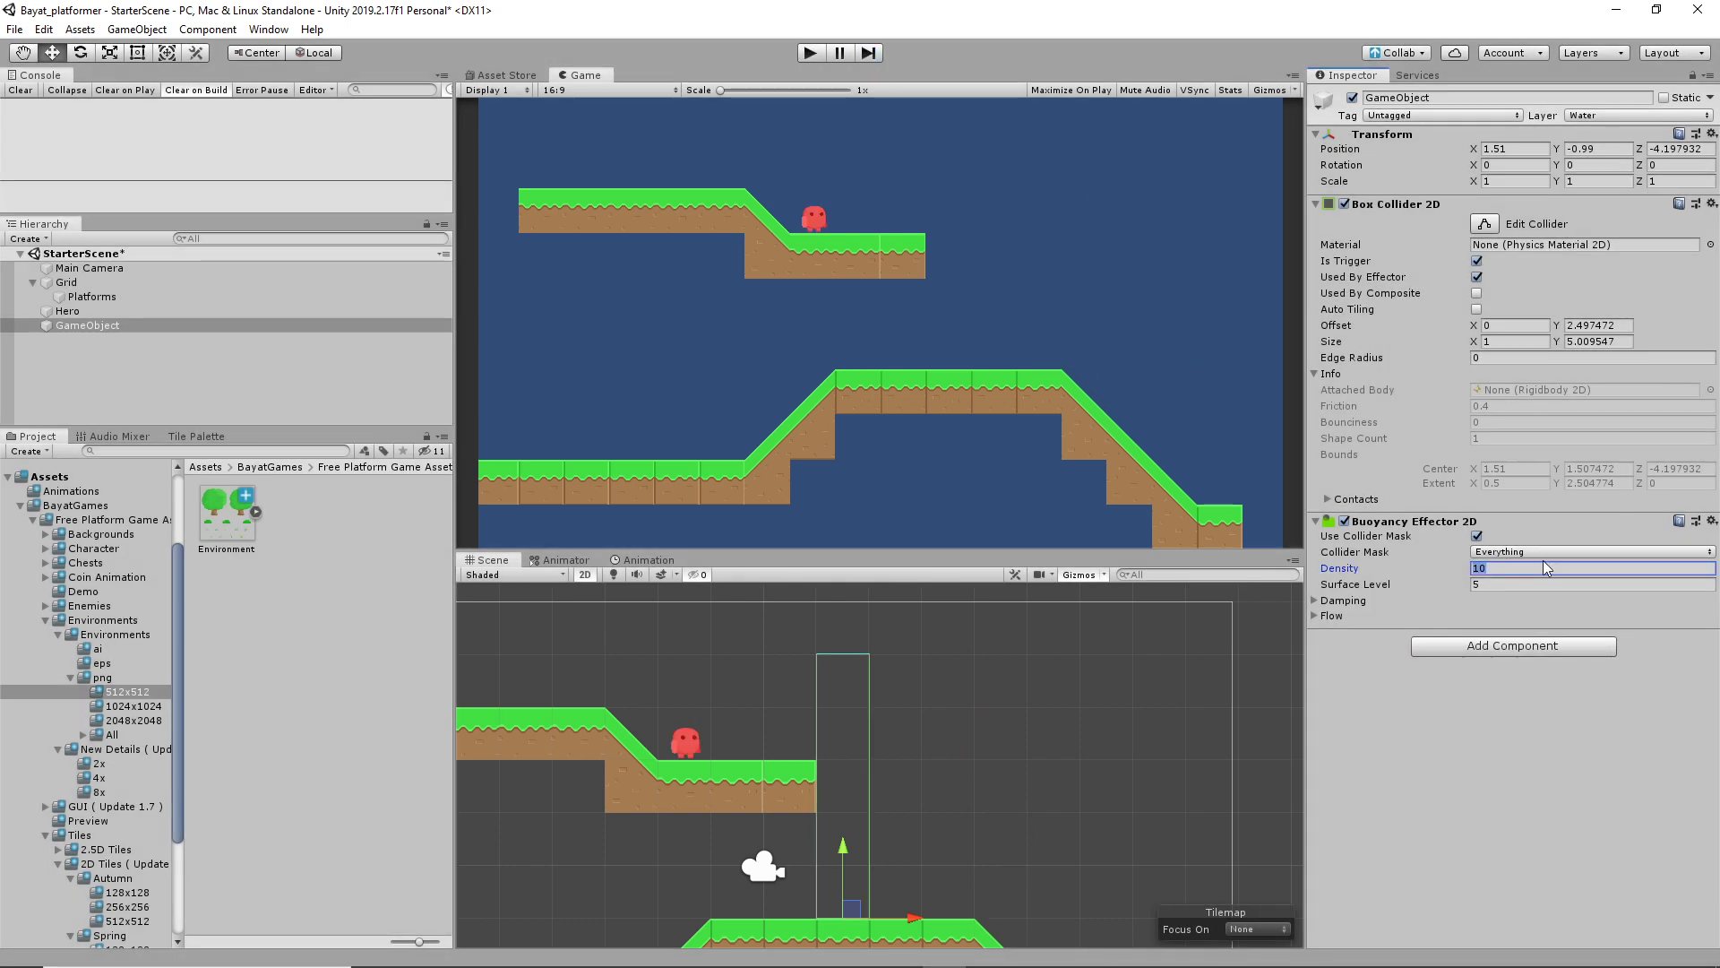
Set the Buoyancy Effector 2D's Density to 5 outside play mode and run the game, moving the hero into the buoyancy zone
{"action": "type", "text": "5"}
{"action": "left_click", "coordinate": [813, 57]}
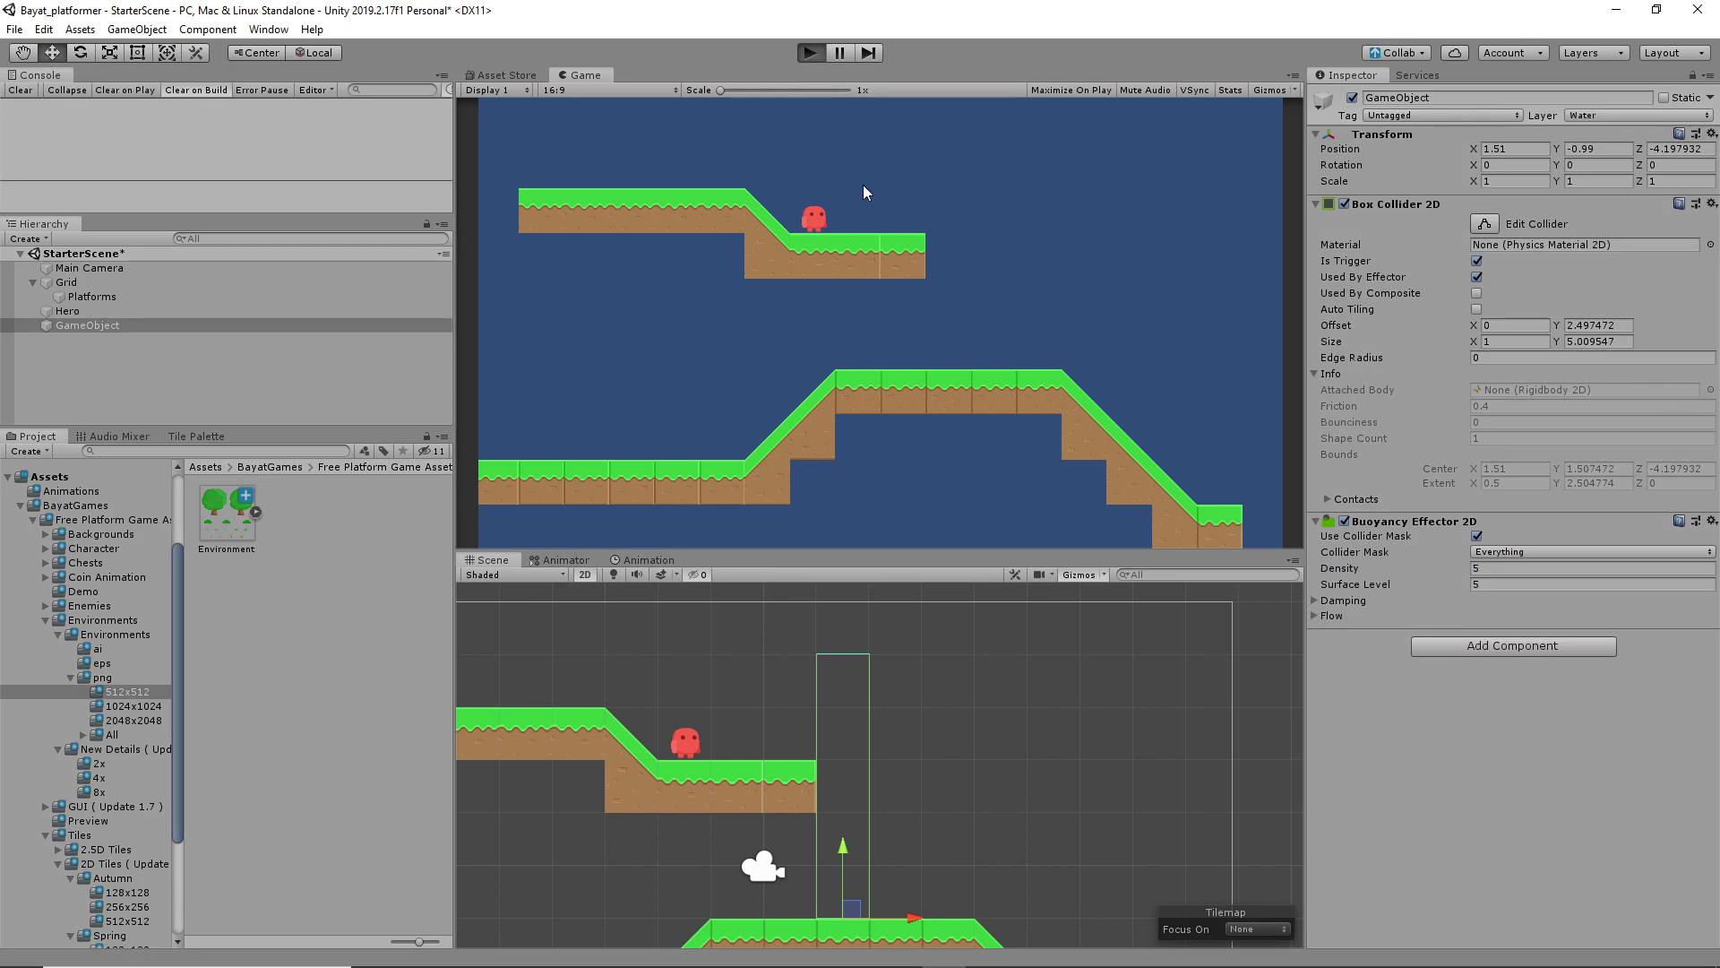
{"action": "key", "text": "Right"}
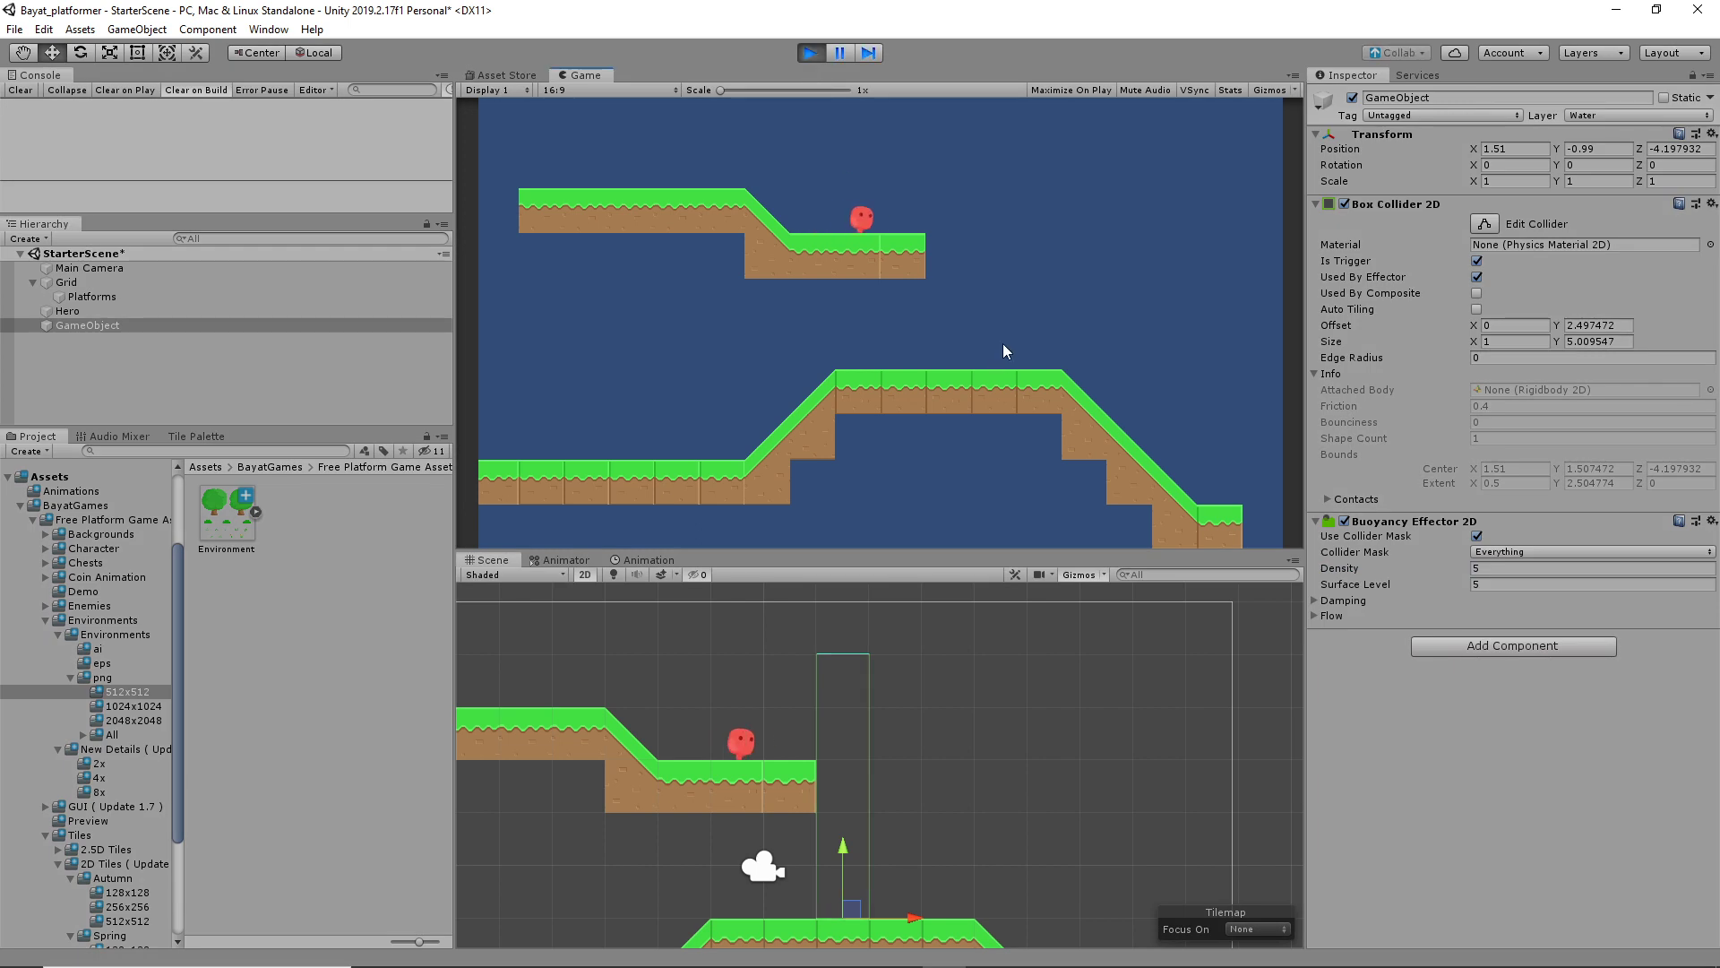
{"action": "key", "text": "Right"}
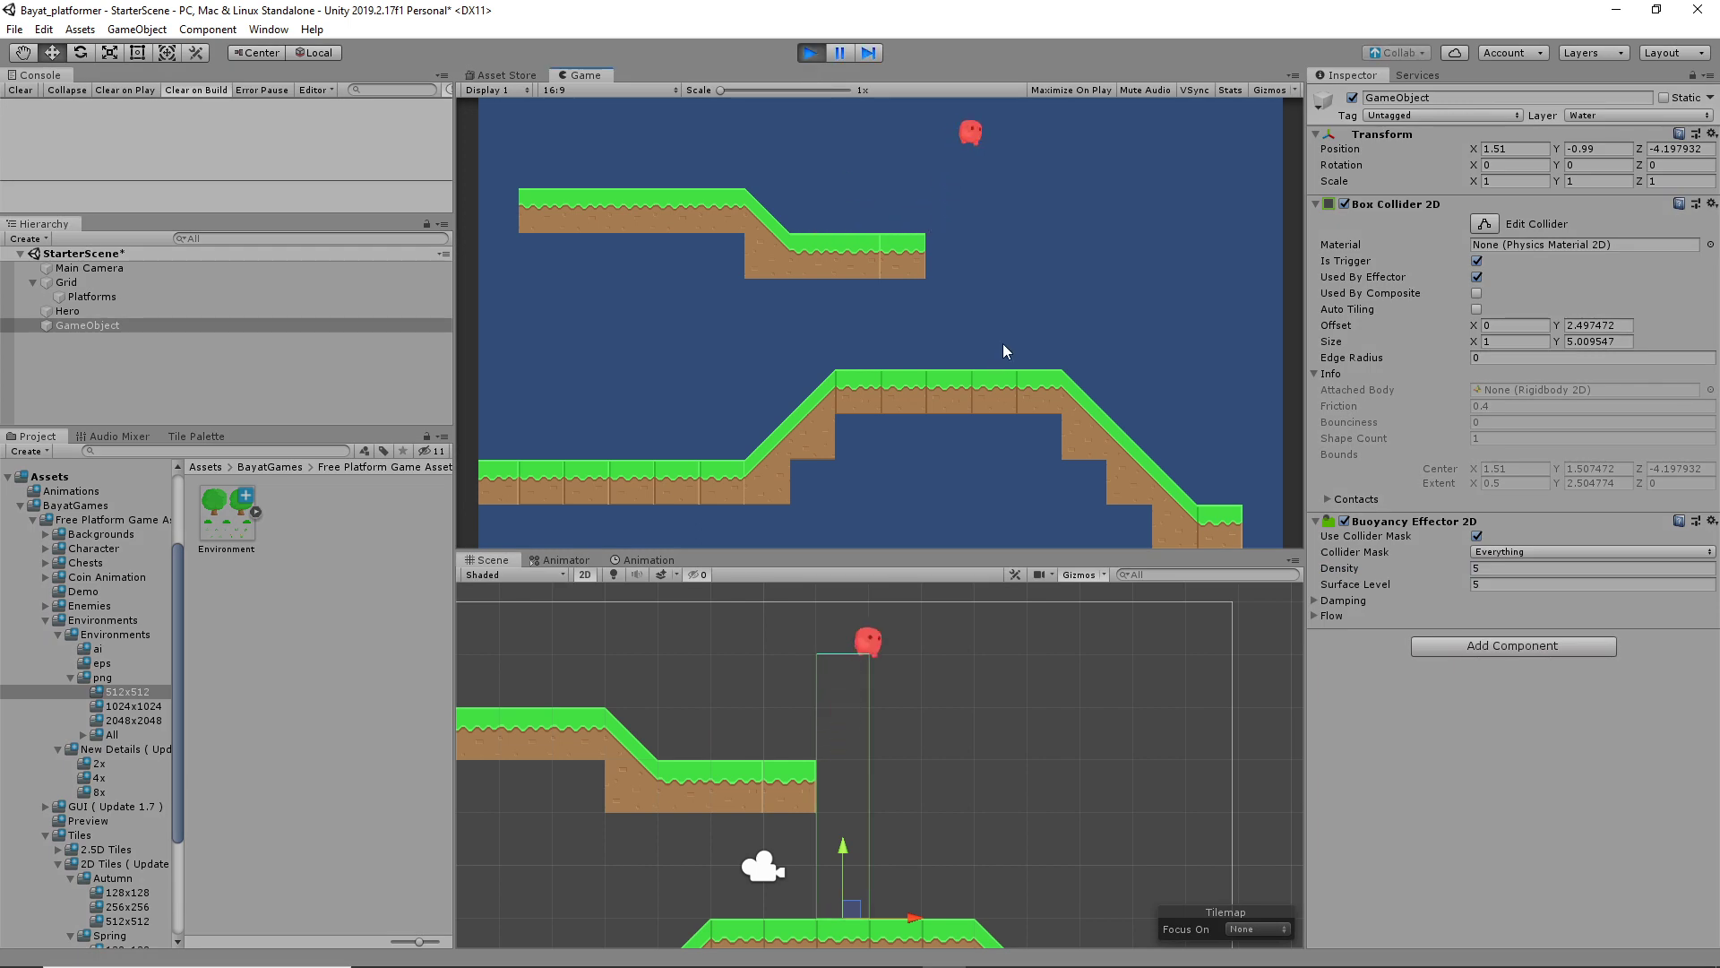
Test the buoyancy zone in the running game by moving the hero into it from the right and back out over the slope
{"action": "key", "text": "Left"}
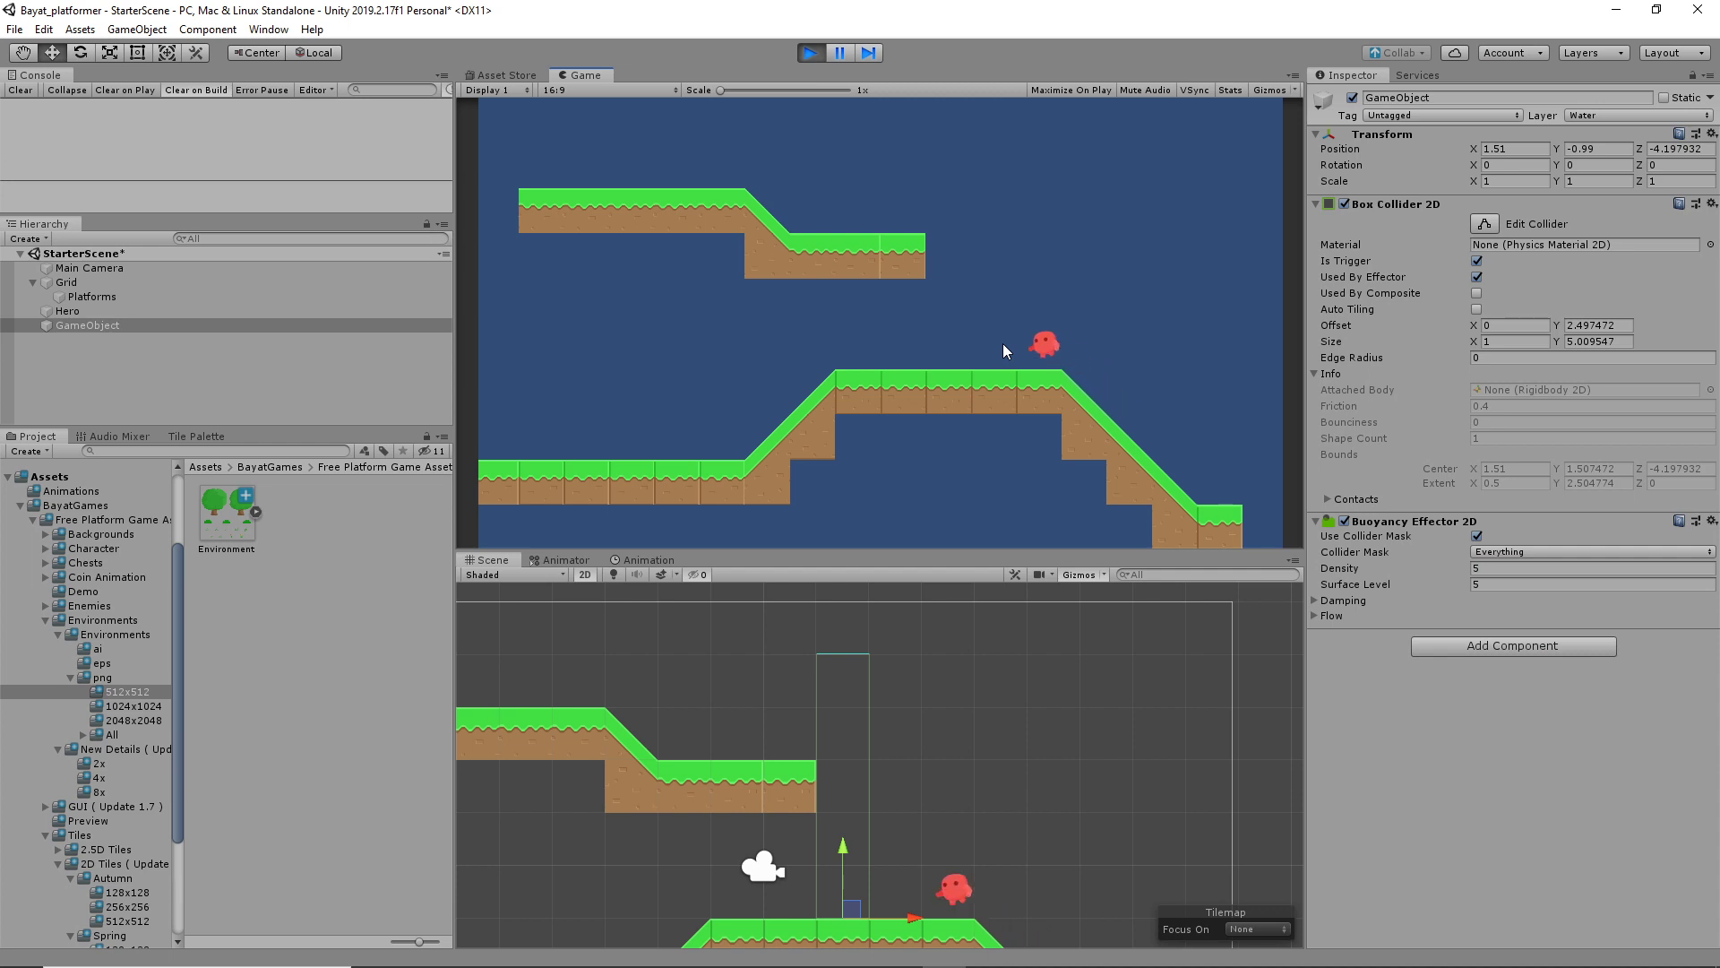
{"action": "key", "text": "Left"}
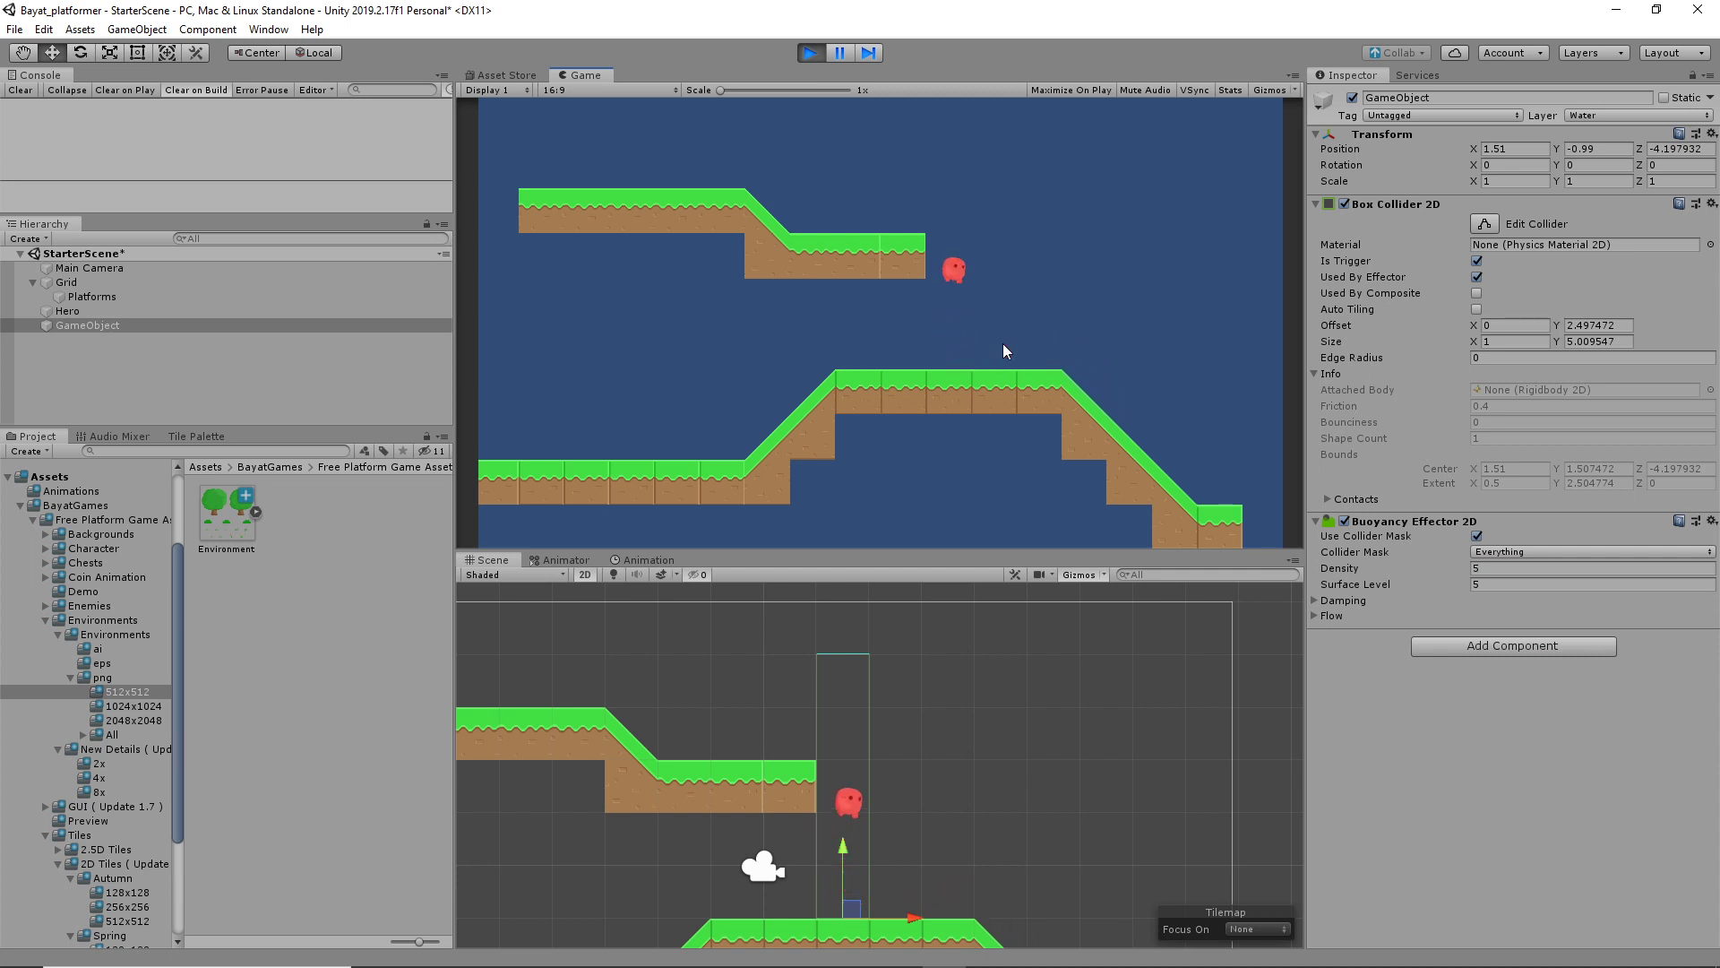
{"action": "key", "text": "Right"}
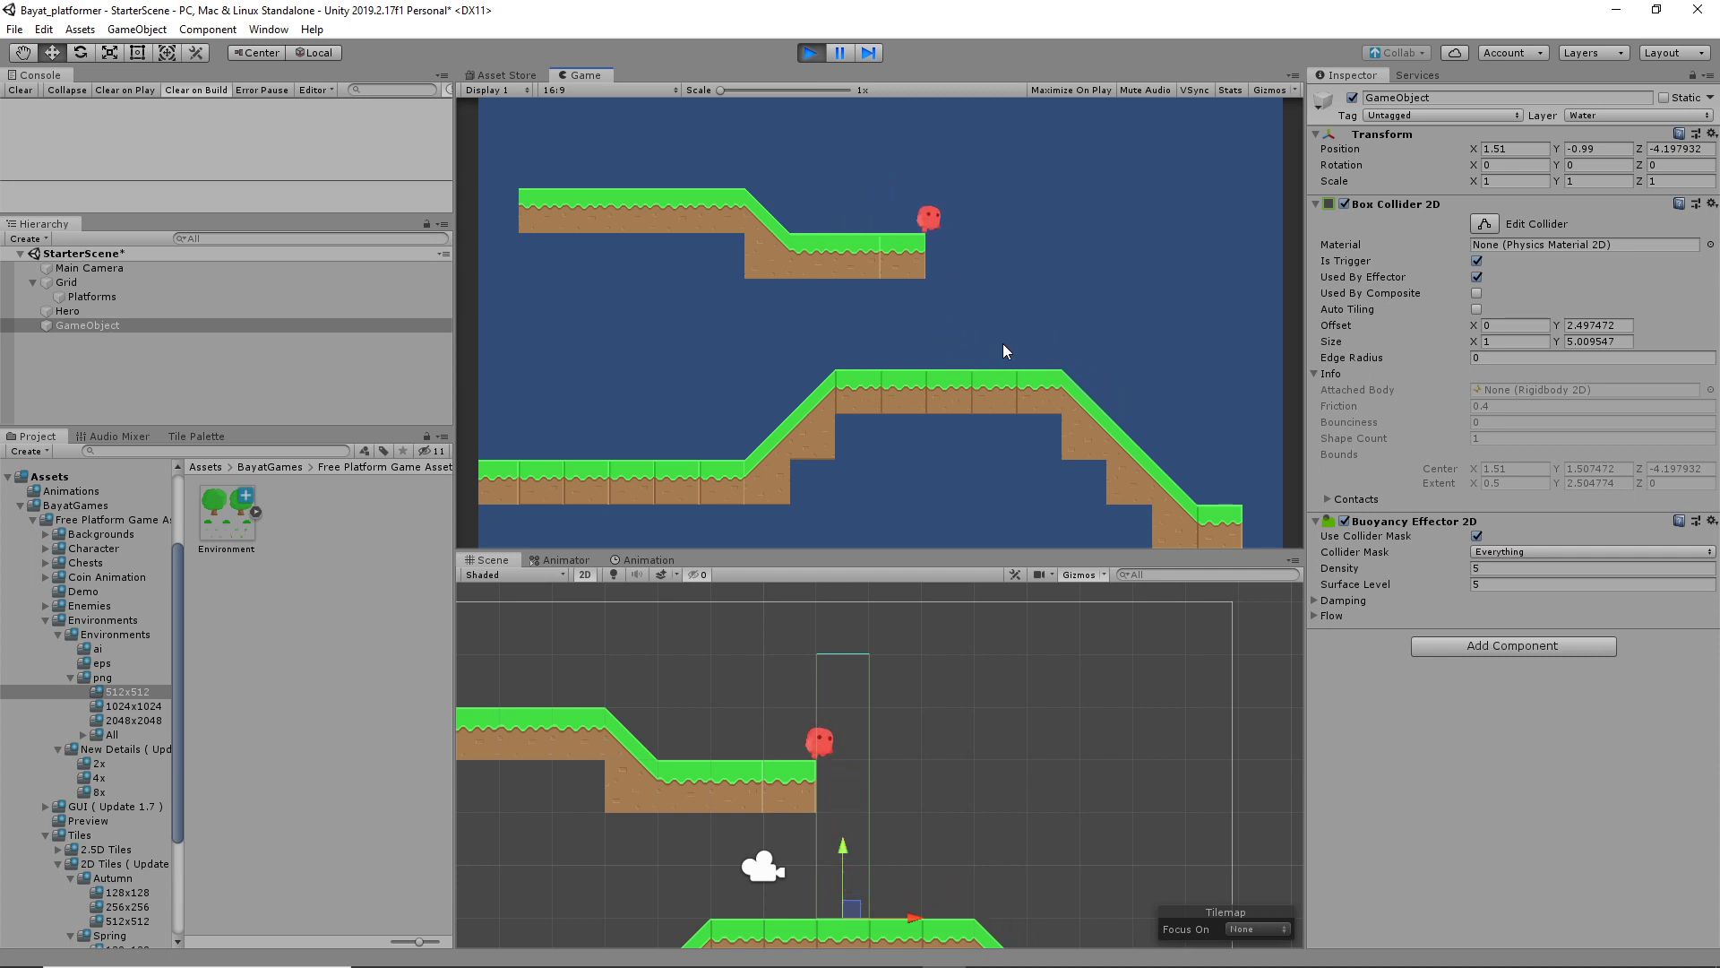
{"action": "key", "text": "Right"}
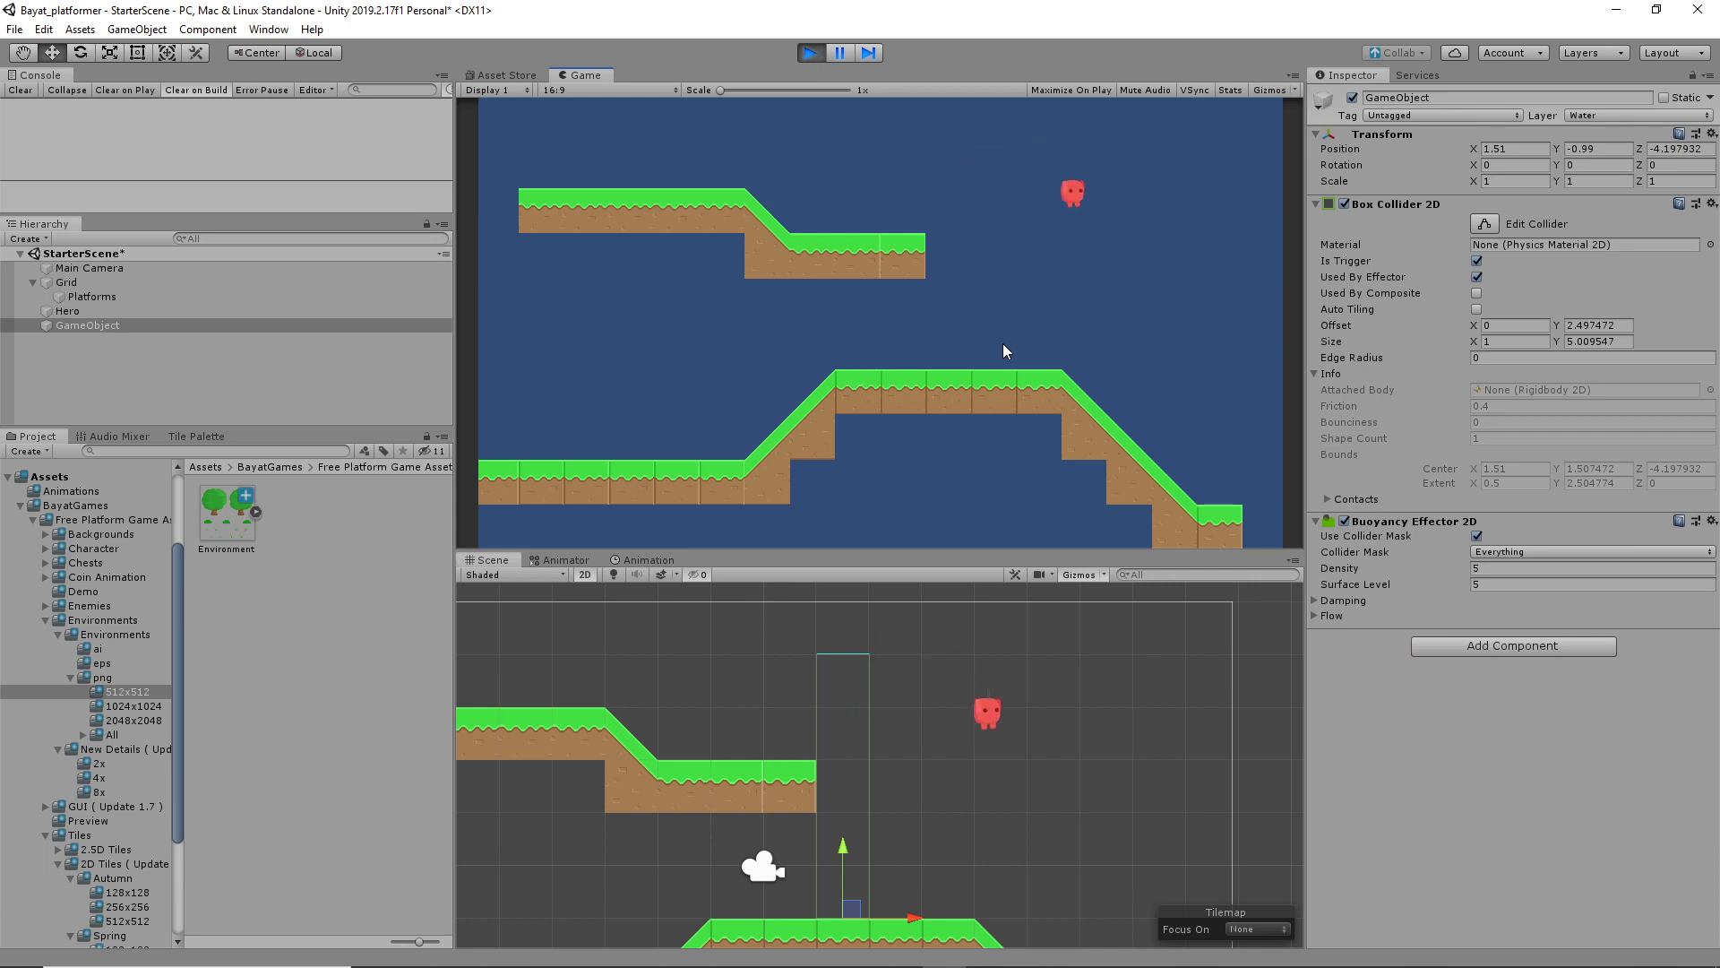
{"action": "key", "text": "Left"}
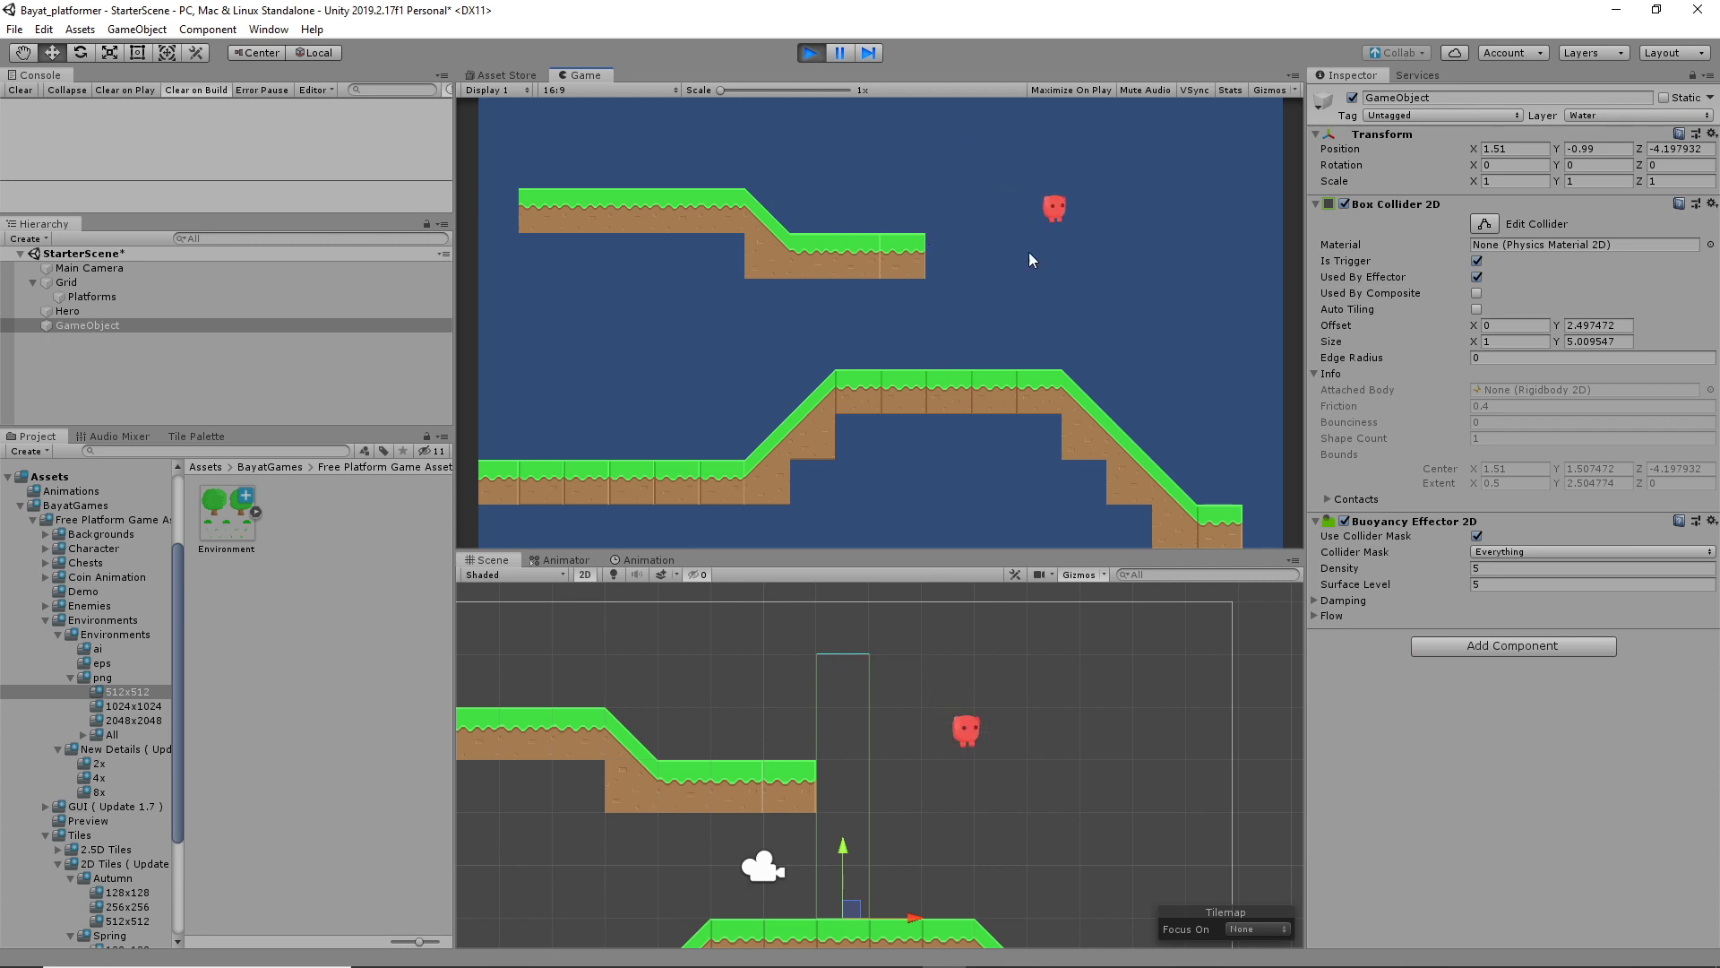
{"action": "key", "text": "Left"}
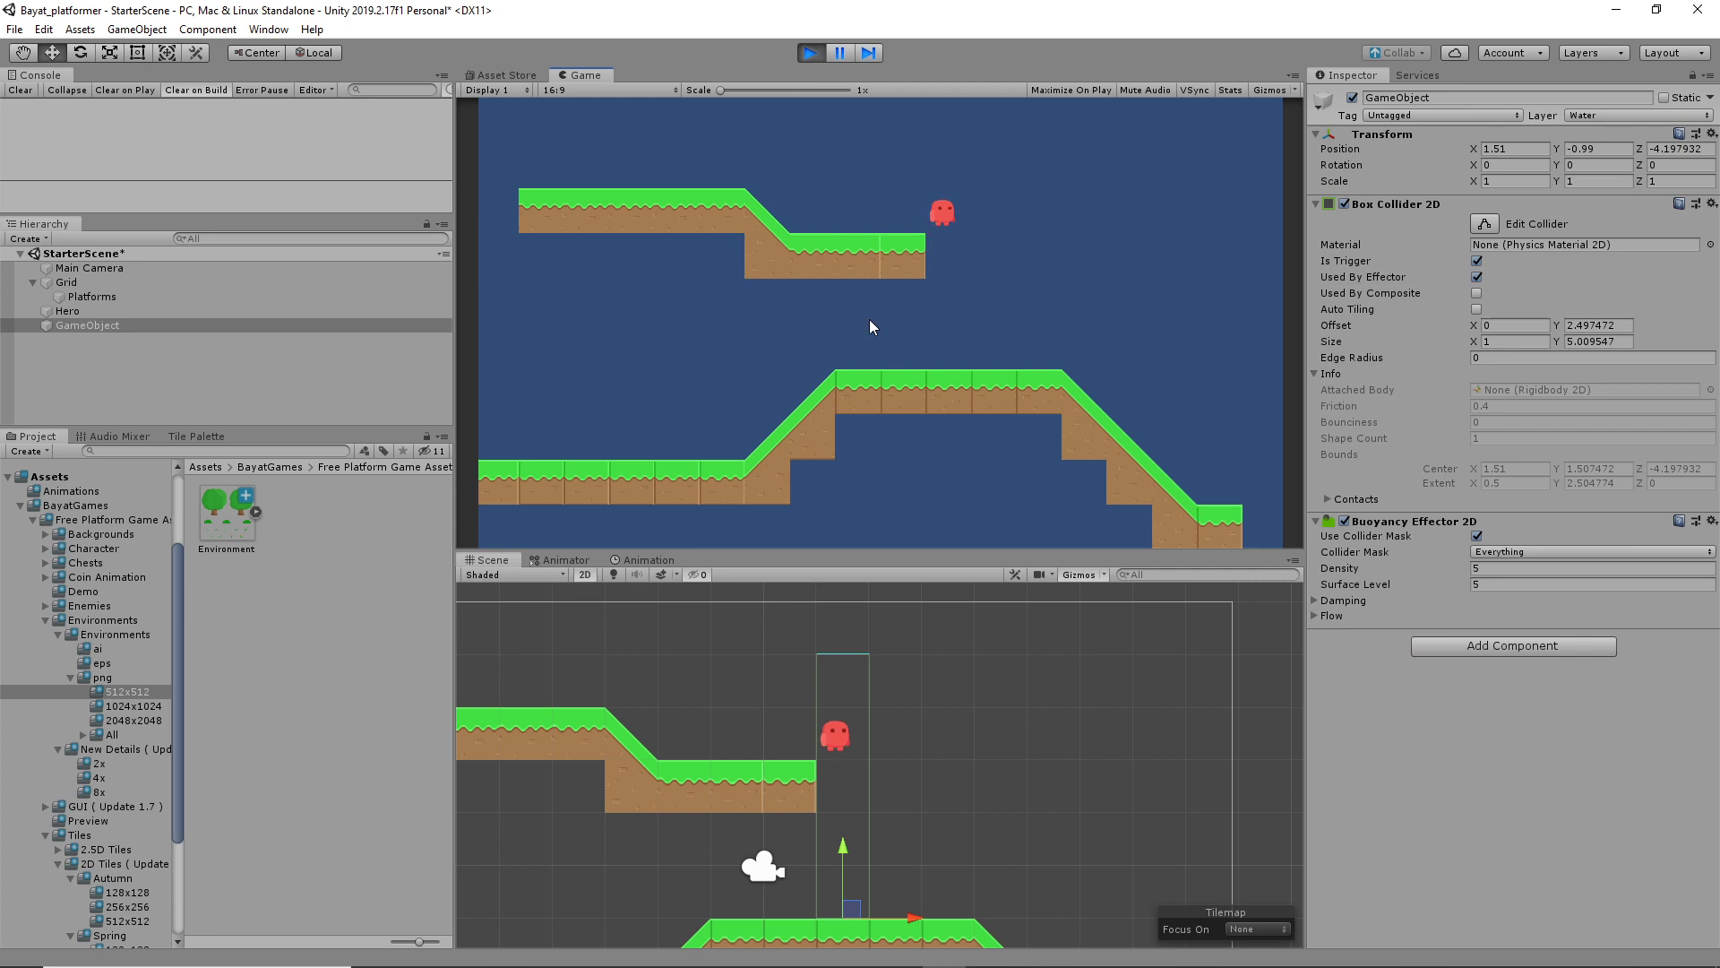
{"action": "key", "text": "Right"}
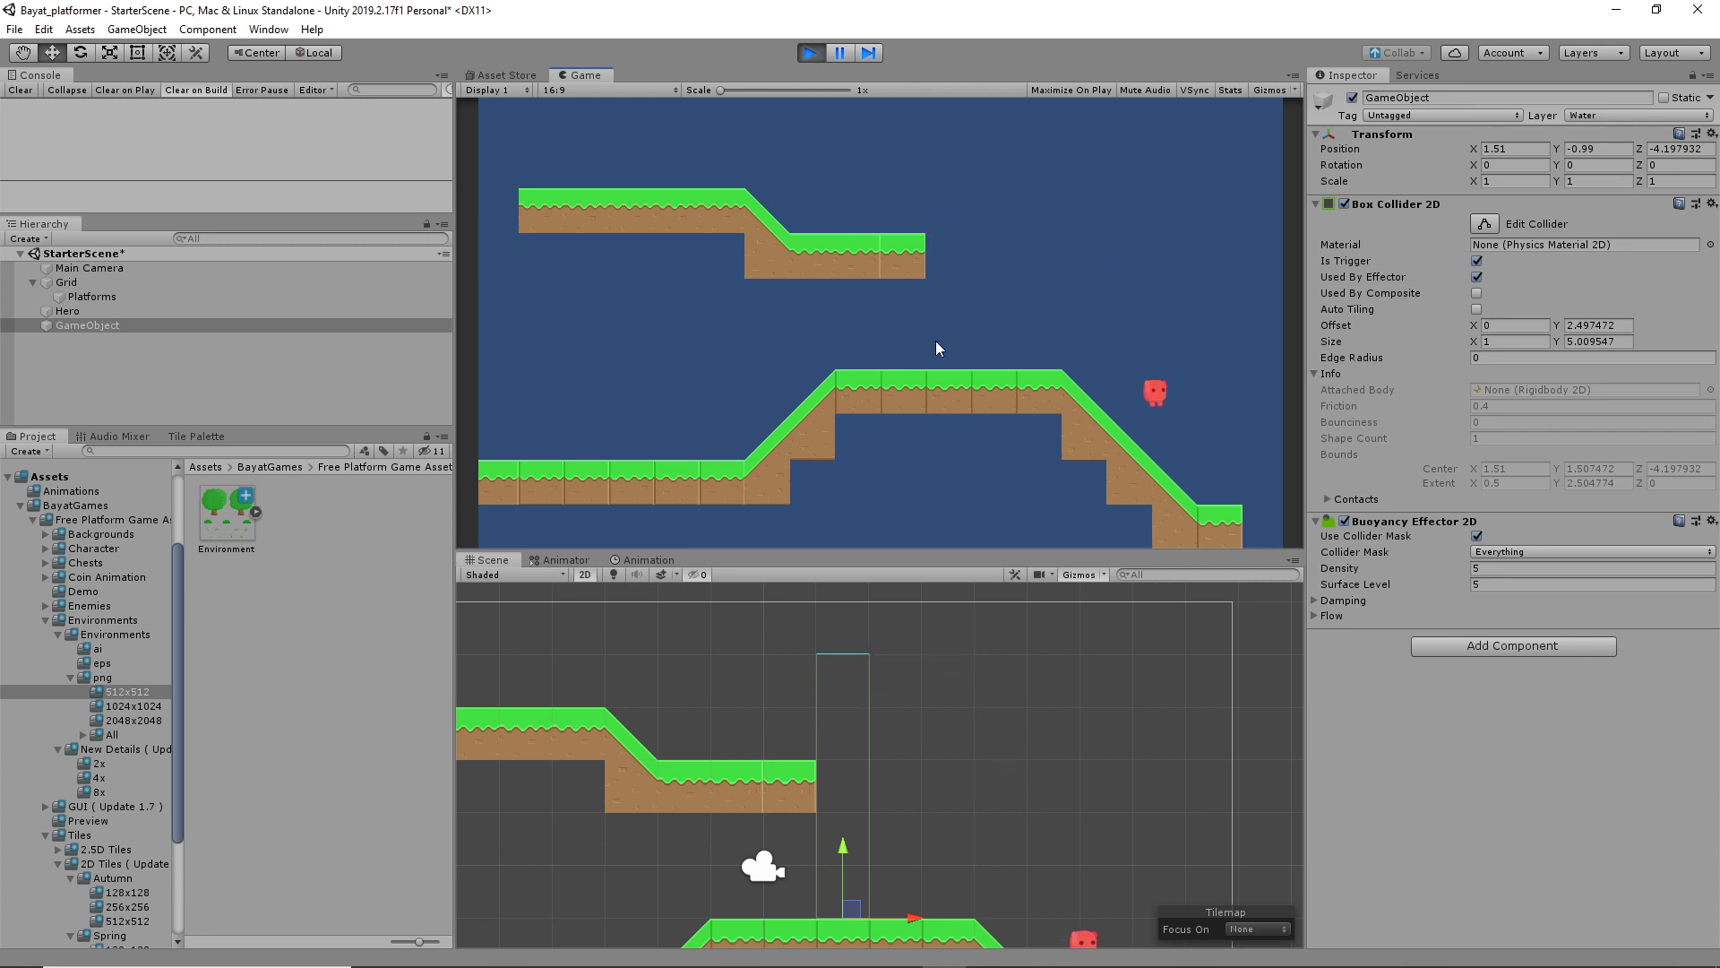
Walk the hero back along the hilltop through the buoyancy zone and jump into it from its left side
{"action": "key", "text": "Left"}
{"action": "key", "text": "Left"}
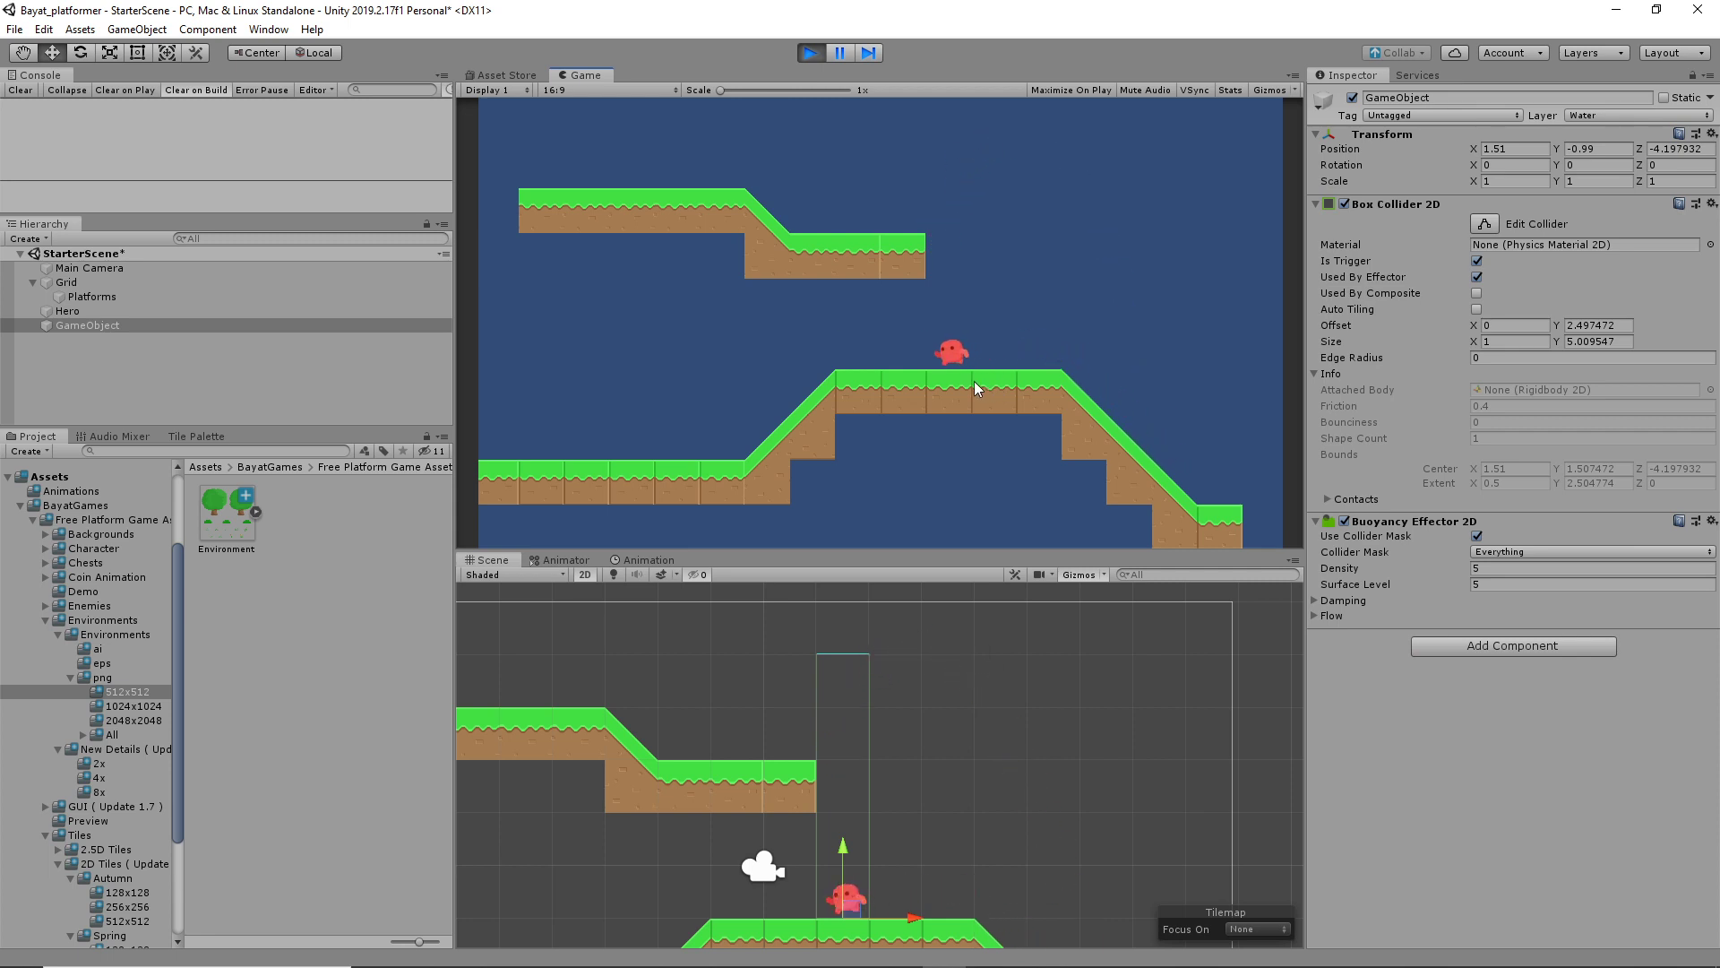
{"action": "key", "text": "Left"}
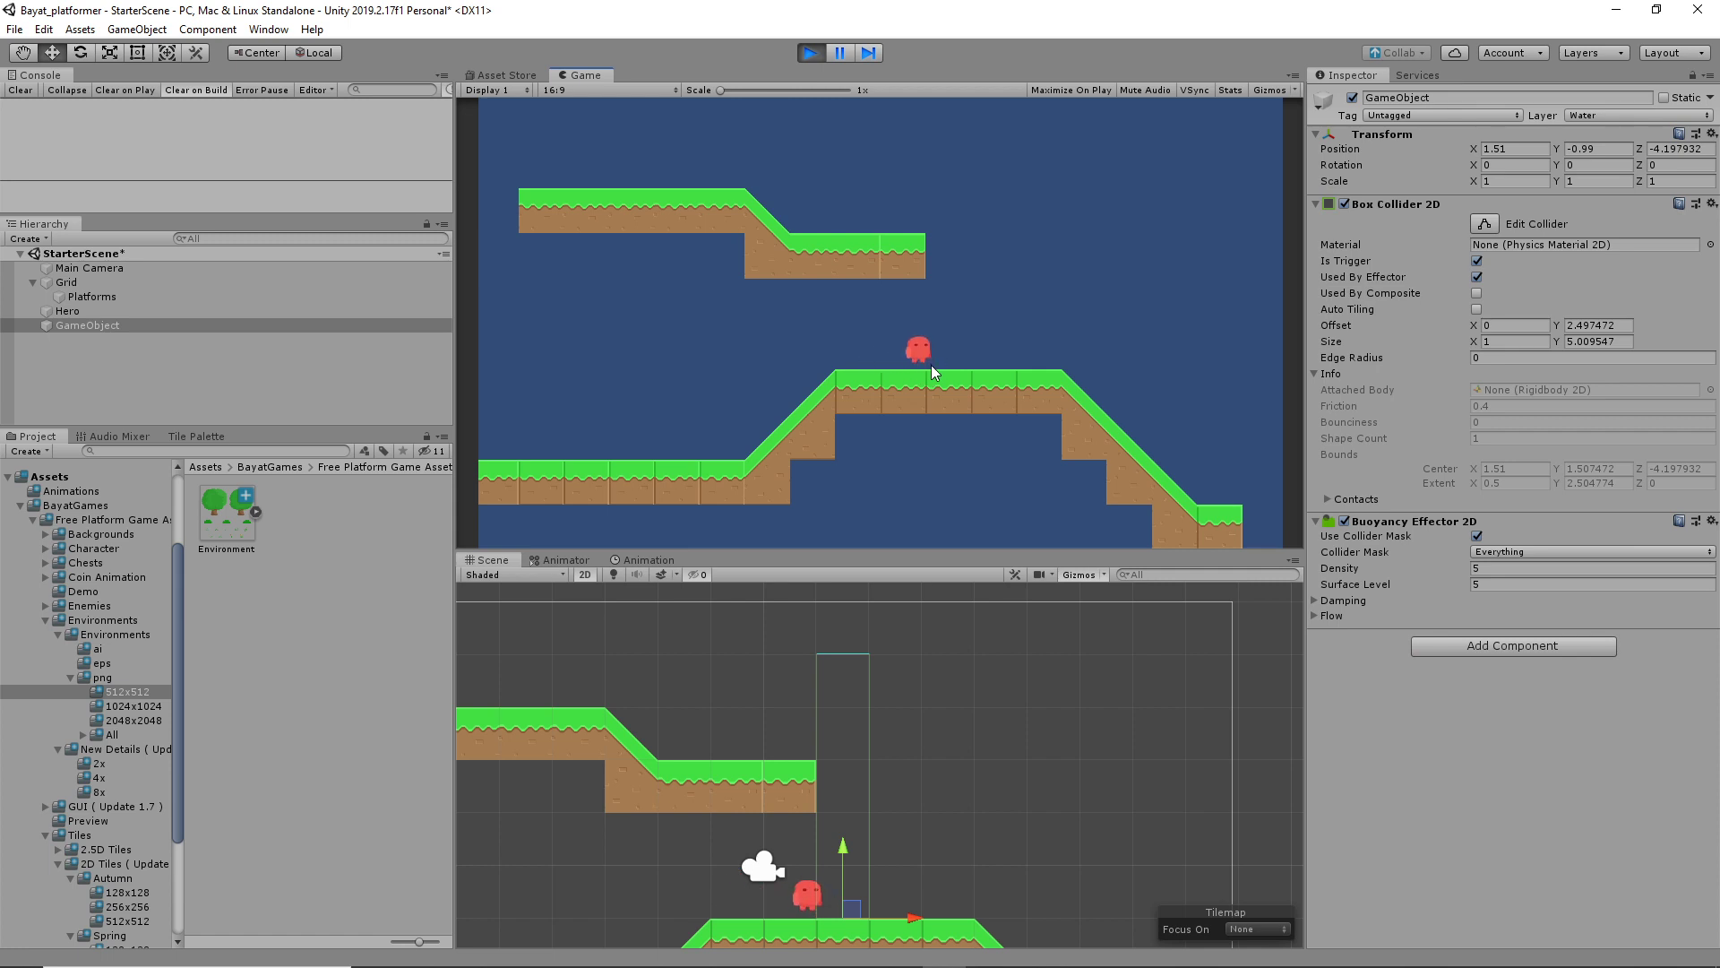
{"action": "key", "text": "Right"}
{"action": "key", "text": "space"}
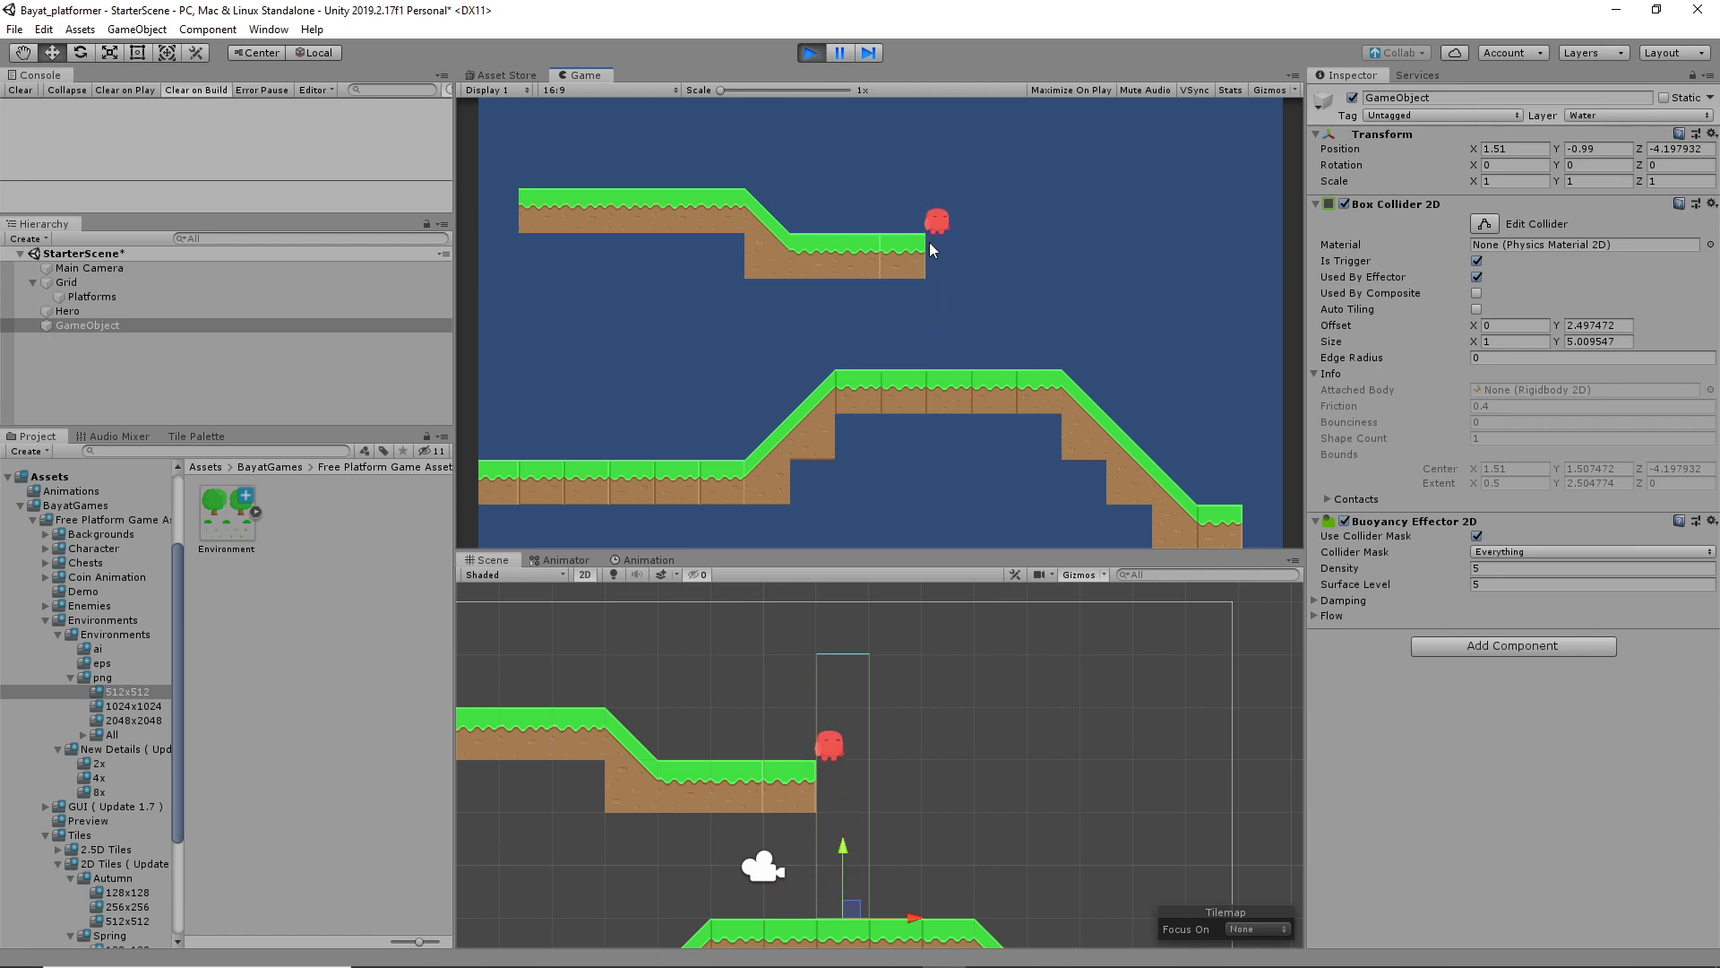
Steer the hero left and right while it floats in the buoyancy zone, and end on the hilltop right of the zone
{"action": "key", "text": "Left"}
{"action": "key", "text": "Right"}
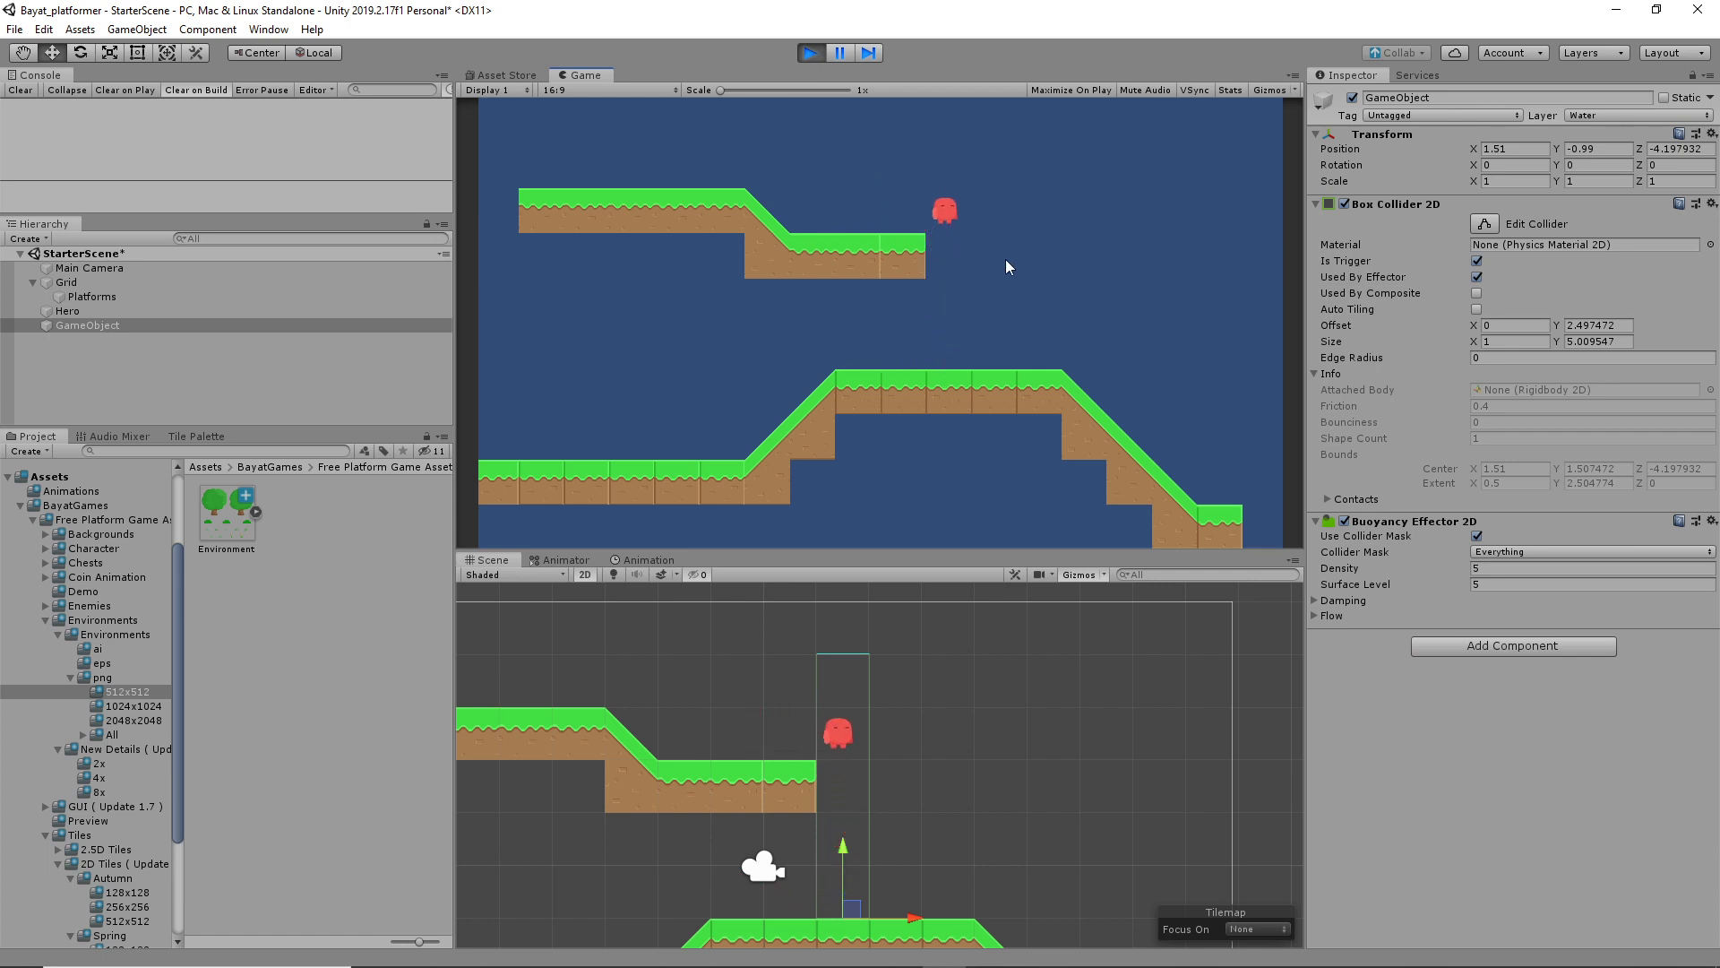
{"action": "key", "text": "Left"}
{"action": "key", "text": "Right"}
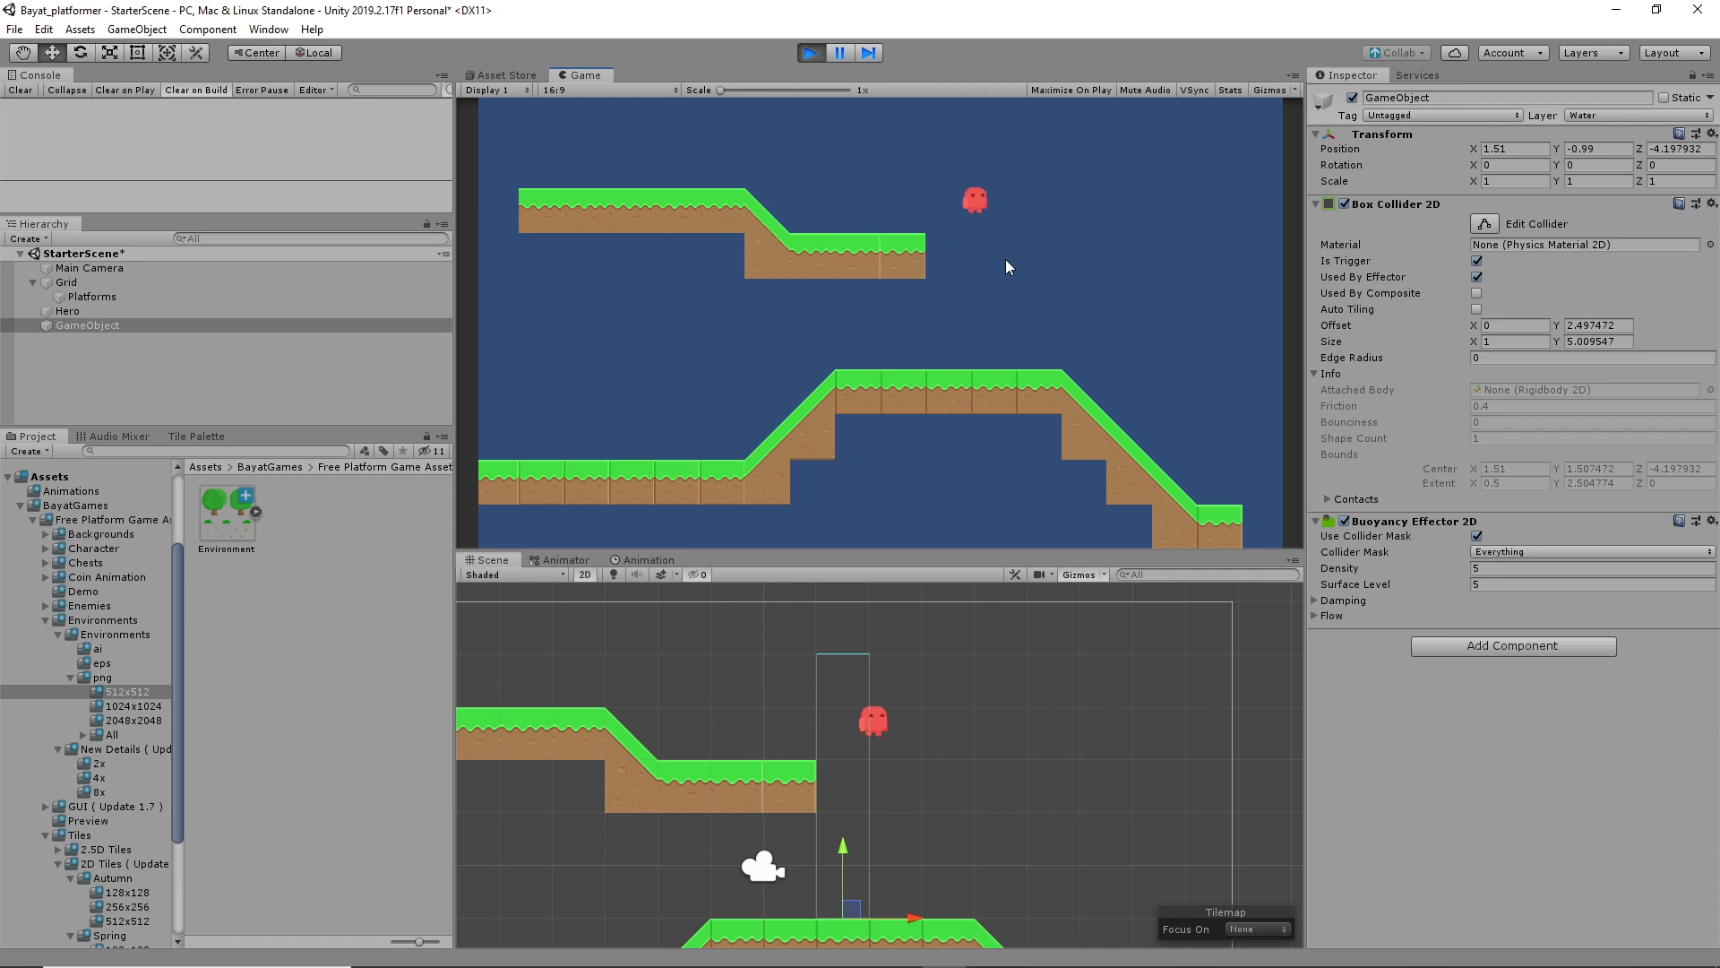
{"action": "key", "text": "Left"}
{"action": "key", "text": "Right"}
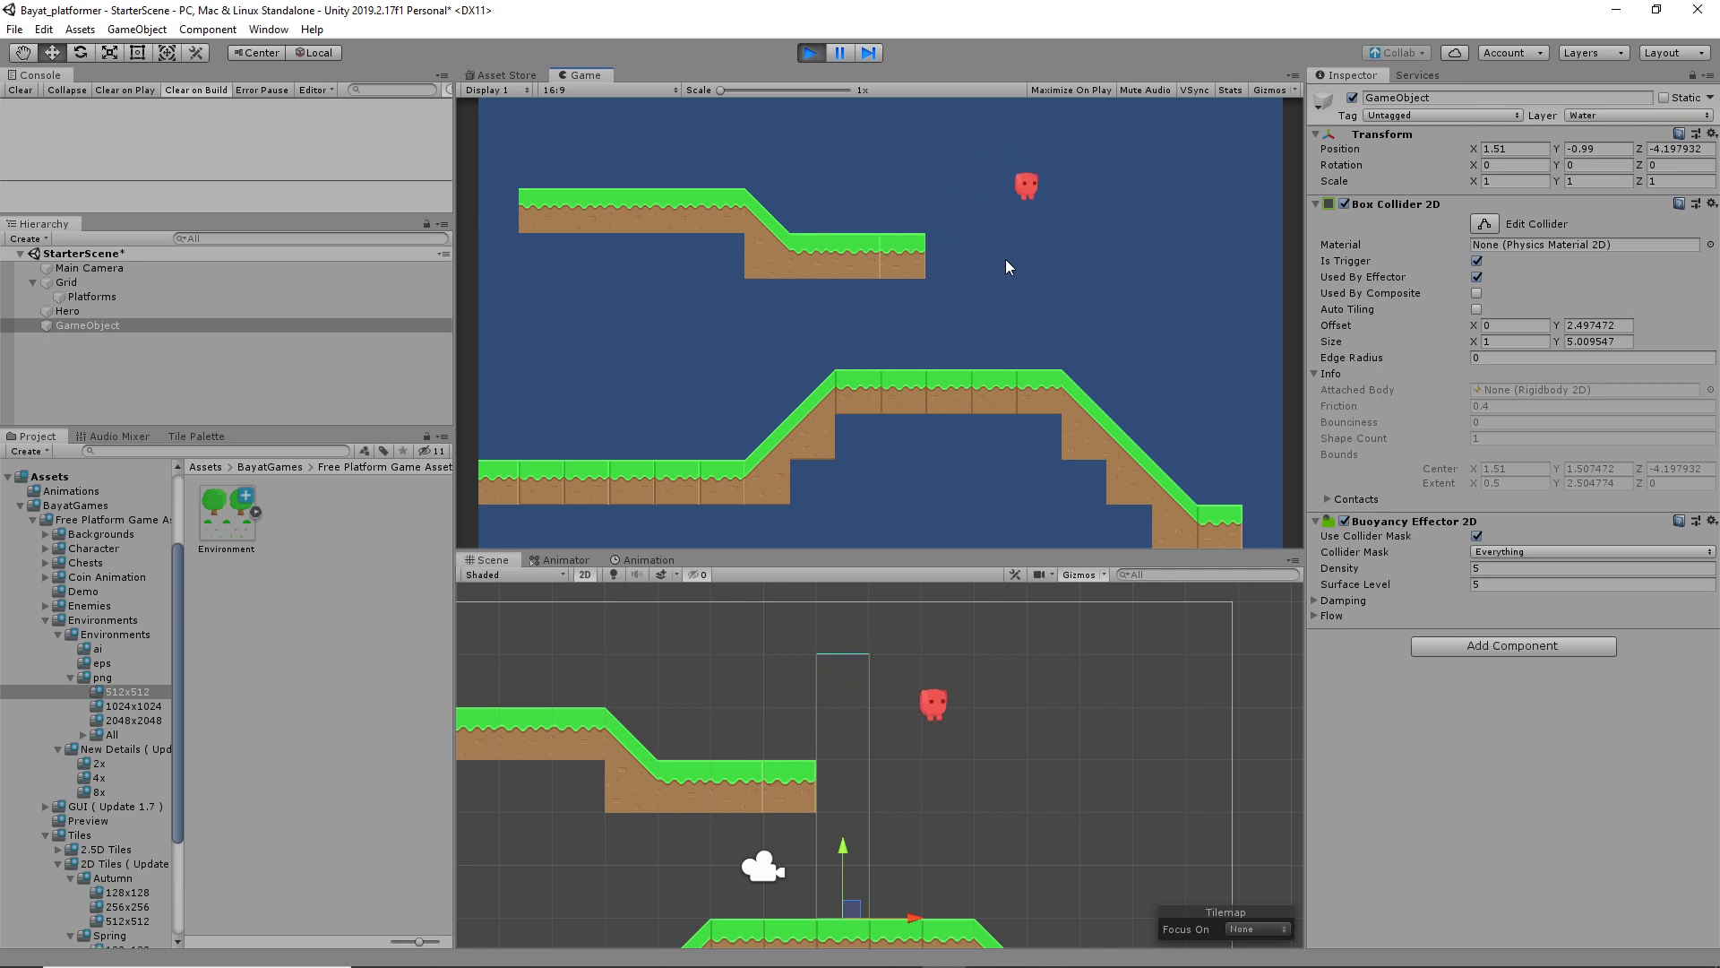
{"action": "key", "text": "Left"}
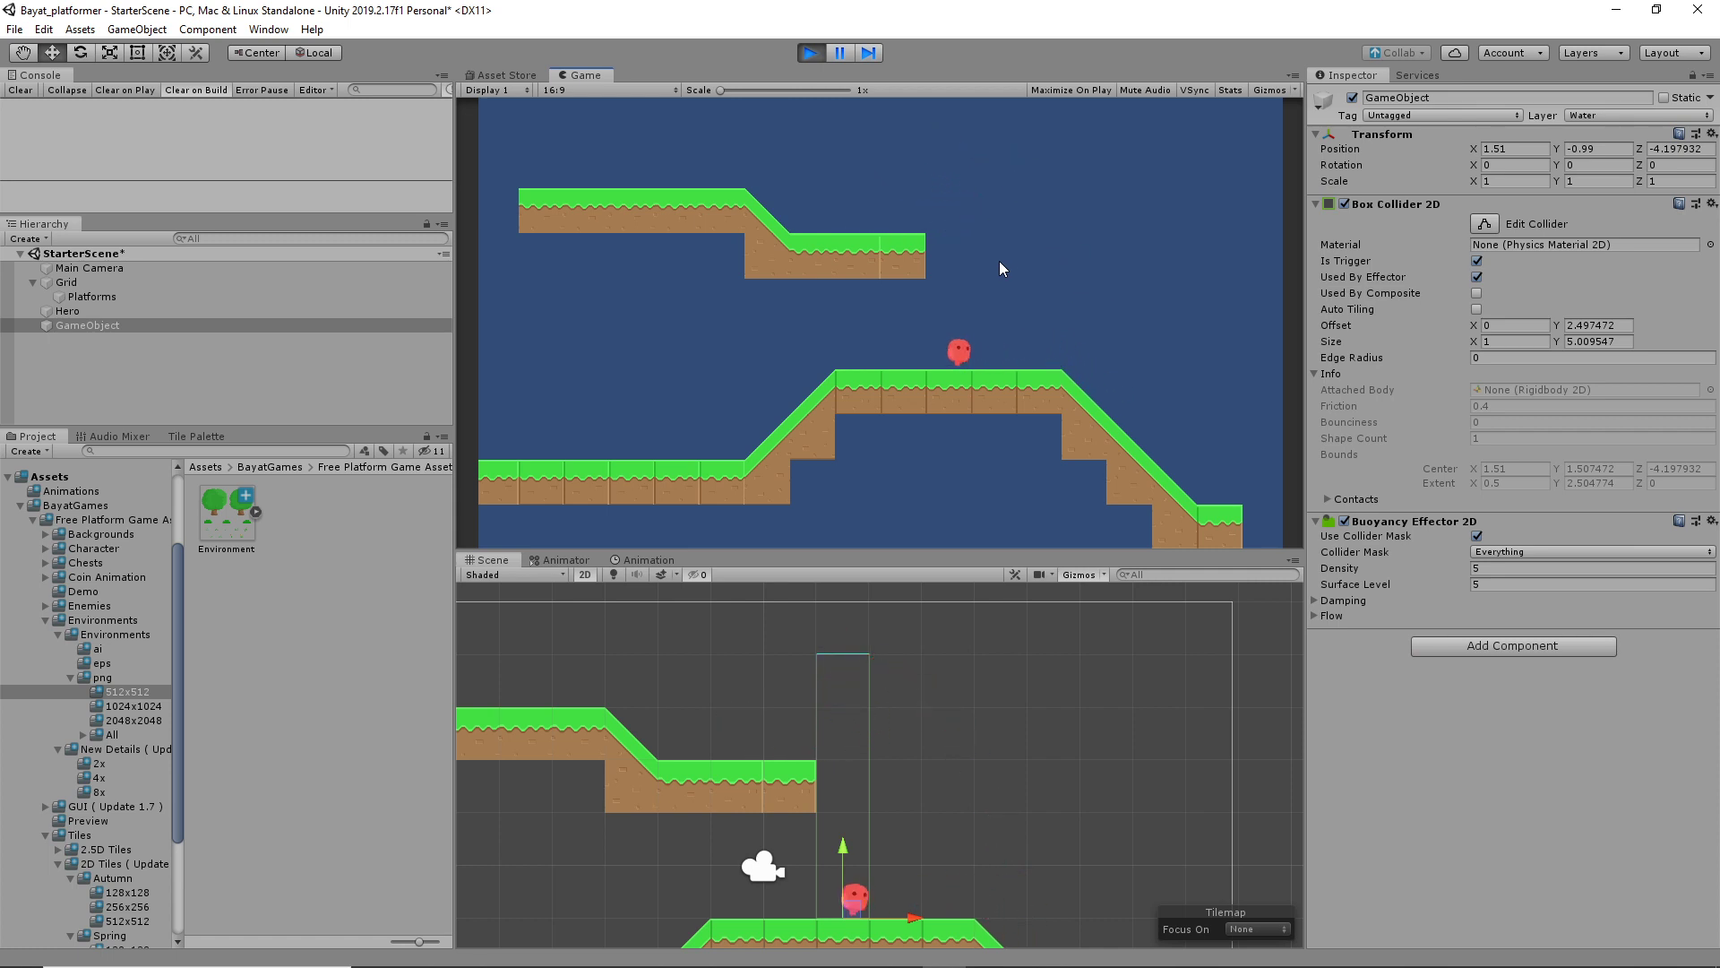
{"action": "key", "text": "Right"}
{"action": "key", "text": "Left"}
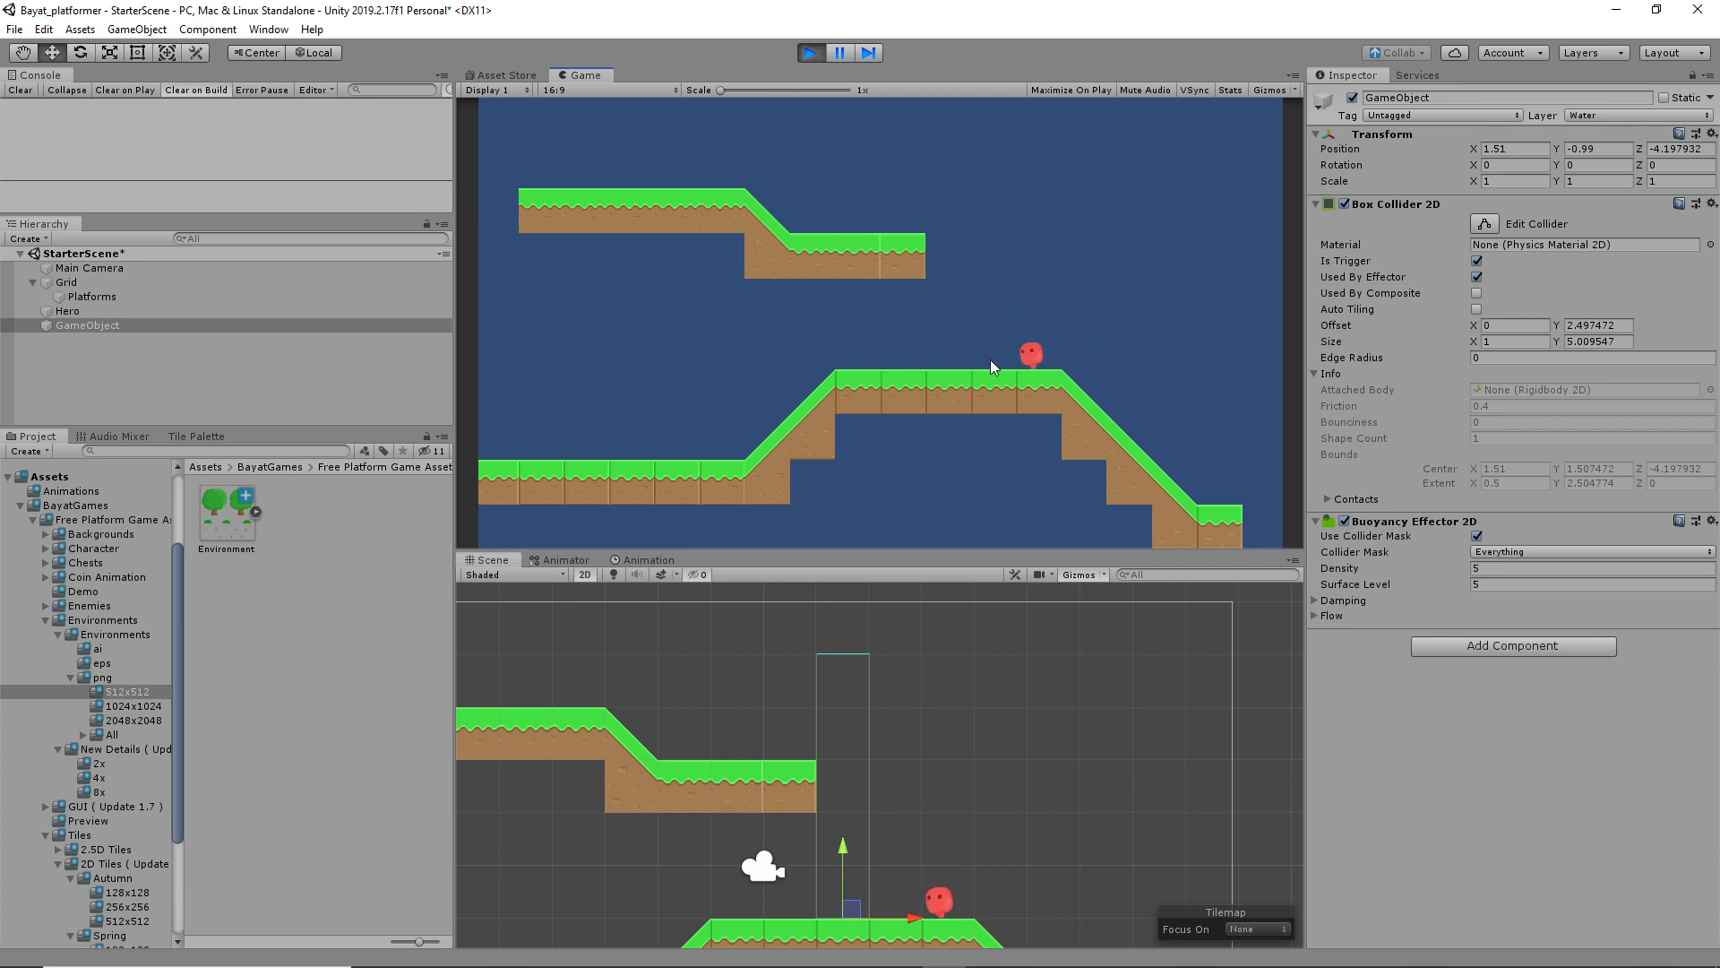
{"action": "key", "text": "Right"}
Stop the game and add a Particle System component to the buoyancy GameObject
{"action": "left_click", "coordinate": [1534, 643]}
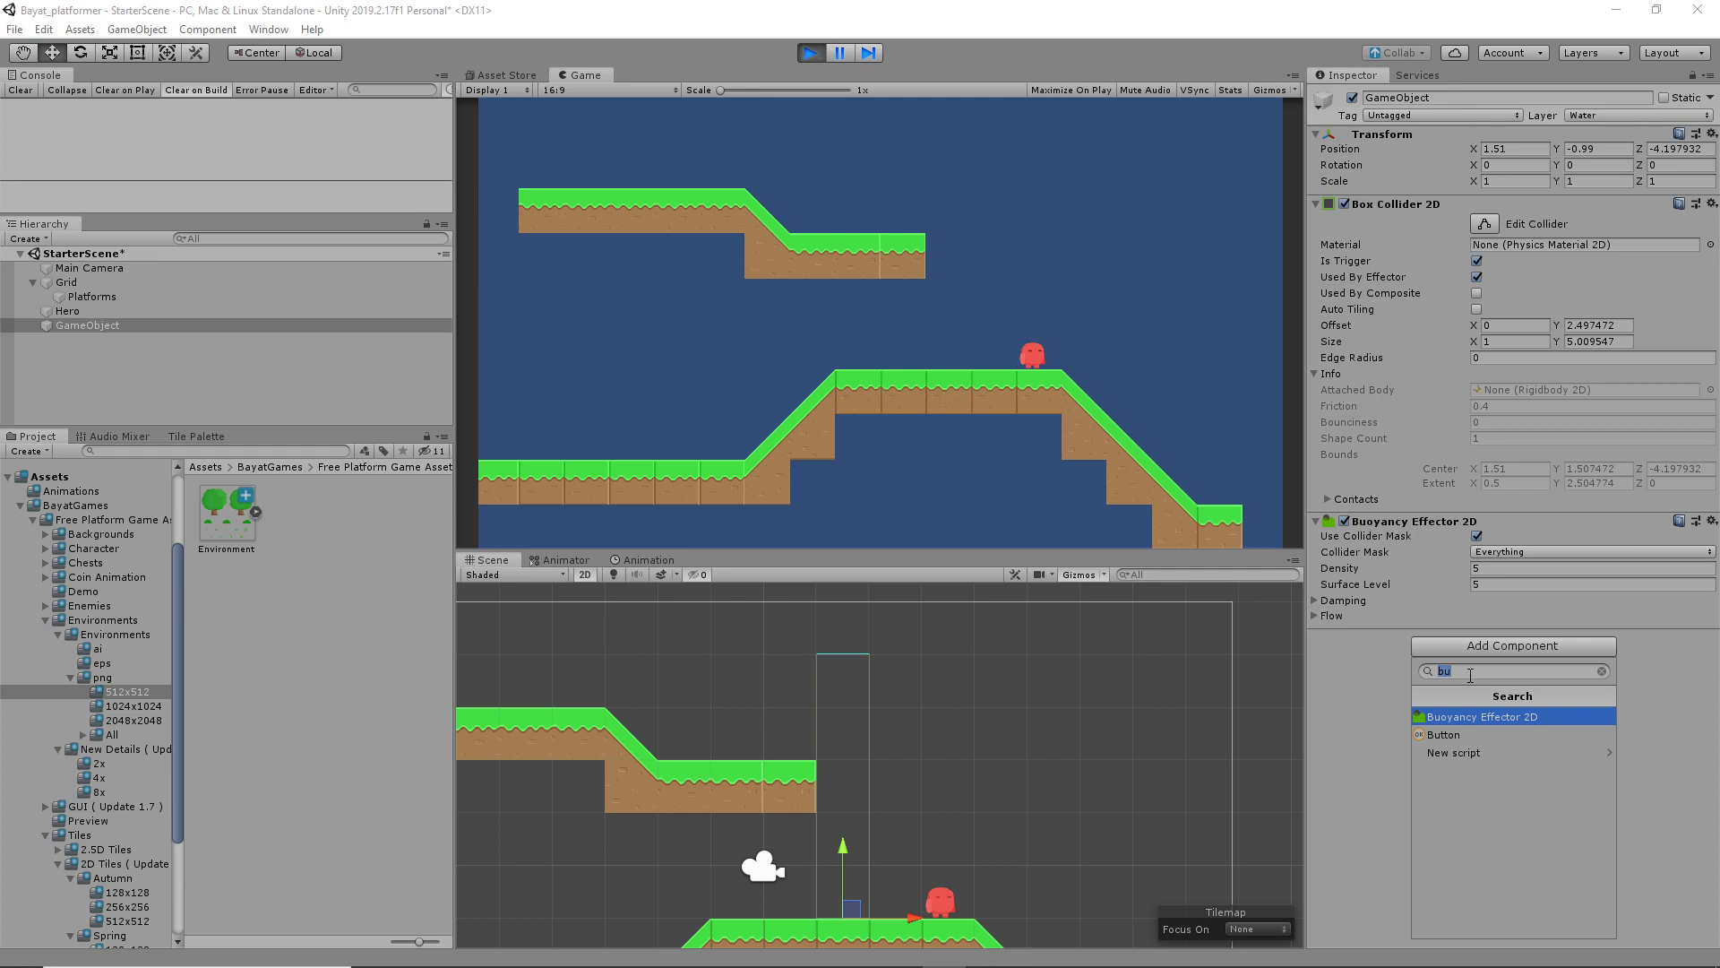
{"action": "type", "text": "par"}
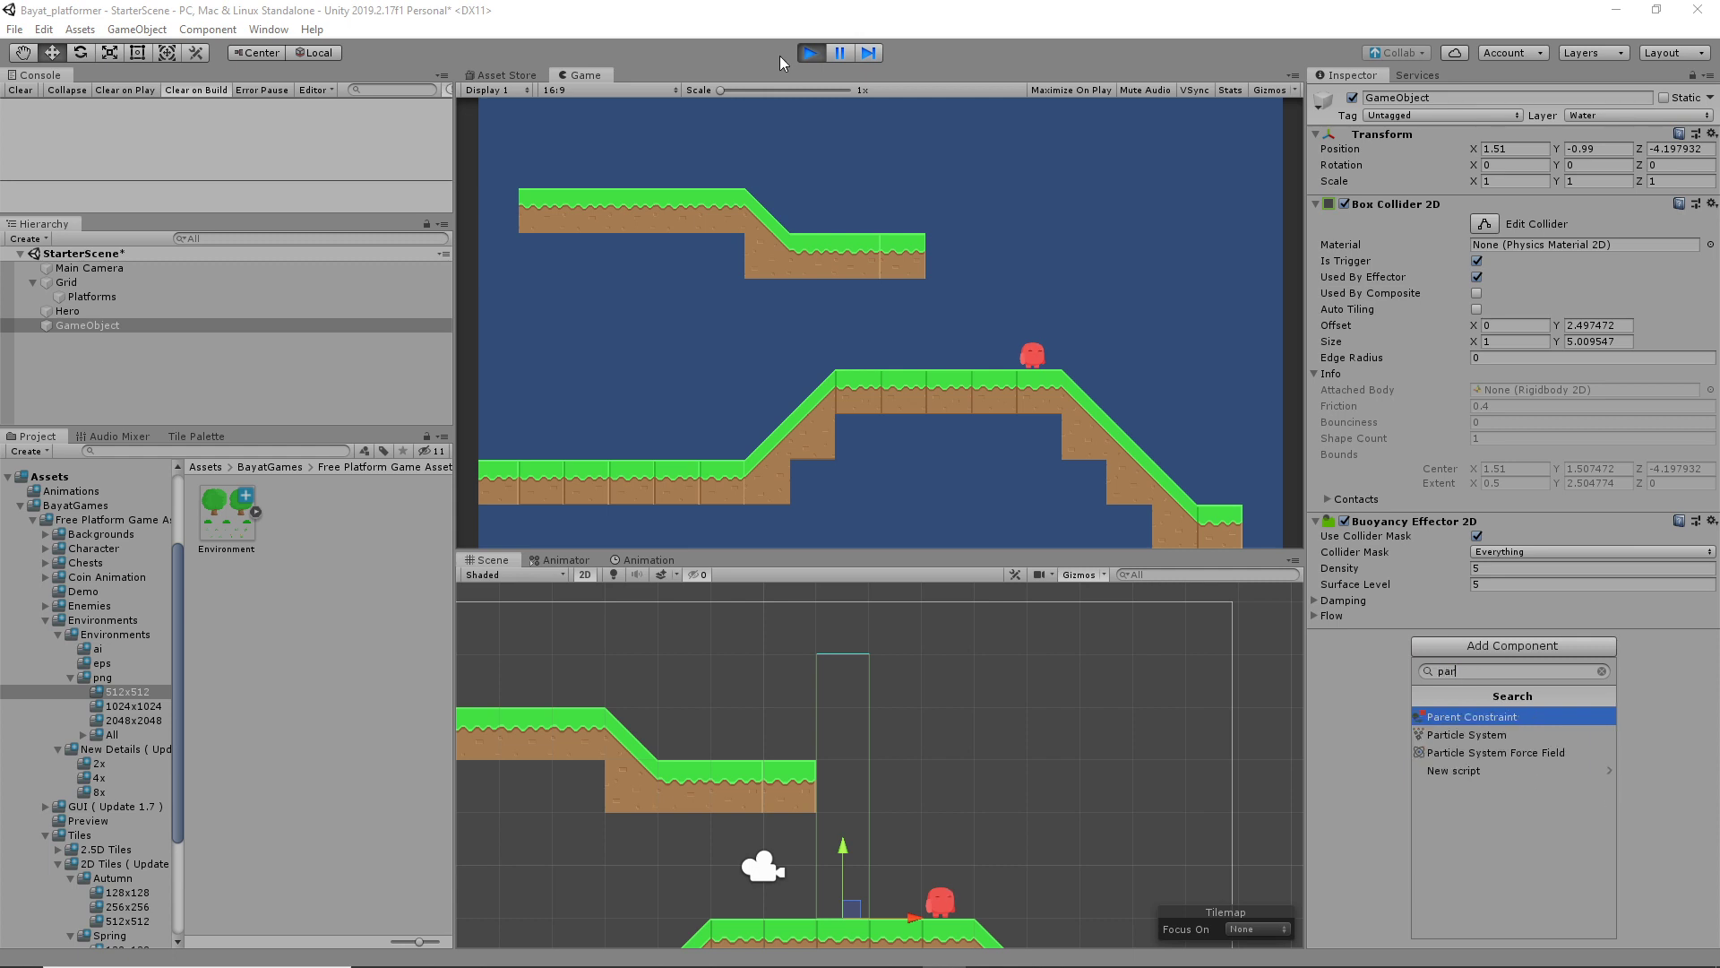
{"action": "left_click", "coordinate": [819, 58]}
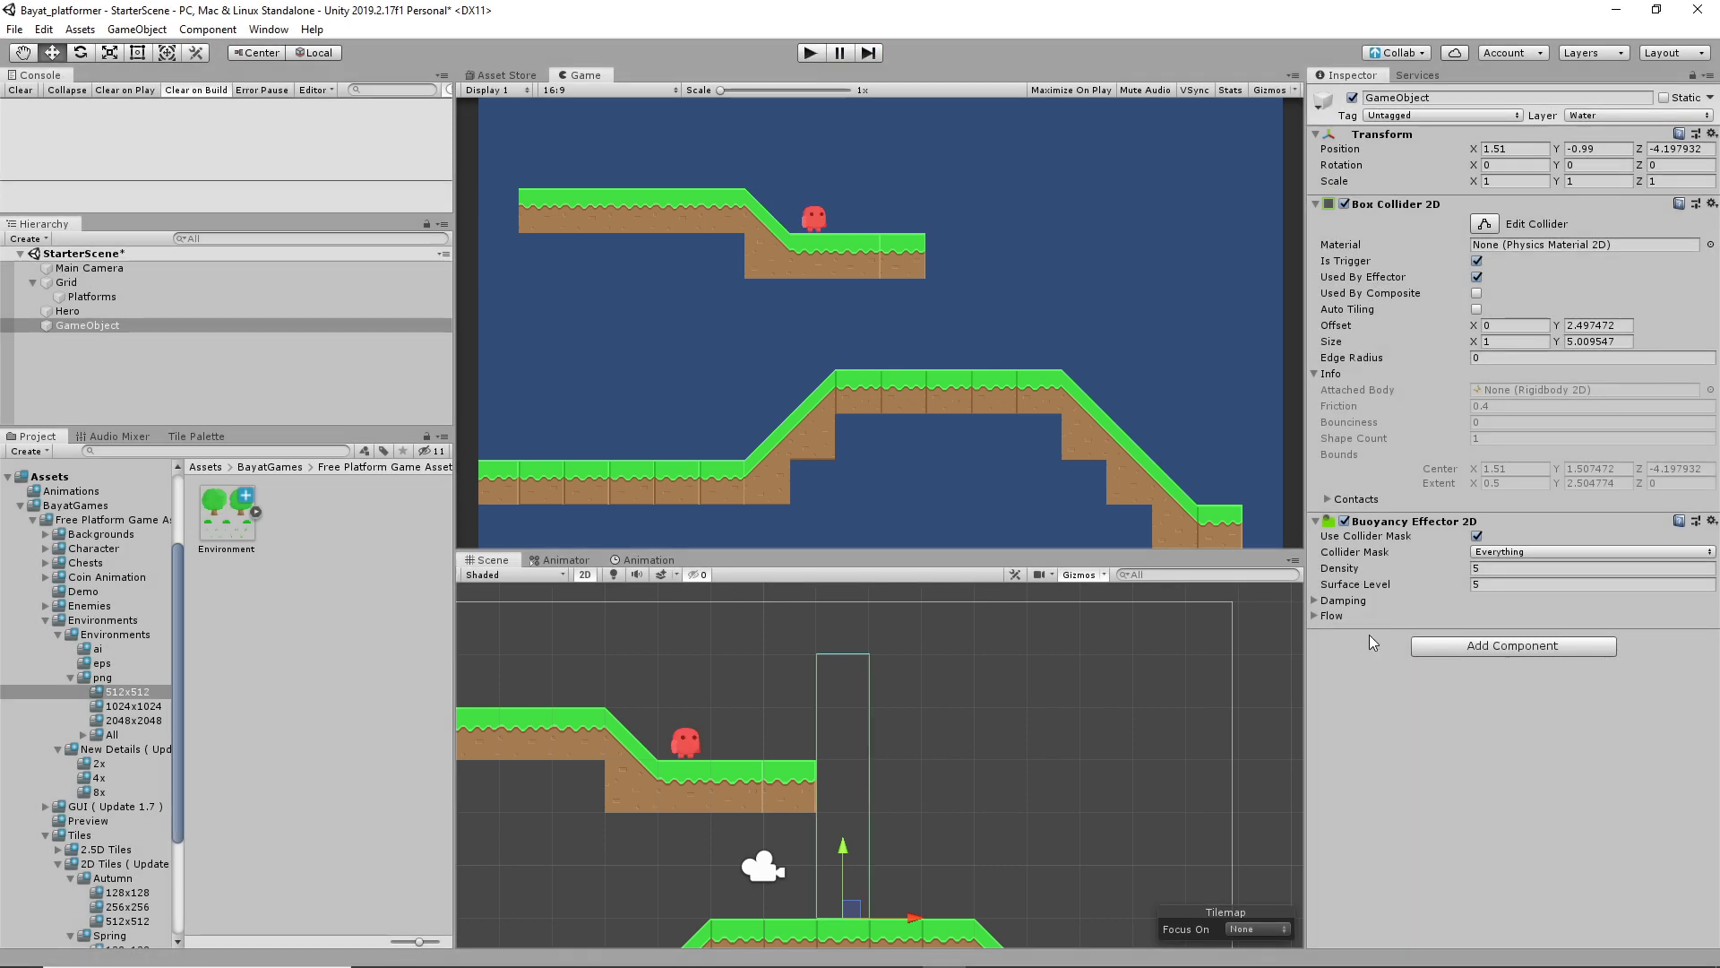
{"action": "left_click", "coordinate": [1470, 647]}
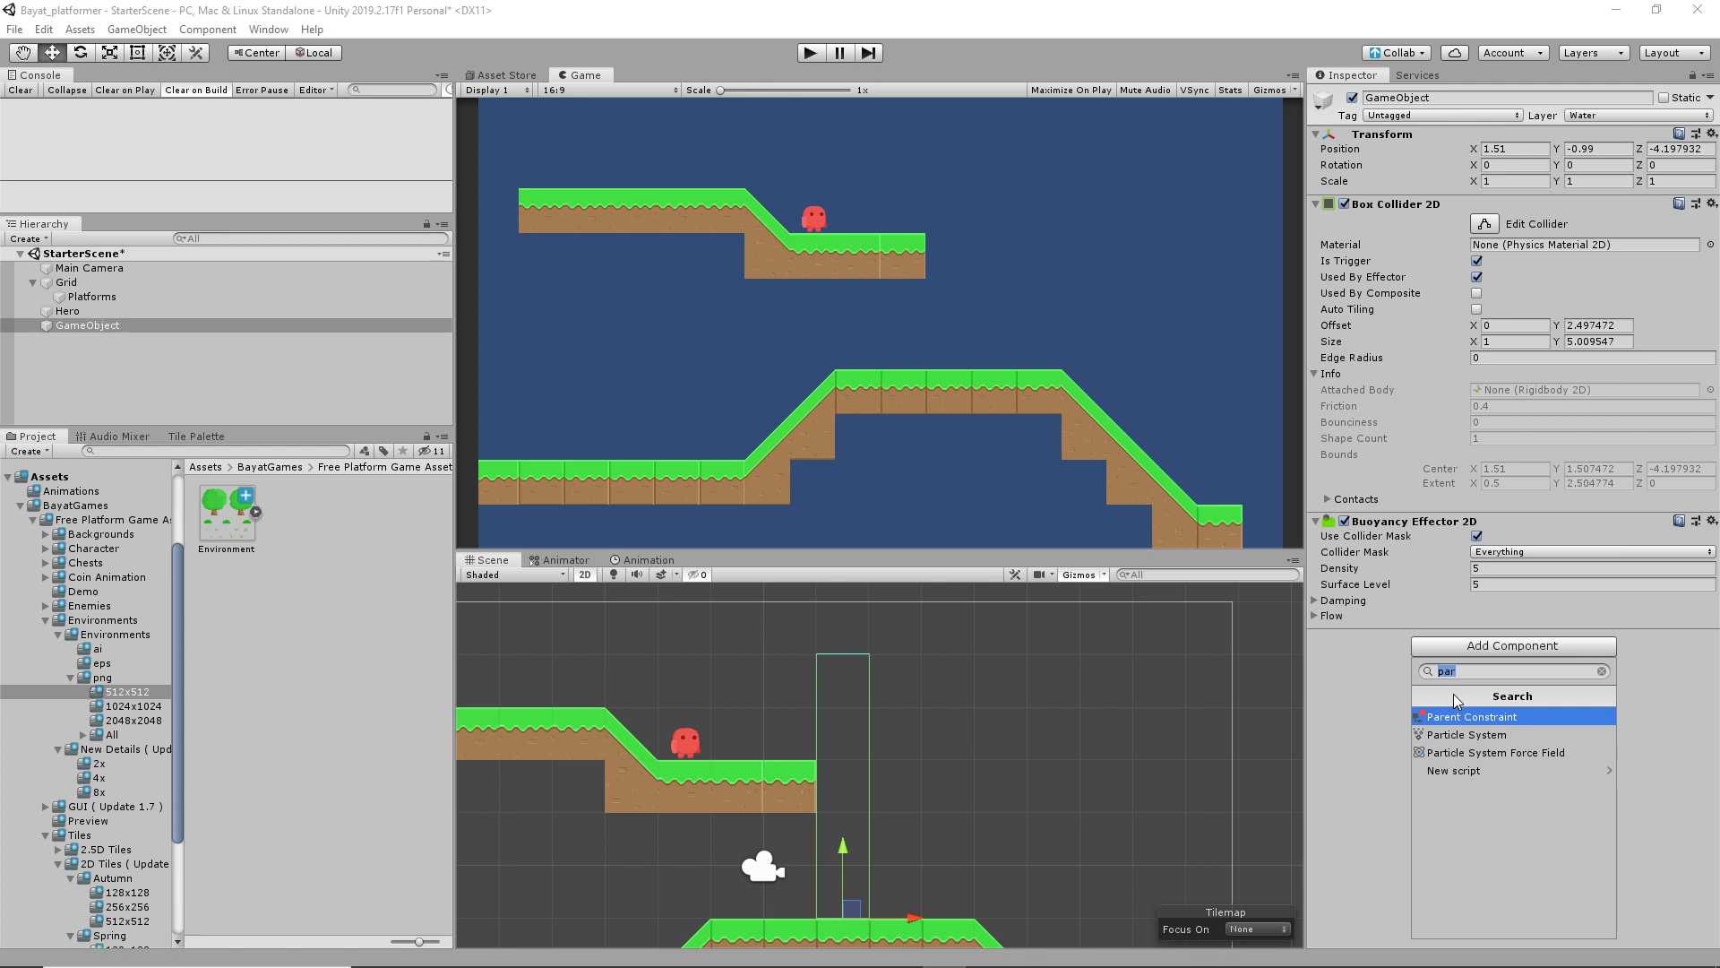
{"action": "left_click", "coordinate": [1521, 735]}
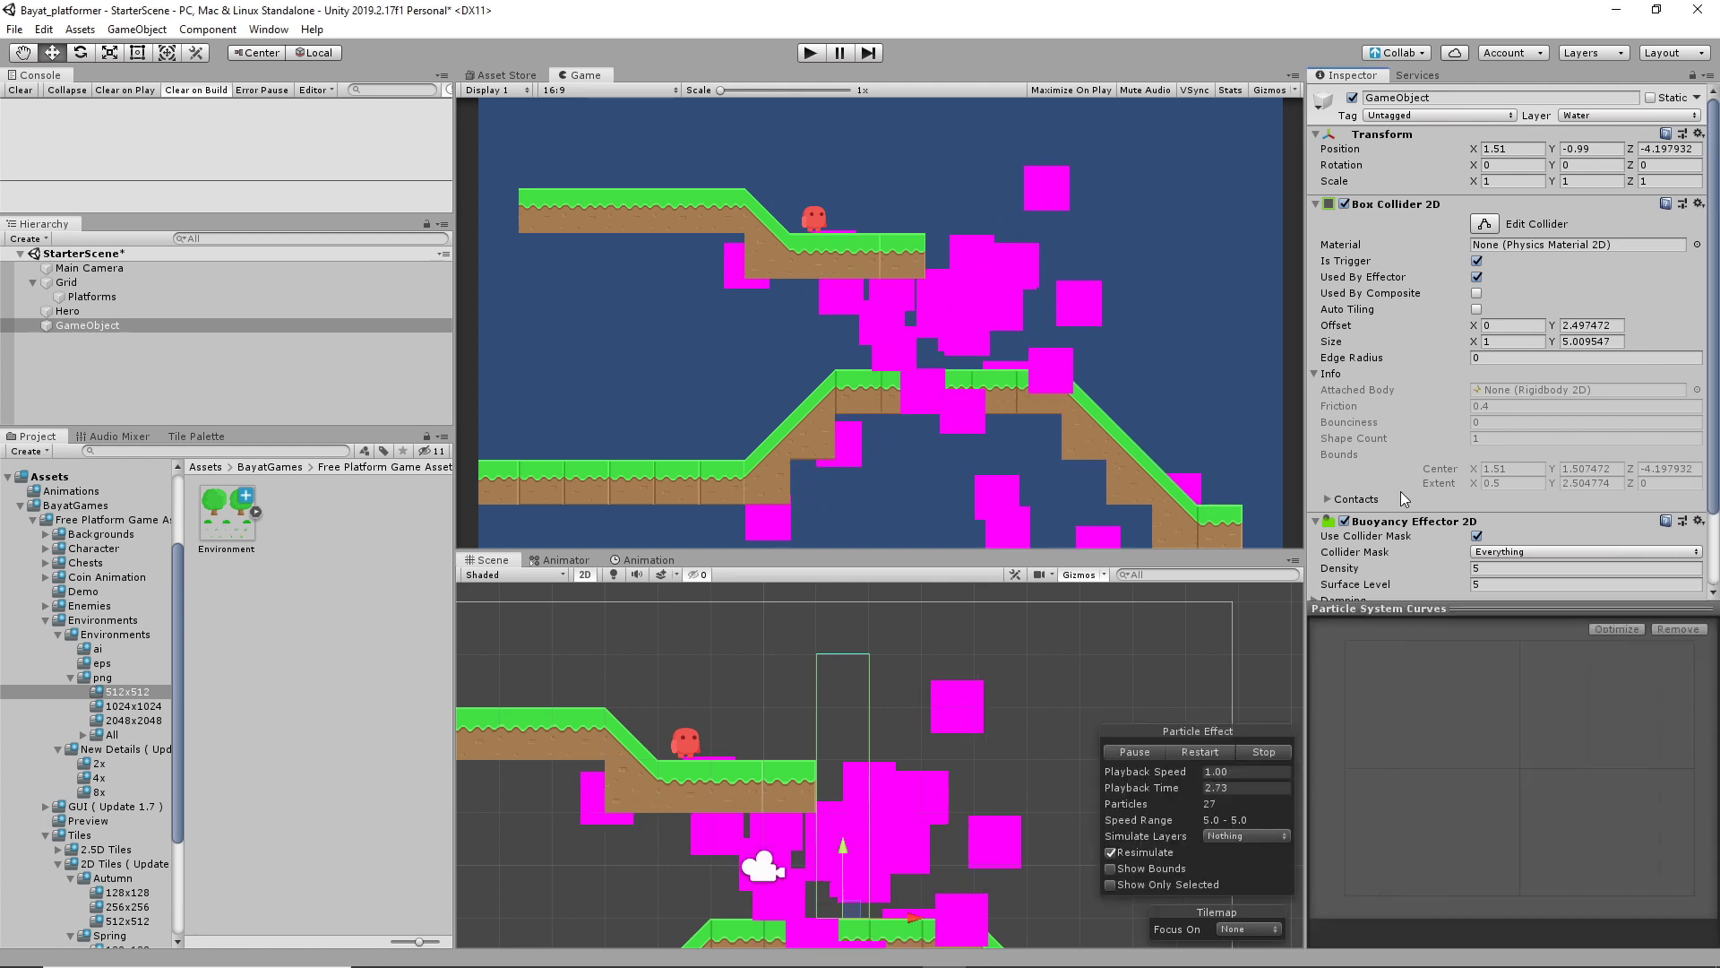
Set the Particle System's Renderer material to Default-Particle
{"action": "scroll", "coordinate": [1400, 490], "scroll_direction": "down", "scroll_amount": 2}
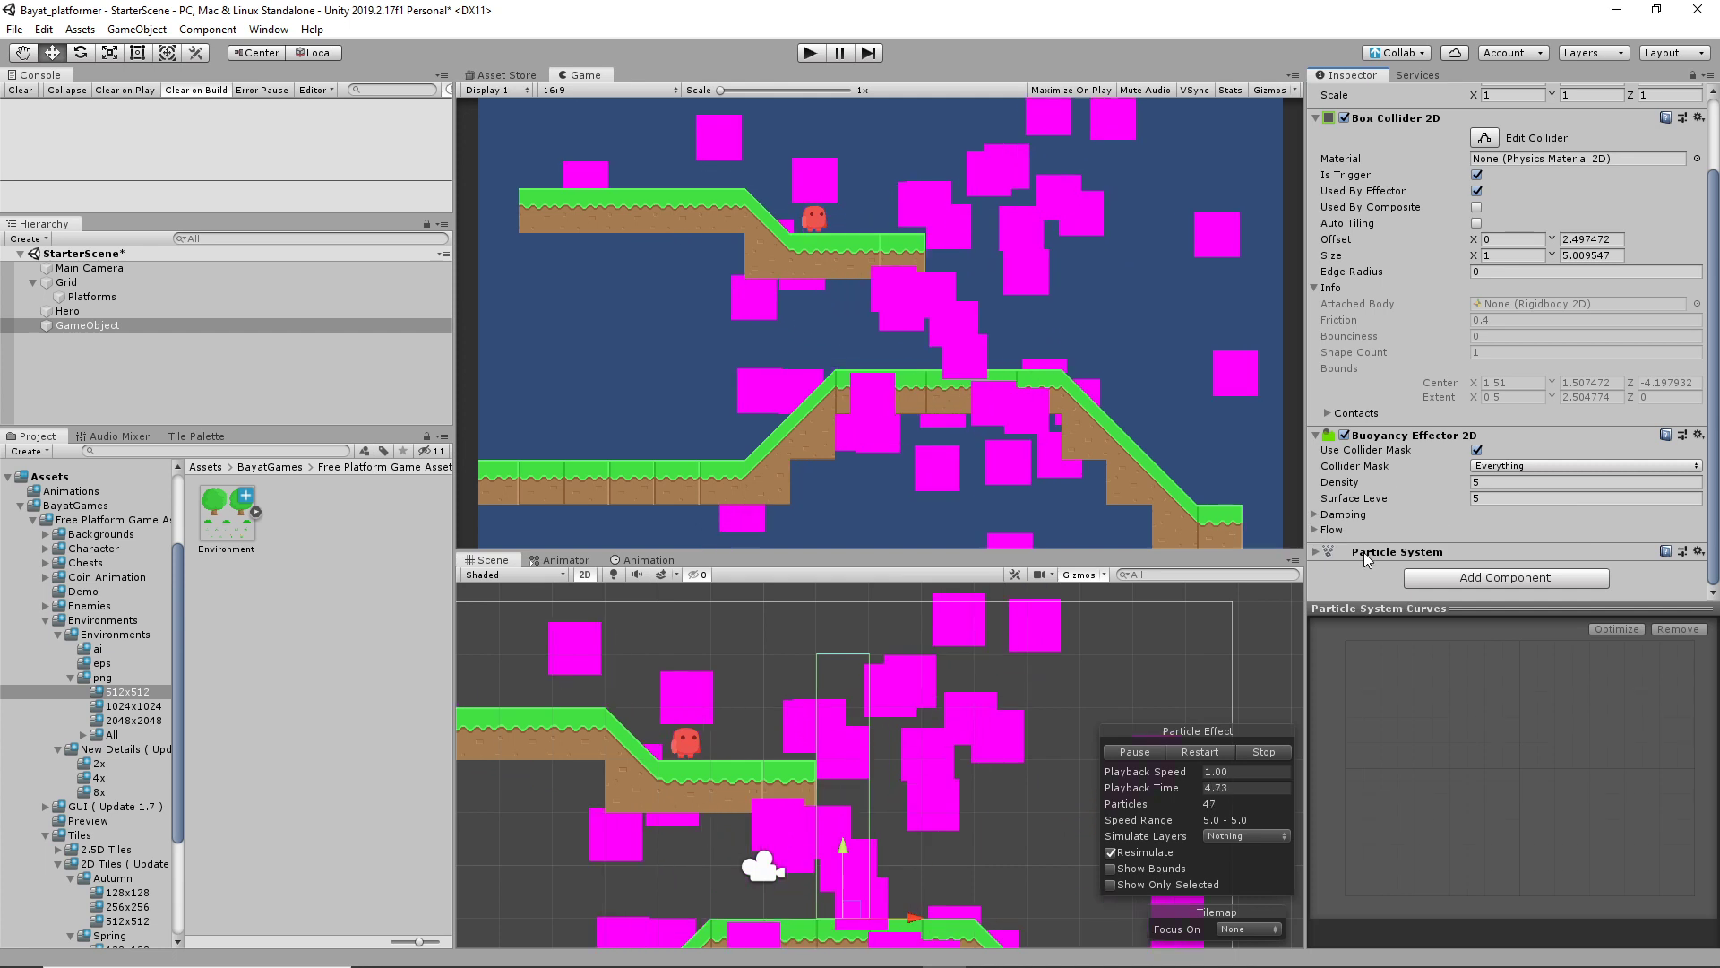
{"action": "left_click", "coordinate": [1326, 551]}
{"action": "scroll", "coordinate": [1405, 514], "scroll_direction": "down", "scroll_amount": 12}
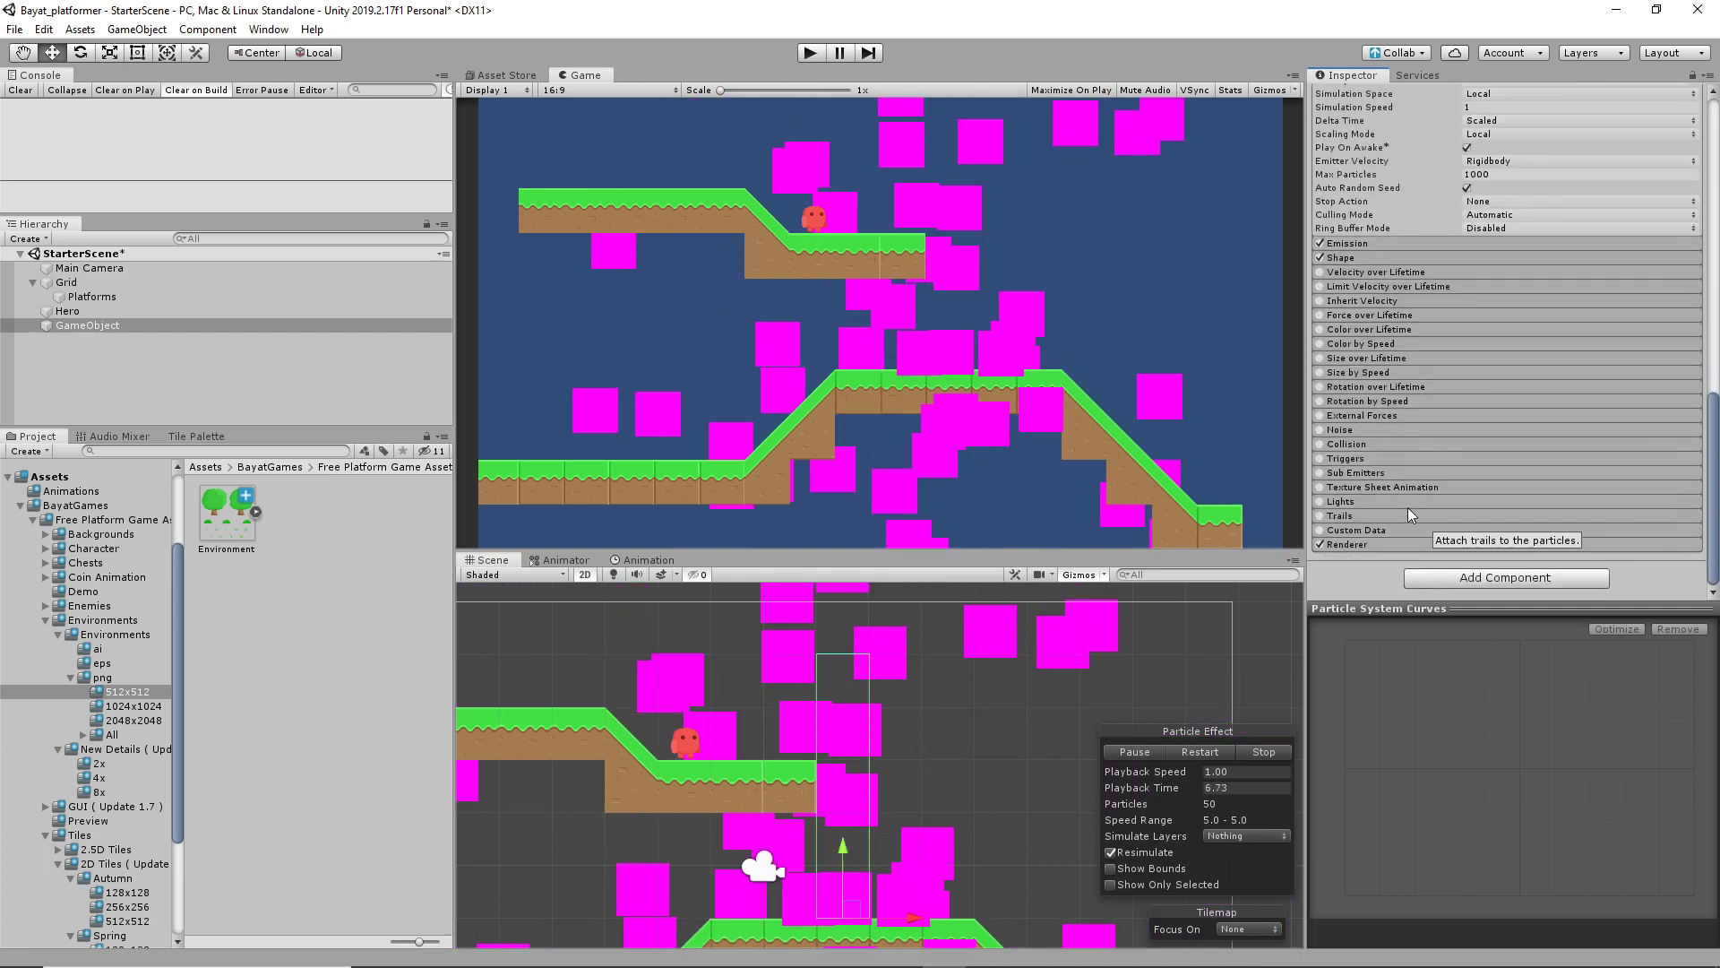
{"action": "left_click", "coordinate": [1394, 542]}
{"action": "scroll", "coordinate": [1394, 541], "scroll_direction": "down", "scroll_amount": 7}
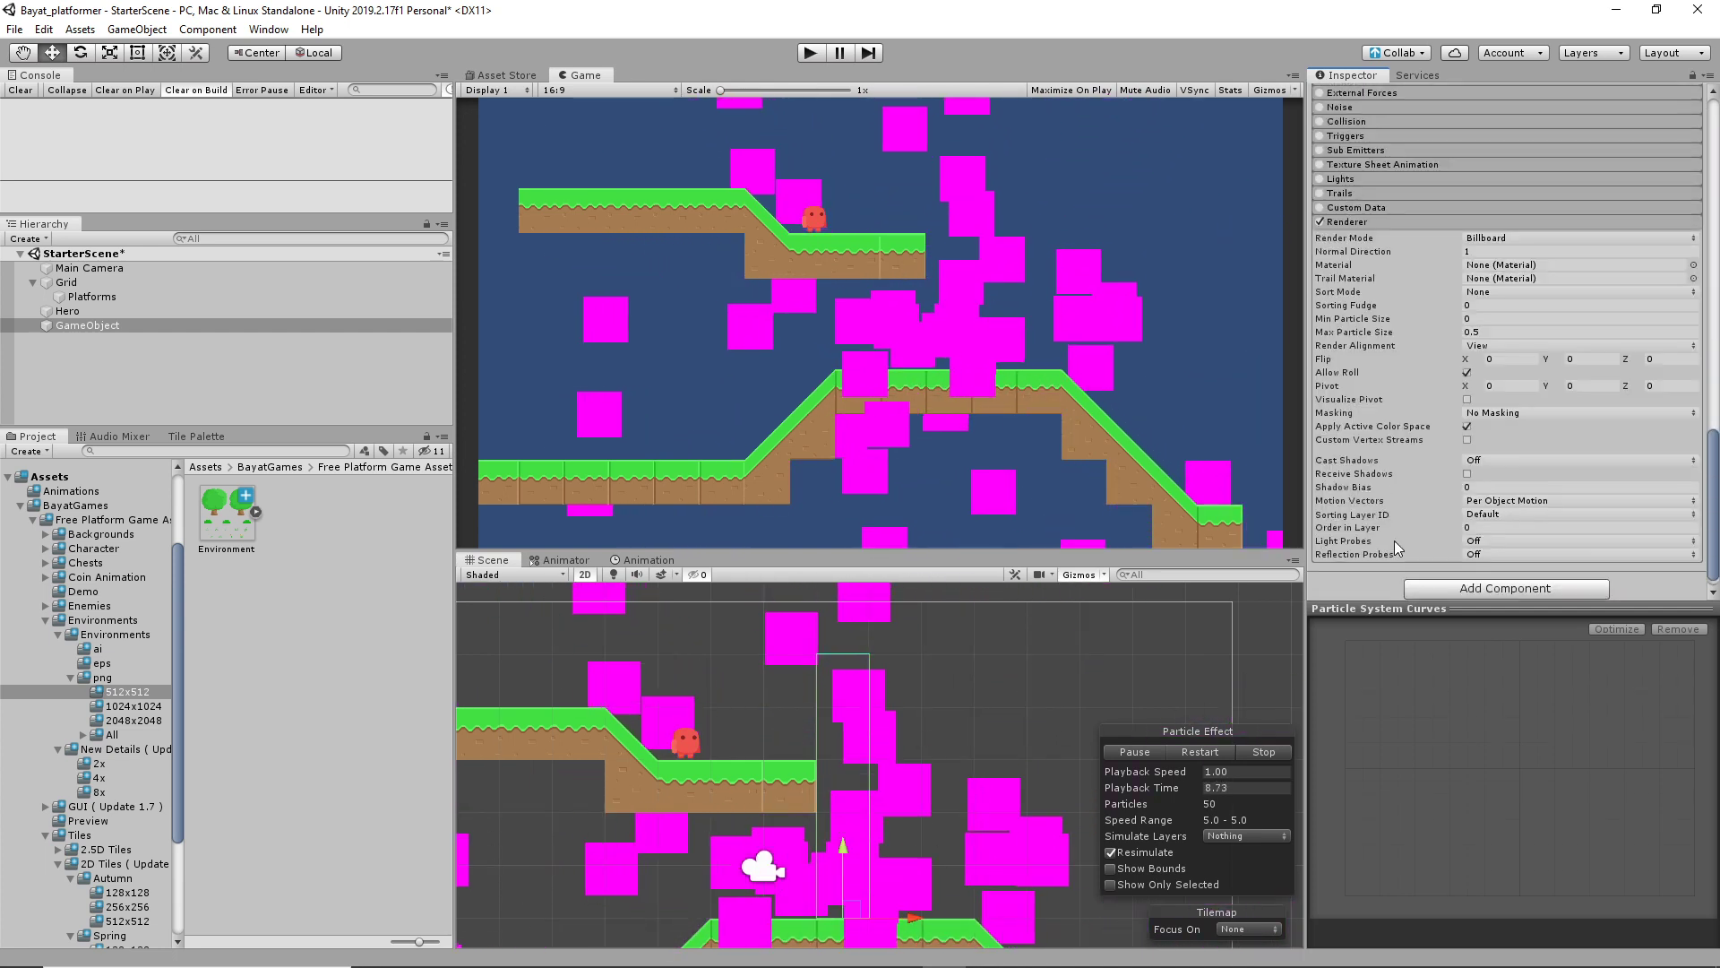
{"action": "scroll", "coordinate": [1394, 540], "scroll_direction": "down", "scroll_amount": 1}
{"action": "left_click", "coordinate": [1694, 254]}
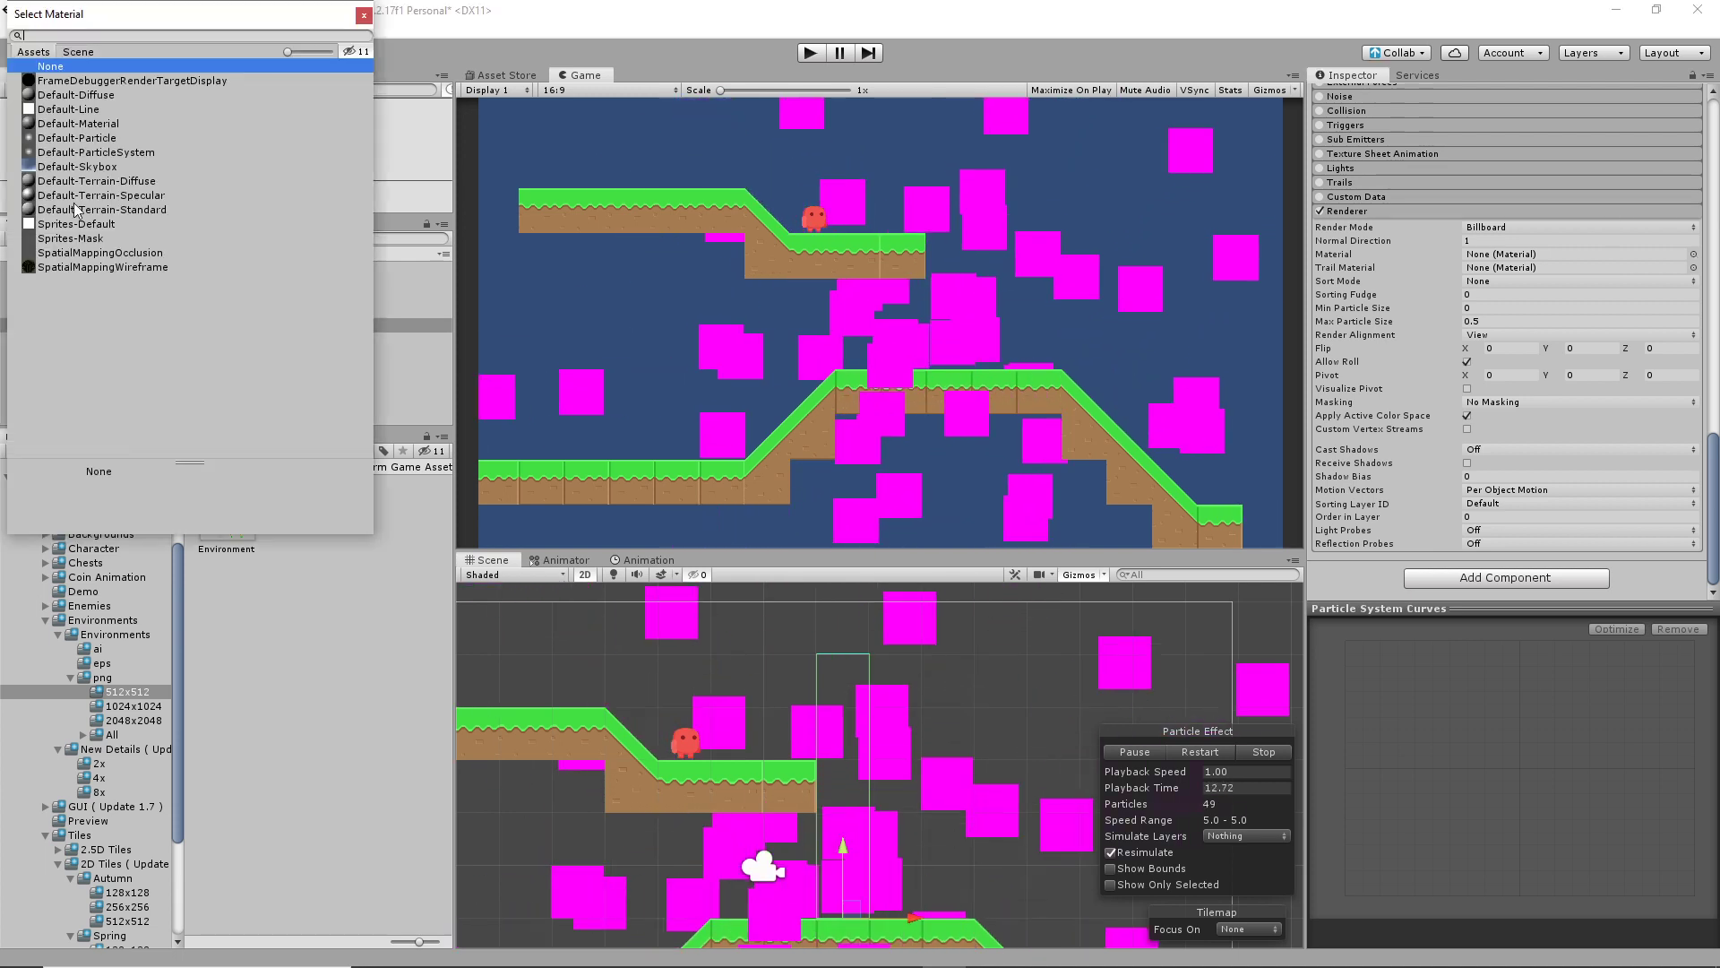
{"action": "left_click", "coordinate": [98, 139]}
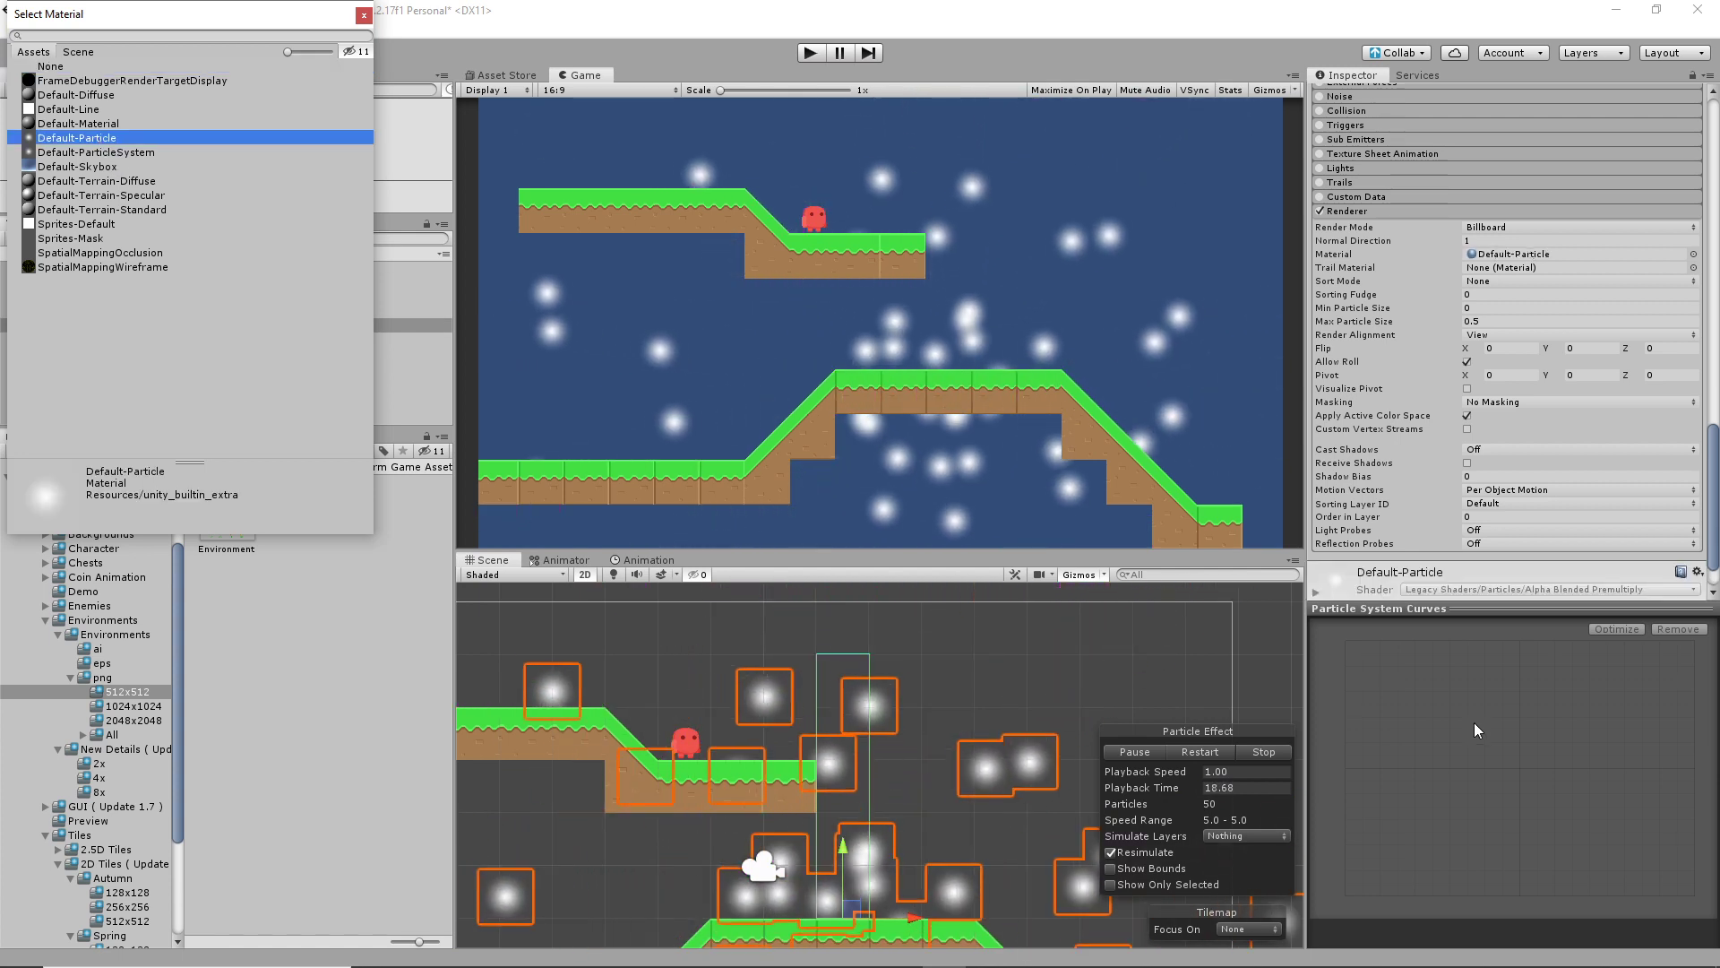
Set the cone Angle in the Particle System's Shape module to 5
{"action": "scroll", "coordinate": [1360, 255], "scroll_direction": "up", "scroll_amount": 10}
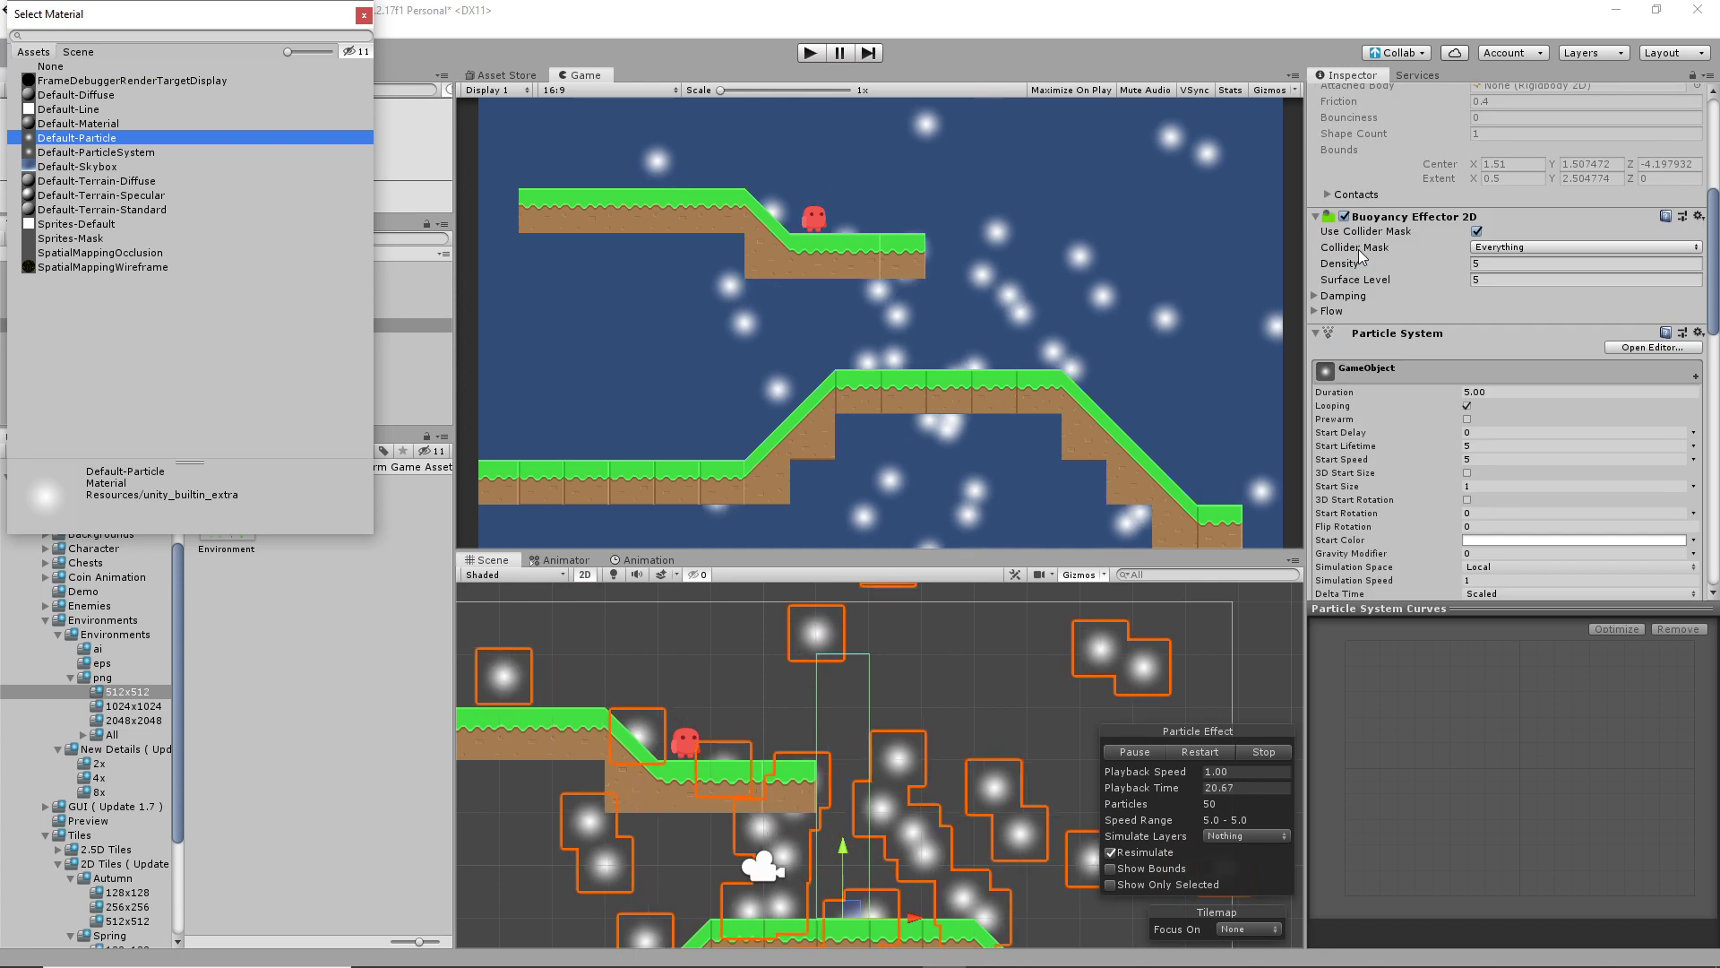
{"action": "scroll", "coordinate": [1360, 256], "scroll_direction": "down", "scroll_amount": 10}
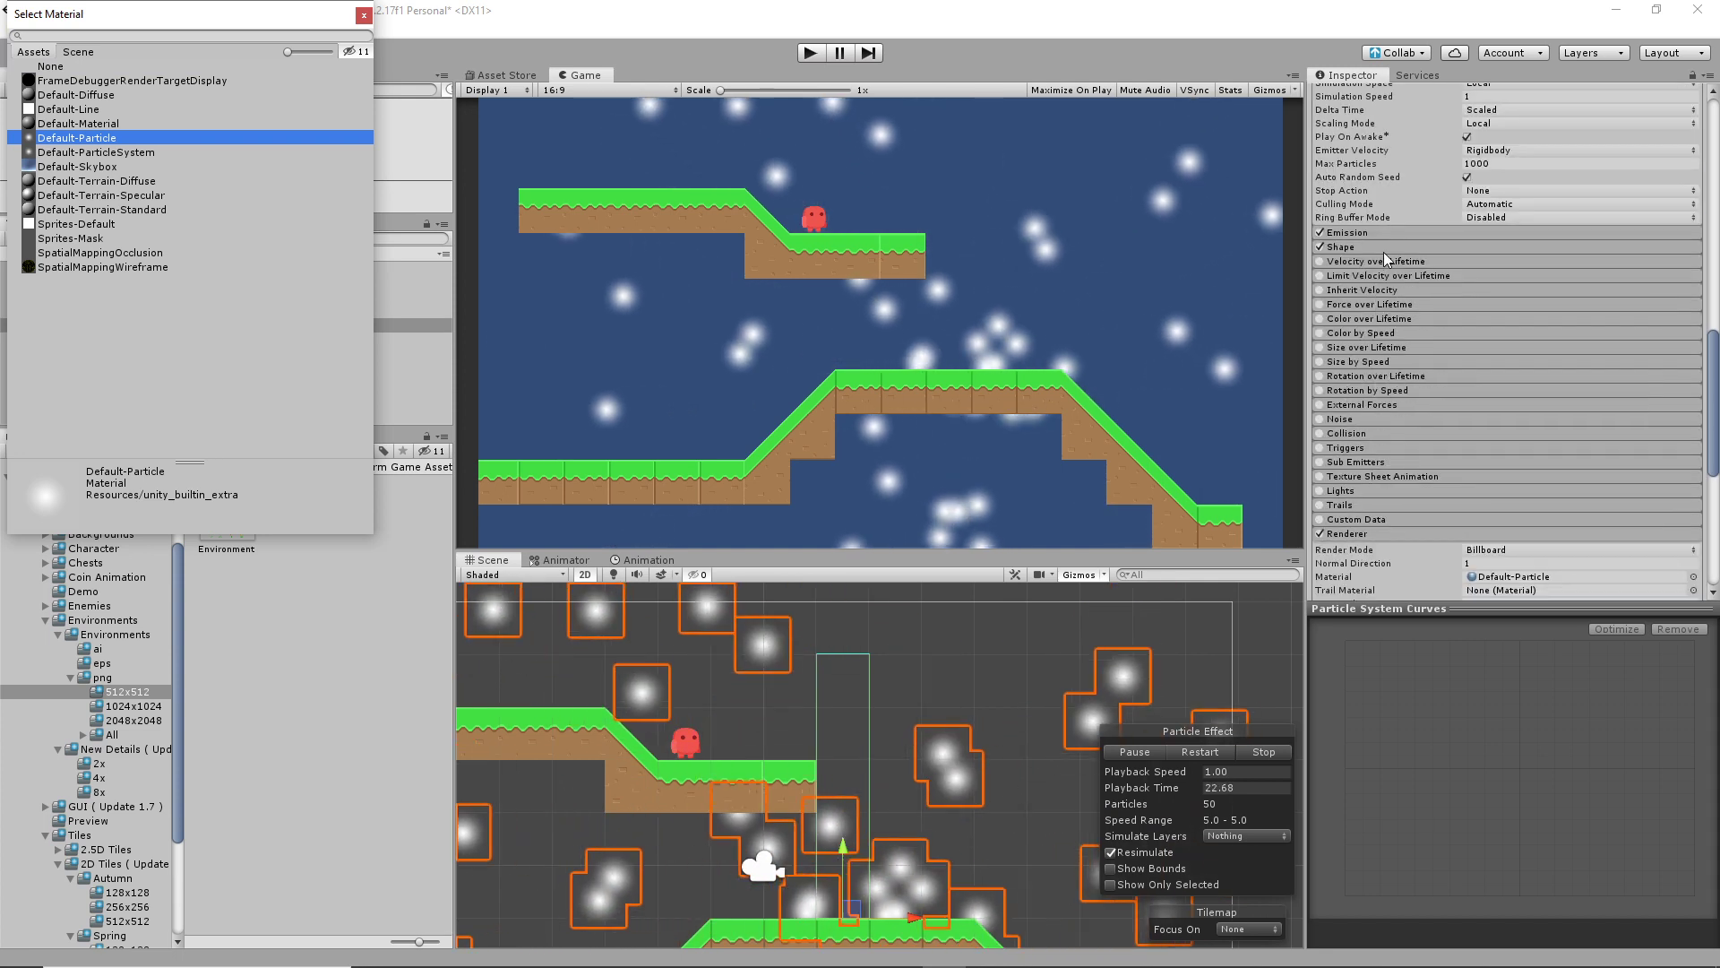
{"action": "left_click", "coordinate": [1384, 250]}
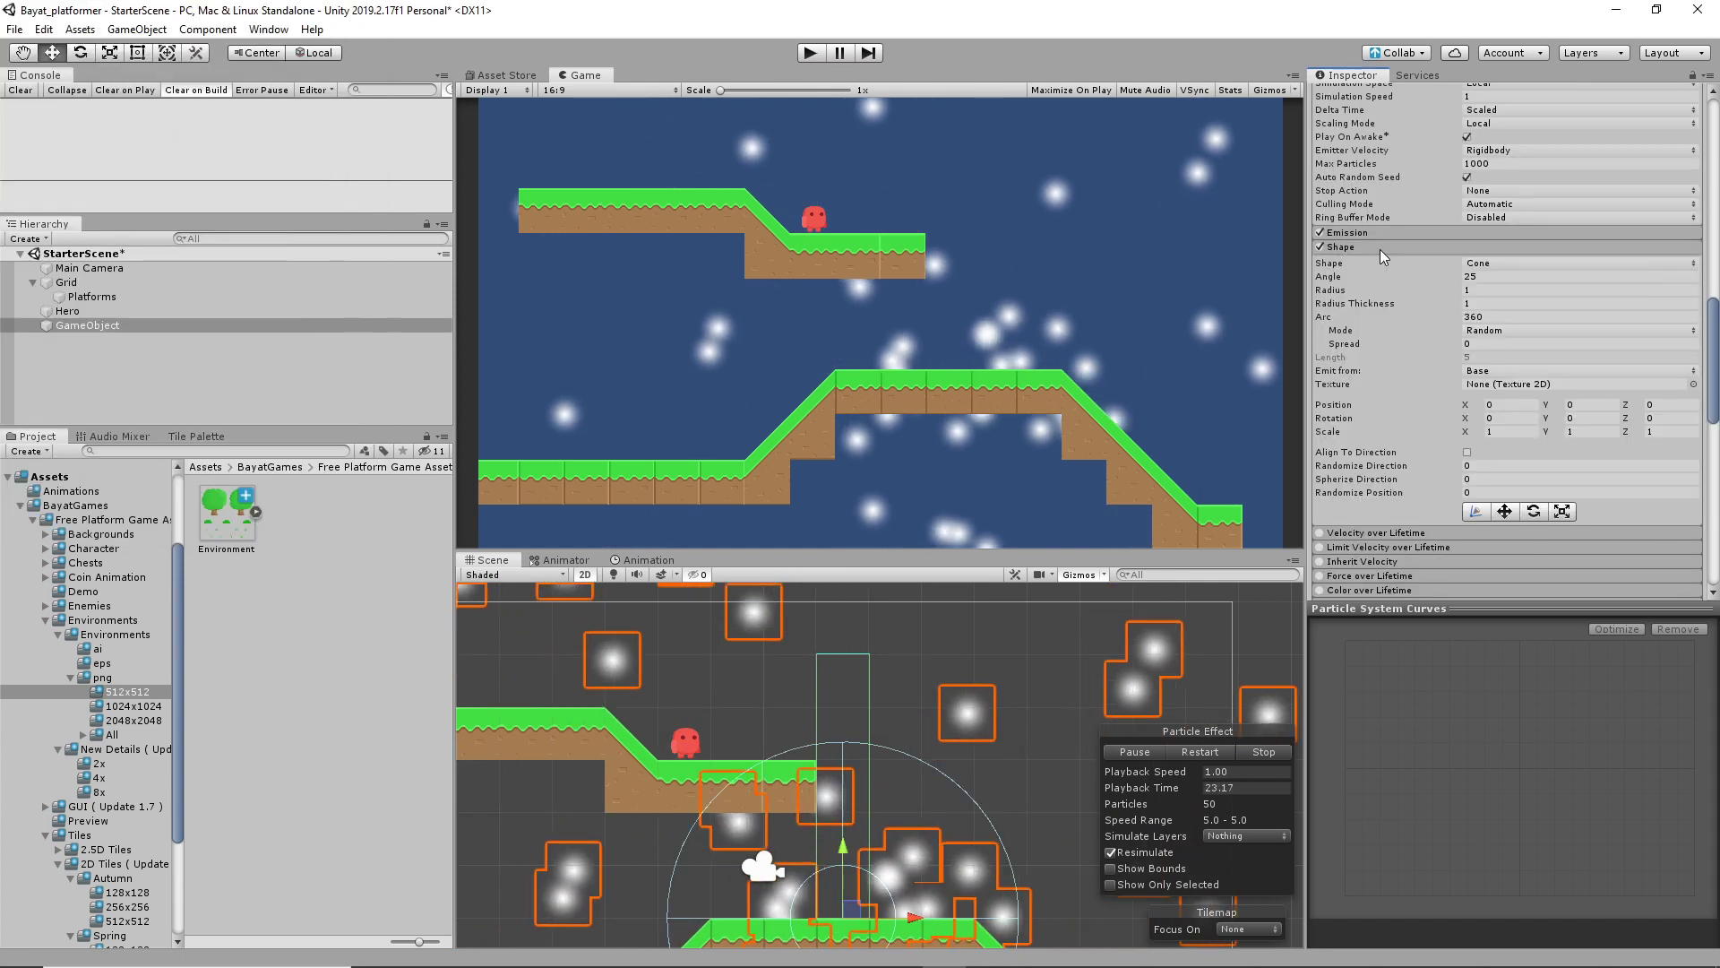
{"action": "left_click", "coordinate": [1485, 277]}
{"action": "type", "text": "5"}
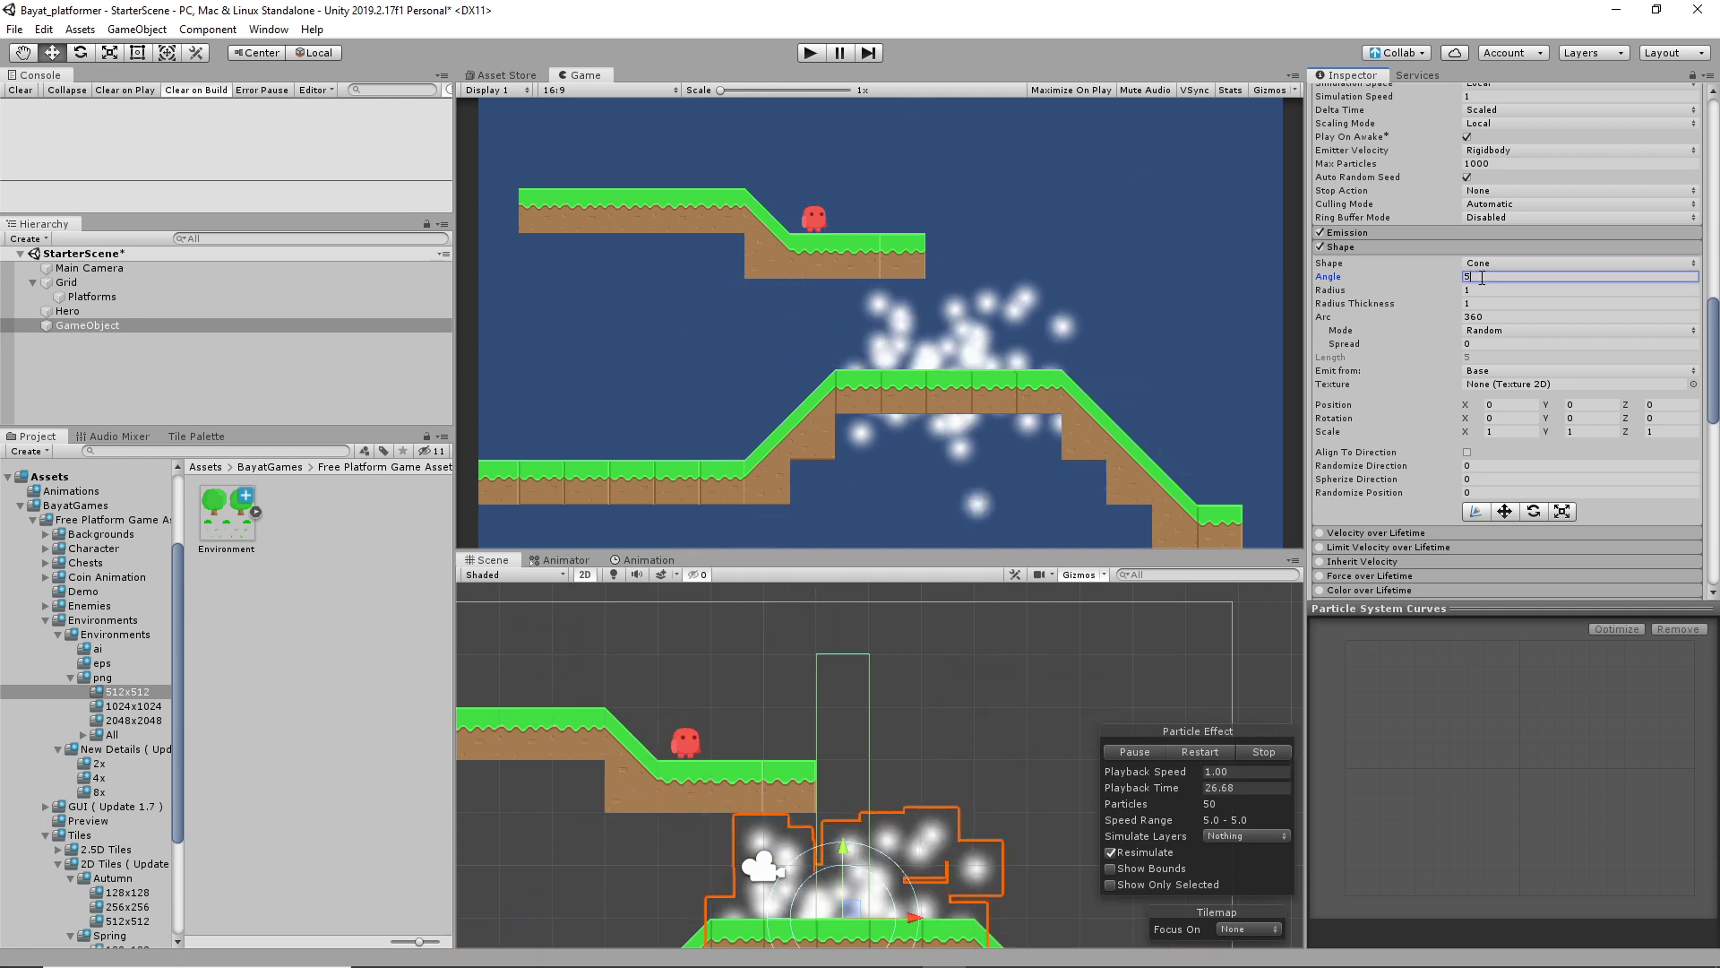
Set the emission shape's X Rotation to -90 and its Radius to .3
{"action": "left_click", "coordinate": [1502, 437]}
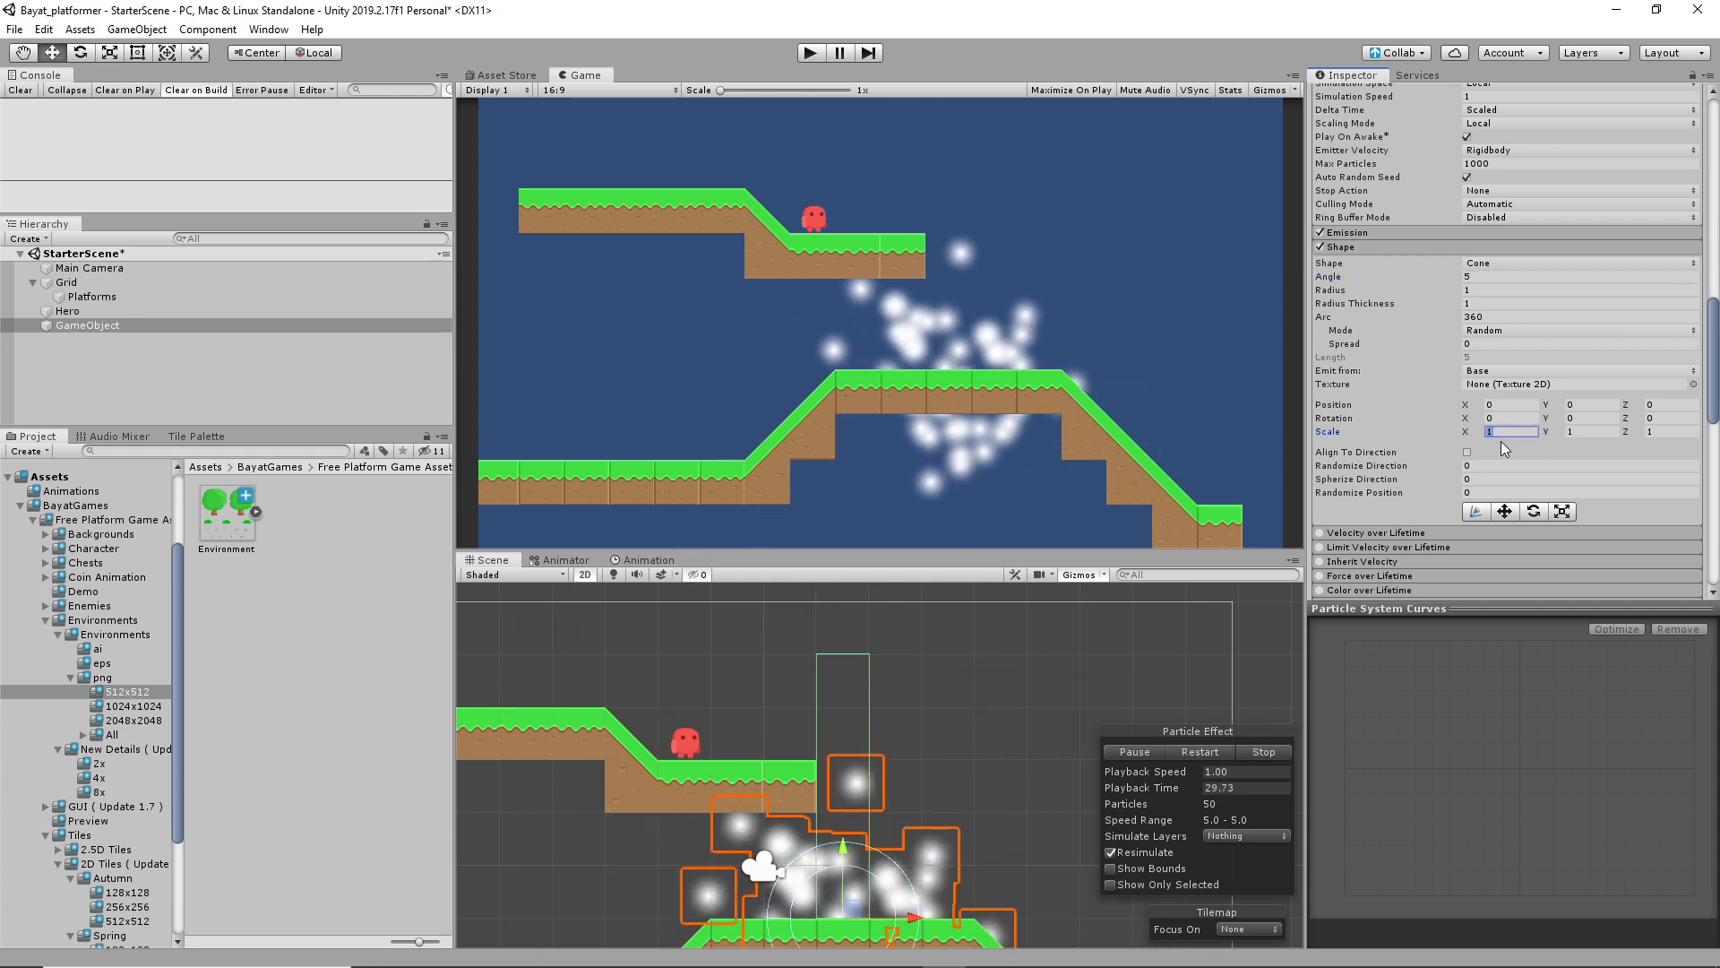
{"action": "left_click", "coordinate": [1498, 419]}
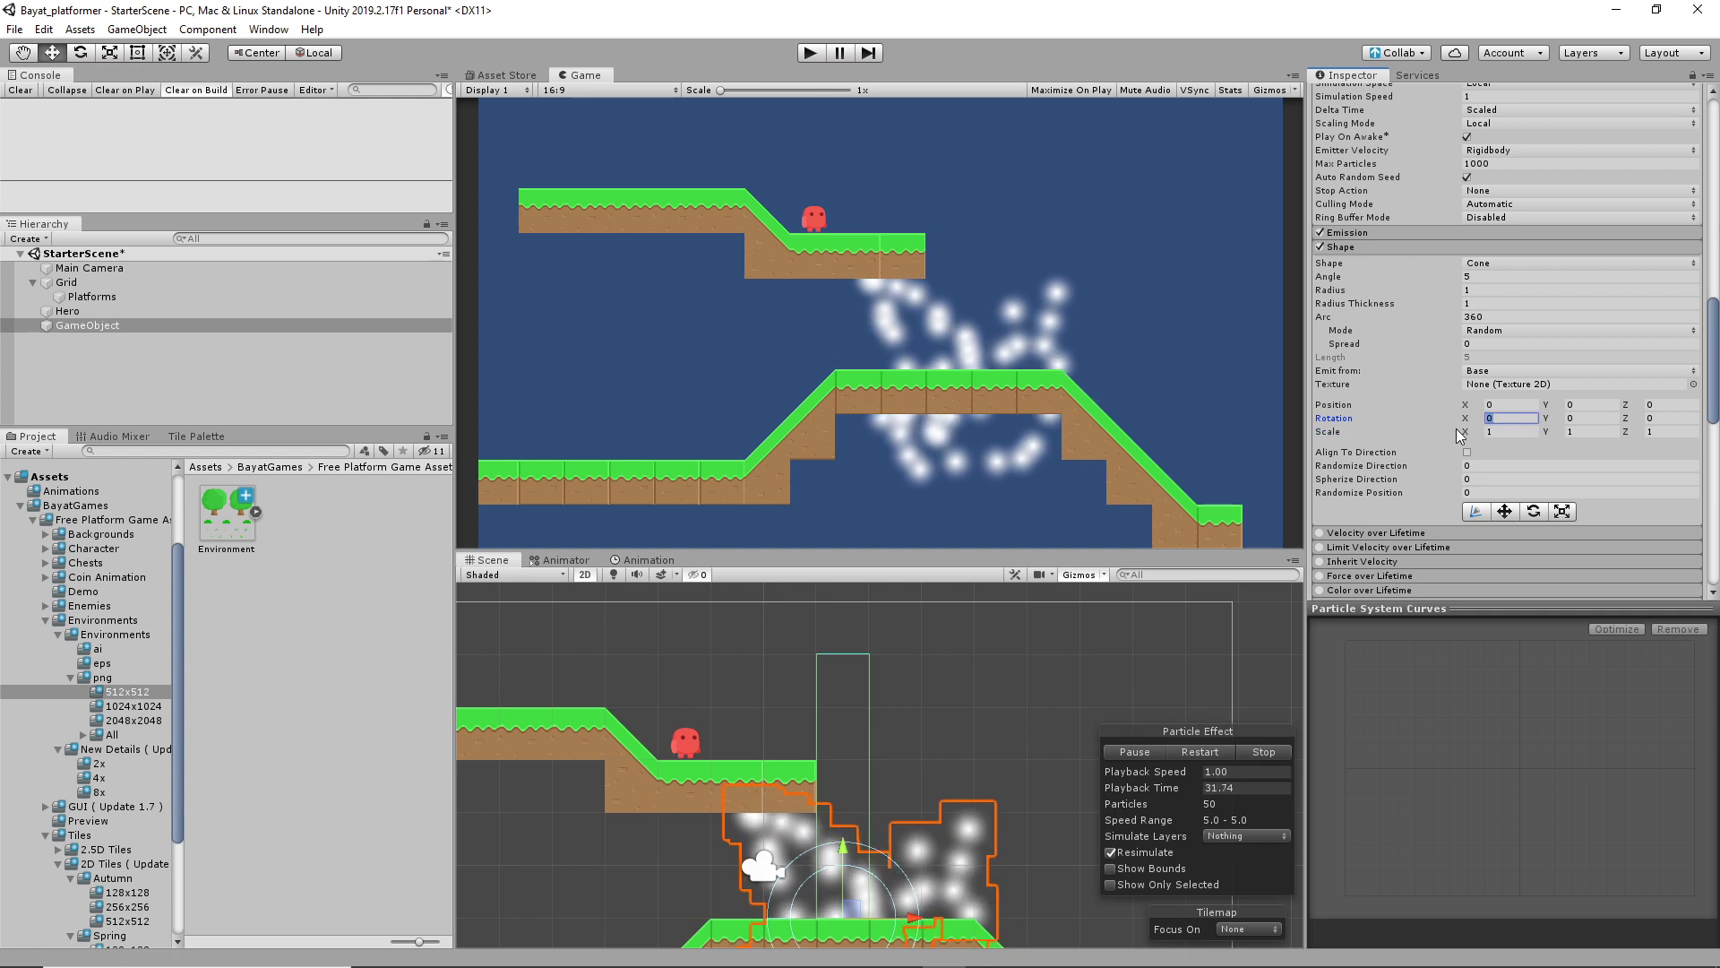
{"action": "type", "text": "-90"}
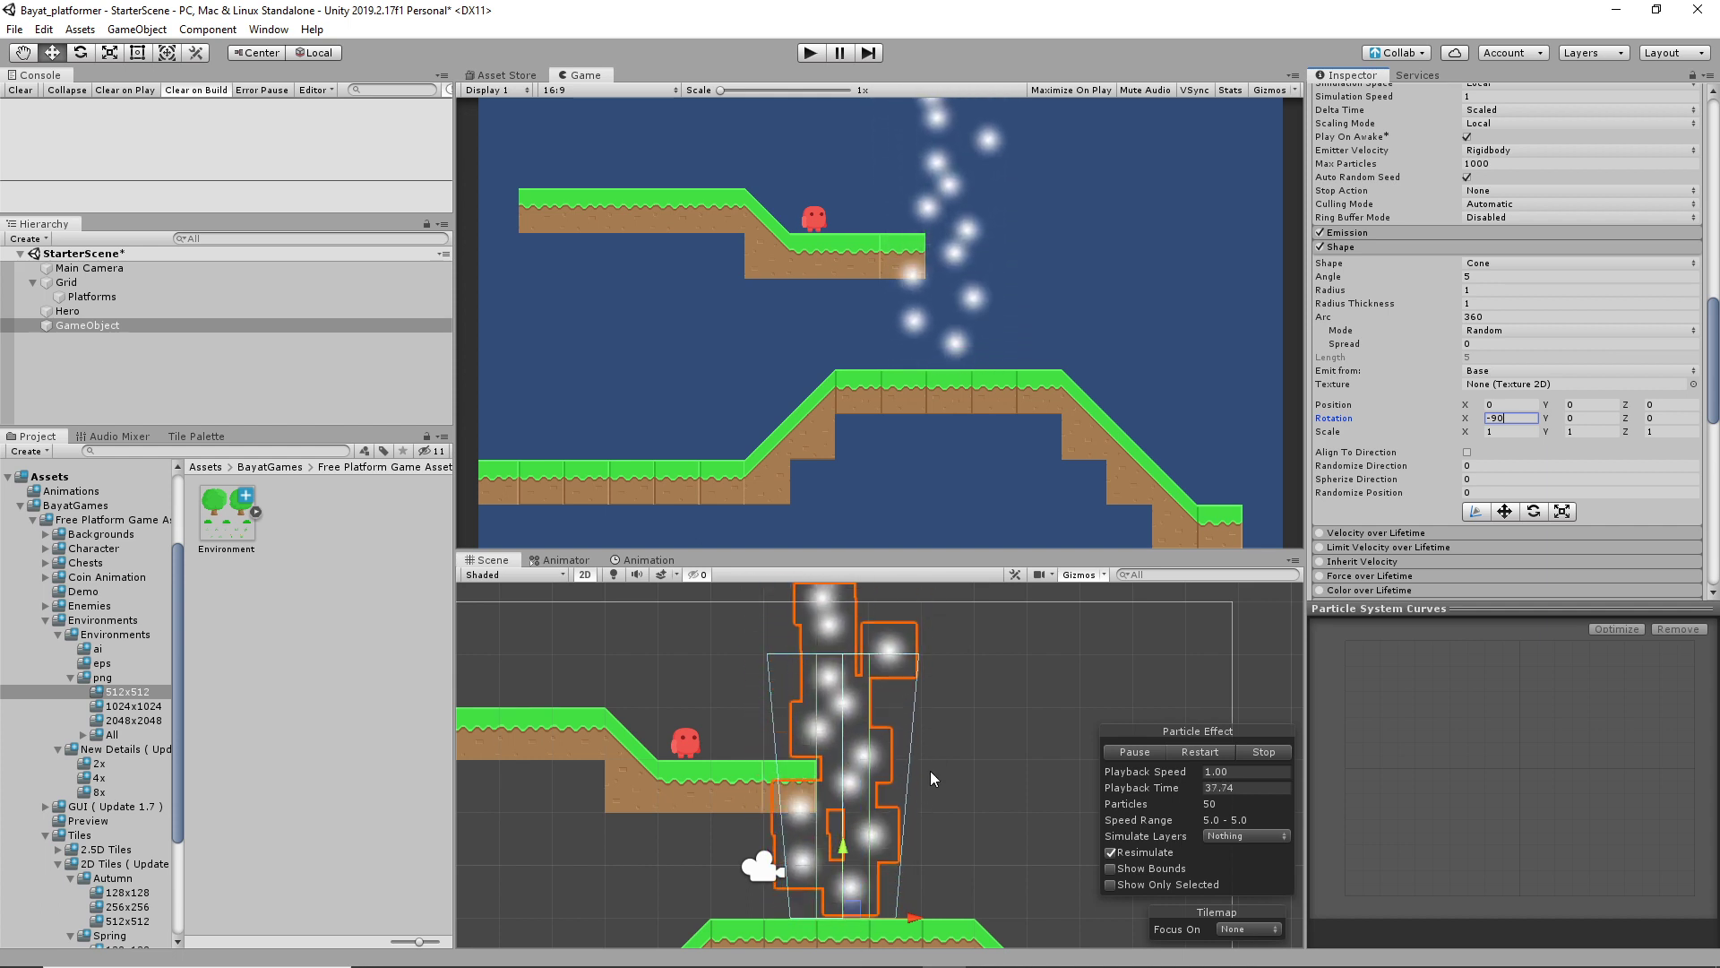
{"action": "left_click", "coordinate": [1483, 288]}
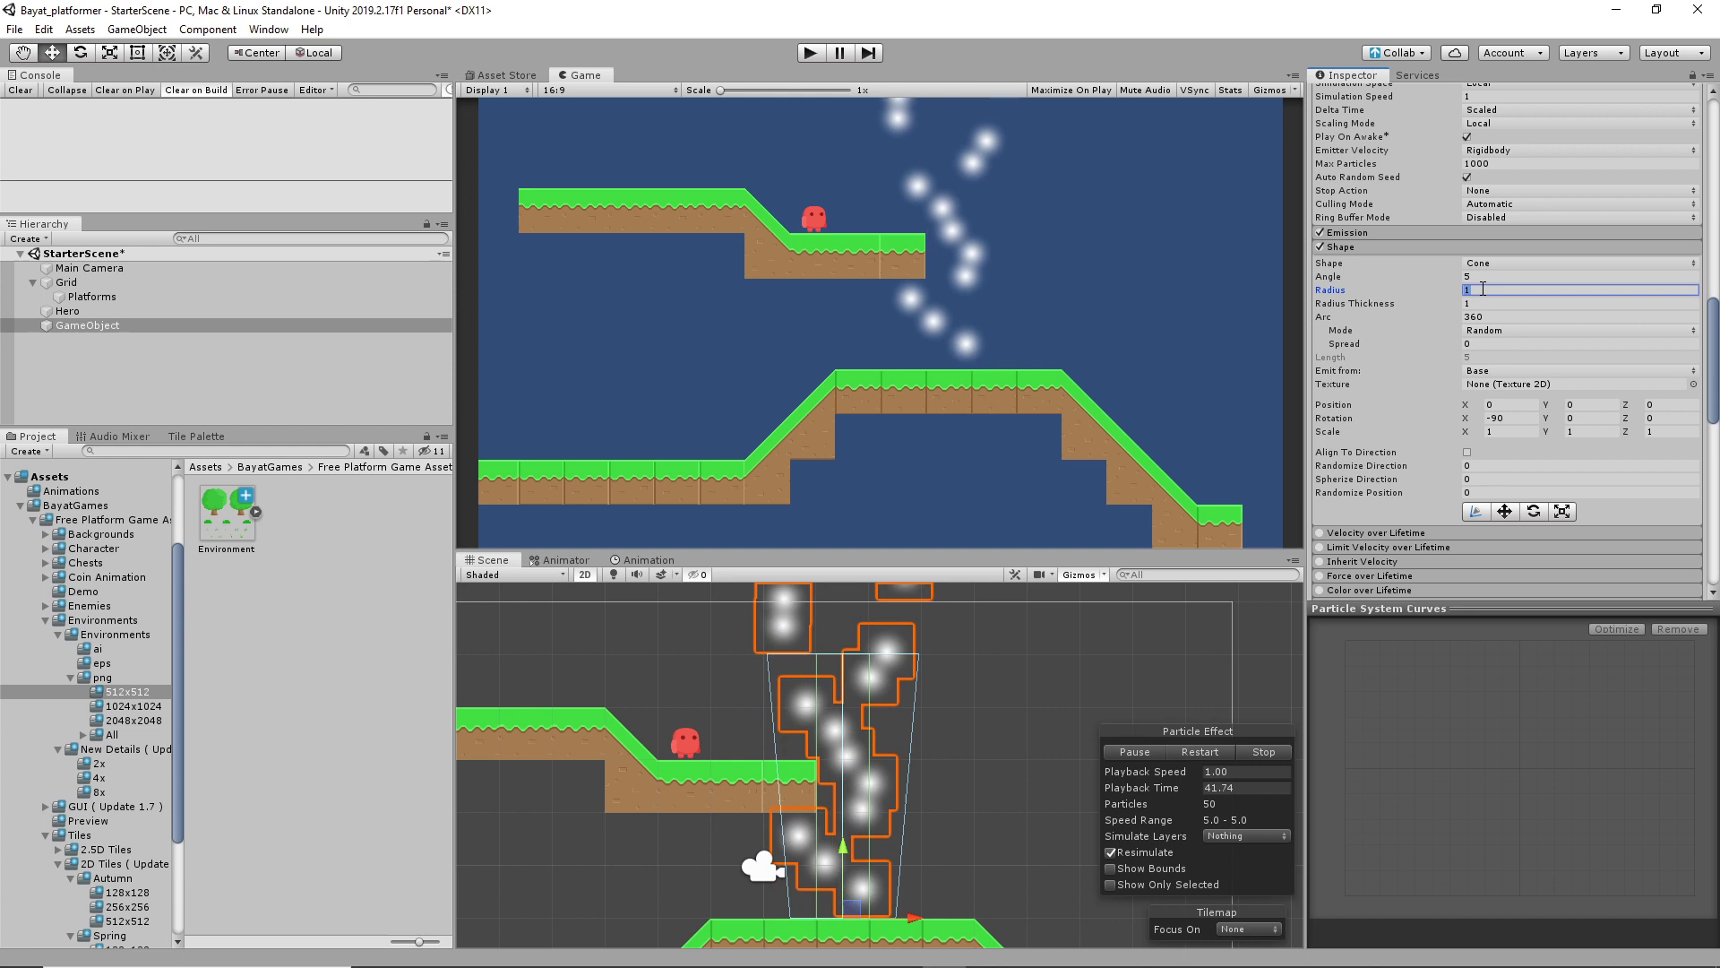
{"action": "type", "text": ".3"}
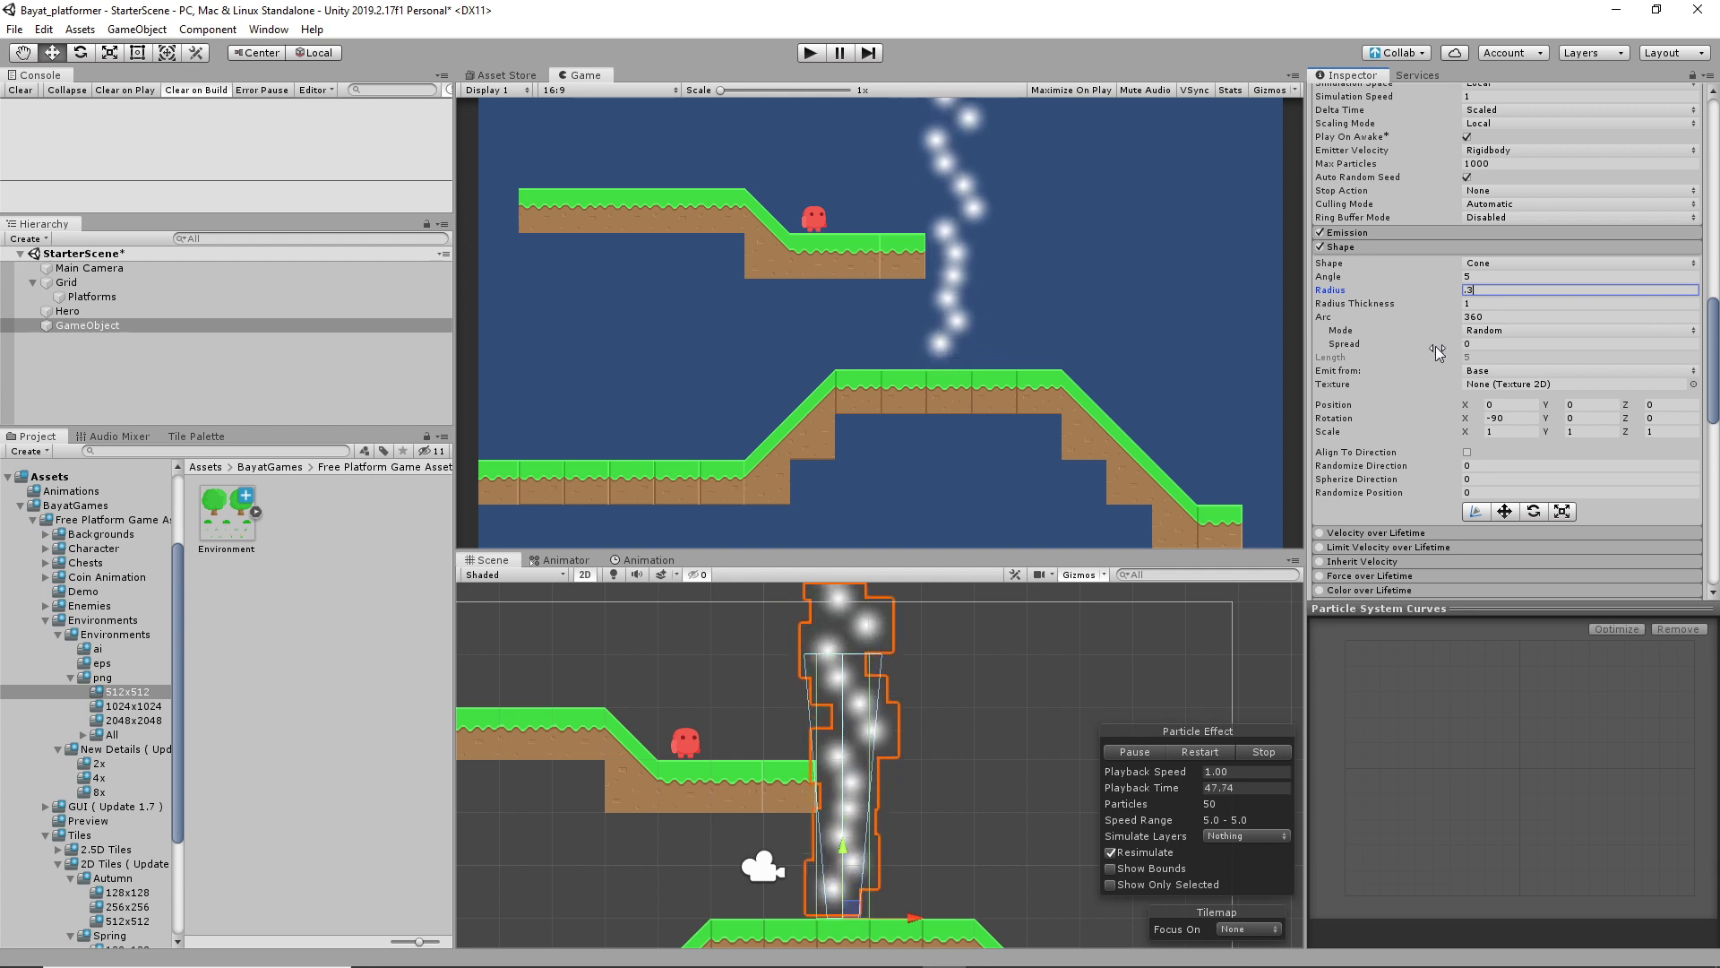
{"action": "scroll", "coordinate": [1409, 170], "scroll_direction": "up", "scroll_amount": 5}
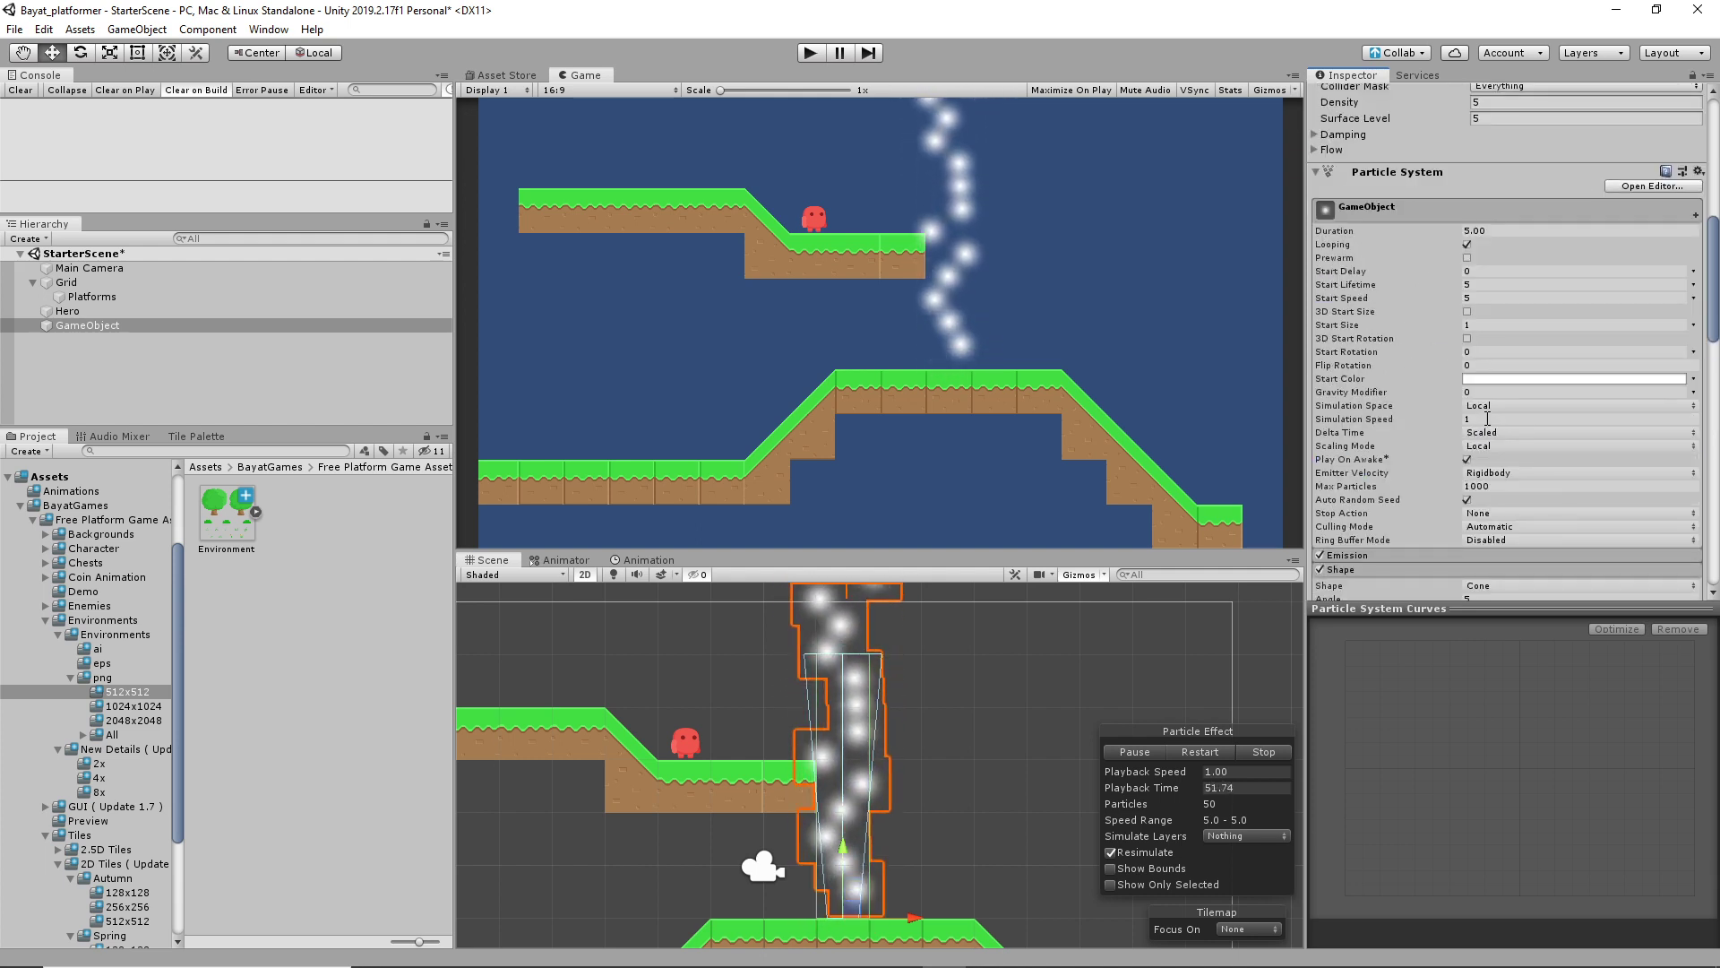
Set the Particle System's Start Speed to 2 and its Start Size to .5
{"action": "left_click", "coordinate": [1477, 297]}
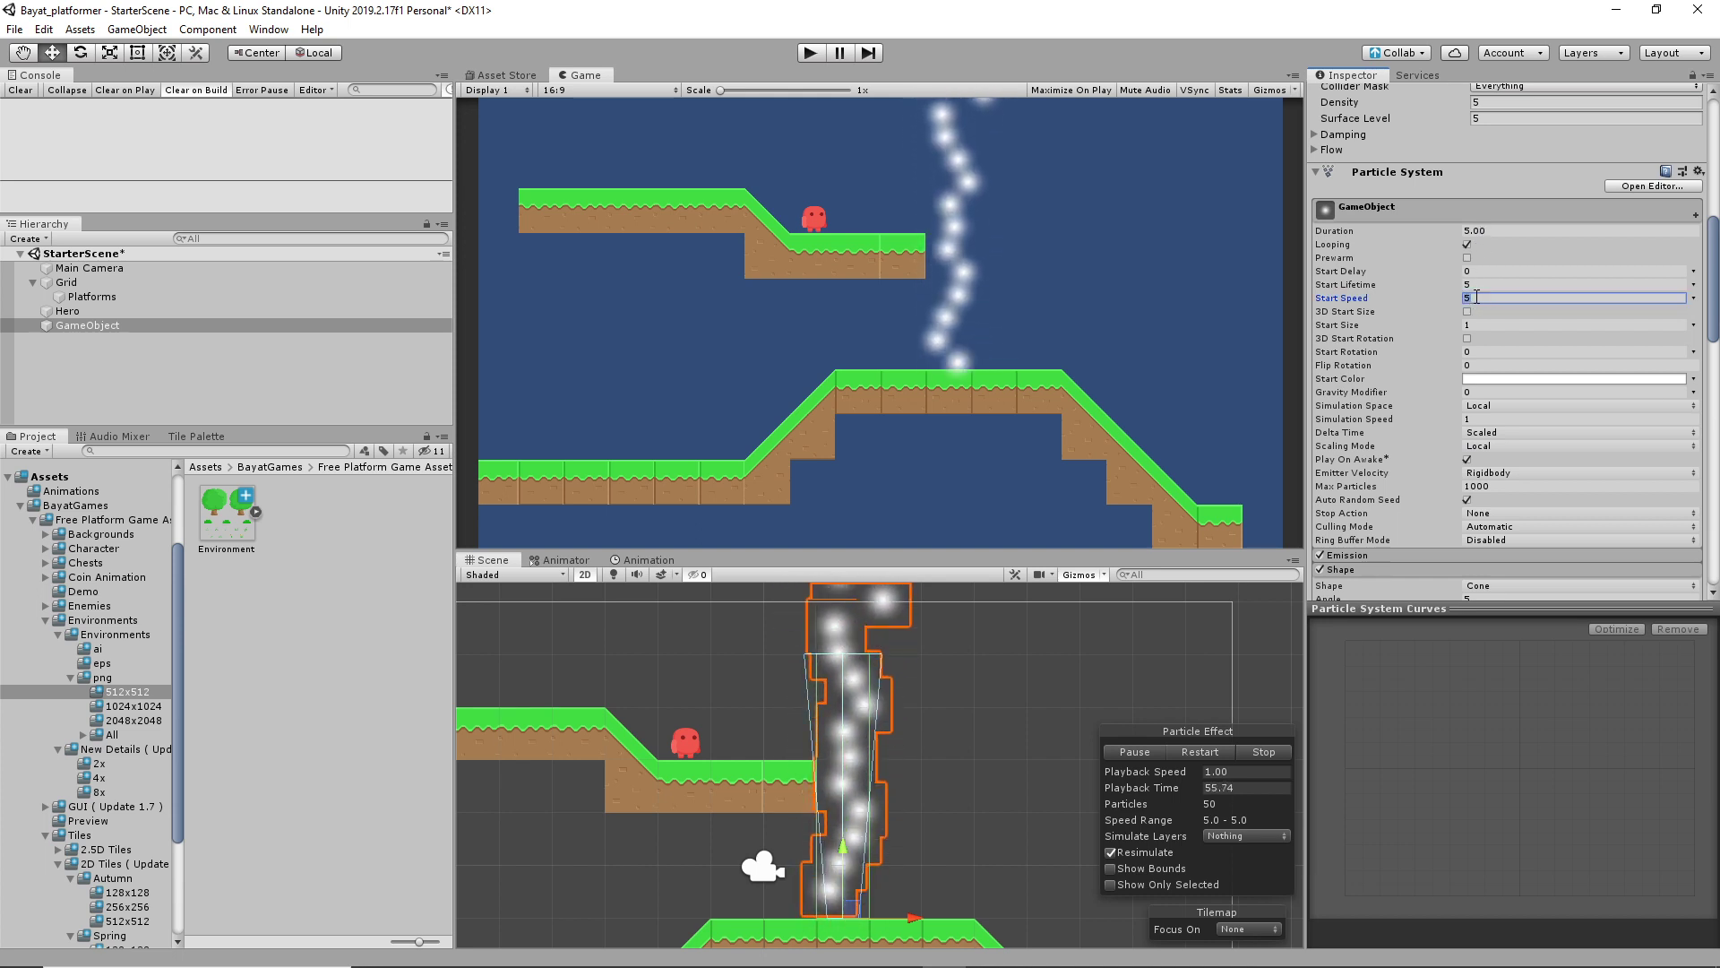
{"action": "type", "text": "2"}
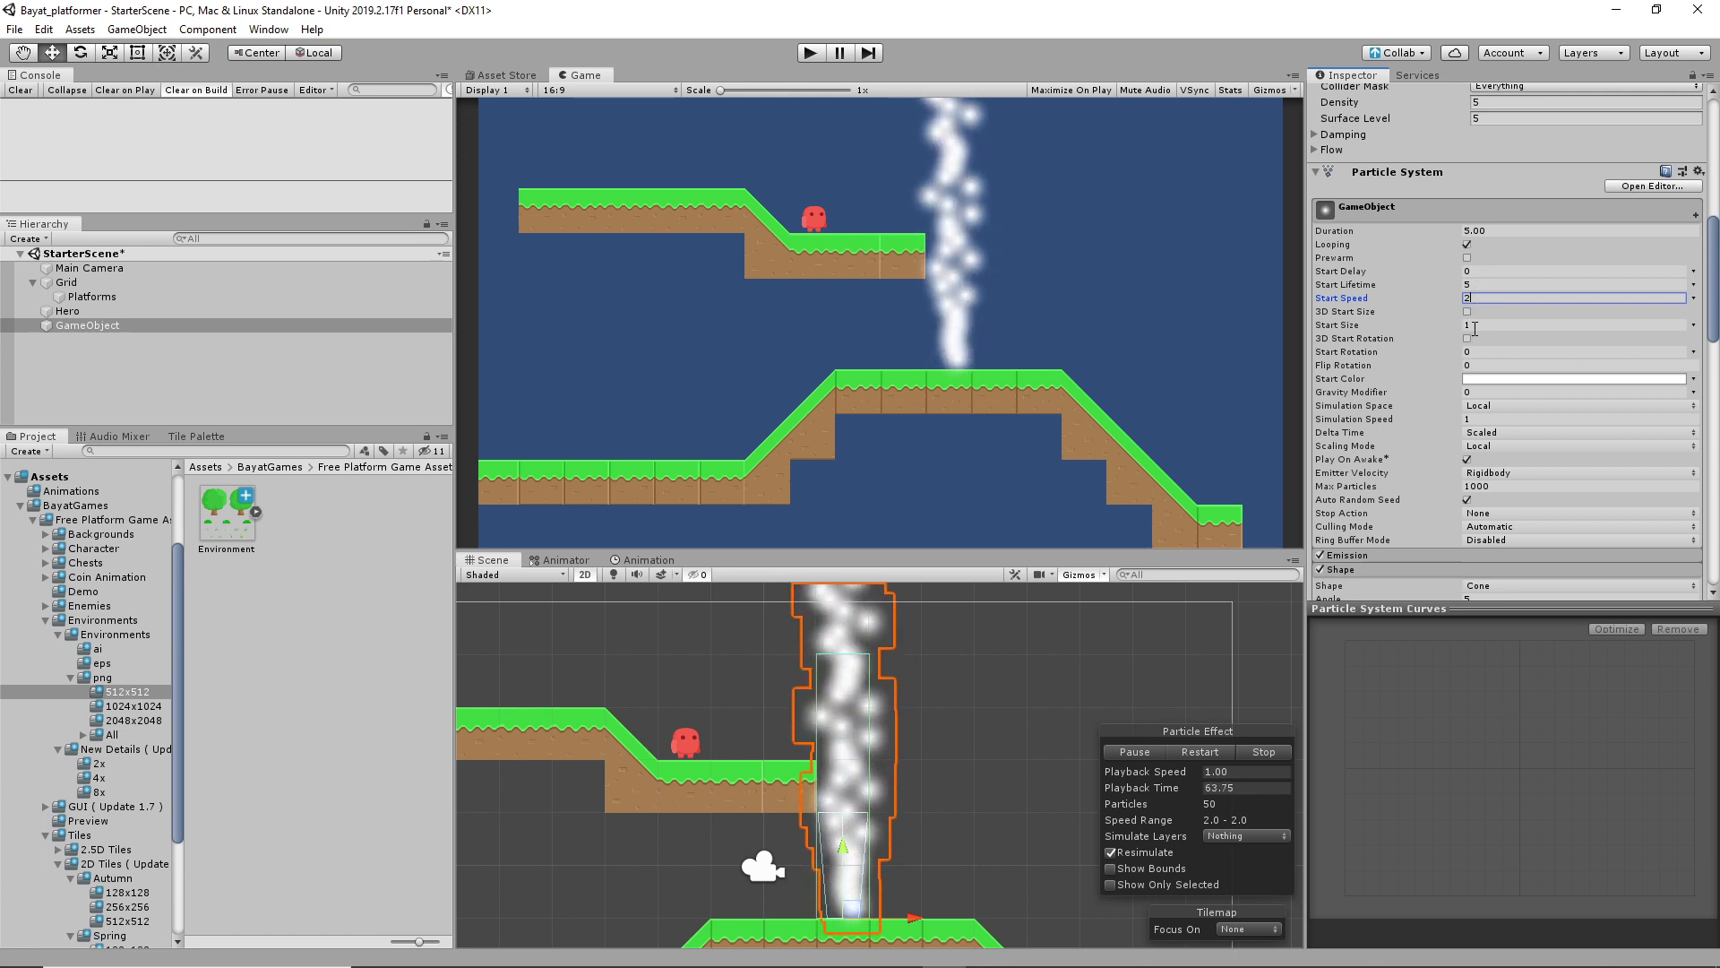
{"action": "left_click", "coordinate": [1474, 325]}
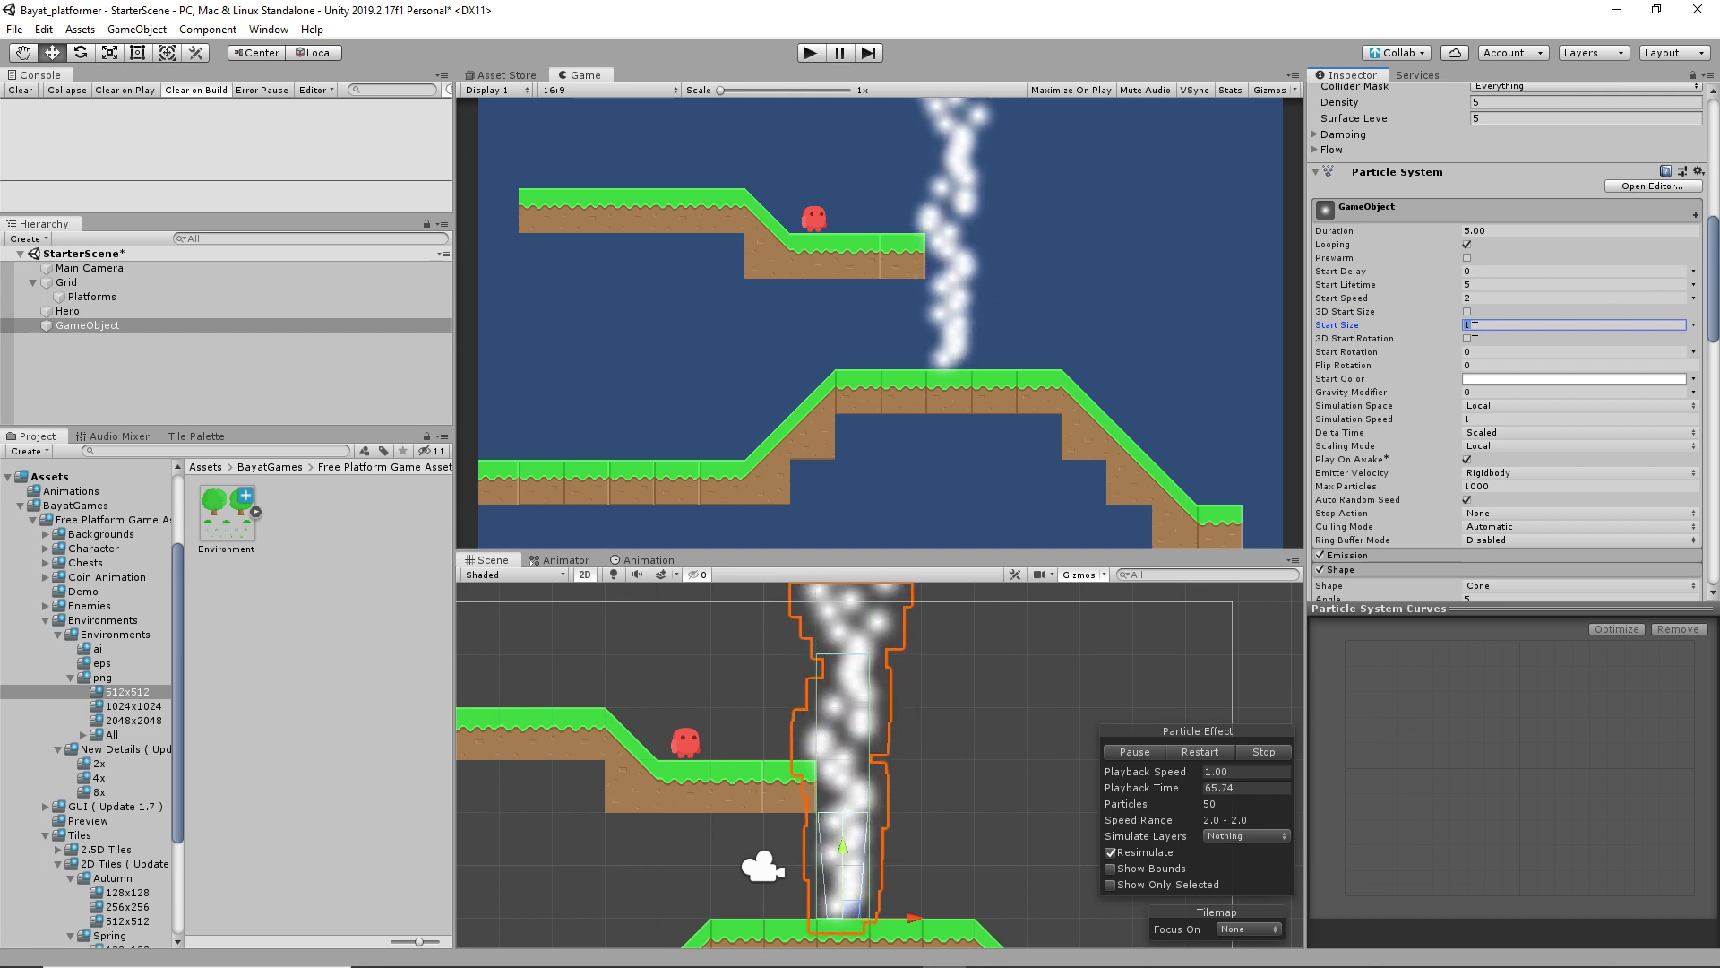
{"action": "type", "text": ".5"}
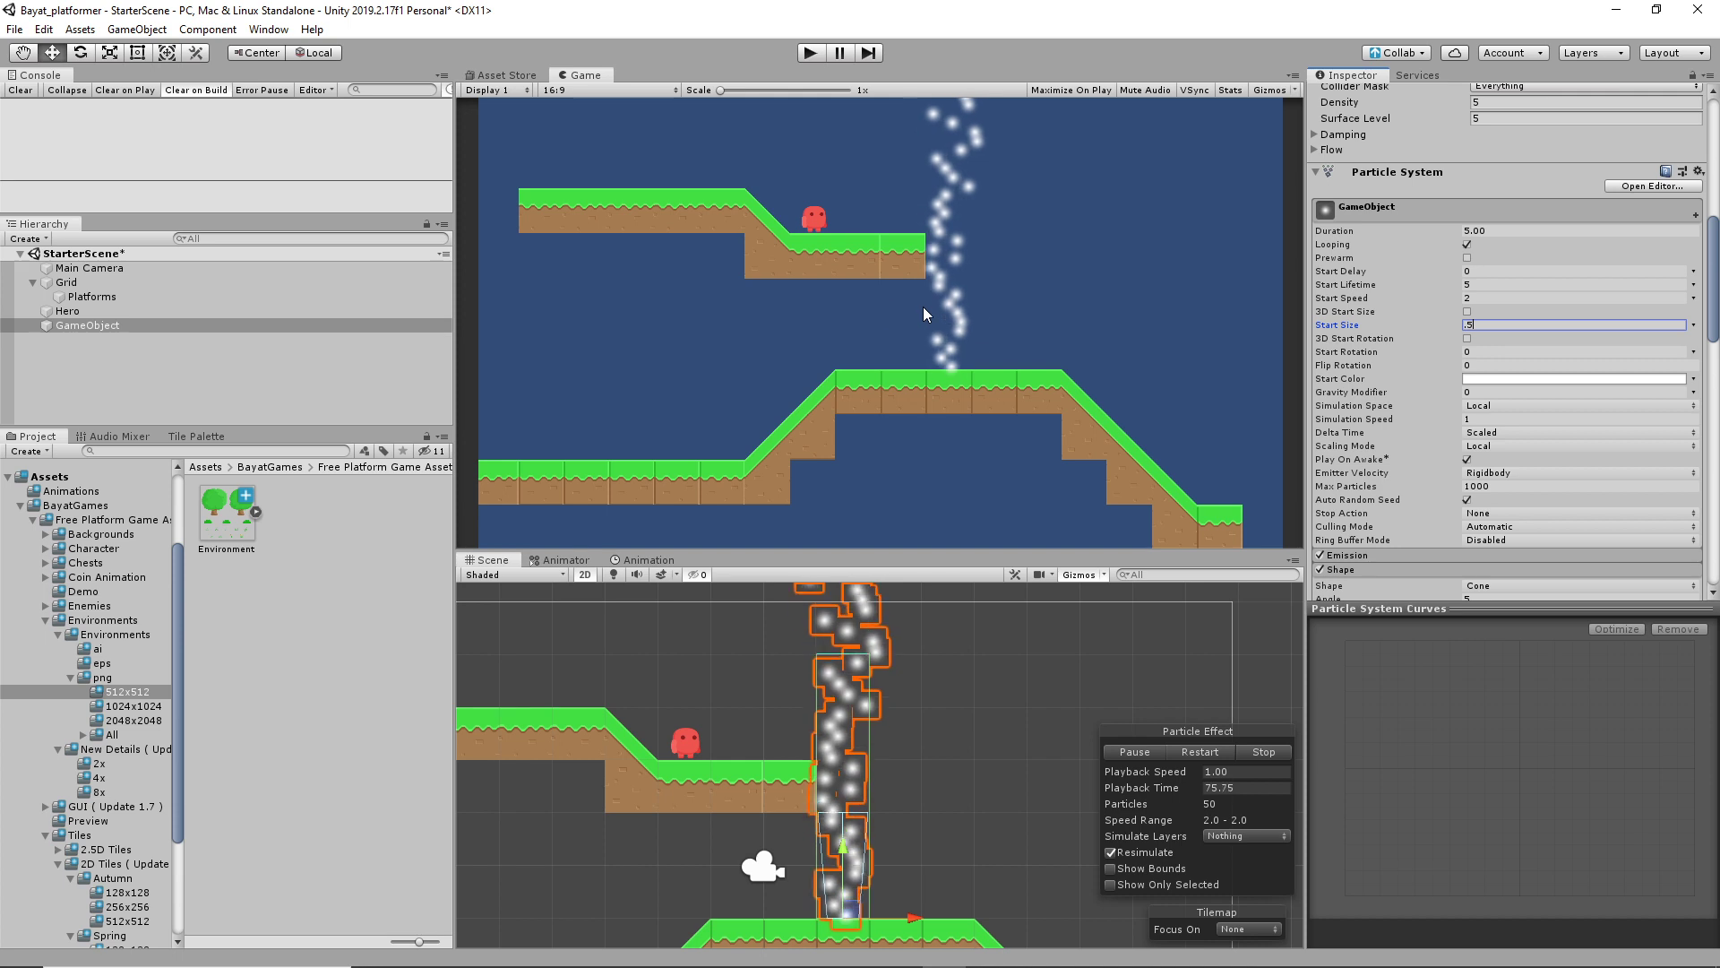
Play-test the scene by moving the hero back and forth through the buoyancy zone's particle stream, and stop the game
{"action": "left_click", "coordinate": [810, 53]}
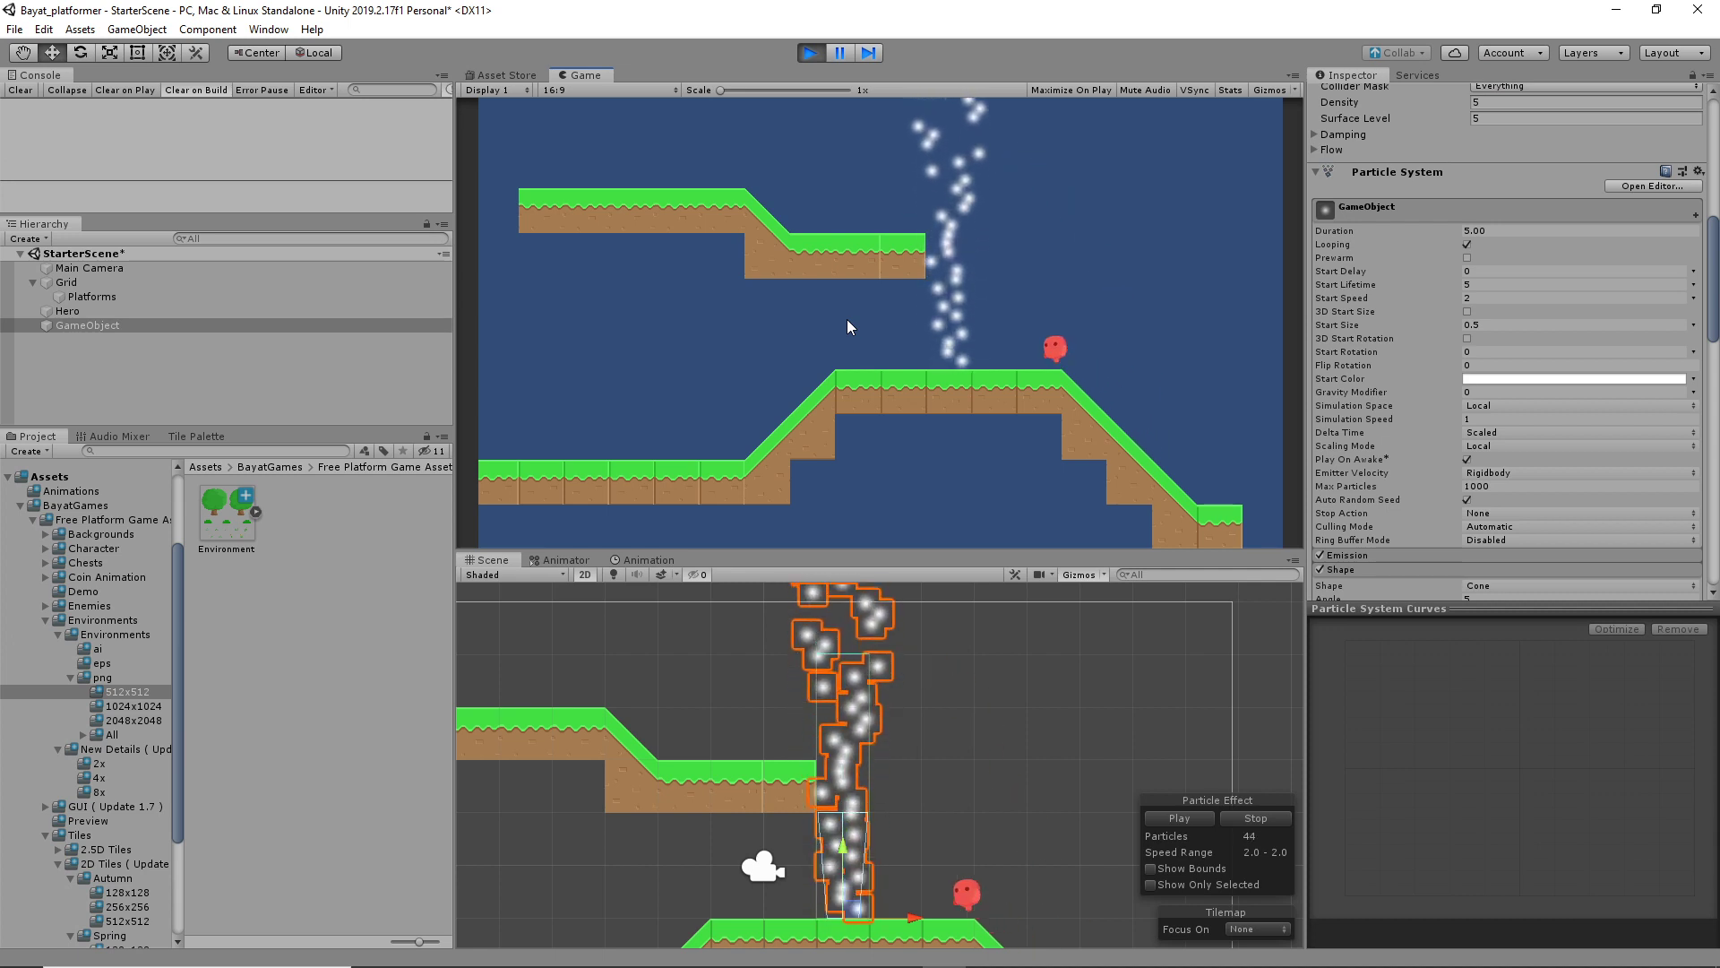
{"action": "key", "text": "Left"}
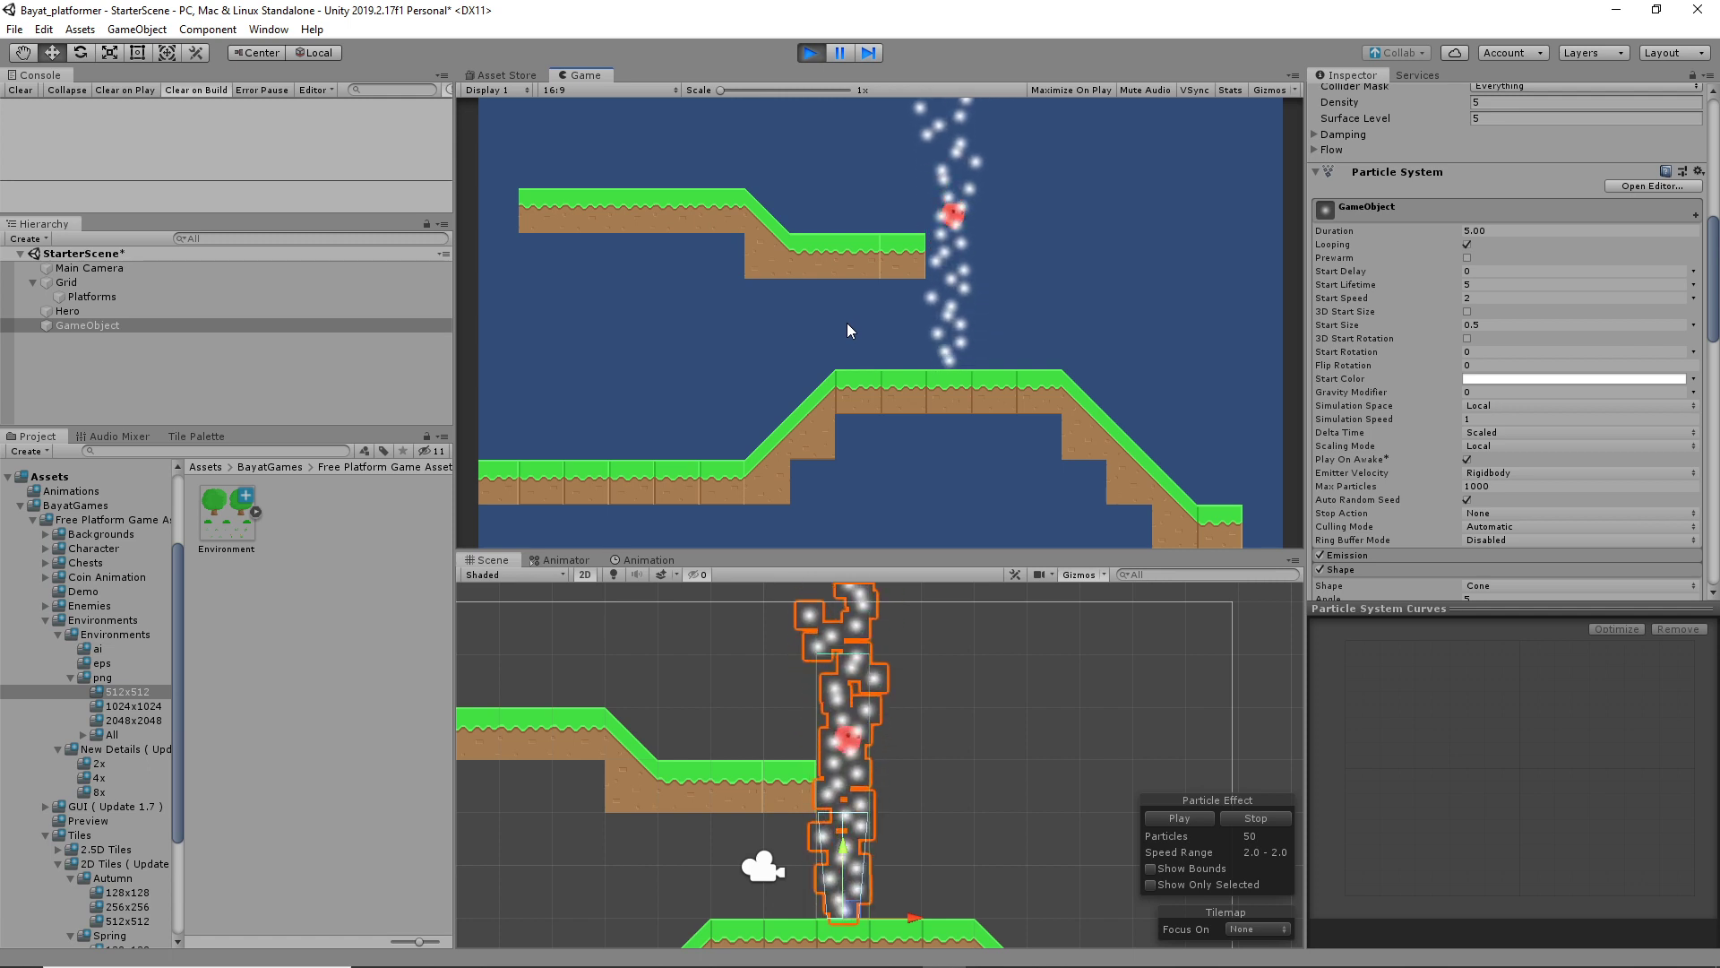
{"action": "key", "text": "Left"}
{"action": "key", "text": "Right"}
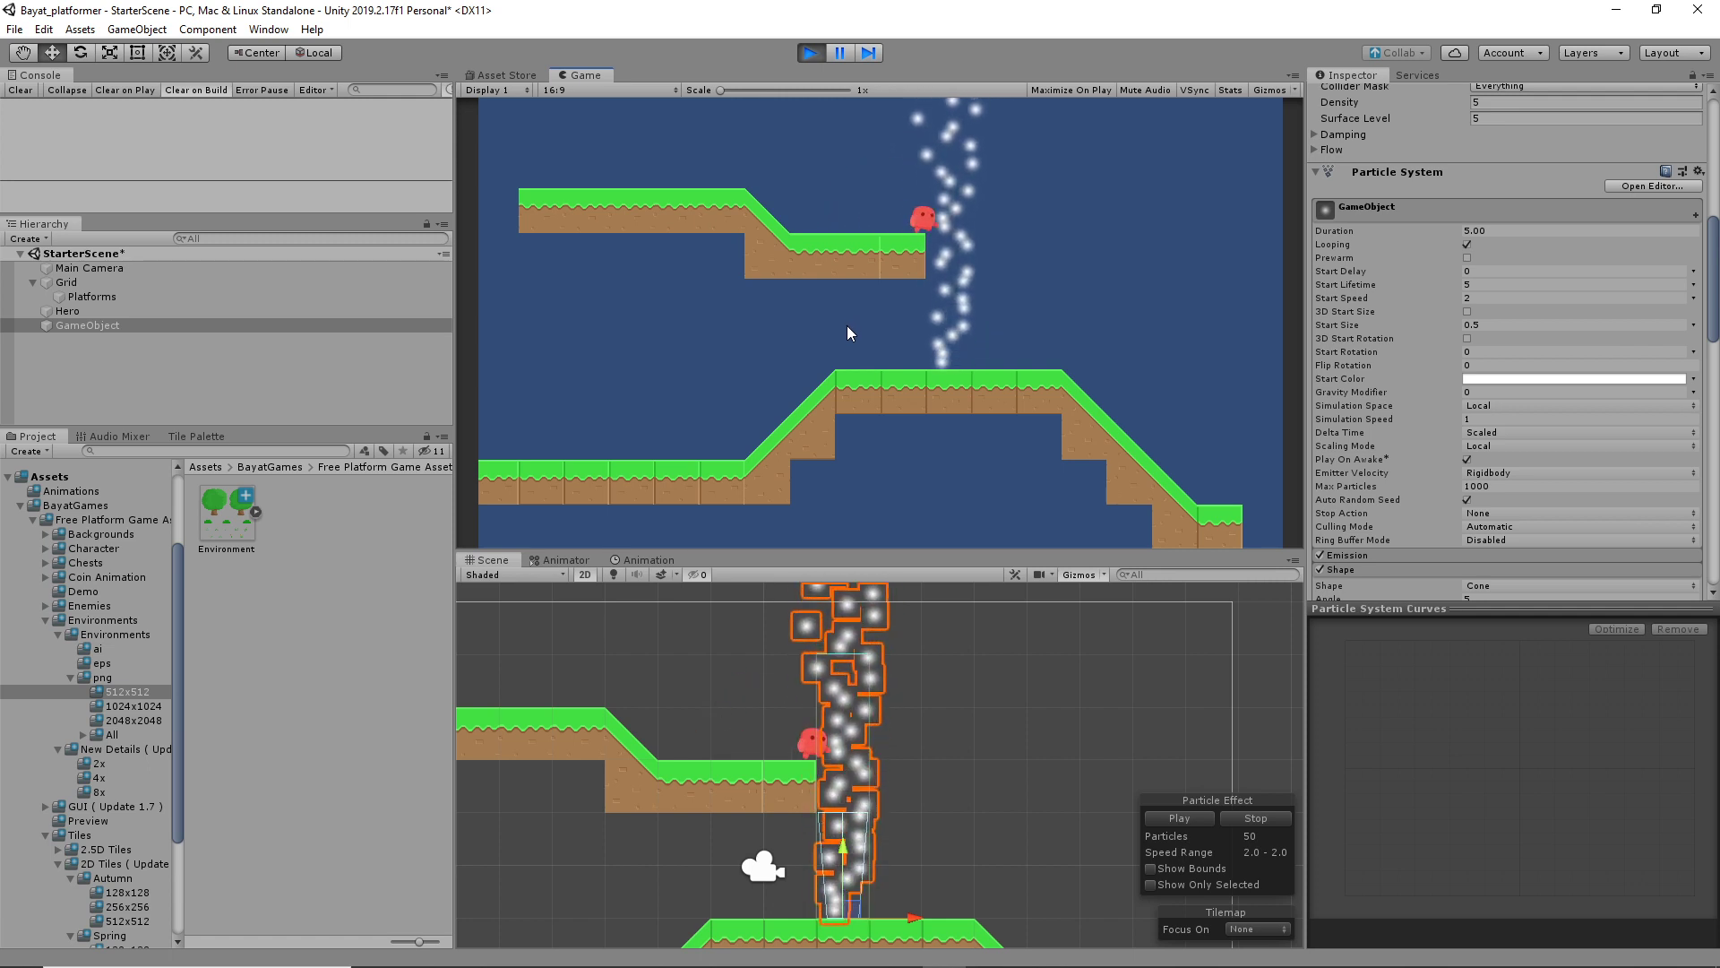
{"action": "key", "text": "Right"}
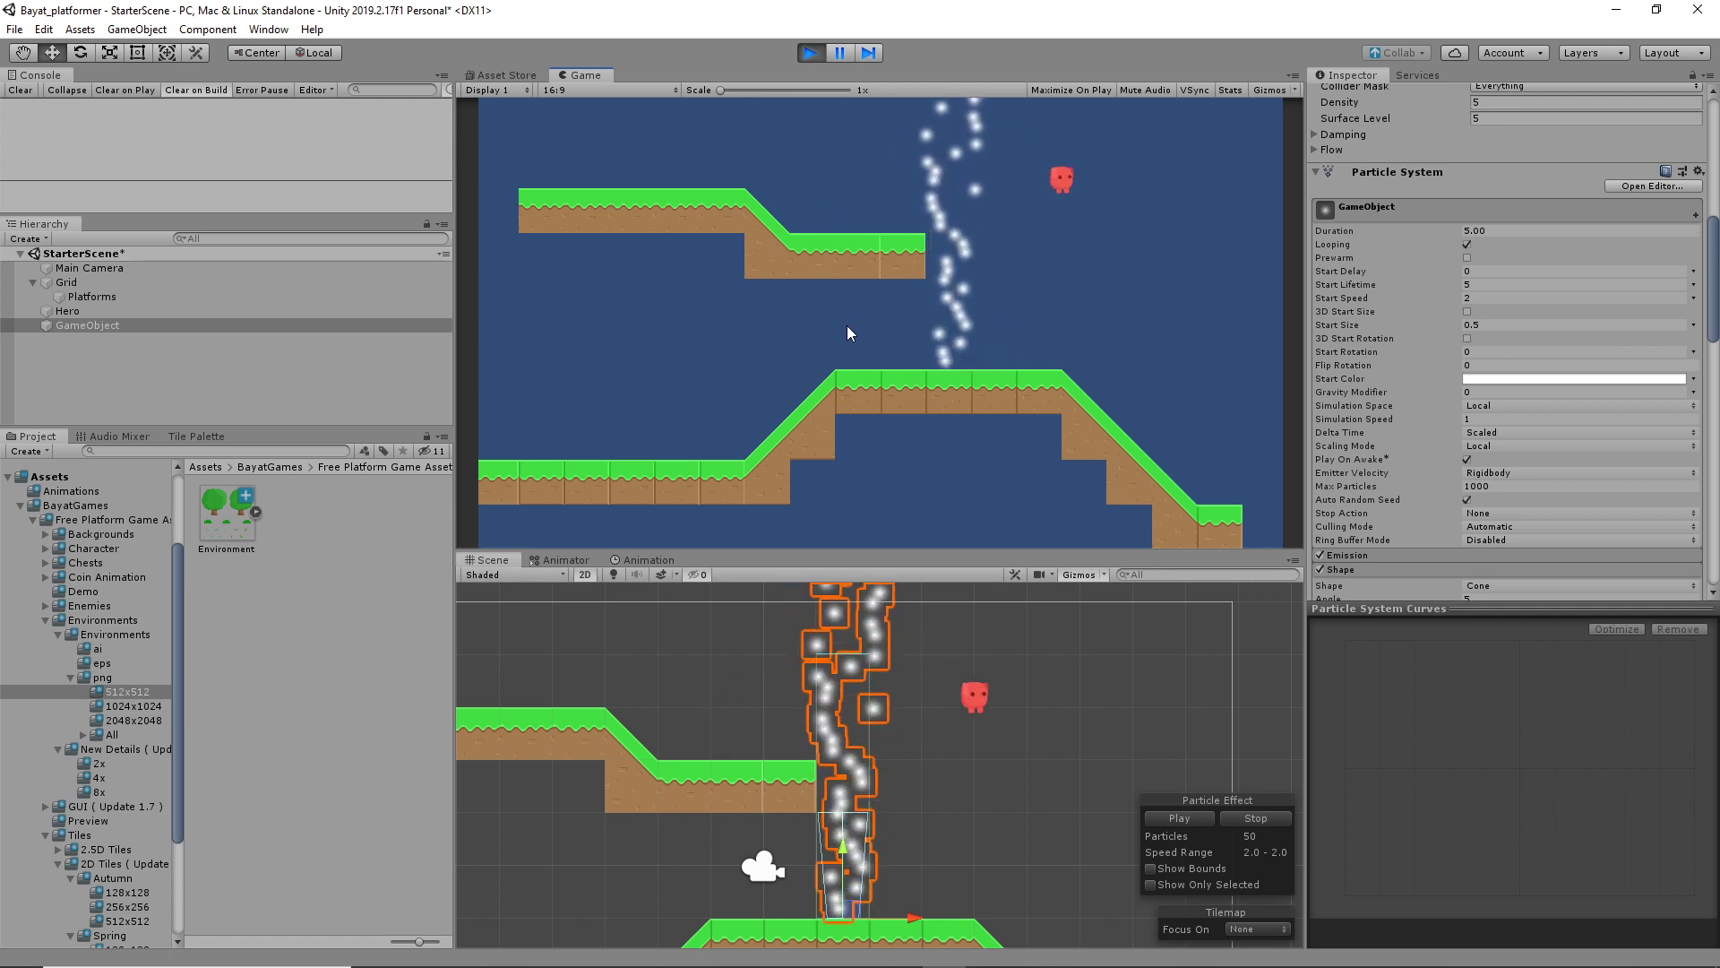
{"action": "key", "text": "Left"}
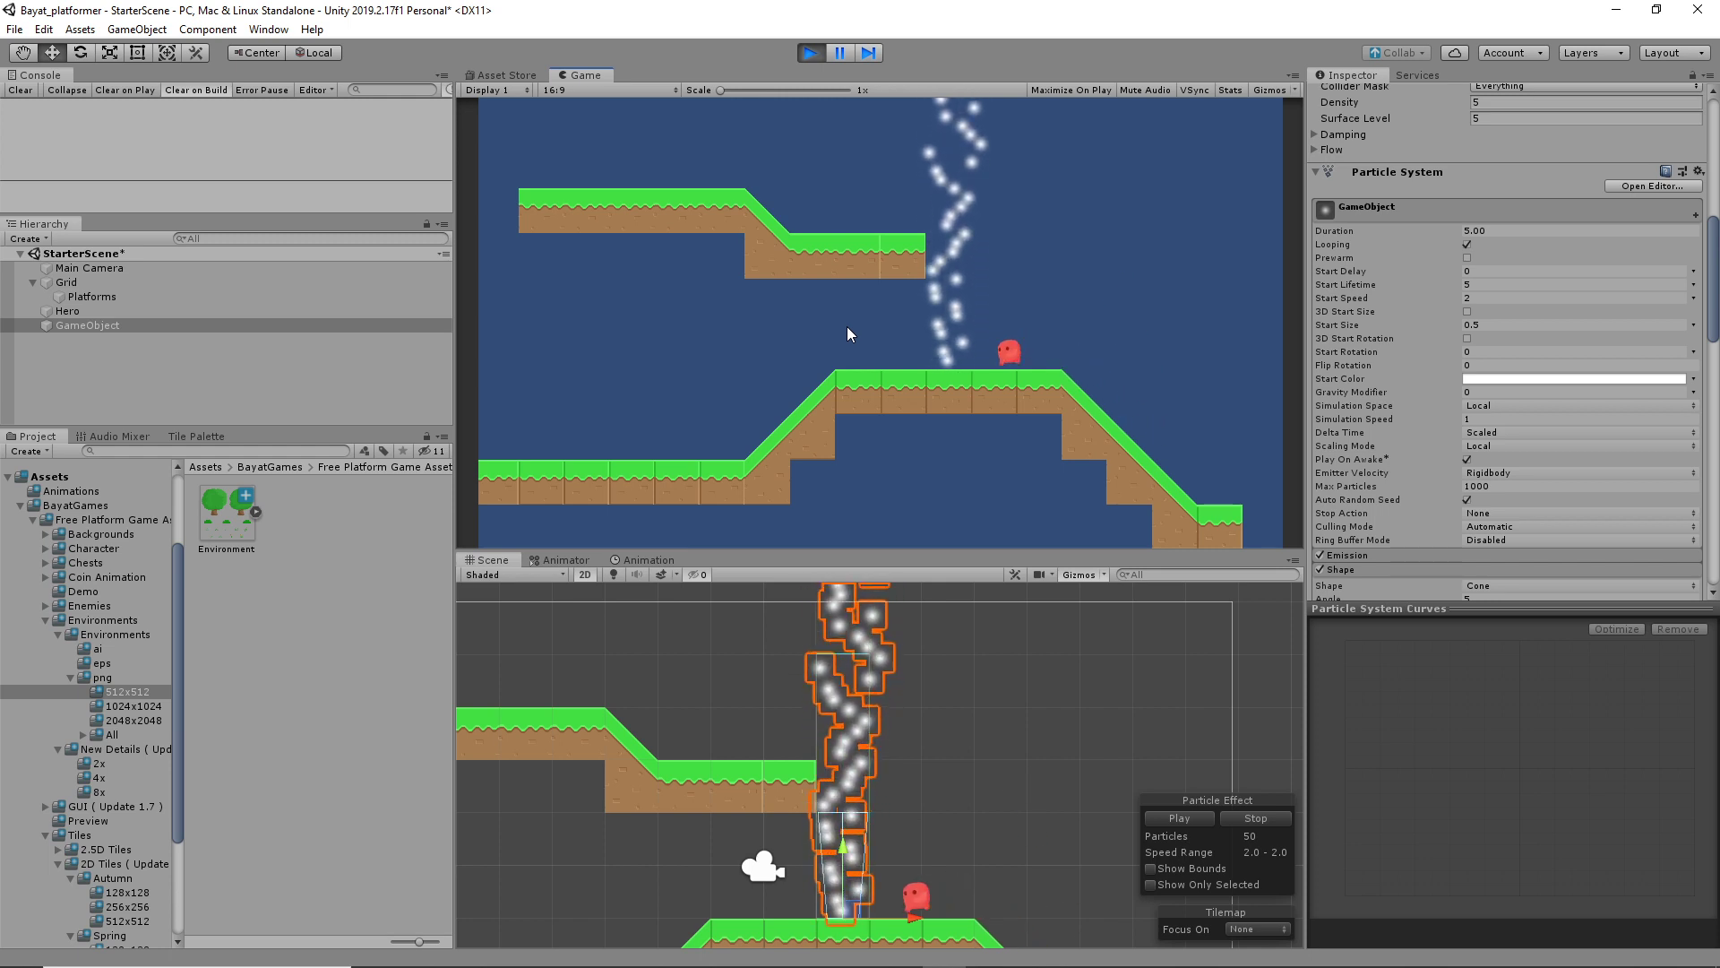
{"action": "key", "text": "Left"}
{"action": "key", "text": "Right"}
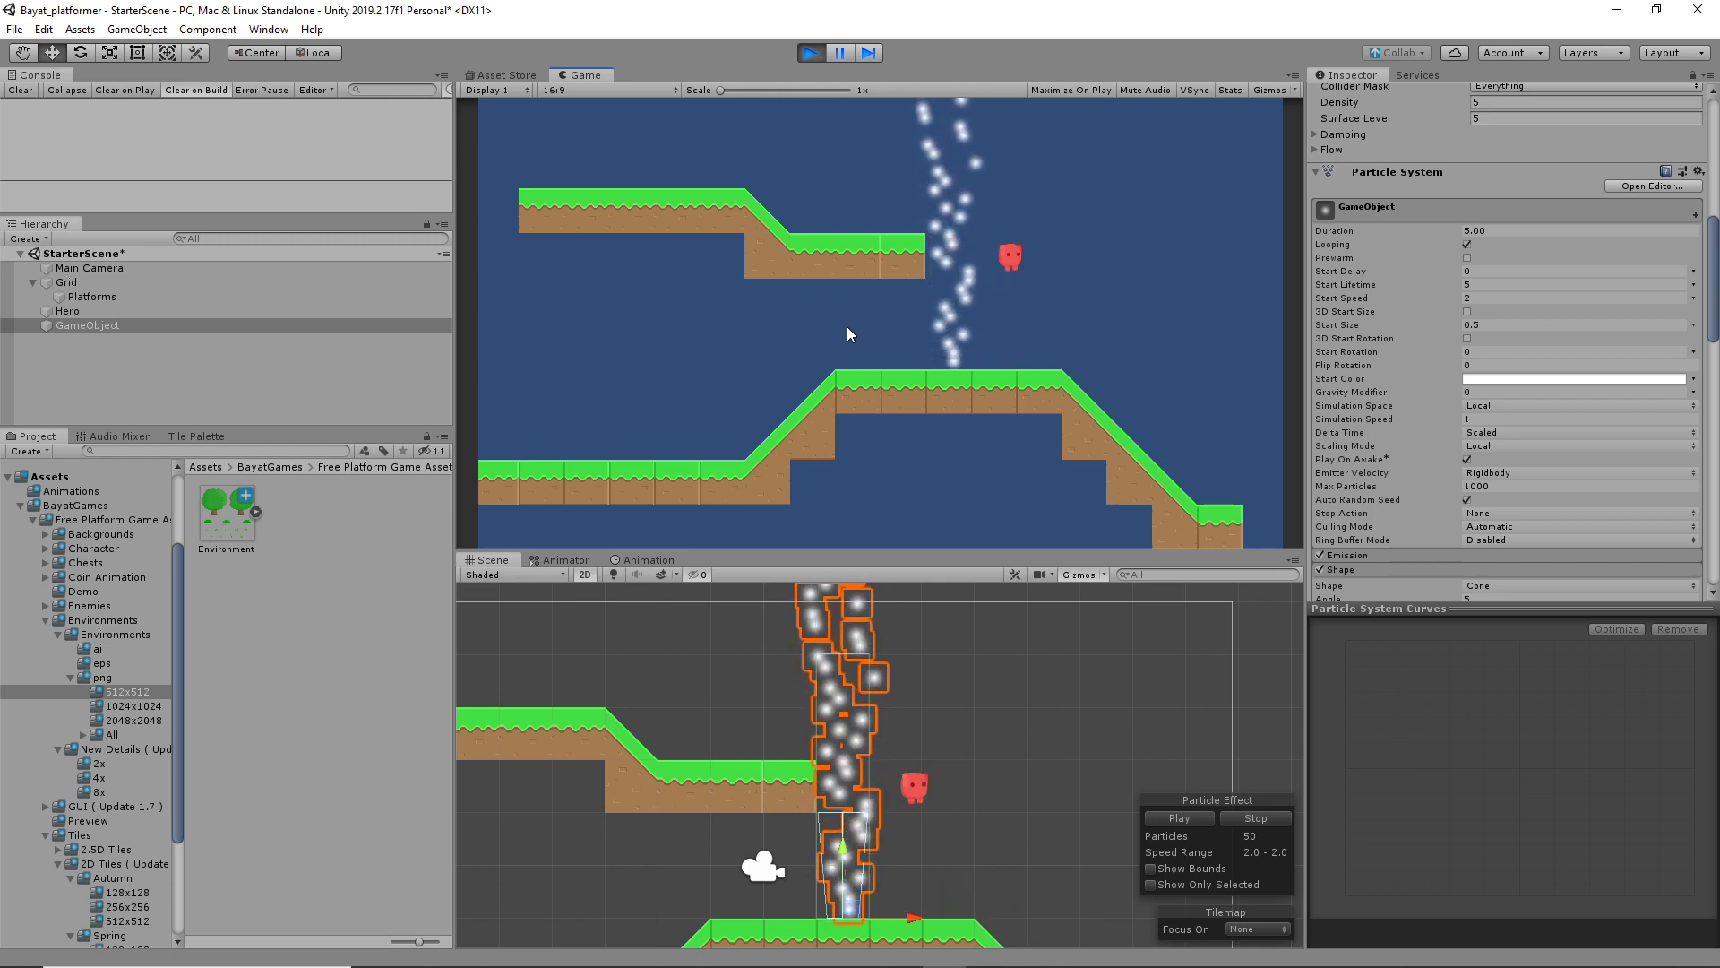
{"action": "key", "text": "Right"}
{"action": "key", "text": "Left"}
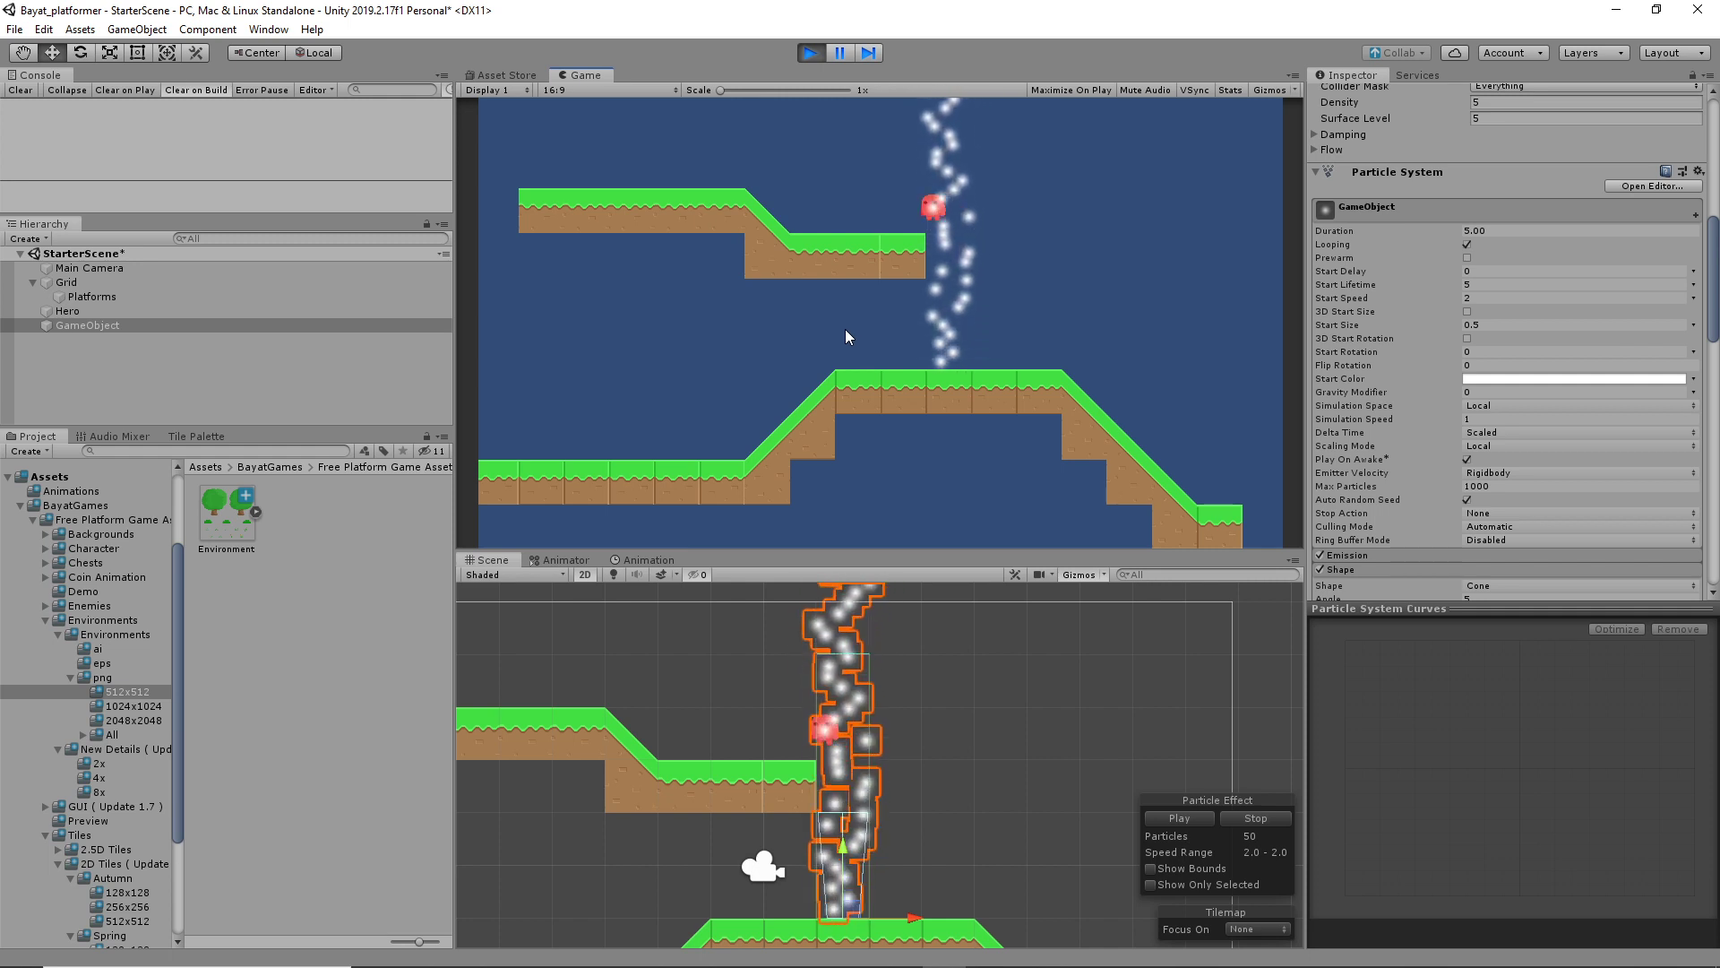
{"action": "key", "text": "Left"}
{"action": "key", "text": "Right"}
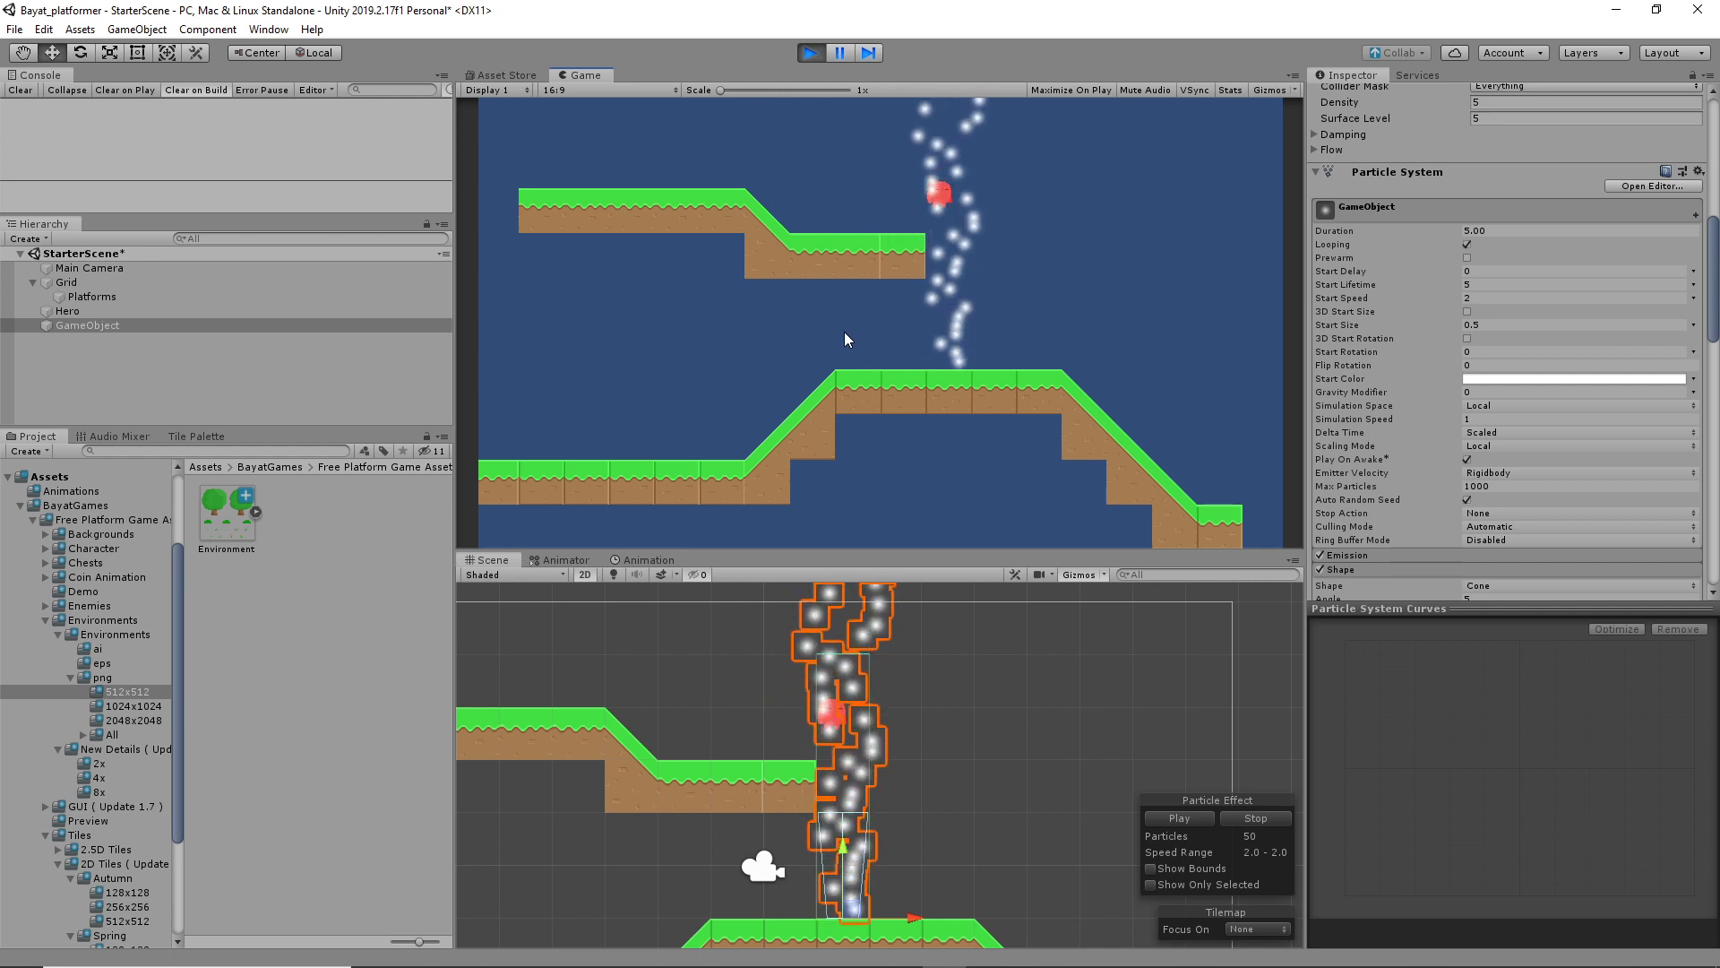
{"action": "key", "text": "Right"}
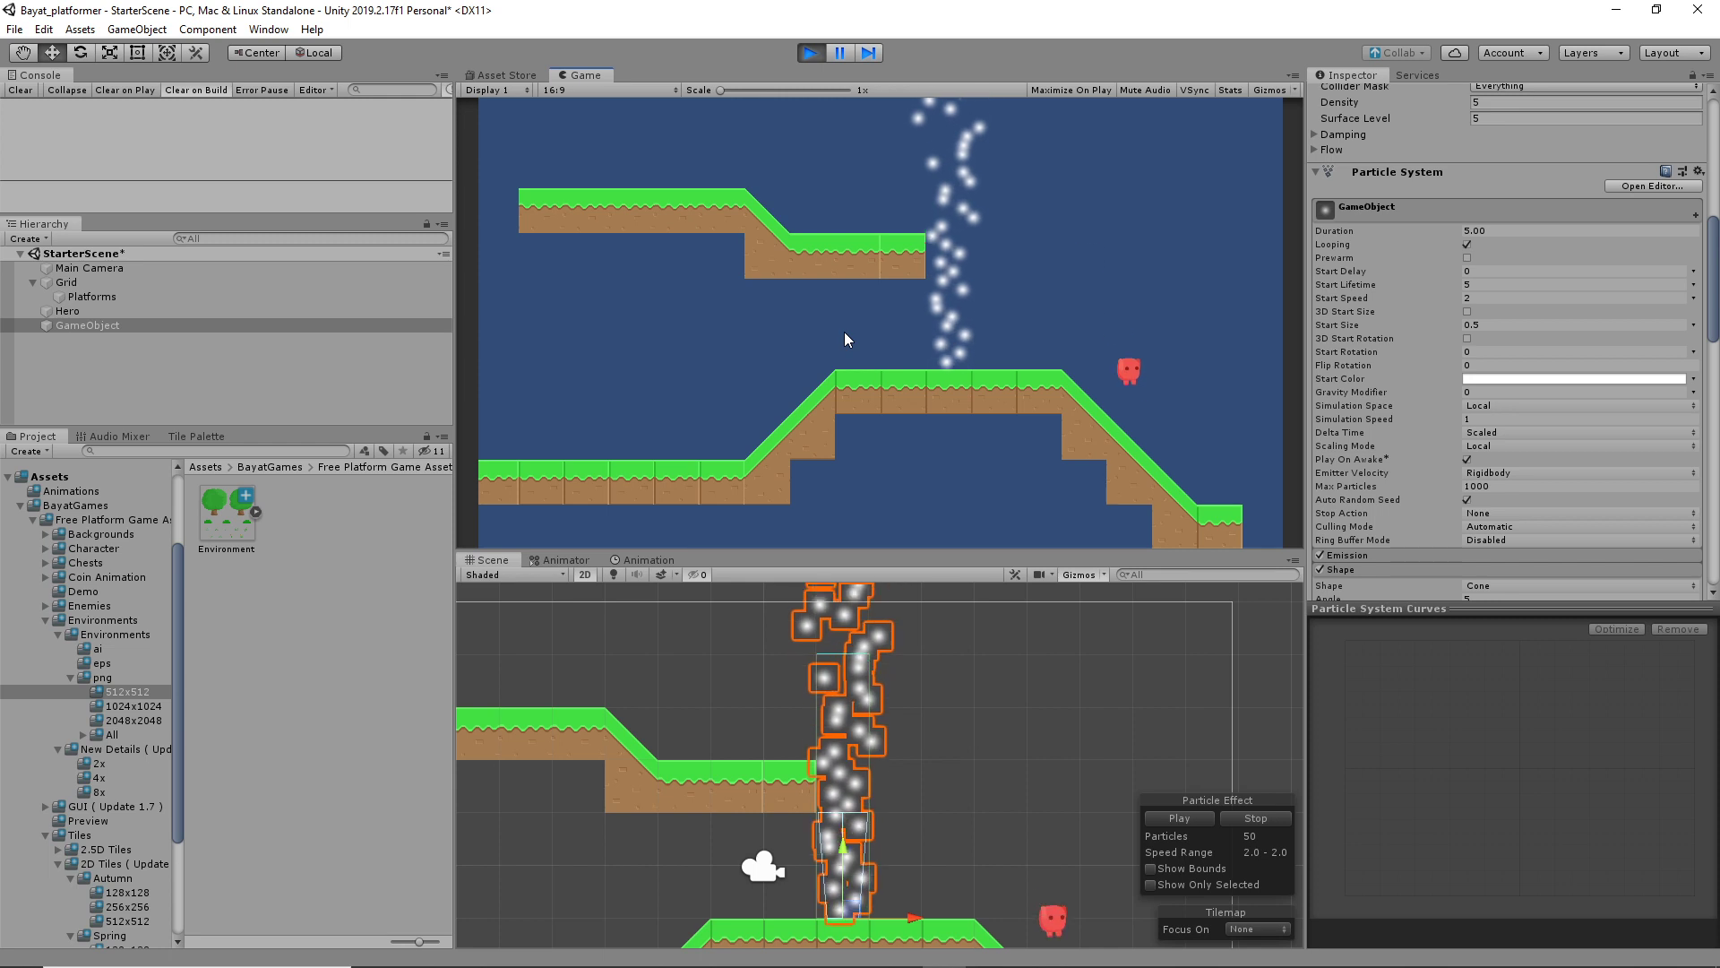
{"action": "key", "text": "Left"}
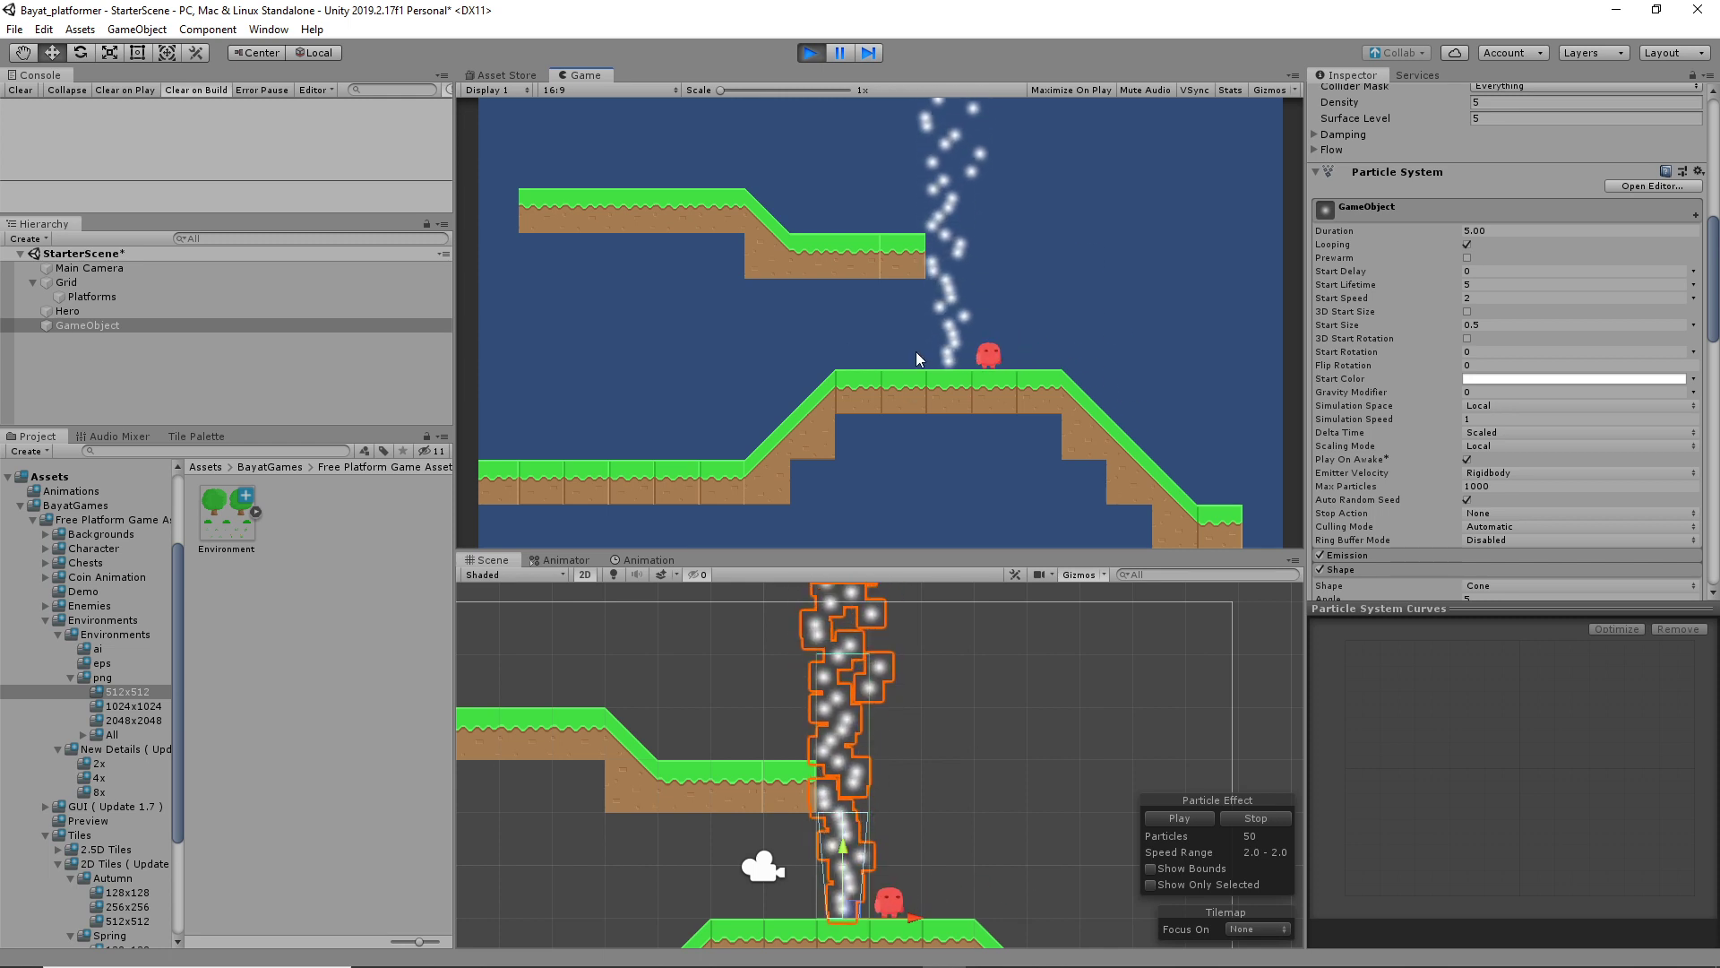
{"action": "left_click", "coordinate": [809, 54]}
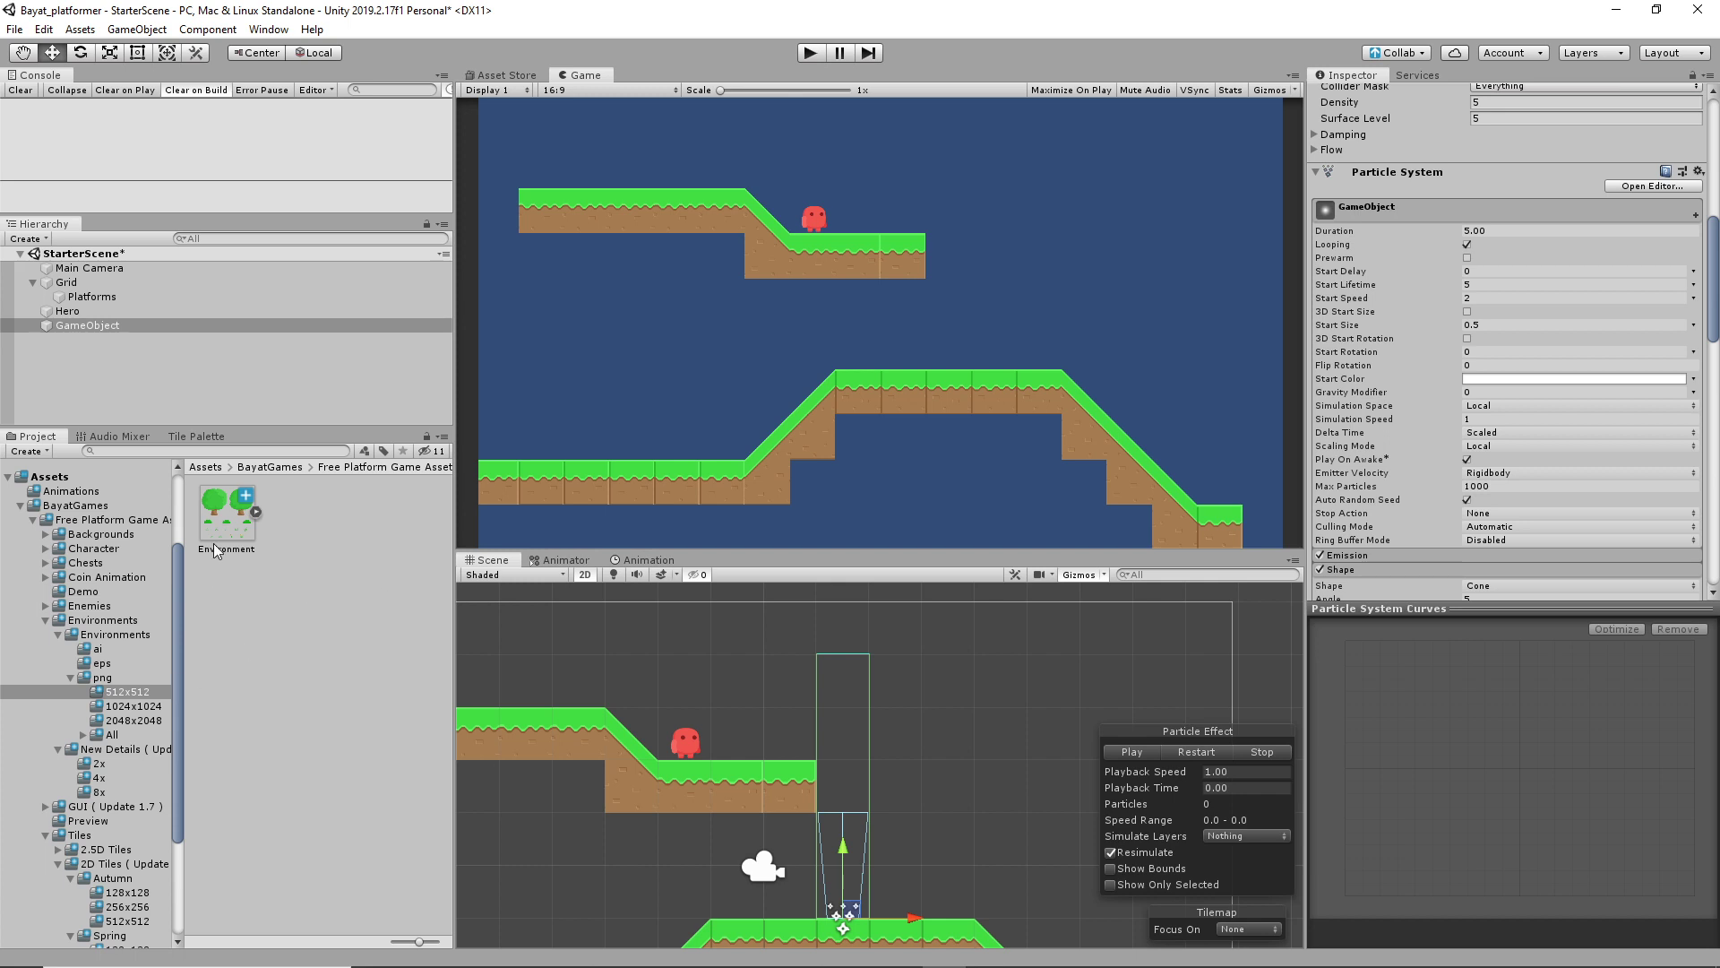
Browse to the png folder inside Coin Animation and select the 1024x128 coin sprite sheet
{"action": "left_click", "coordinate": [94, 578]}
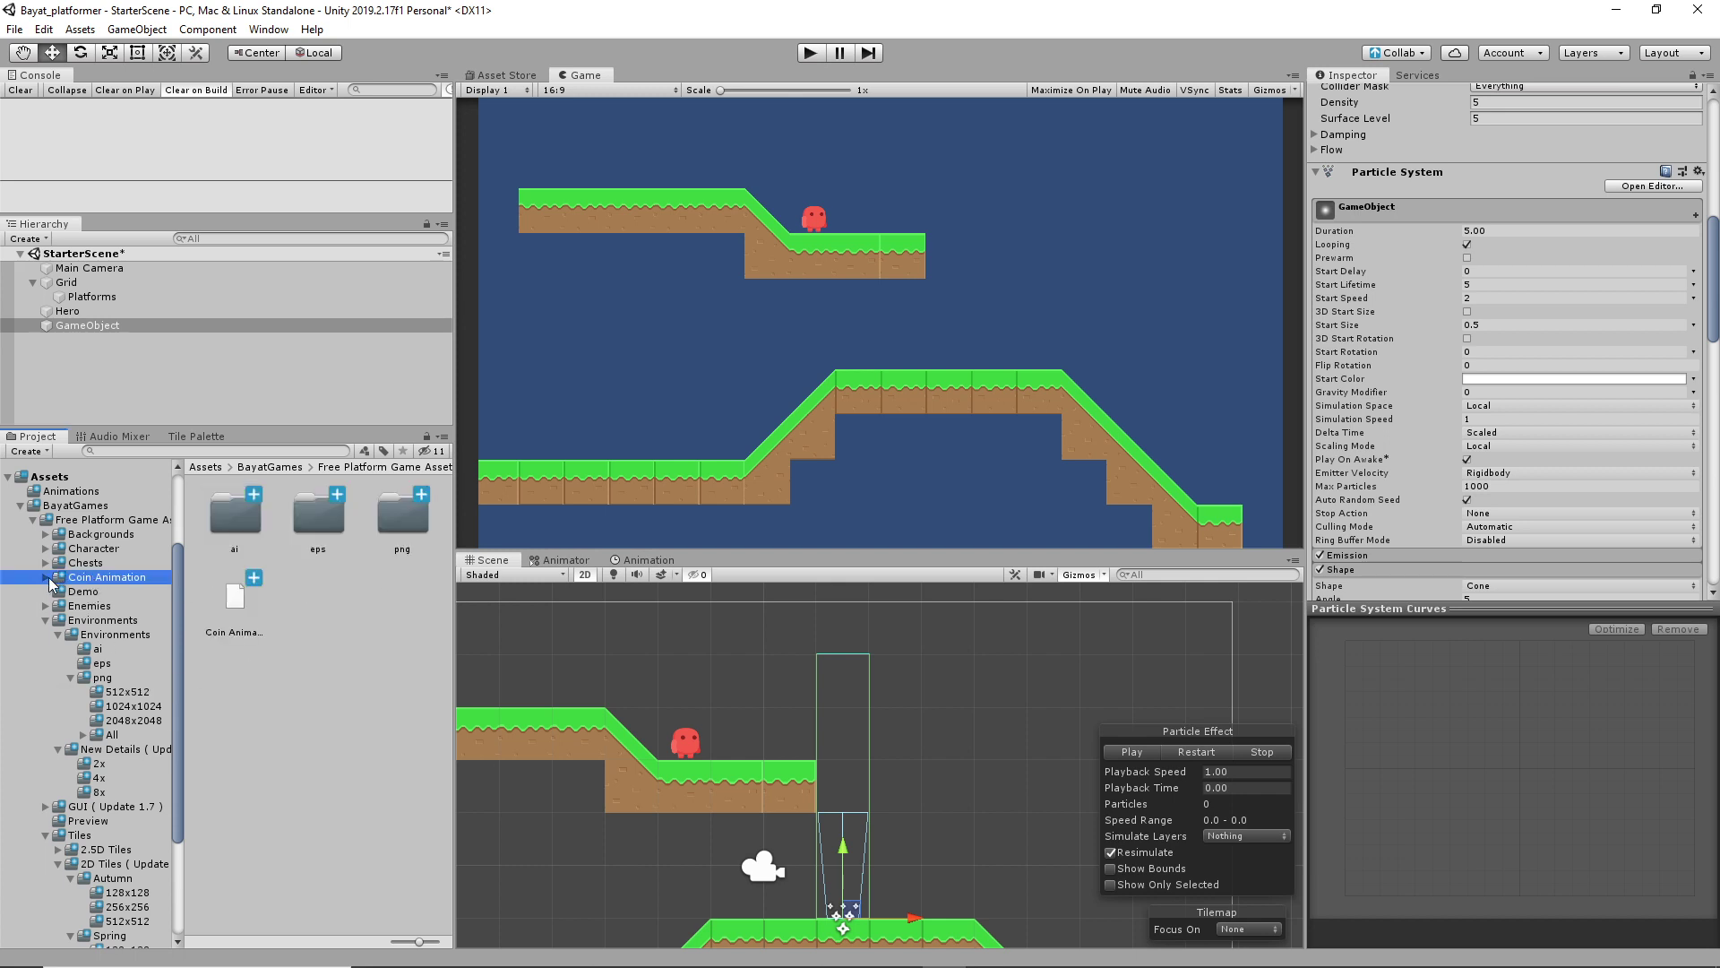
{"action": "left_click", "coordinate": [47, 578]}
{"action": "left_click", "coordinate": [237, 600]}
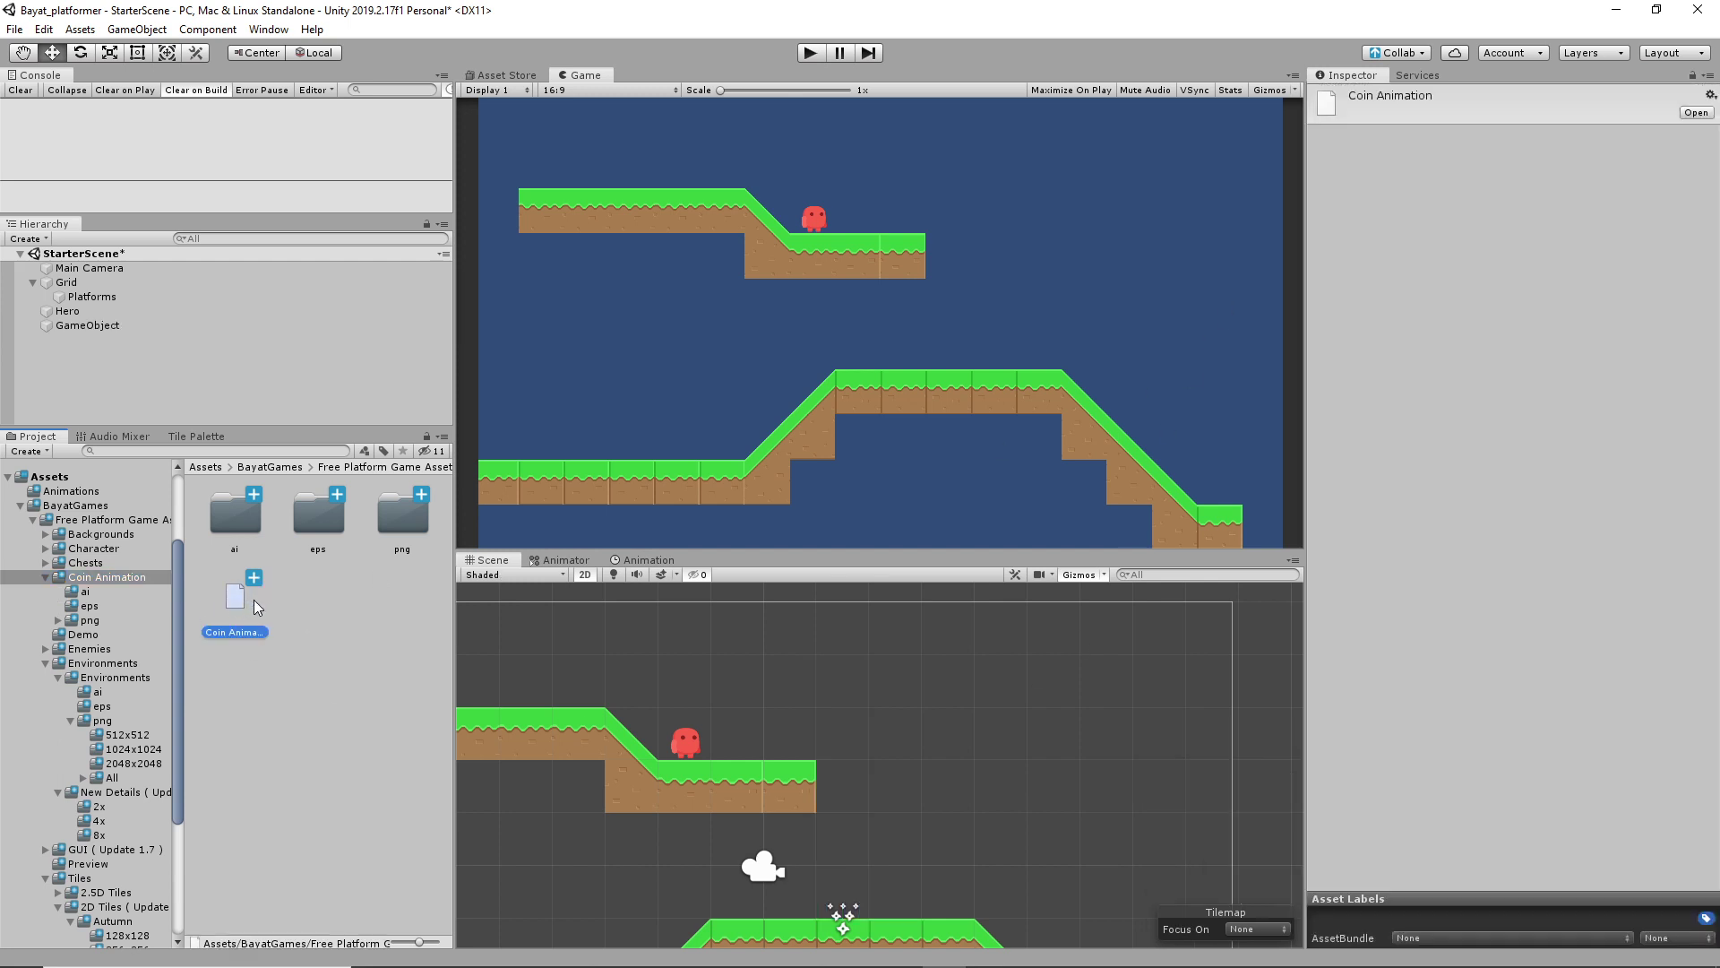
{"action": "left_click", "coordinate": [401, 522]}
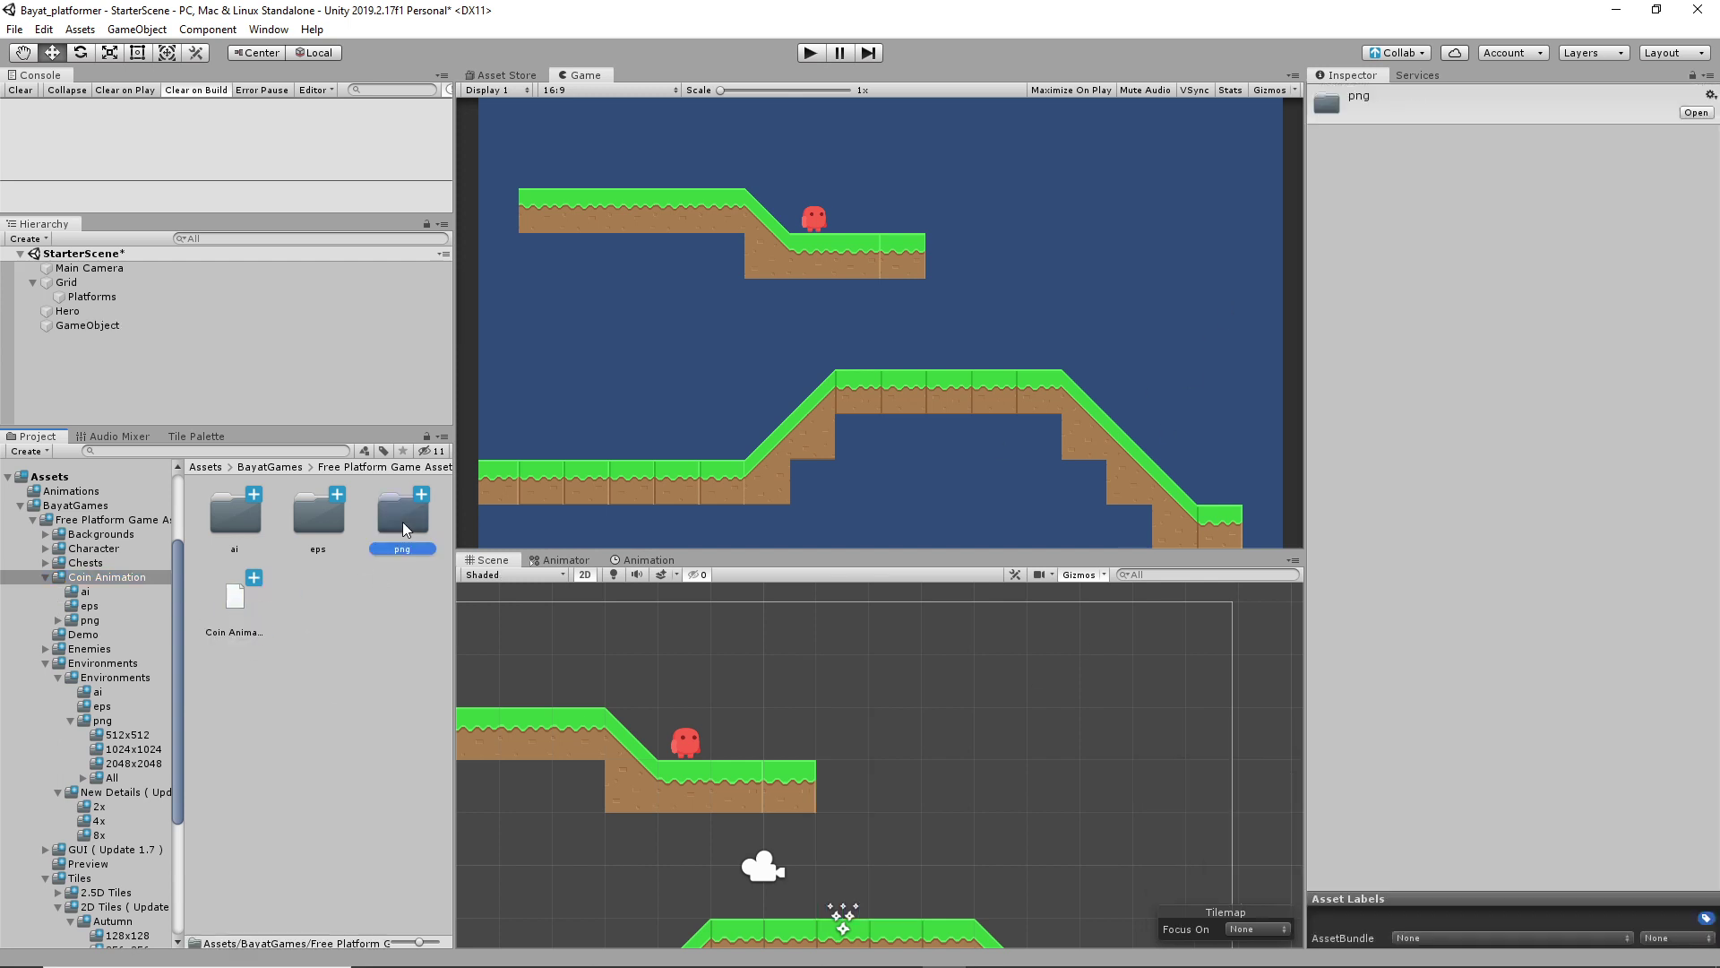
{"action": "left_click", "coordinate": [90, 619]}
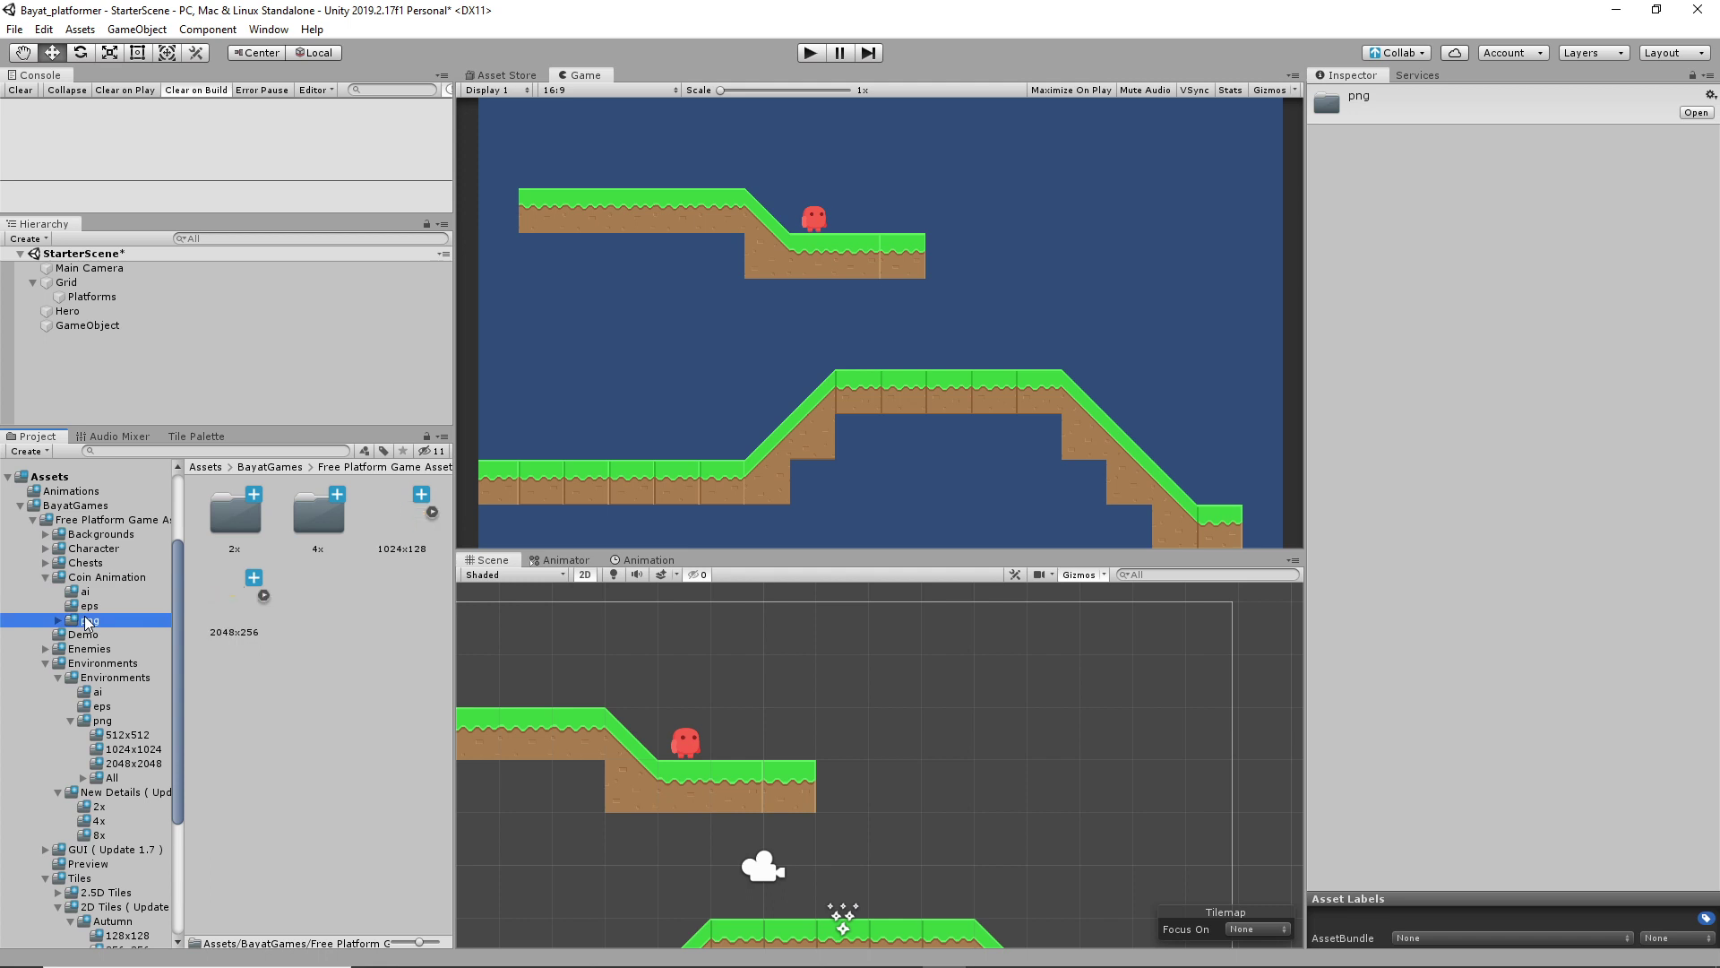
{"action": "left_click", "coordinate": [432, 512]}
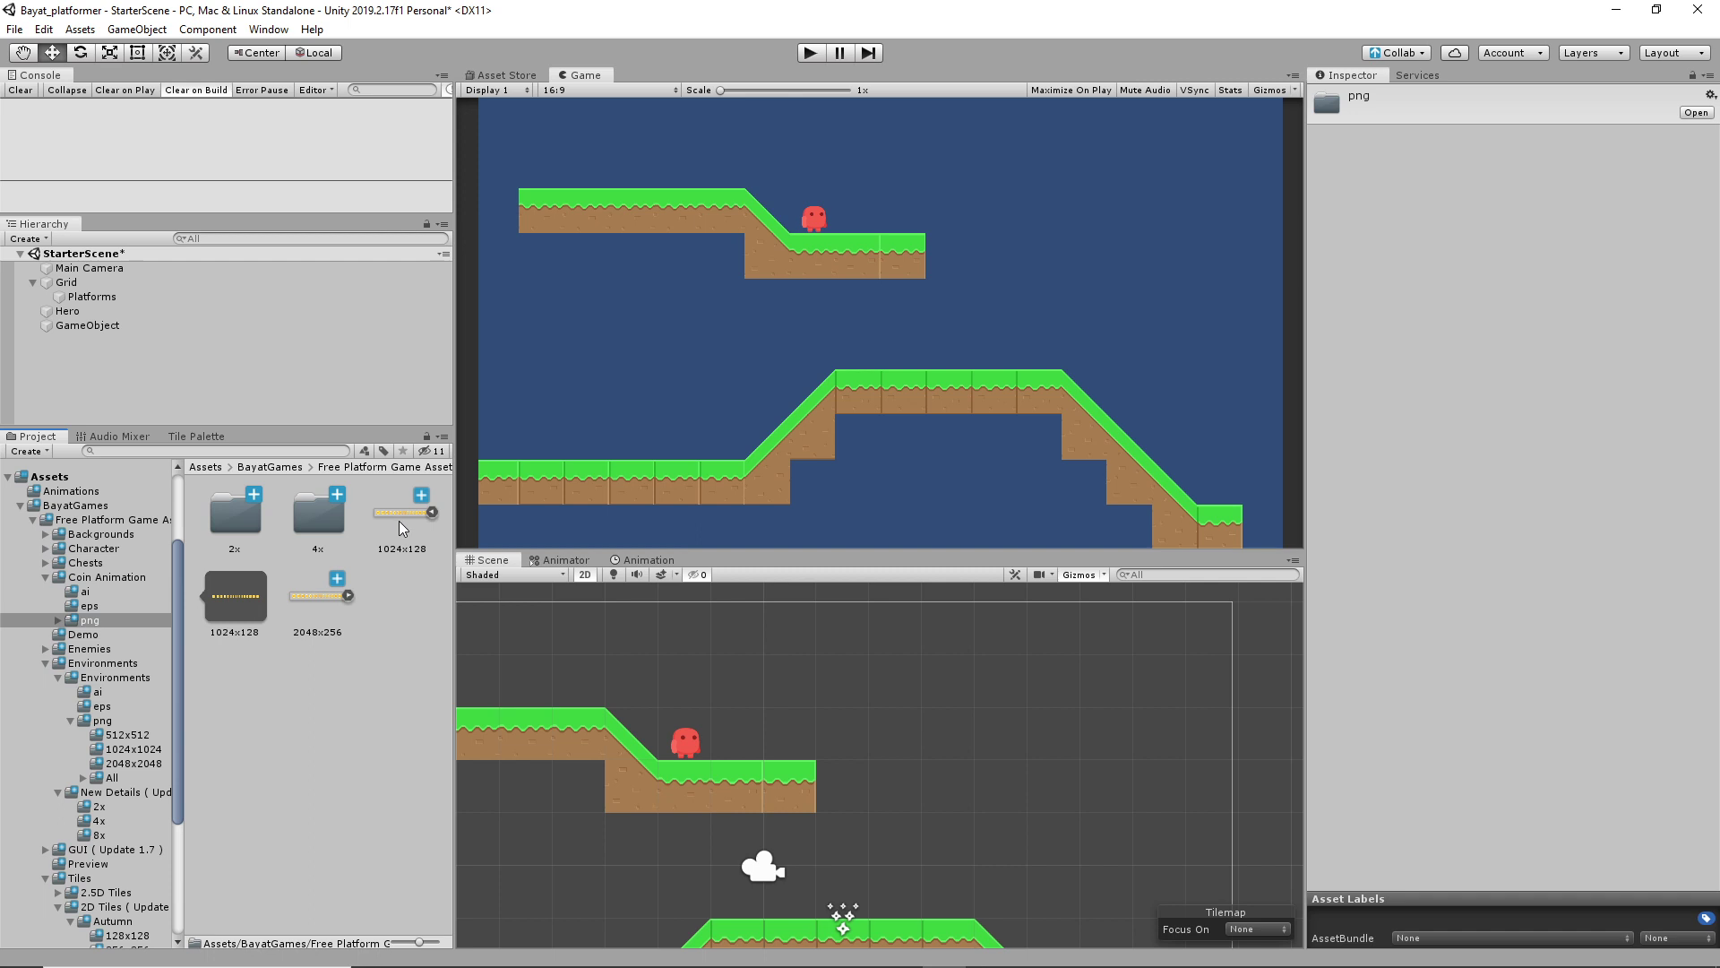
{"action": "left_click", "coordinate": [403, 513]}
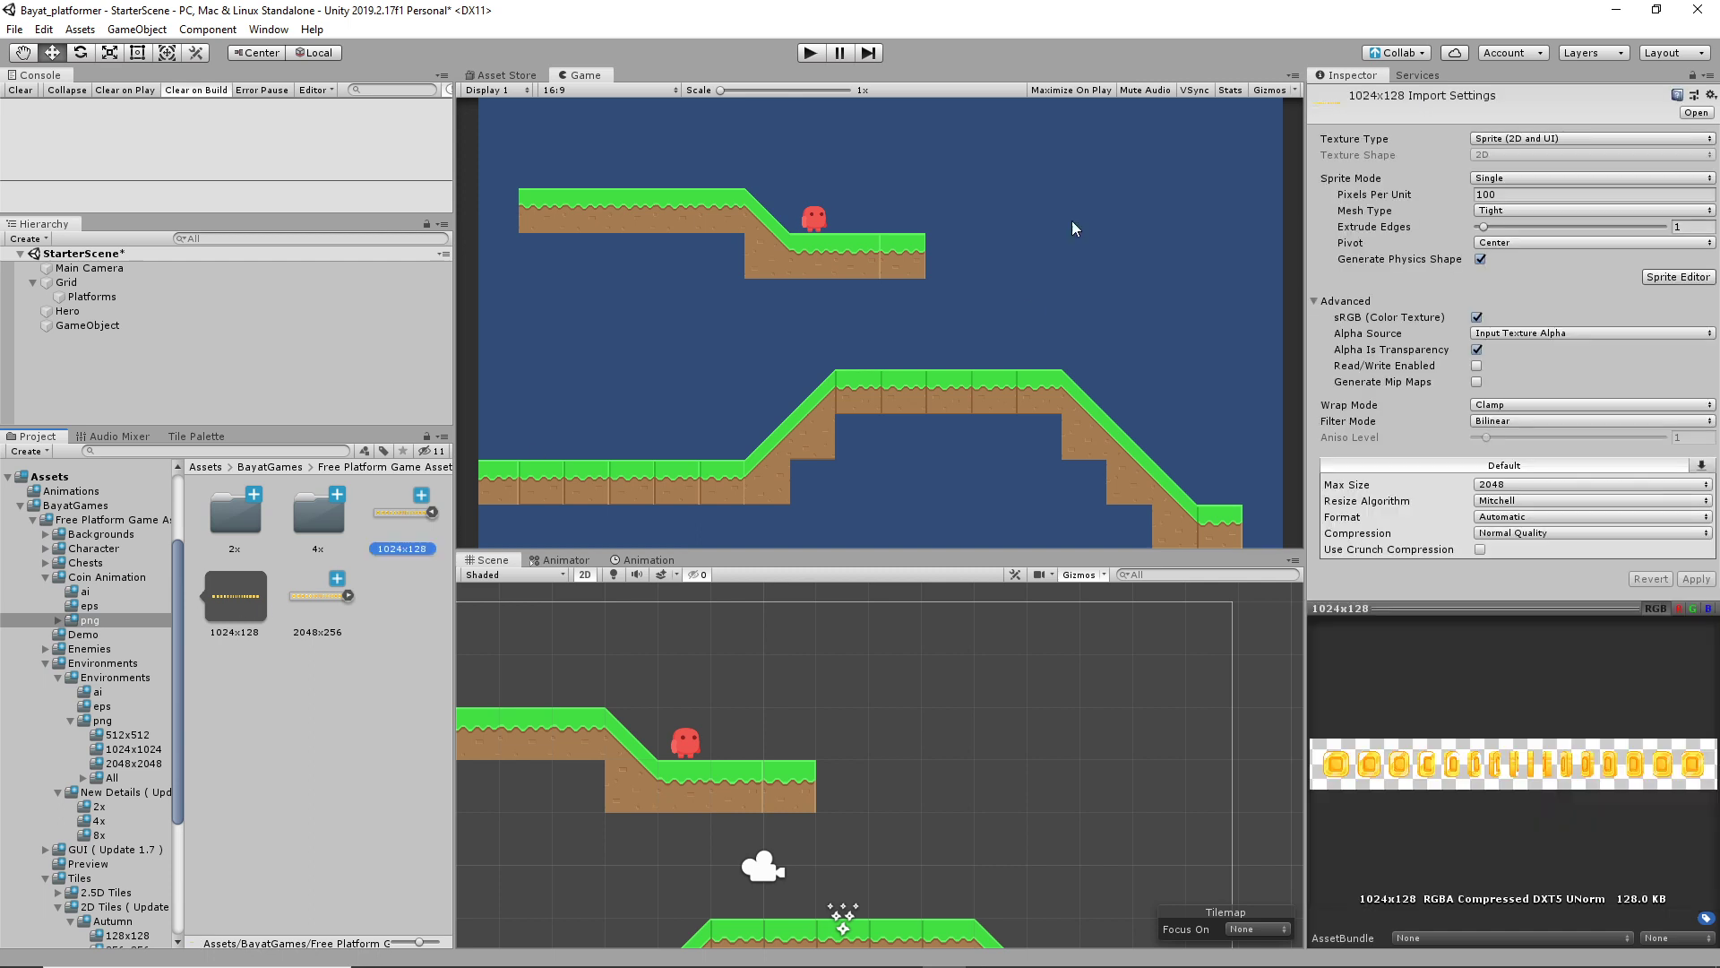
Set the coin sheet's Pixels Per Unit to 128 and Sprite Mode to Multiple, and apply the import settings
{"action": "left_click", "coordinate": [1526, 193]}
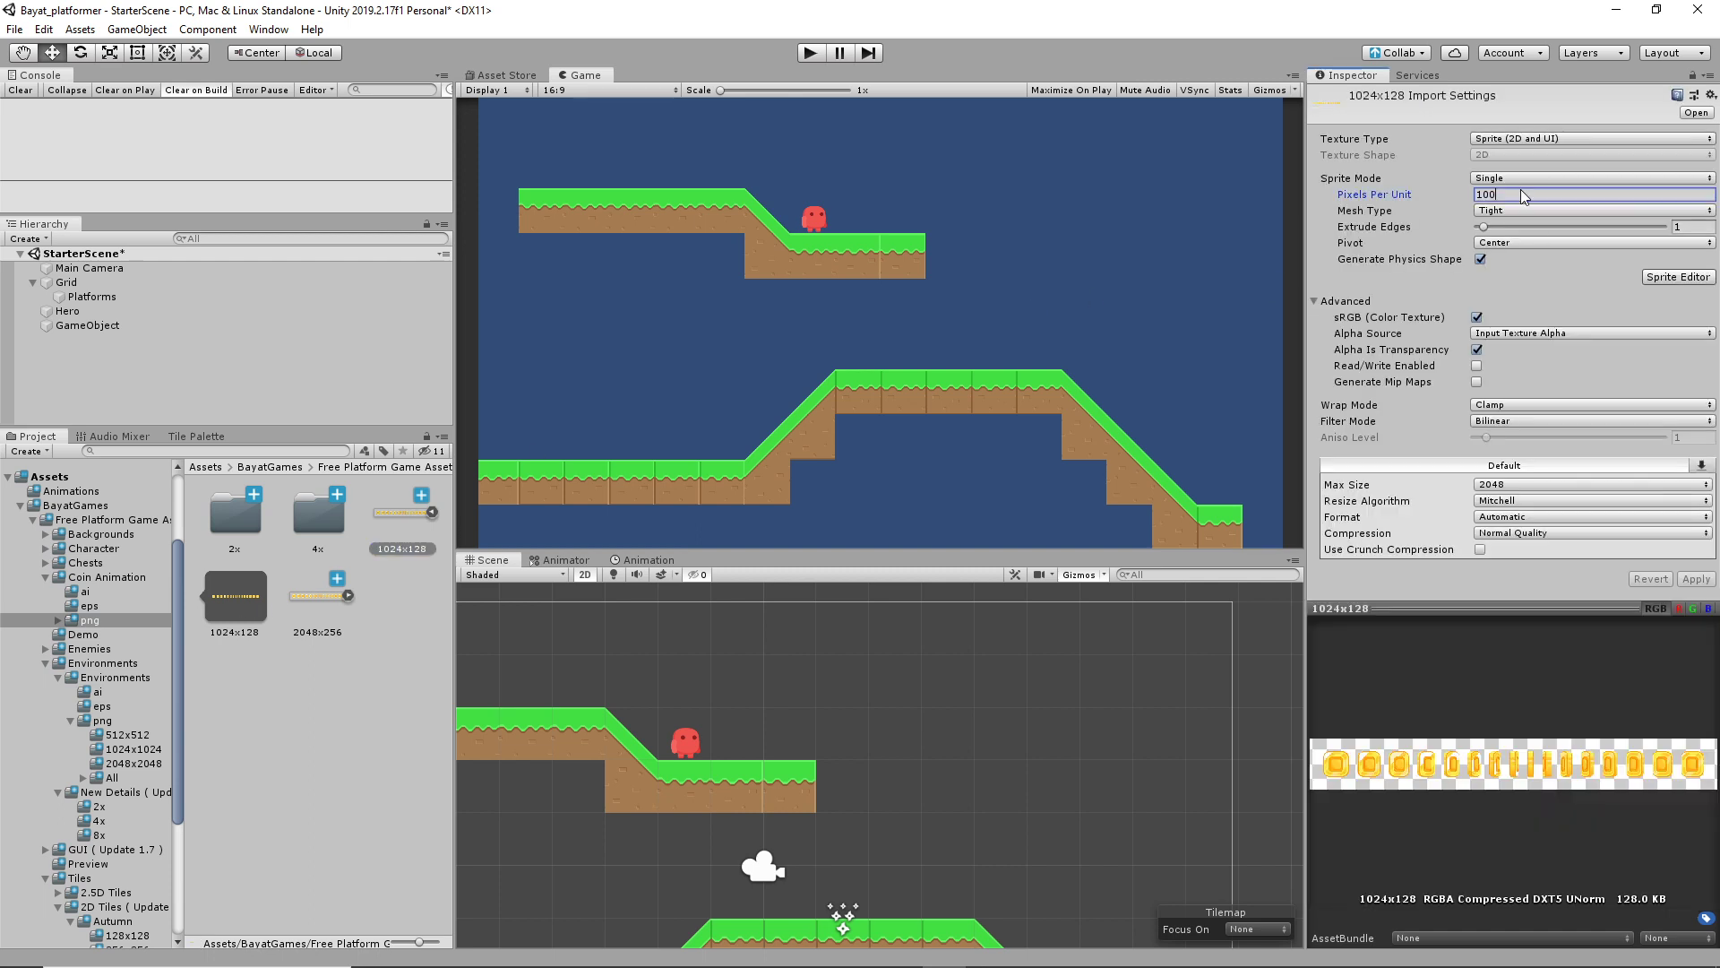
{"action": "type", "text": "128"}
{"action": "left_click", "coordinate": [1523, 178]}
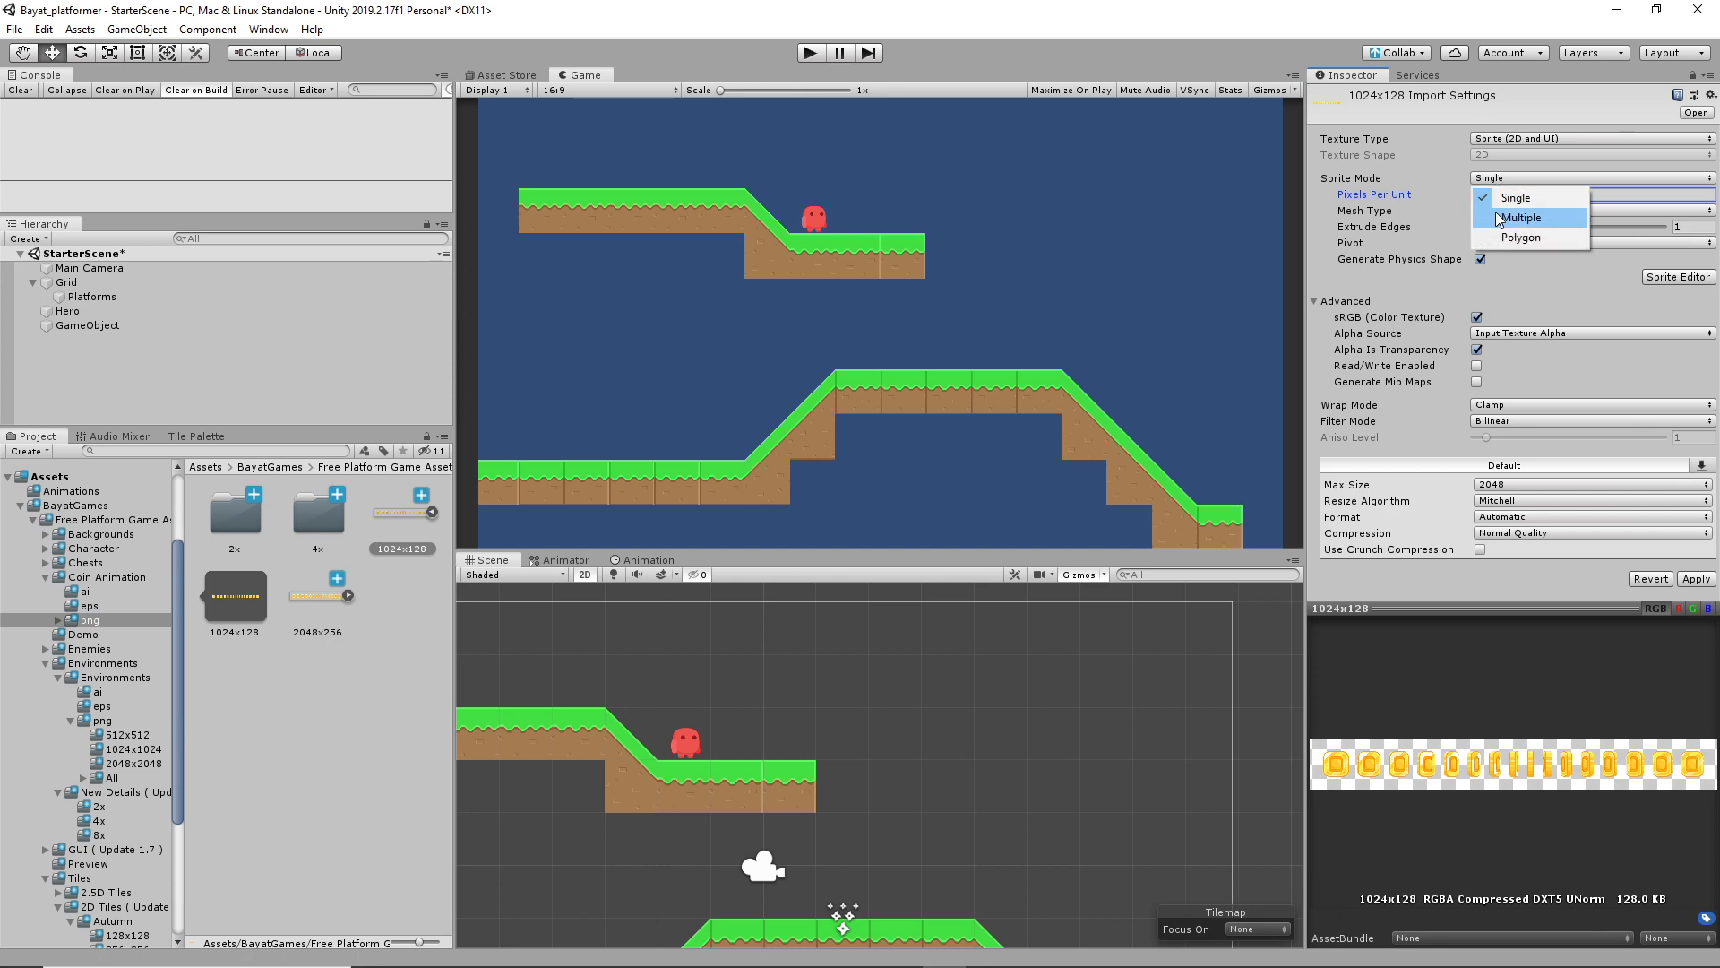
{"action": "left_click", "coordinate": [1523, 214]}
{"action": "left_click", "coordinate": [1696, 563]}
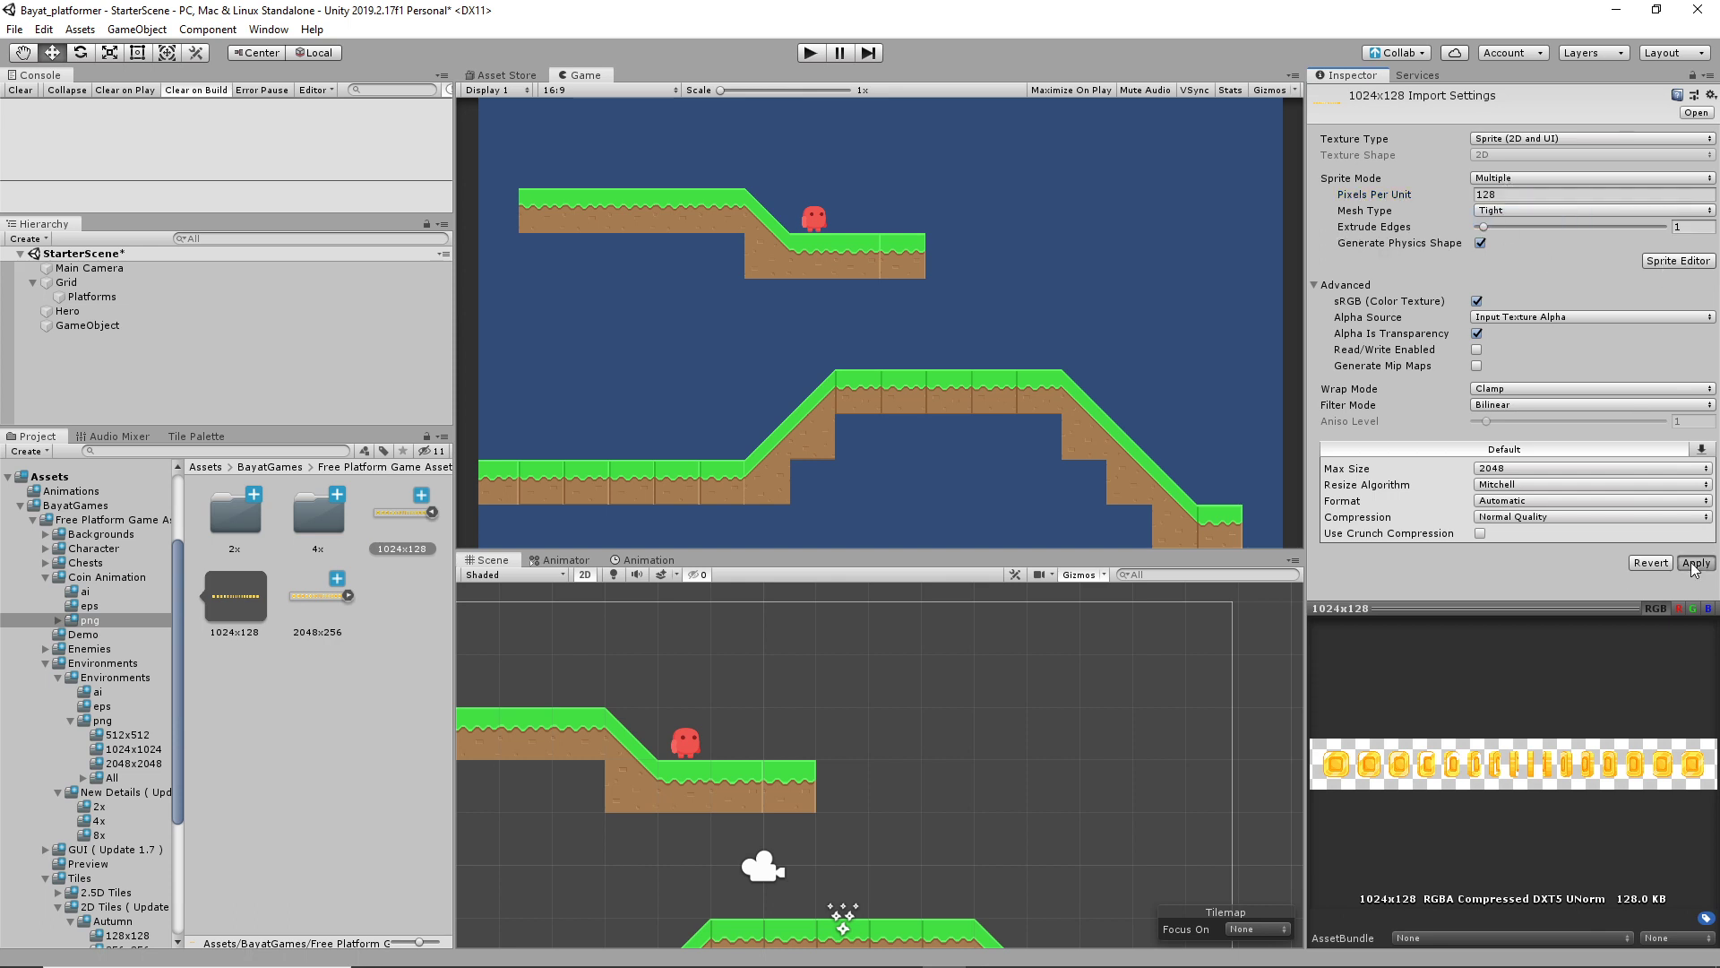
Slice the coin sheet in the Sprite Editor with the Automatic type, apply the slices, and close the editor
{"action": "left_click", "coordinate": [1677, 261]}
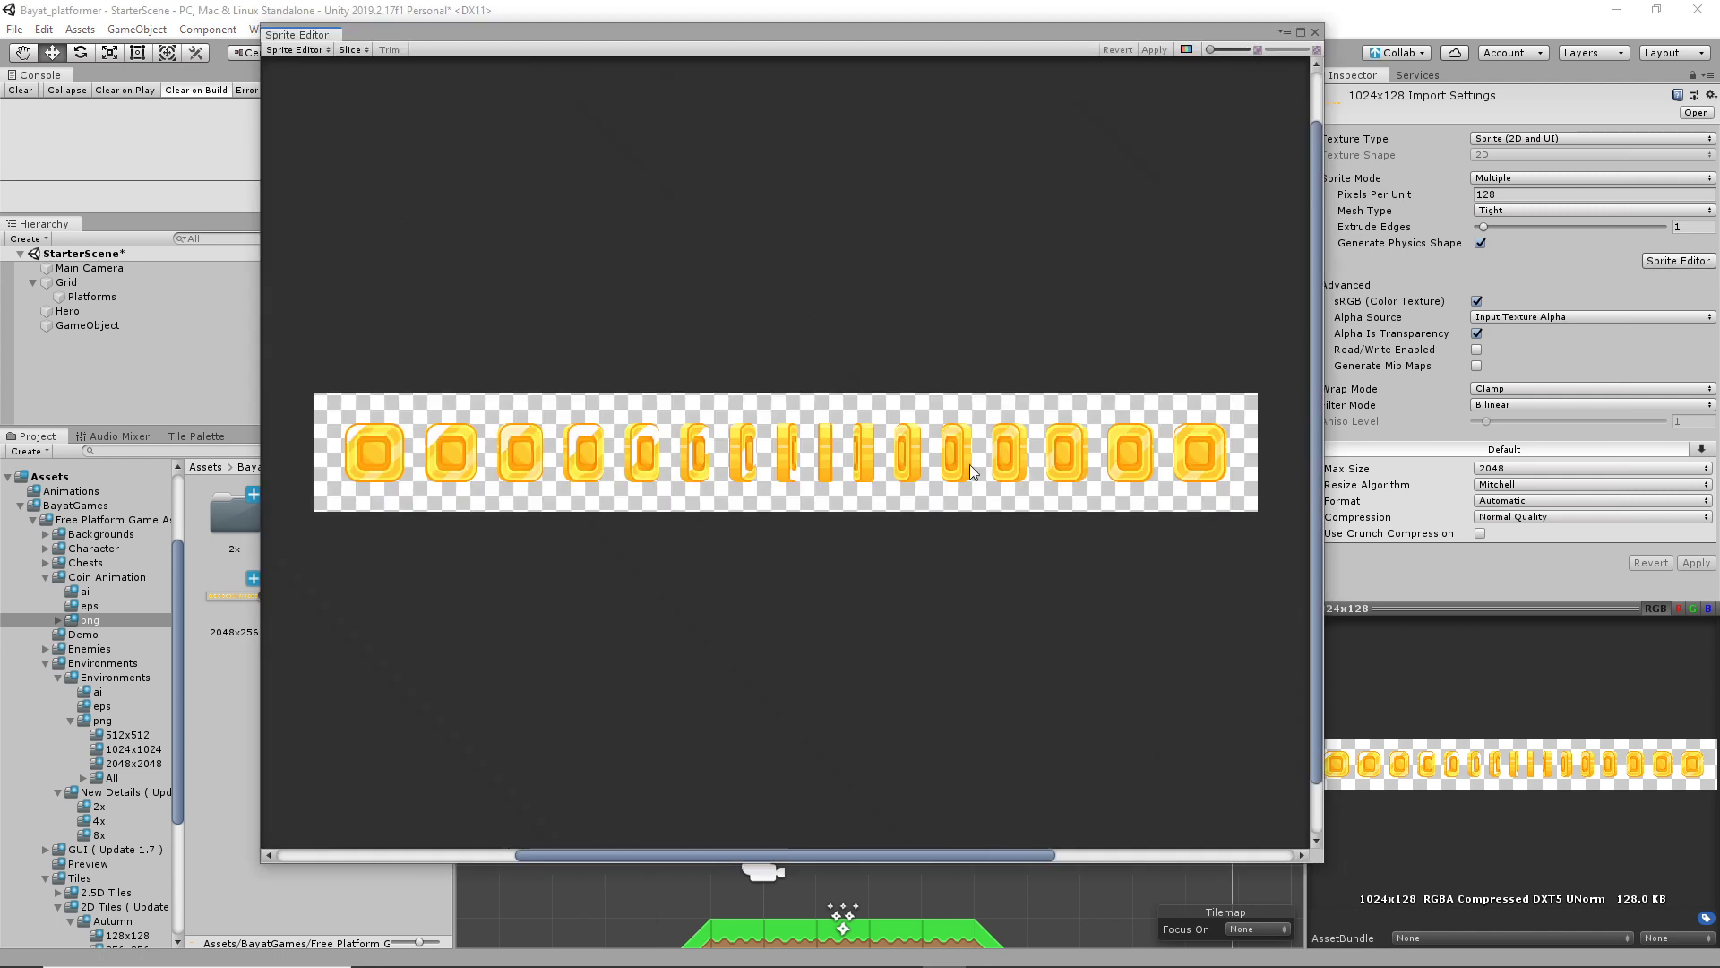
{"action": "left_click", "coordinate": [354, 51]}
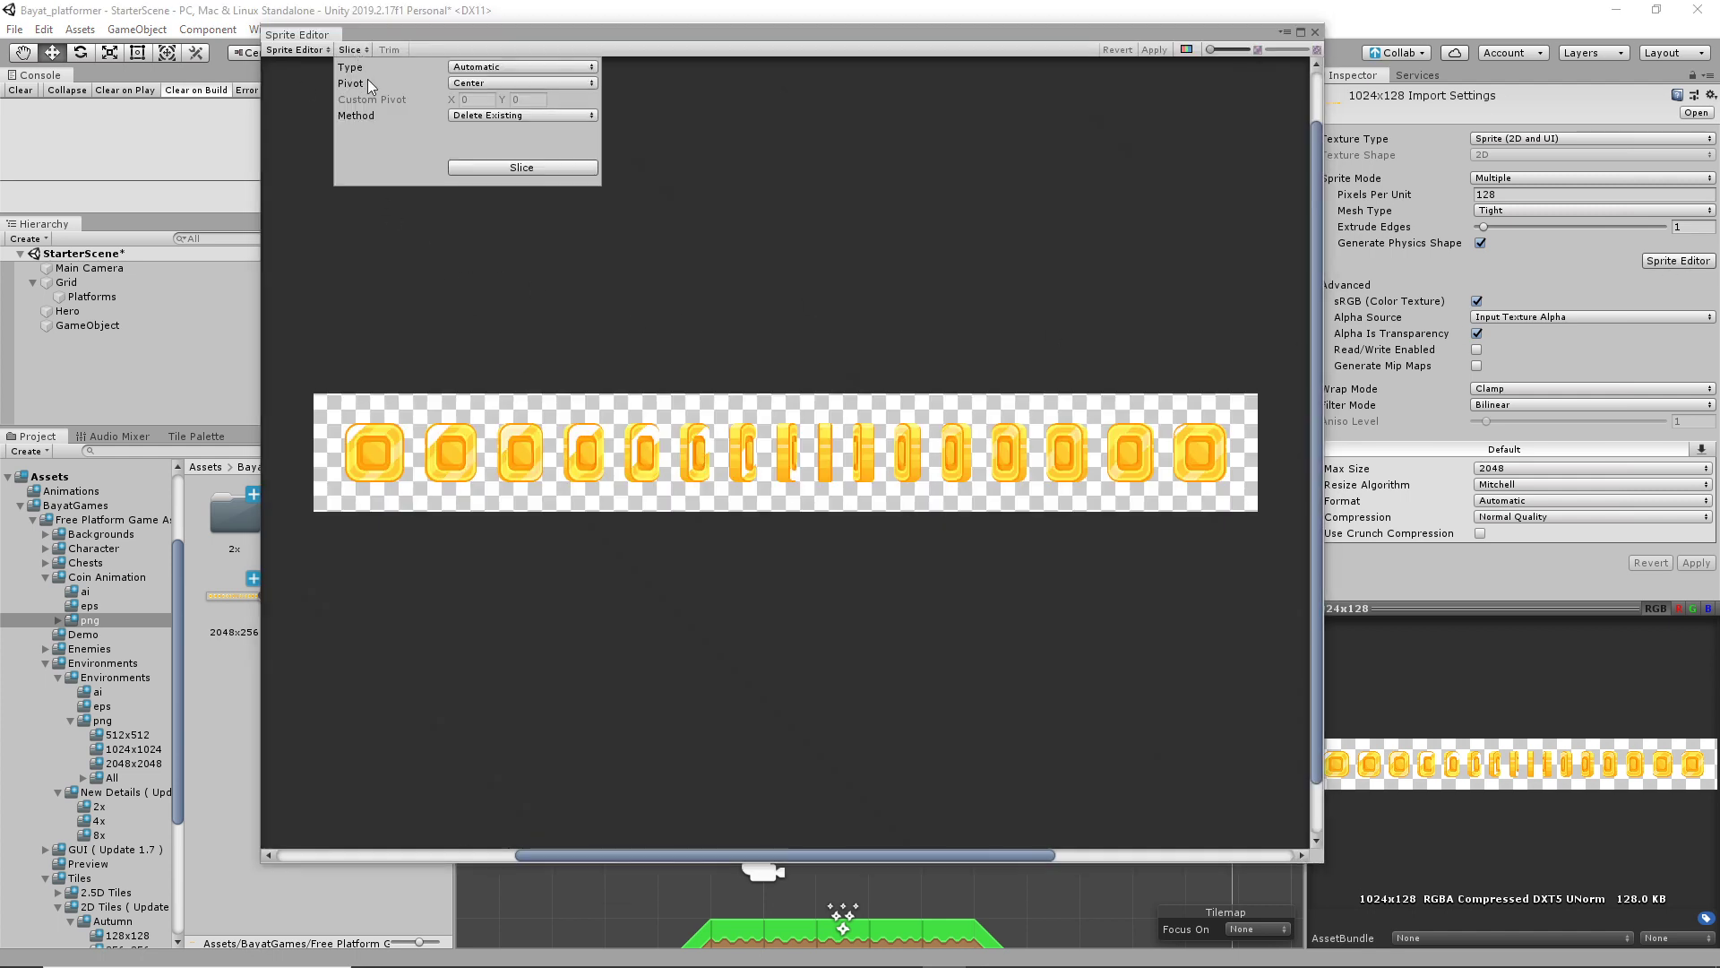
{"action": "left_click", "coordinate": [524, 67]}
{"action": "left_click", "coordinate": [524, 167]}
{"action": "left_click", "coordinate": [524, 168]}
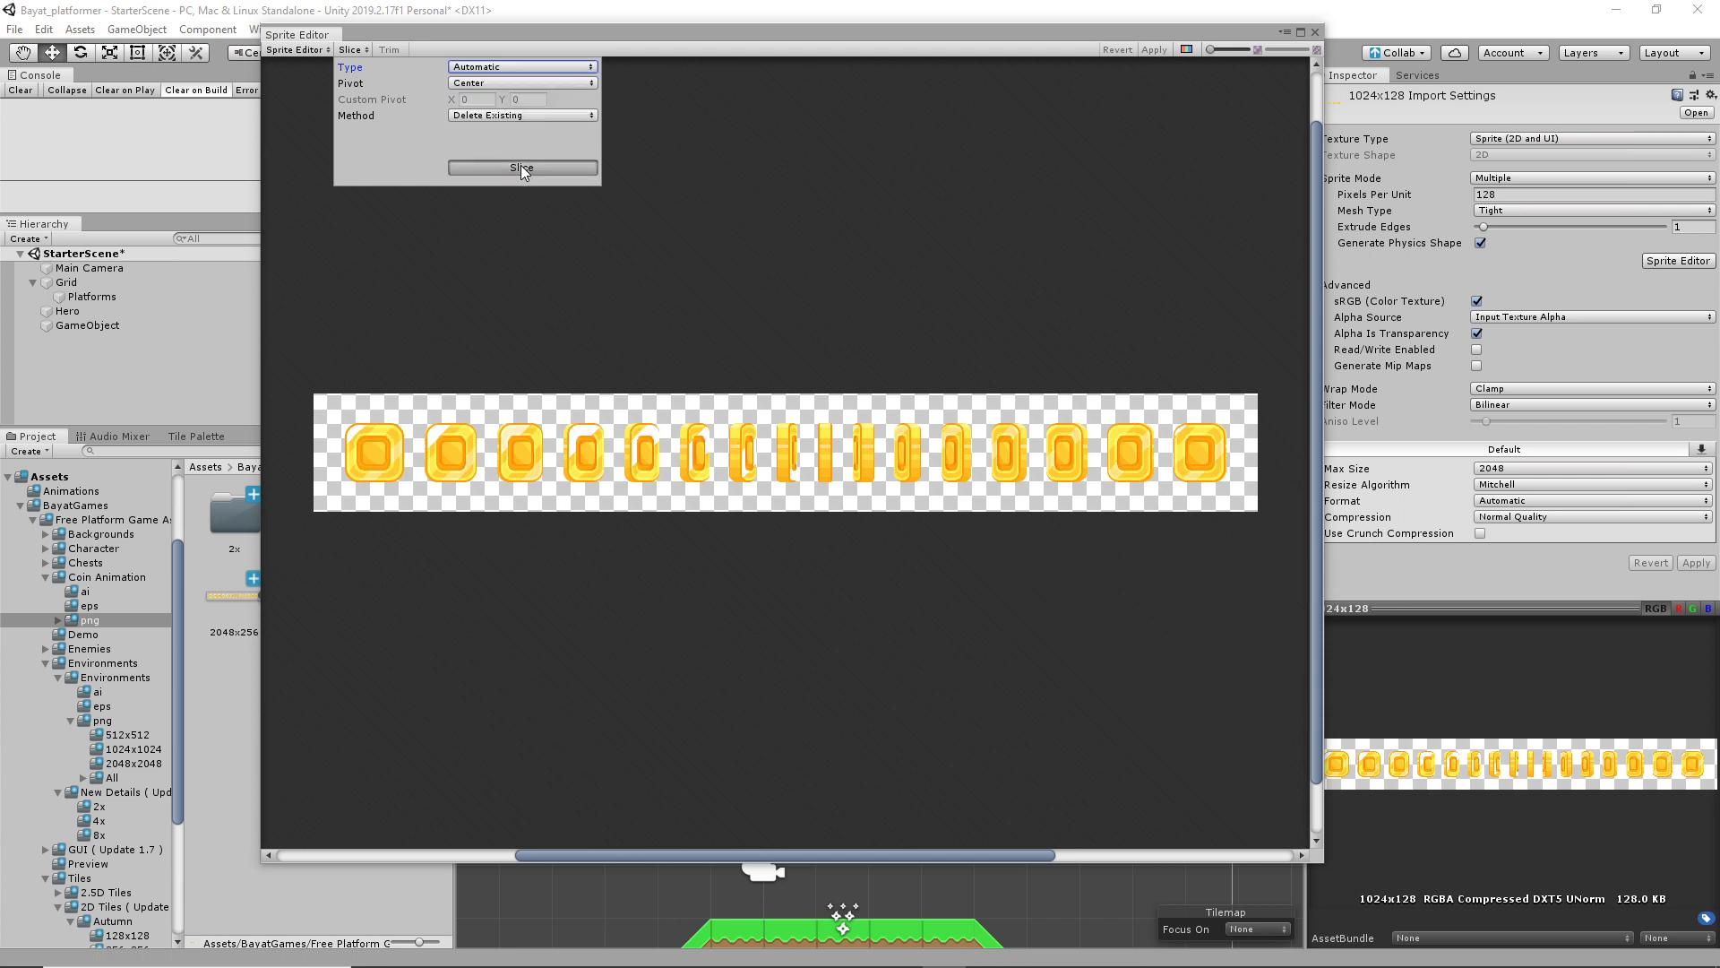
{"action": "left_click", "coordinate": [1152, 52]}
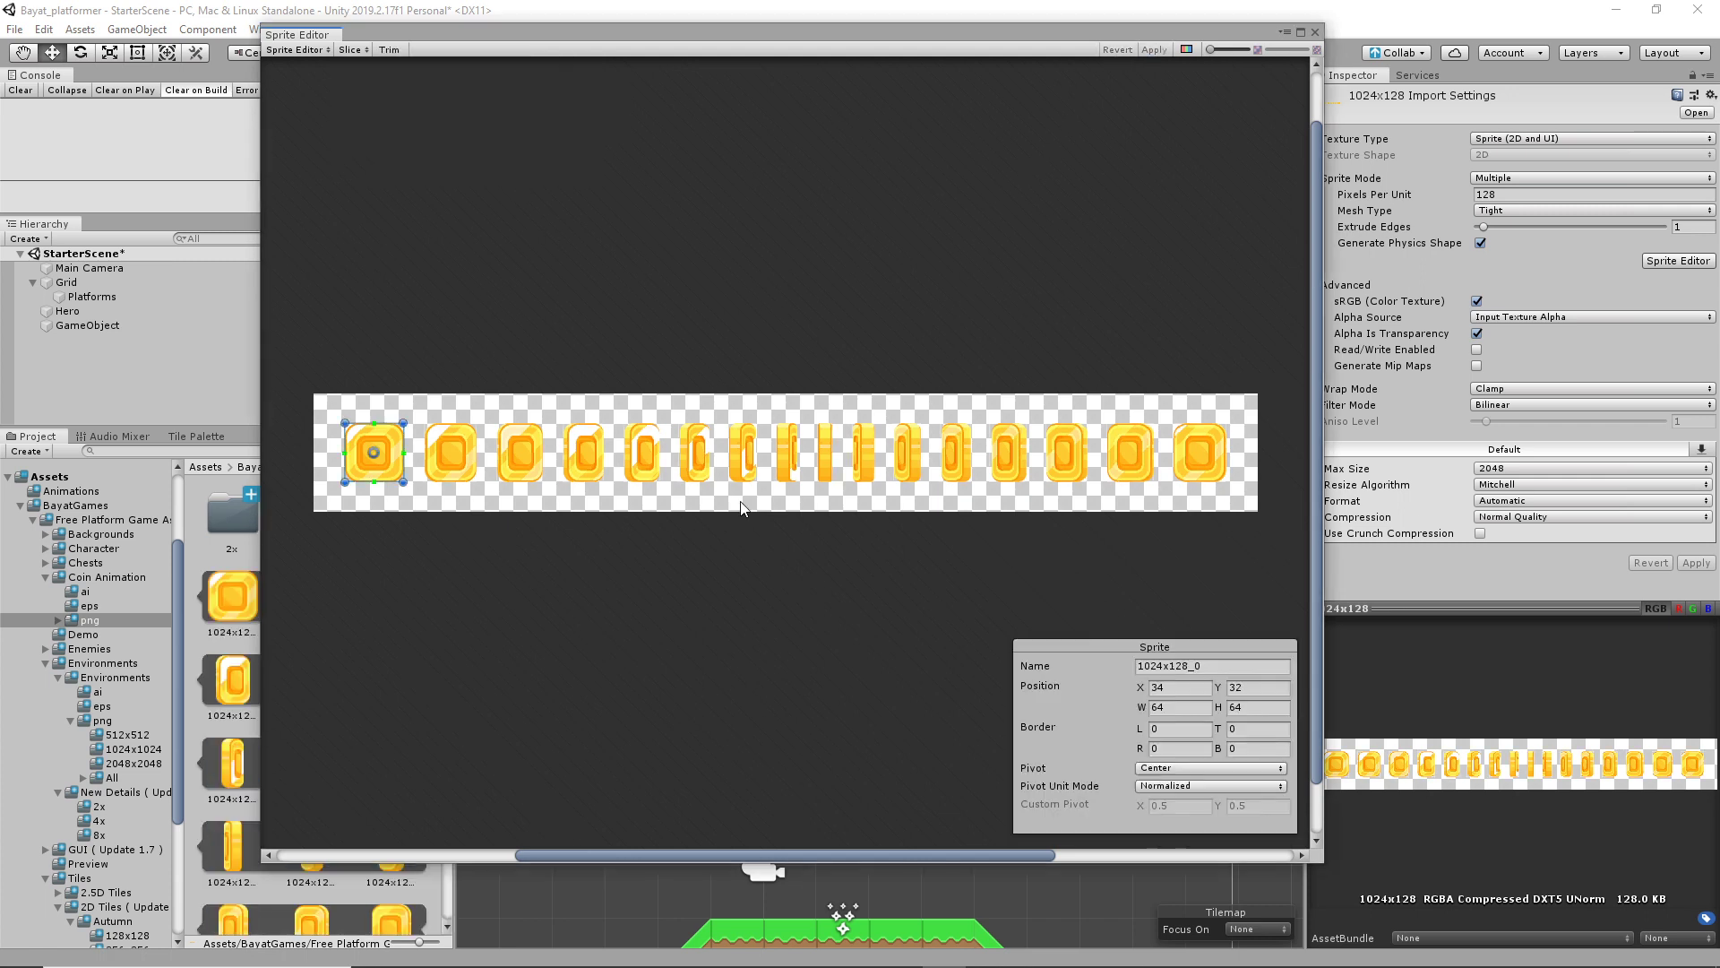
{"action": "left_click", "coordinate": [866, 458]}
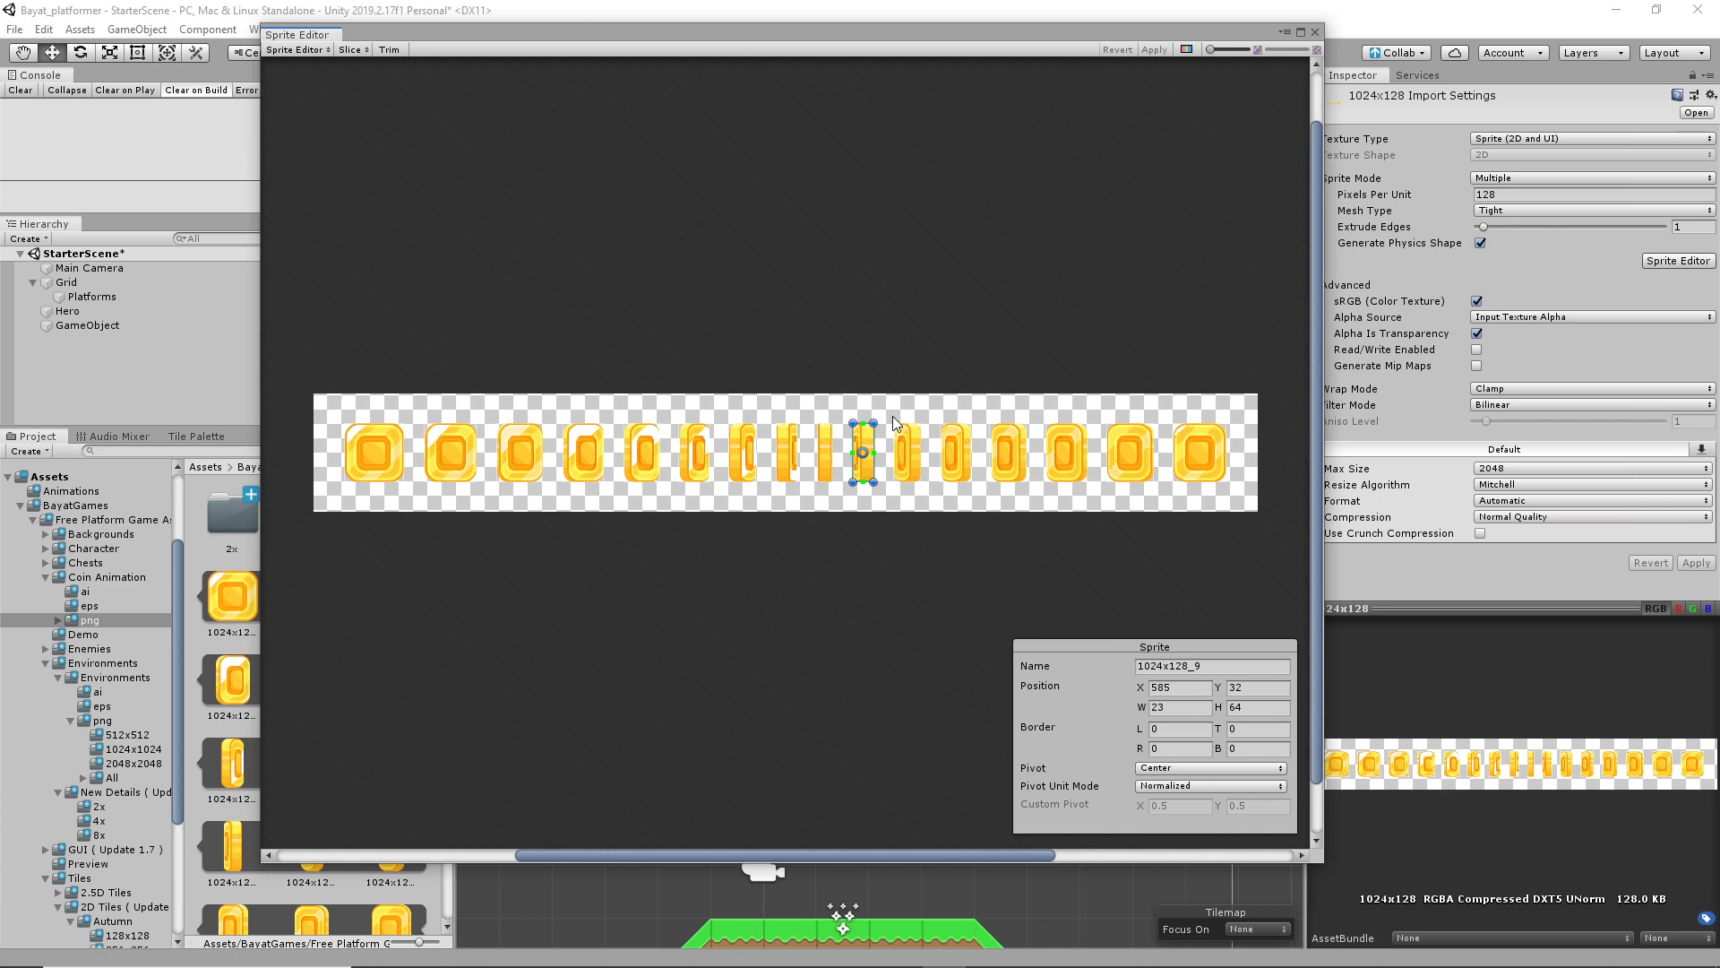
{"action": "left_click", "coordinate": [1315, 34]}
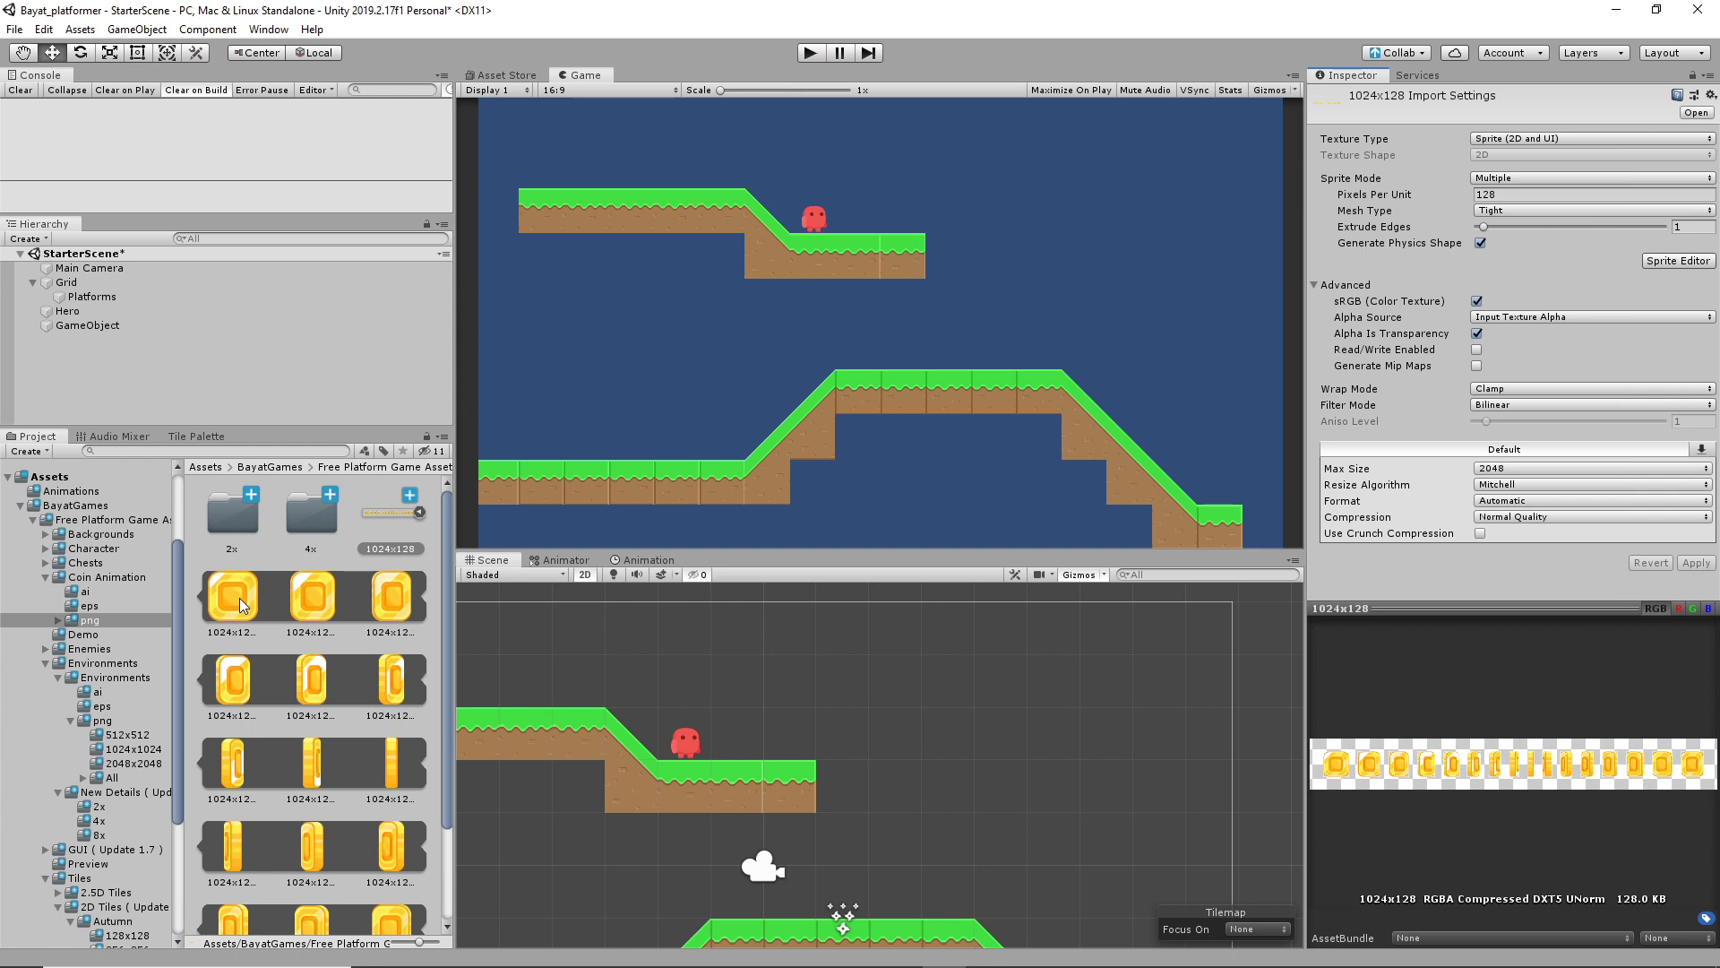
Select all 16 sliced coin sprites of the 1024x128 sheet and place them together in the Scene view below the hero's platform
{"action": "left_click", "coordinate": [244, 600]}
{"action": "scroll", "coordinate": [247, 621], "scroll_direction": "down", "scroll_amount": 3}
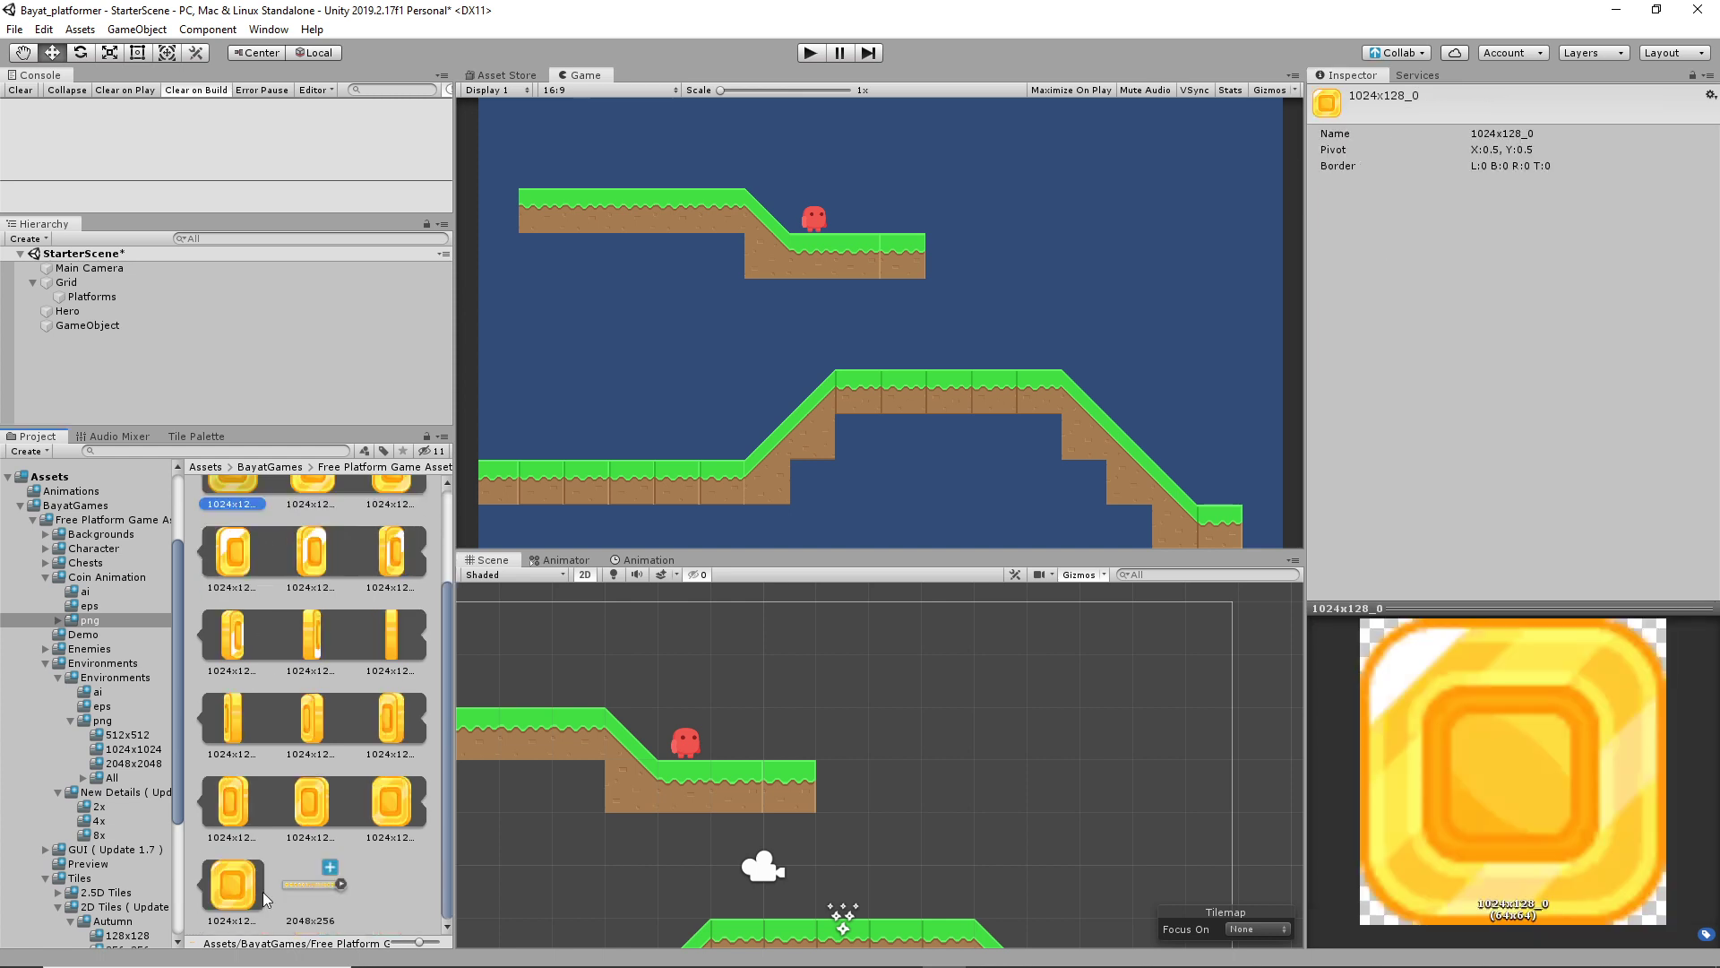
{"action": "left_click", "coordinate": [235, 886]}
{"action": "left_click", "coordinate": [403, 800]}
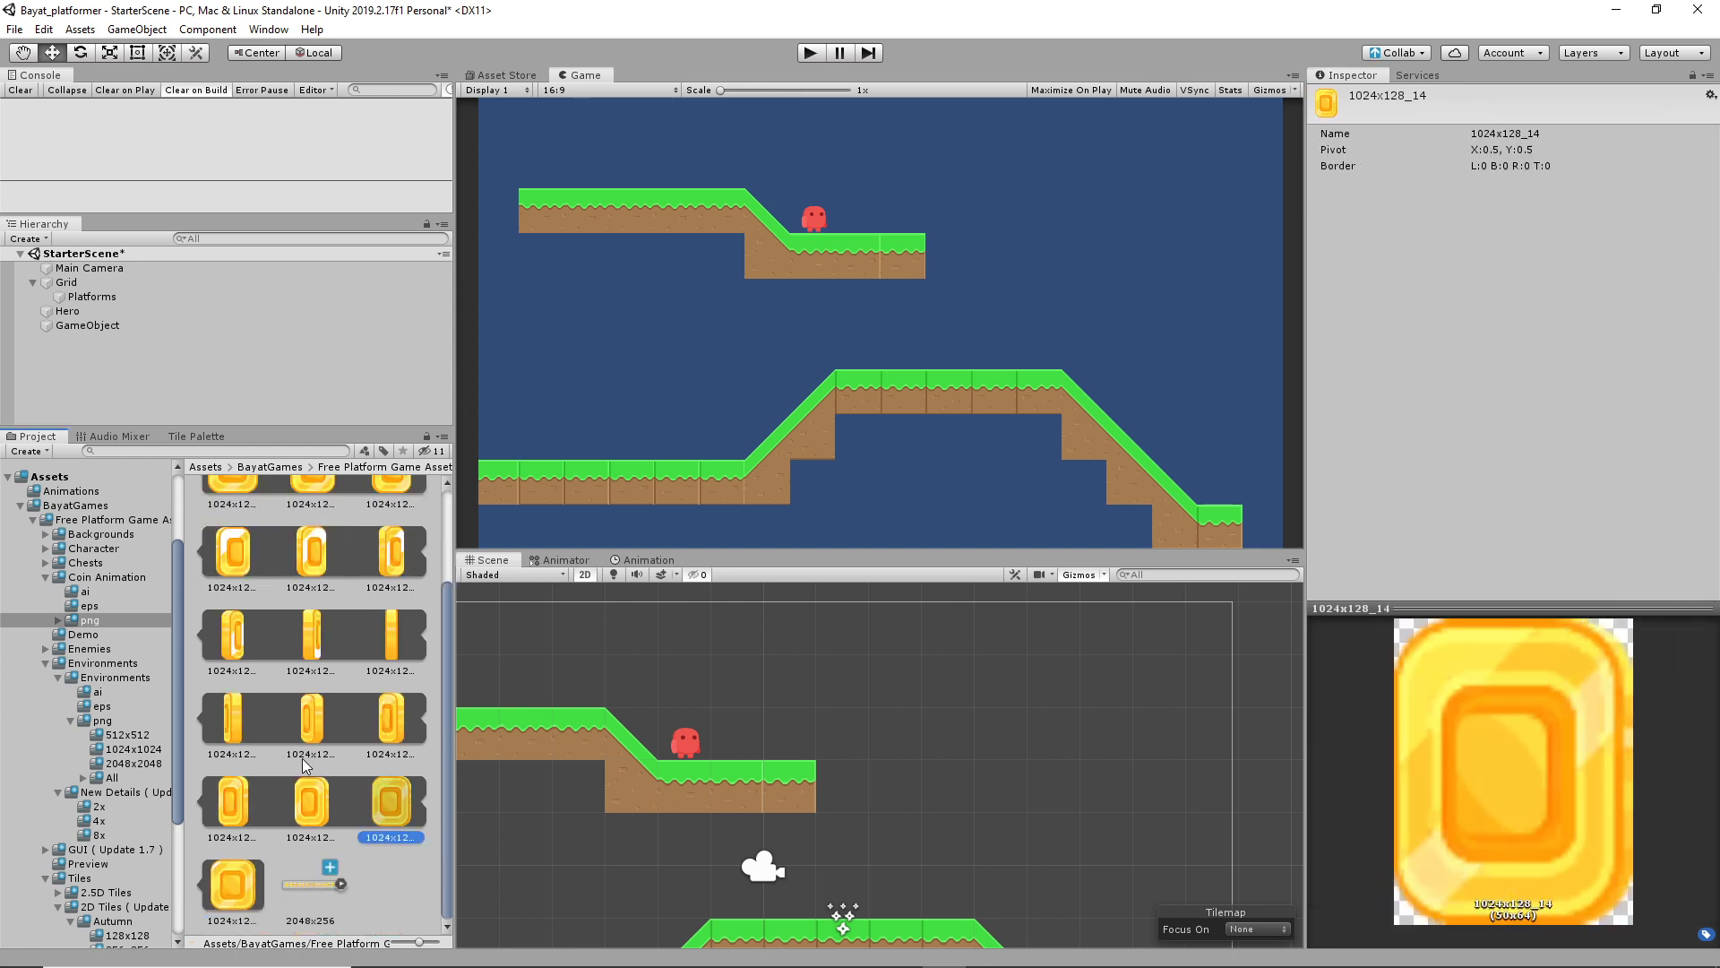
{"action": "scroll", "coordinate": [251, 713], "scroll_direction": "up", "scroll_amount": 3}
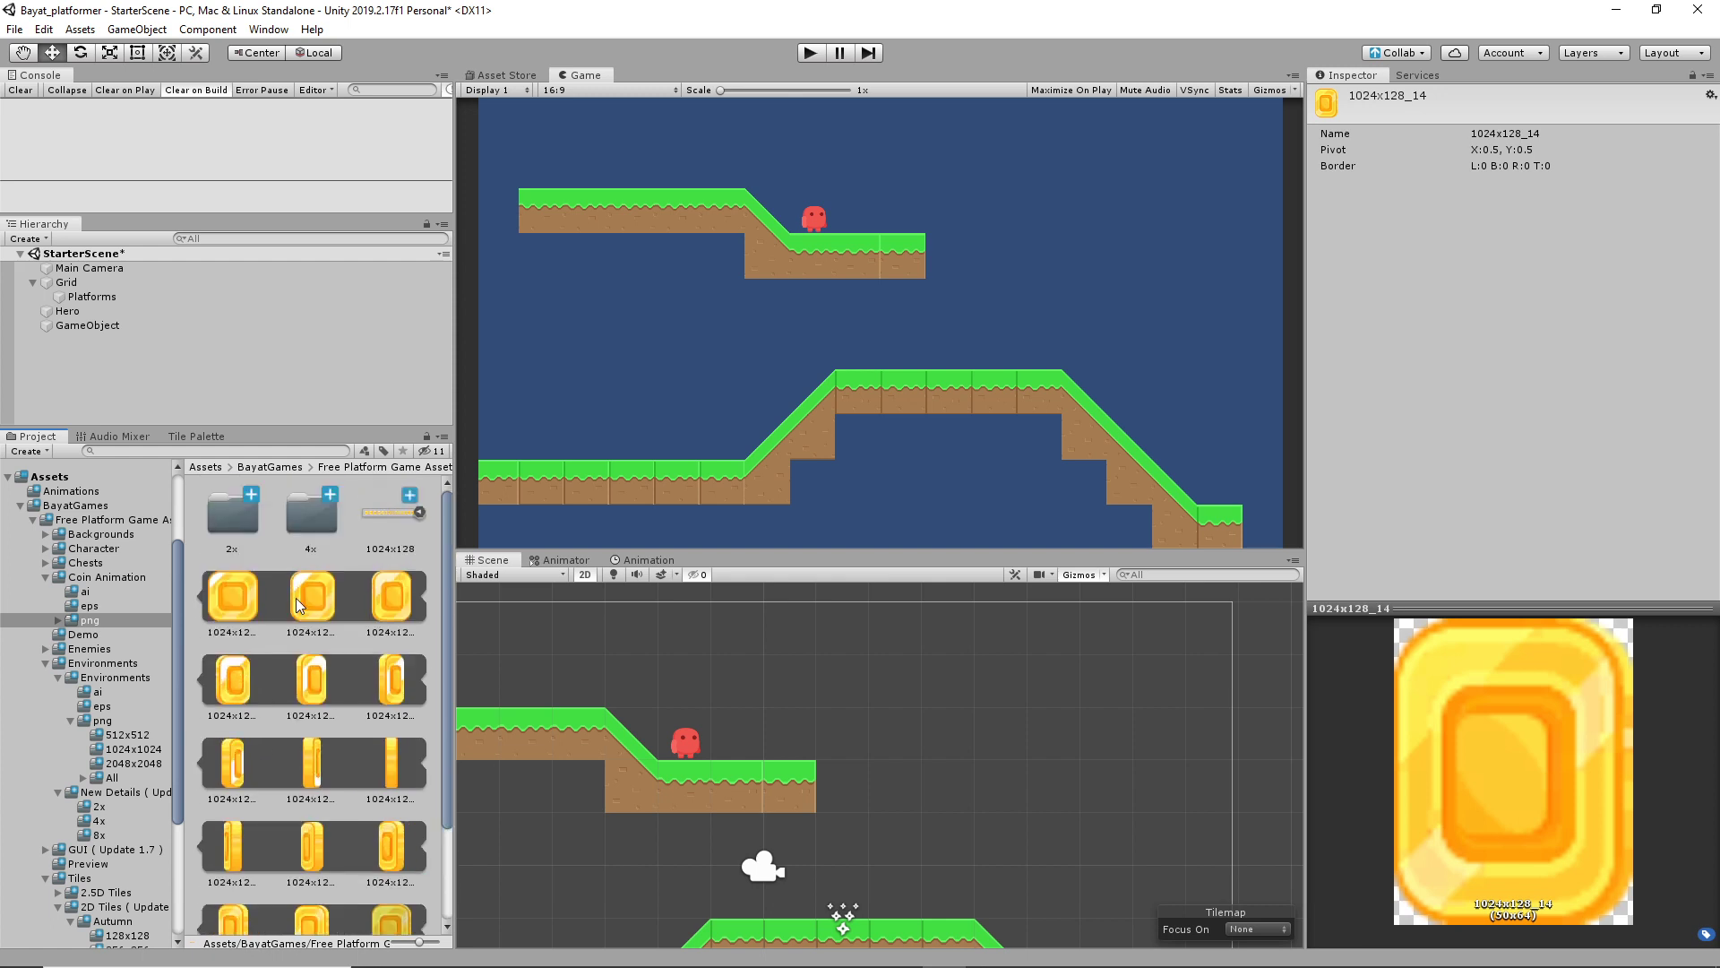
{"action": "left_click", "coordinate": [388, 524]}
{"action": "left_click", "coordinate": [234, 600]}
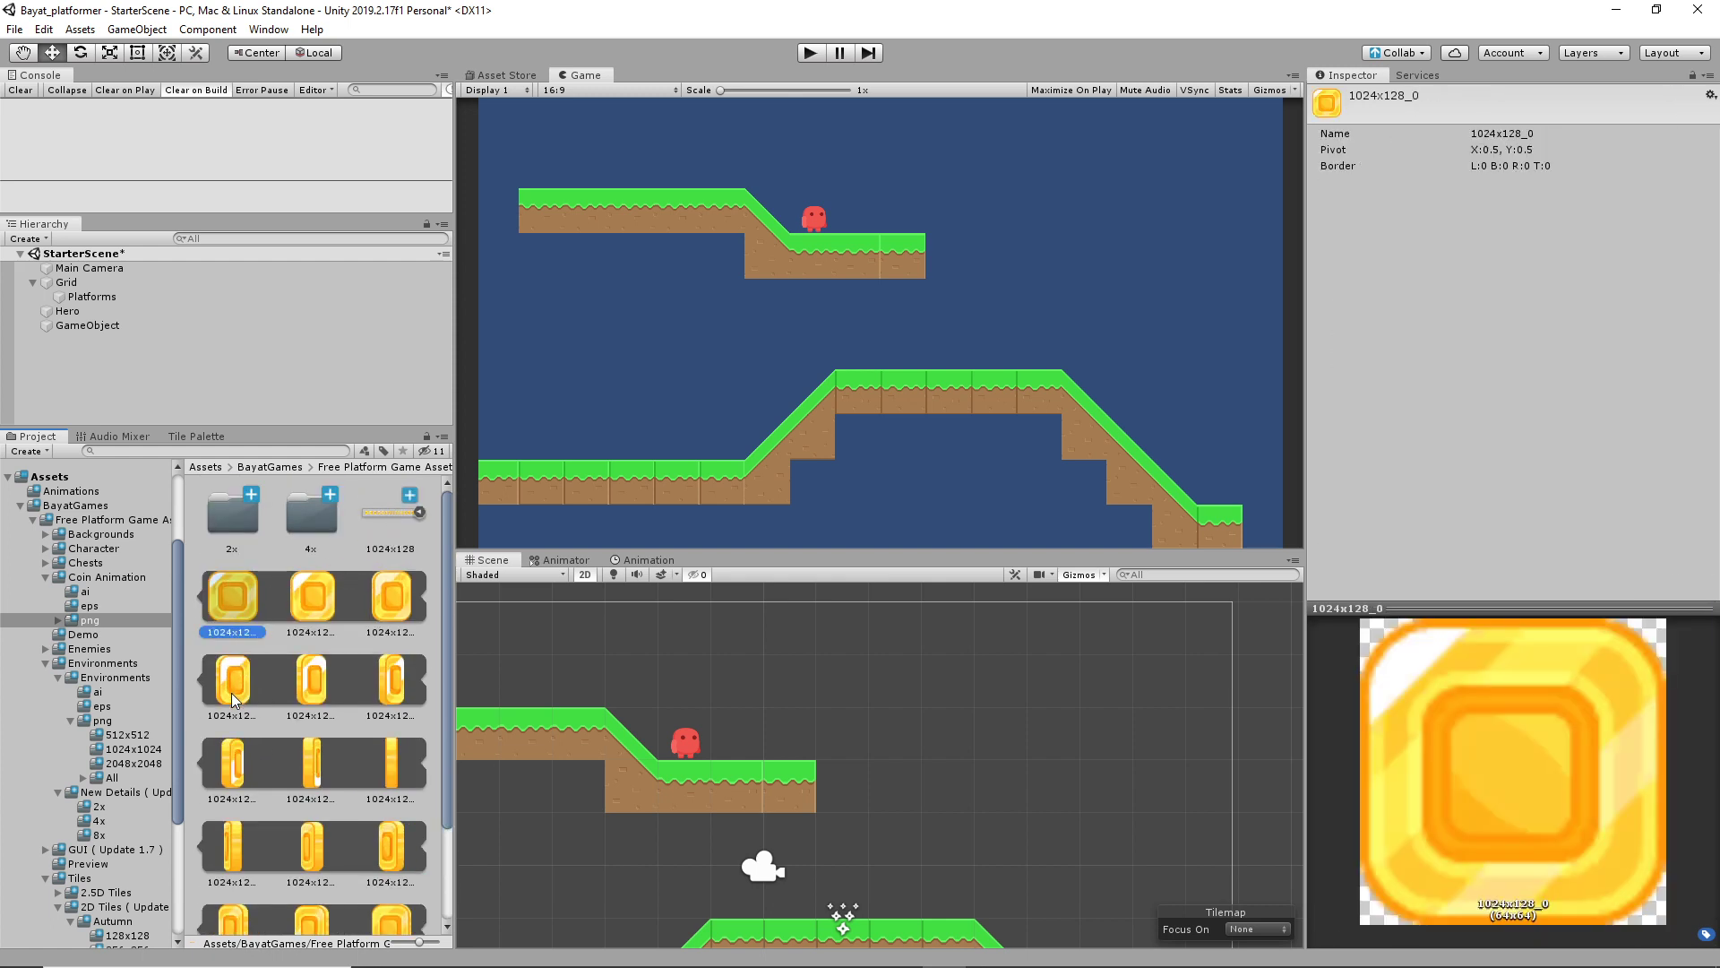
{"action": "scroll", "coordinate": [231, 698], "scroll_direction": "down", "scroll_amount": 3}
{"action": "left_click", "coordinate": [232, 884], "text": "shift"}
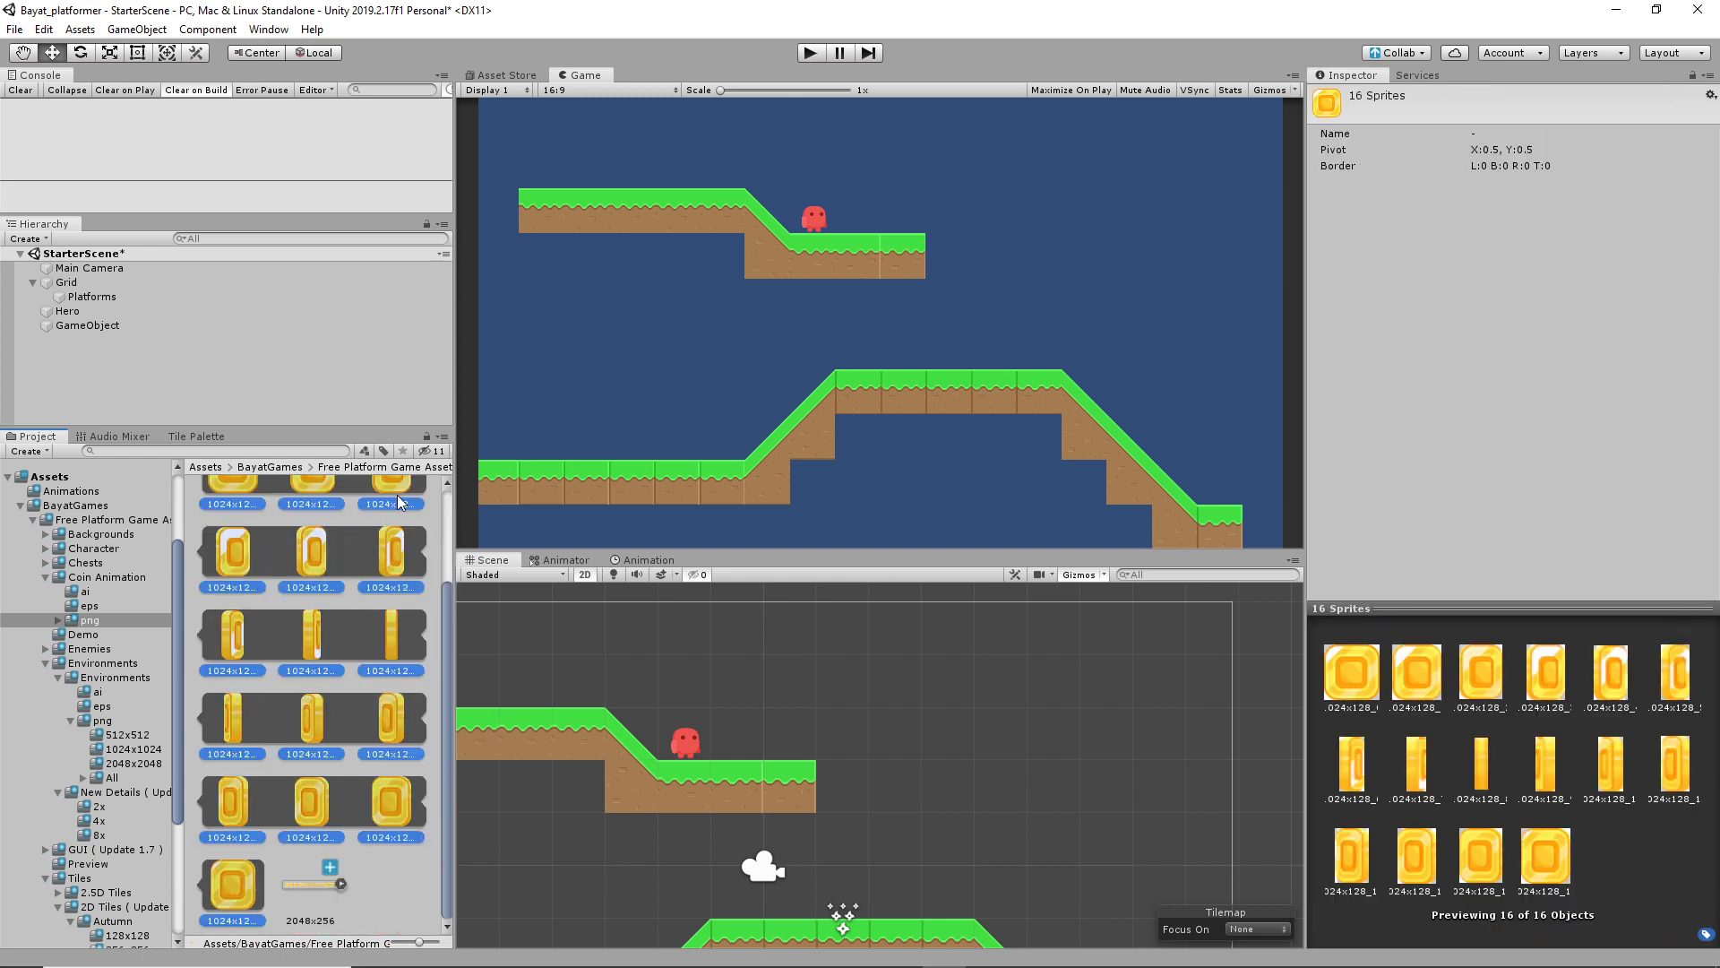
{"action": "scroll", "coordinate": [390, 496], "scroll_direction": "up", "scroll_amount": 1}
{"action": "left_click_drag", "start_coordinate": [390, 496], "coordinate": [630, 883]}
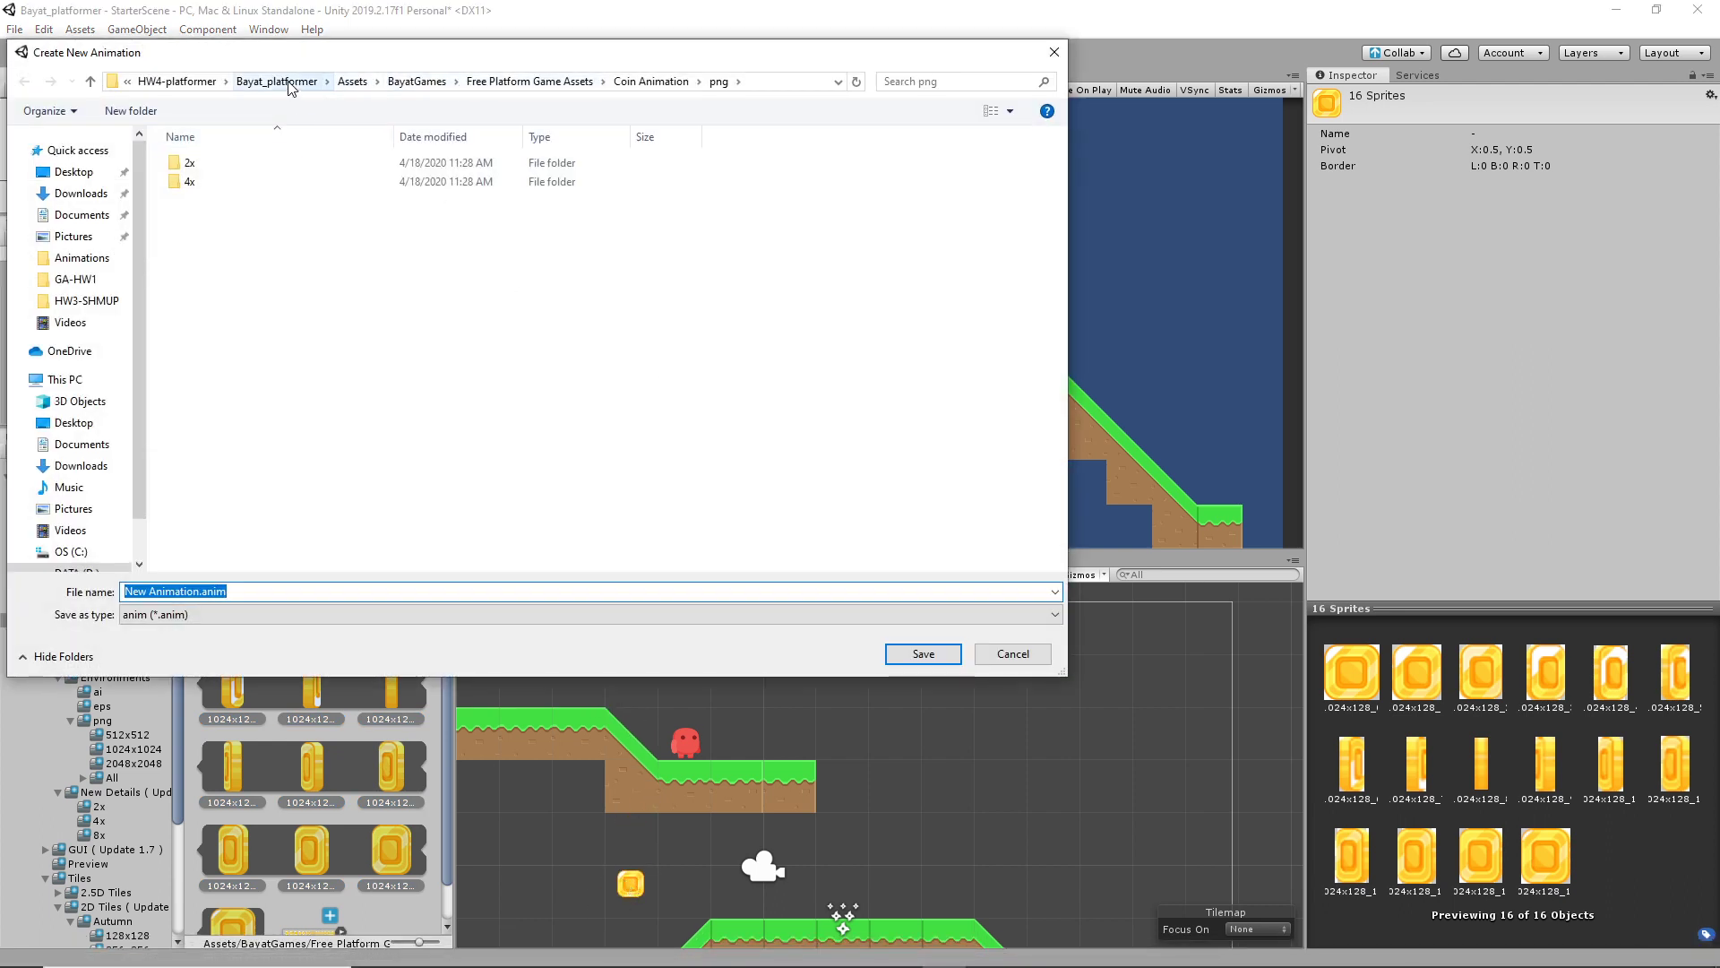
Save the new animation clip as CoinAnimation in the project's Assets/Animations folder
{"action": "left_click", "coordinate": [354, 82]}
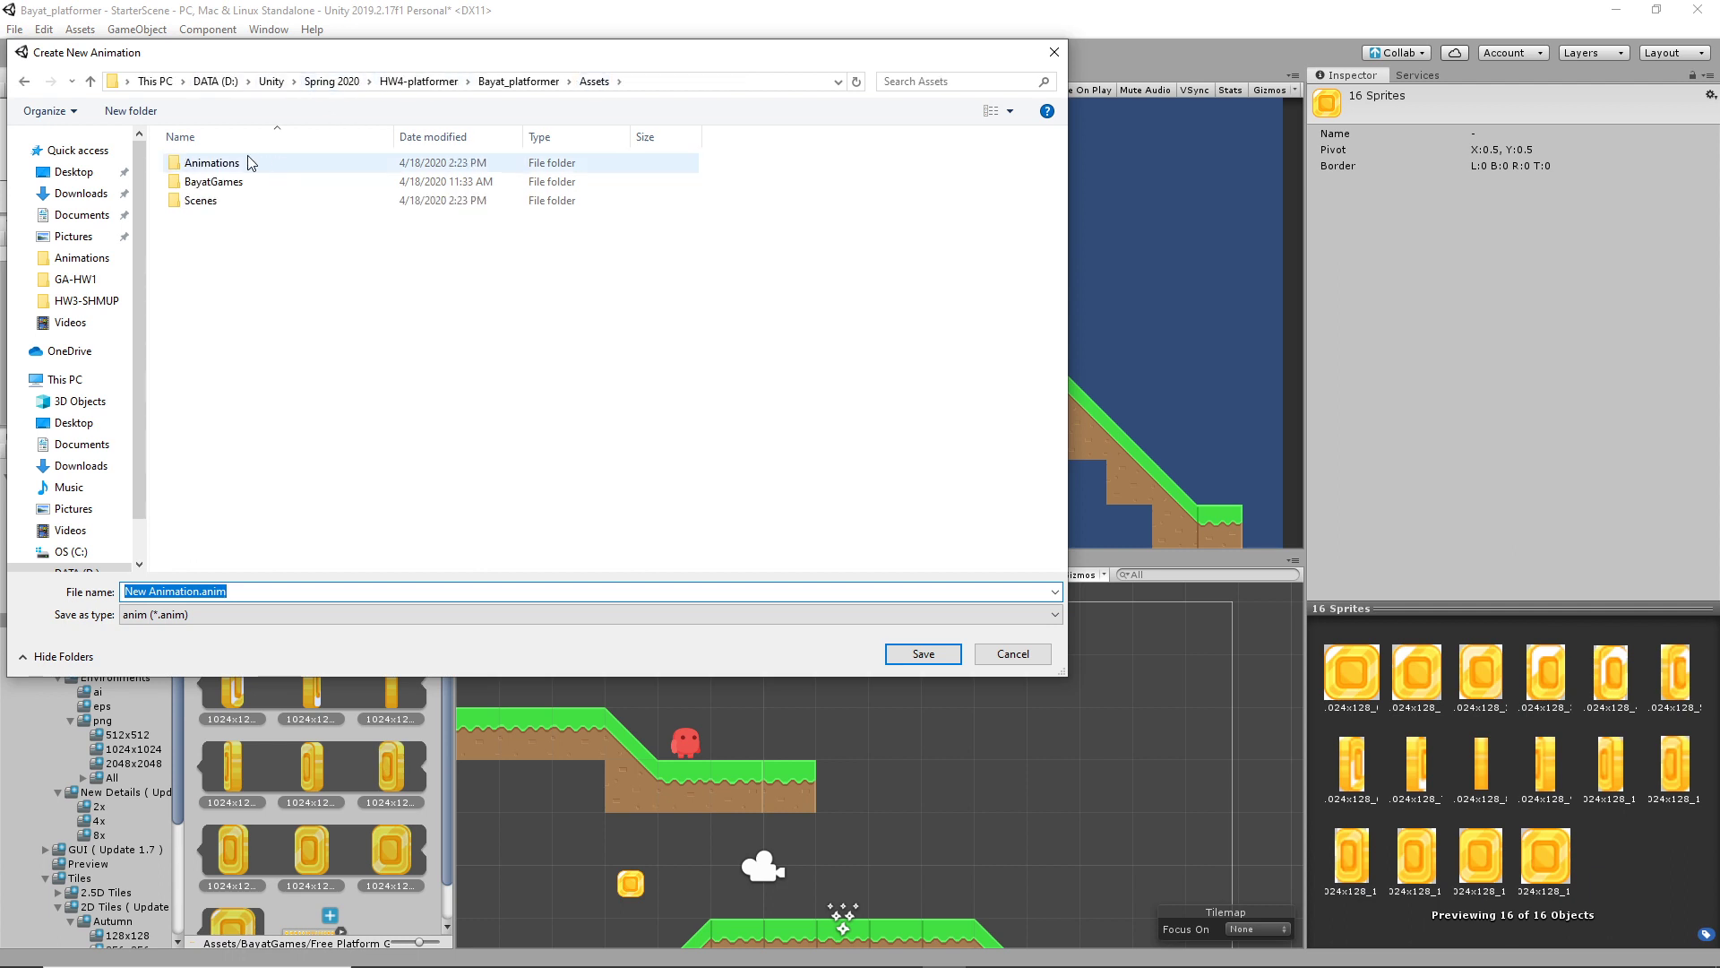
{"action": "left_click", "coordinate": [221, 164]}
{"action": "double_click", "coordinate": [220, 164]}
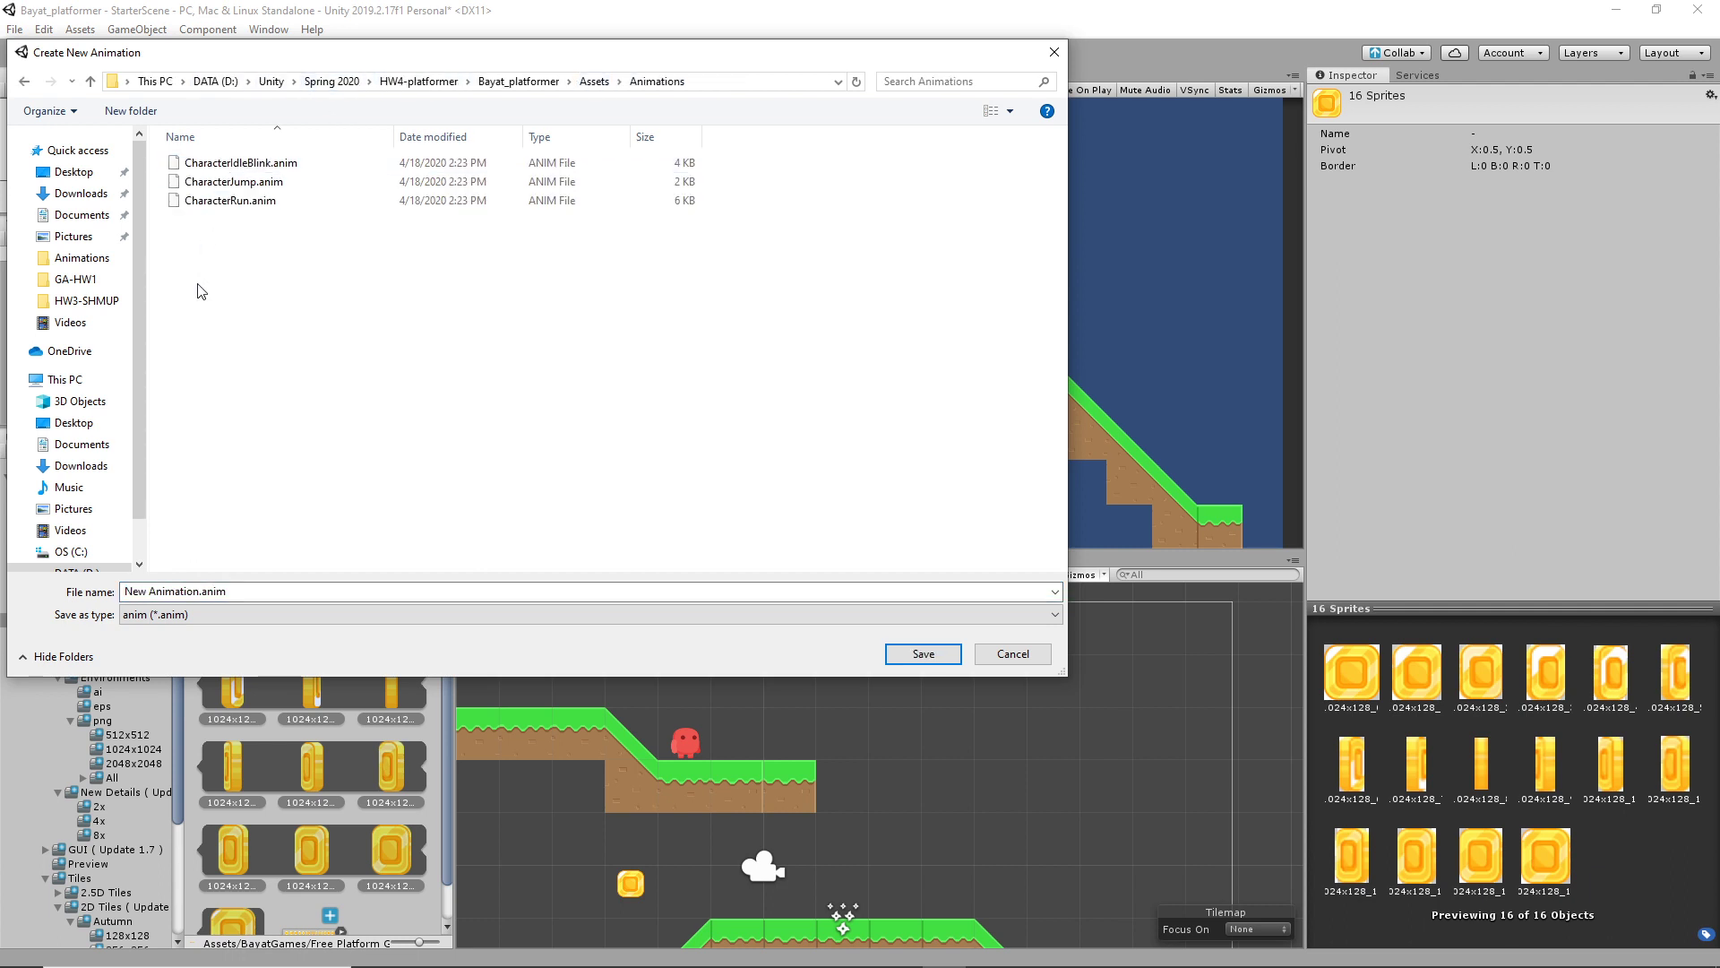
{"action": "left_click", "coordinate": [233, 592]}
{"action": "left_click", "coordinate": [157, 592]}
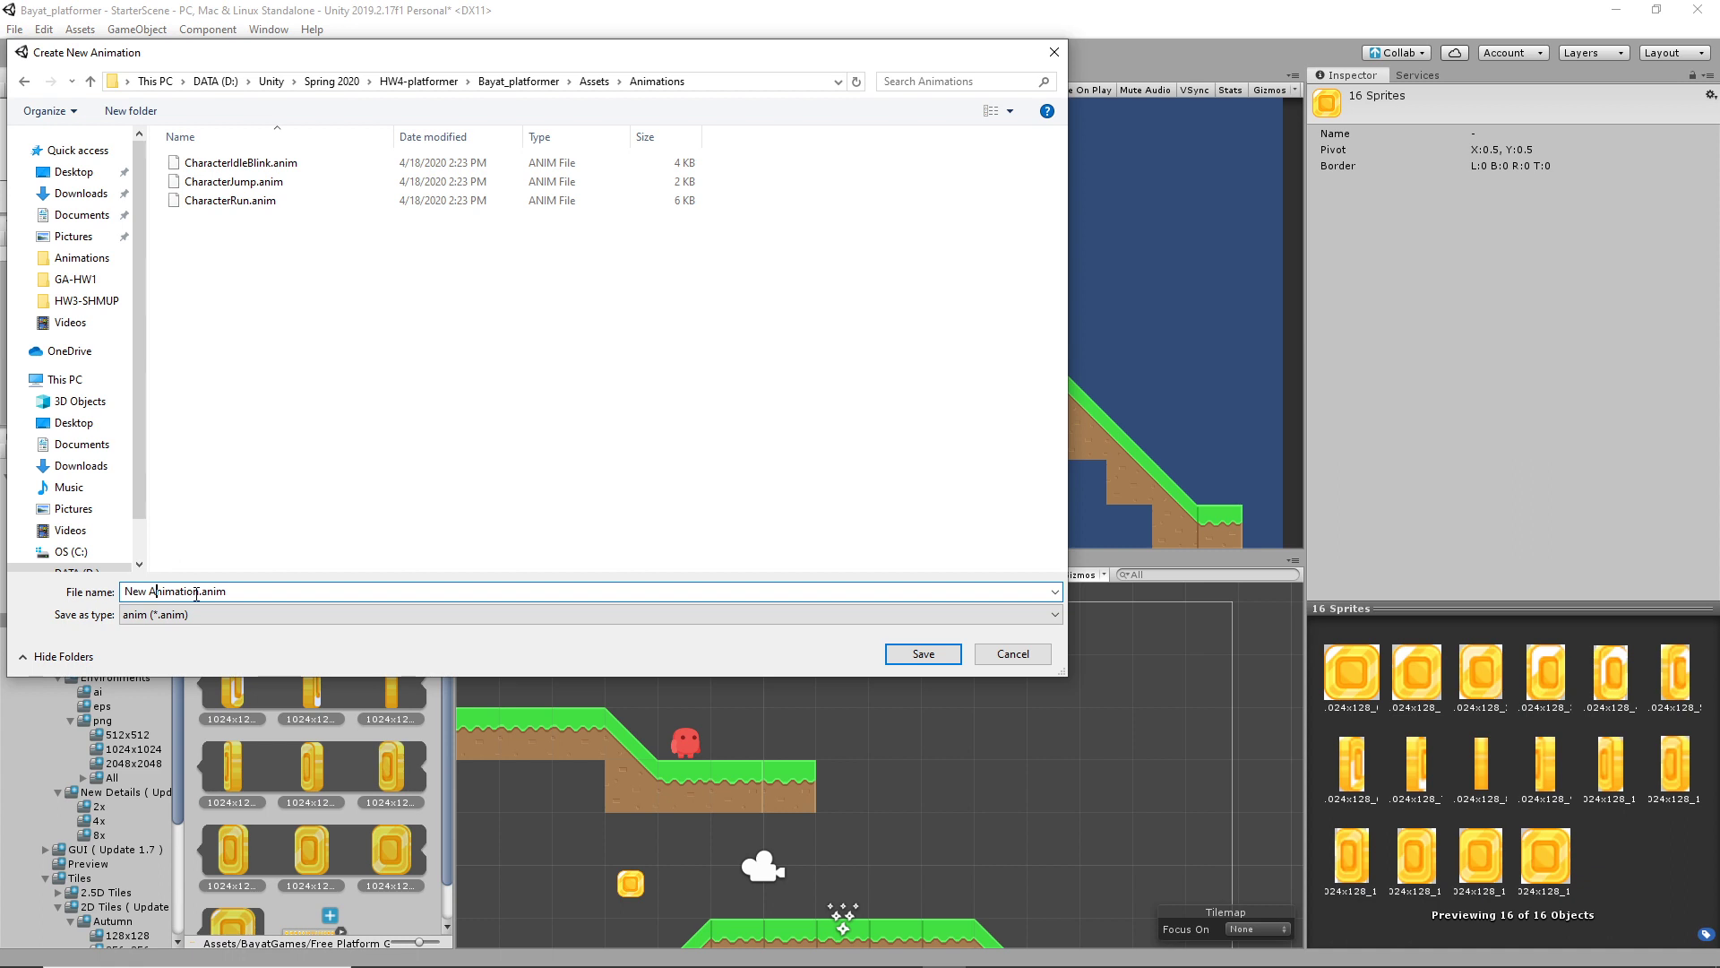
{"action": "left_click_drag", "start_coordinate": [197, 593], "coordinate": [115, 589]}
{"action": "key", "text": "BackSpace"}
{"action": "type", "text": "CoinAnimation"}
{"action": "key", "text": "Return"}
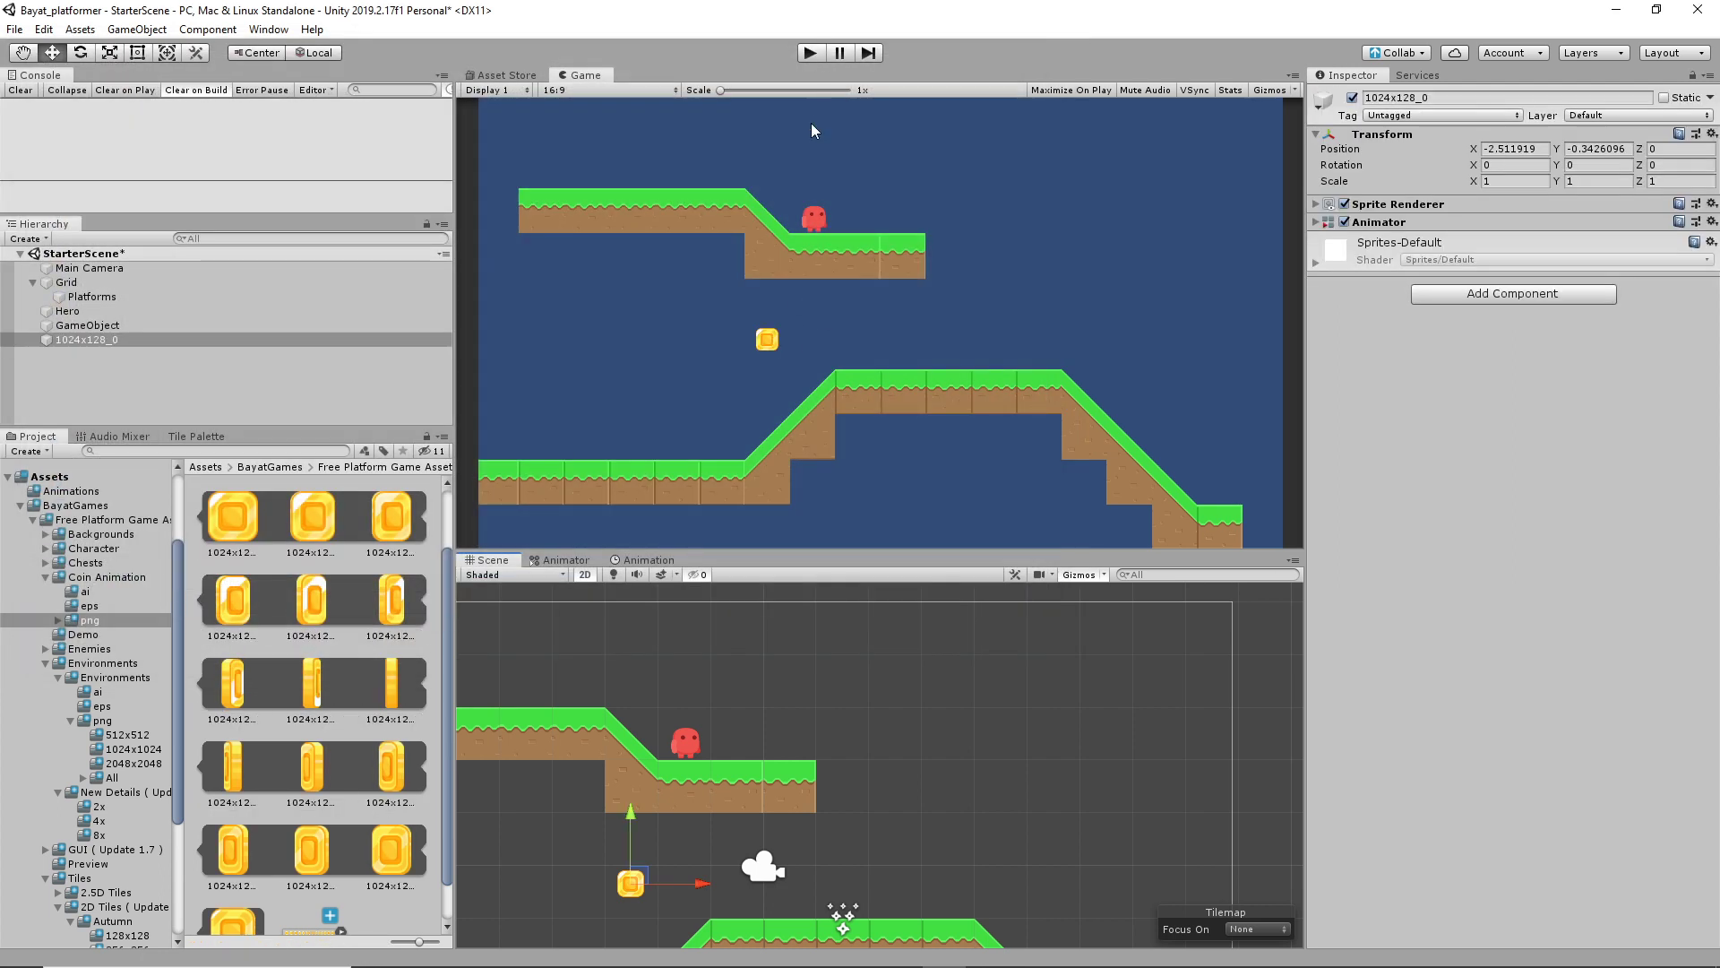
Play the scene briefly to check the coin's spin, and move the coin onto the lower ground at X -7.49, Y -2.65
{"action": "left_click", "coordinate": [809, 54]}
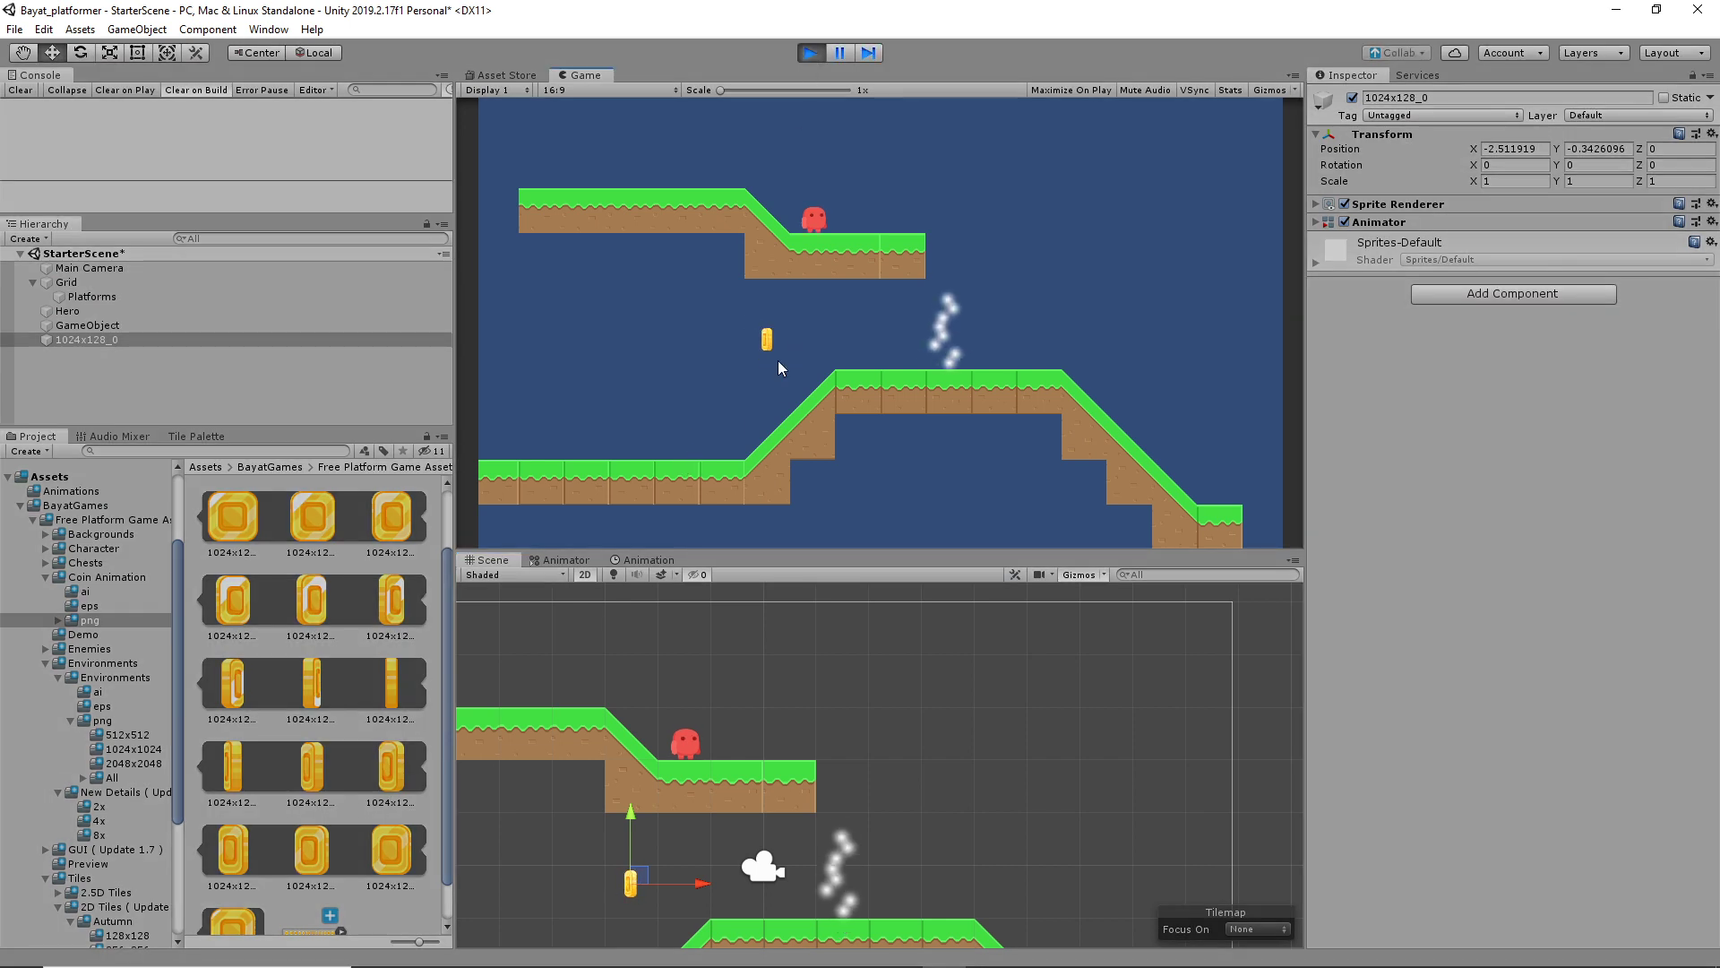
{"action": "left_click", "coordinate": [809, 54]}
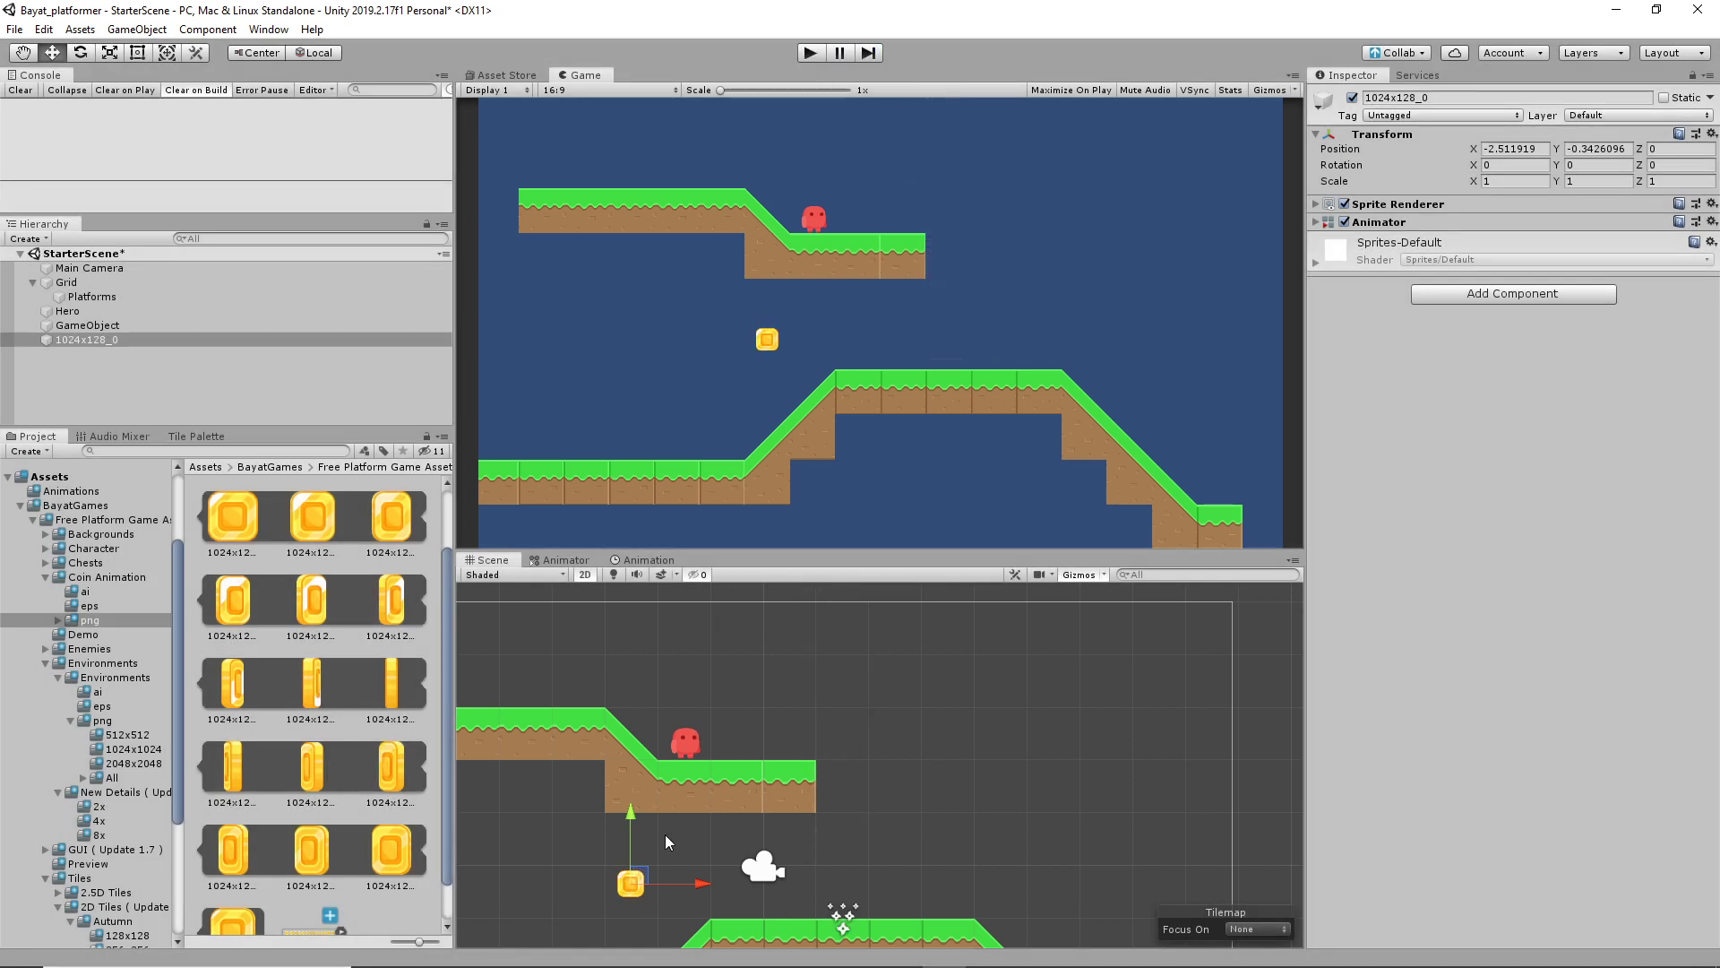
{"action": "middle_click_drag", "start_coordinate": [894, 824], "coordinate": [1100, 668]}
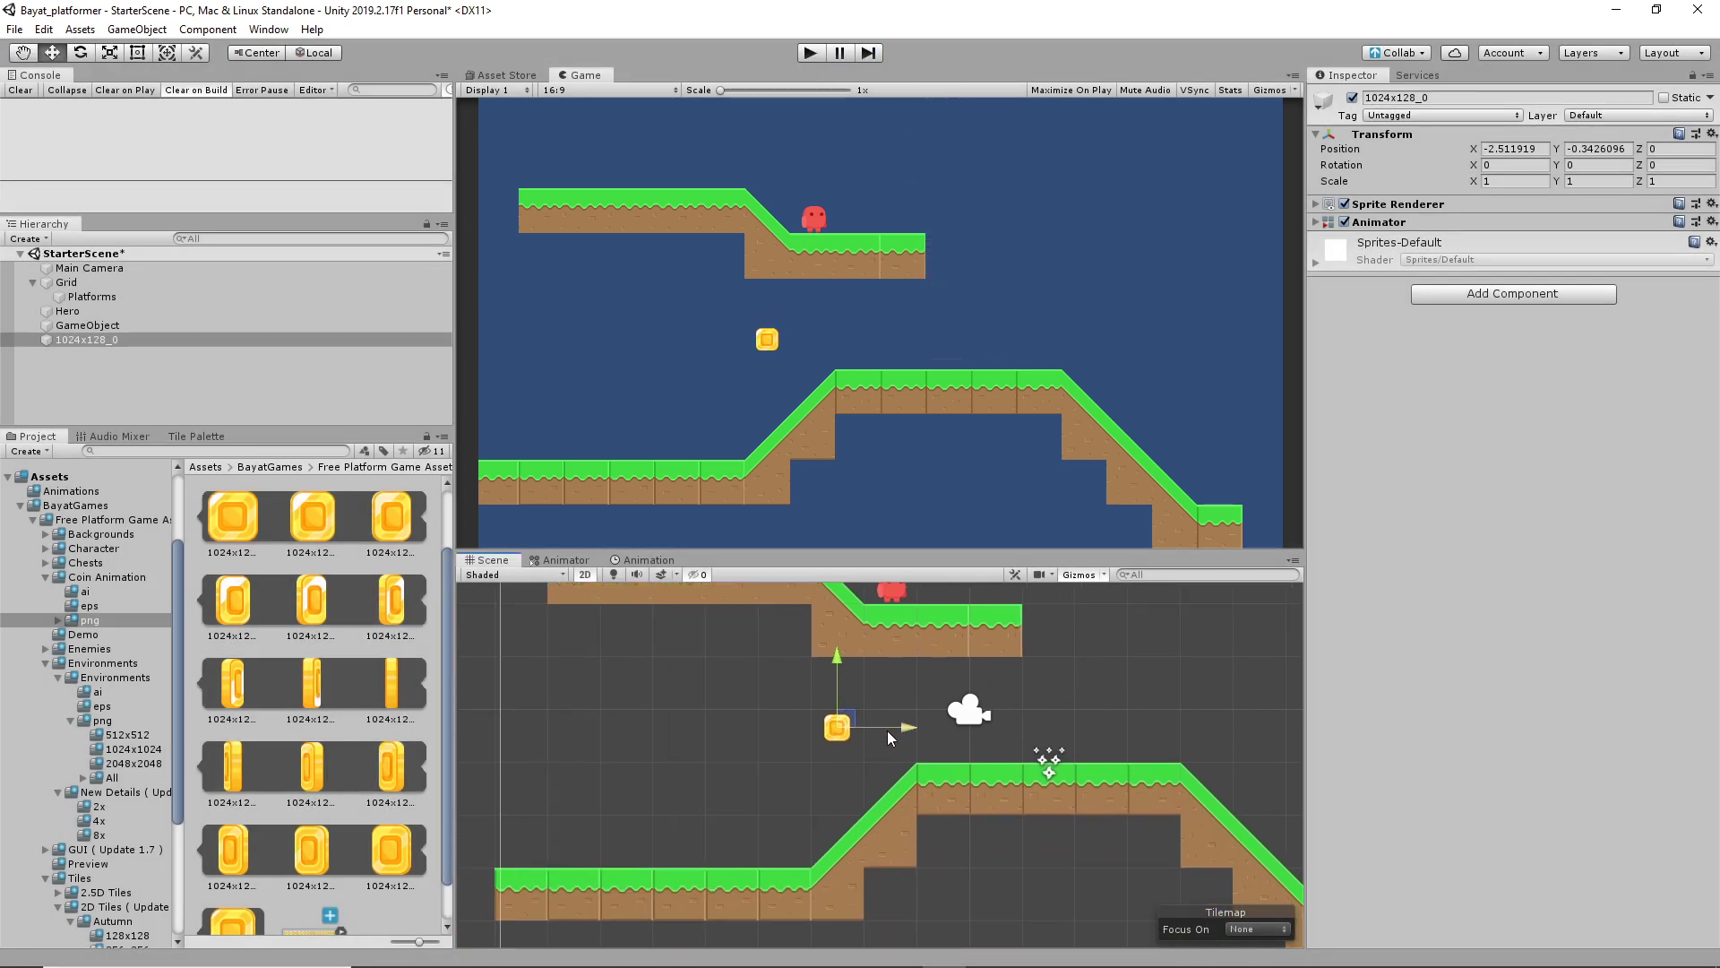
{"action": "left_click_drag", "start_coordinate": [891, 733], "coordinate": [632, 731]}
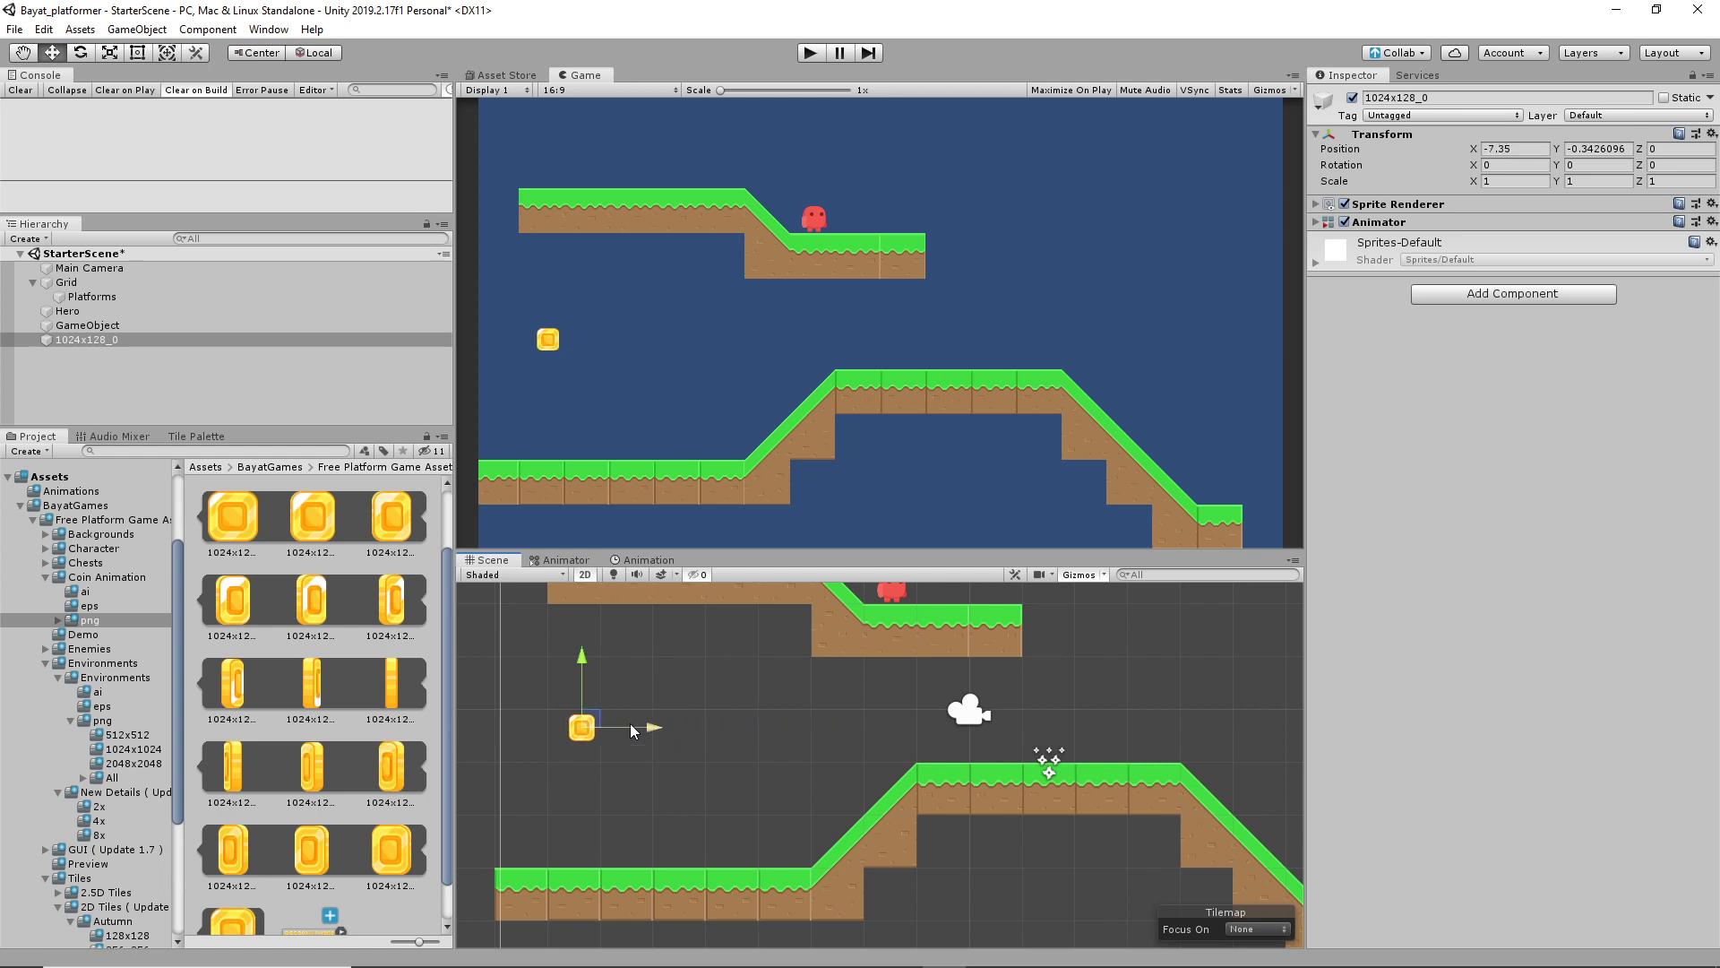
{"action": "left_click_drag", "start_coordinate": [581, 661], "coordinate": [570, 782]}
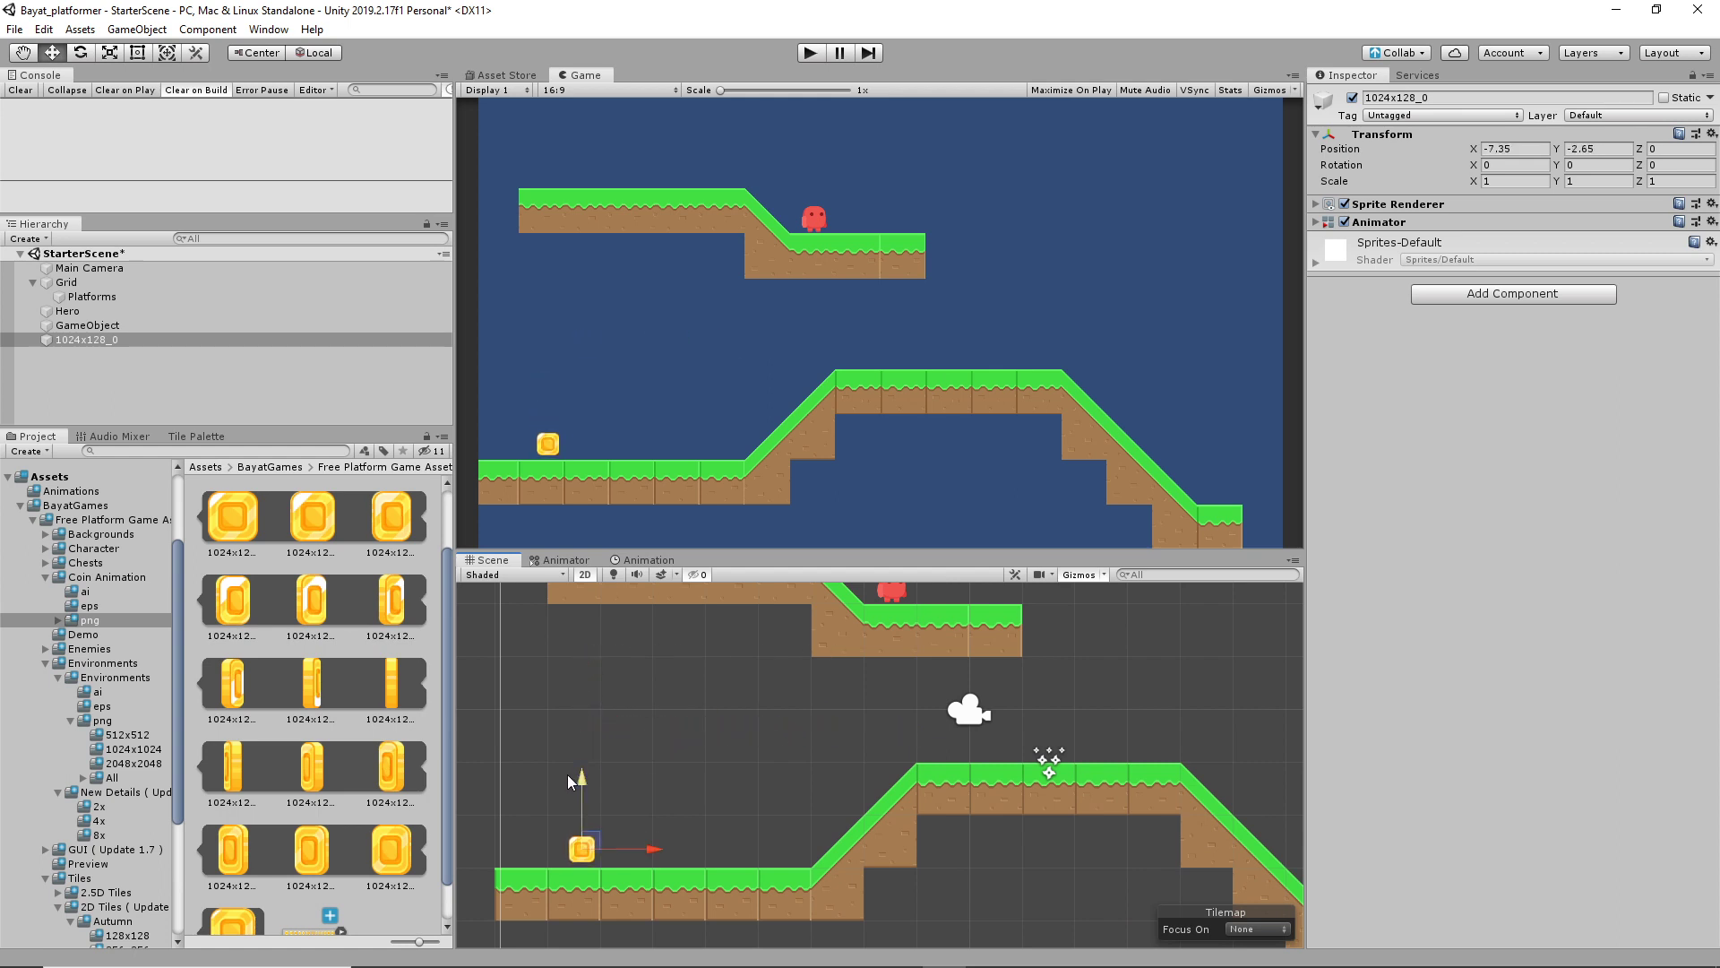
{"action": "left_click_drag", "start_coordinate": [653, 849], "coordinate": [642, 853]}
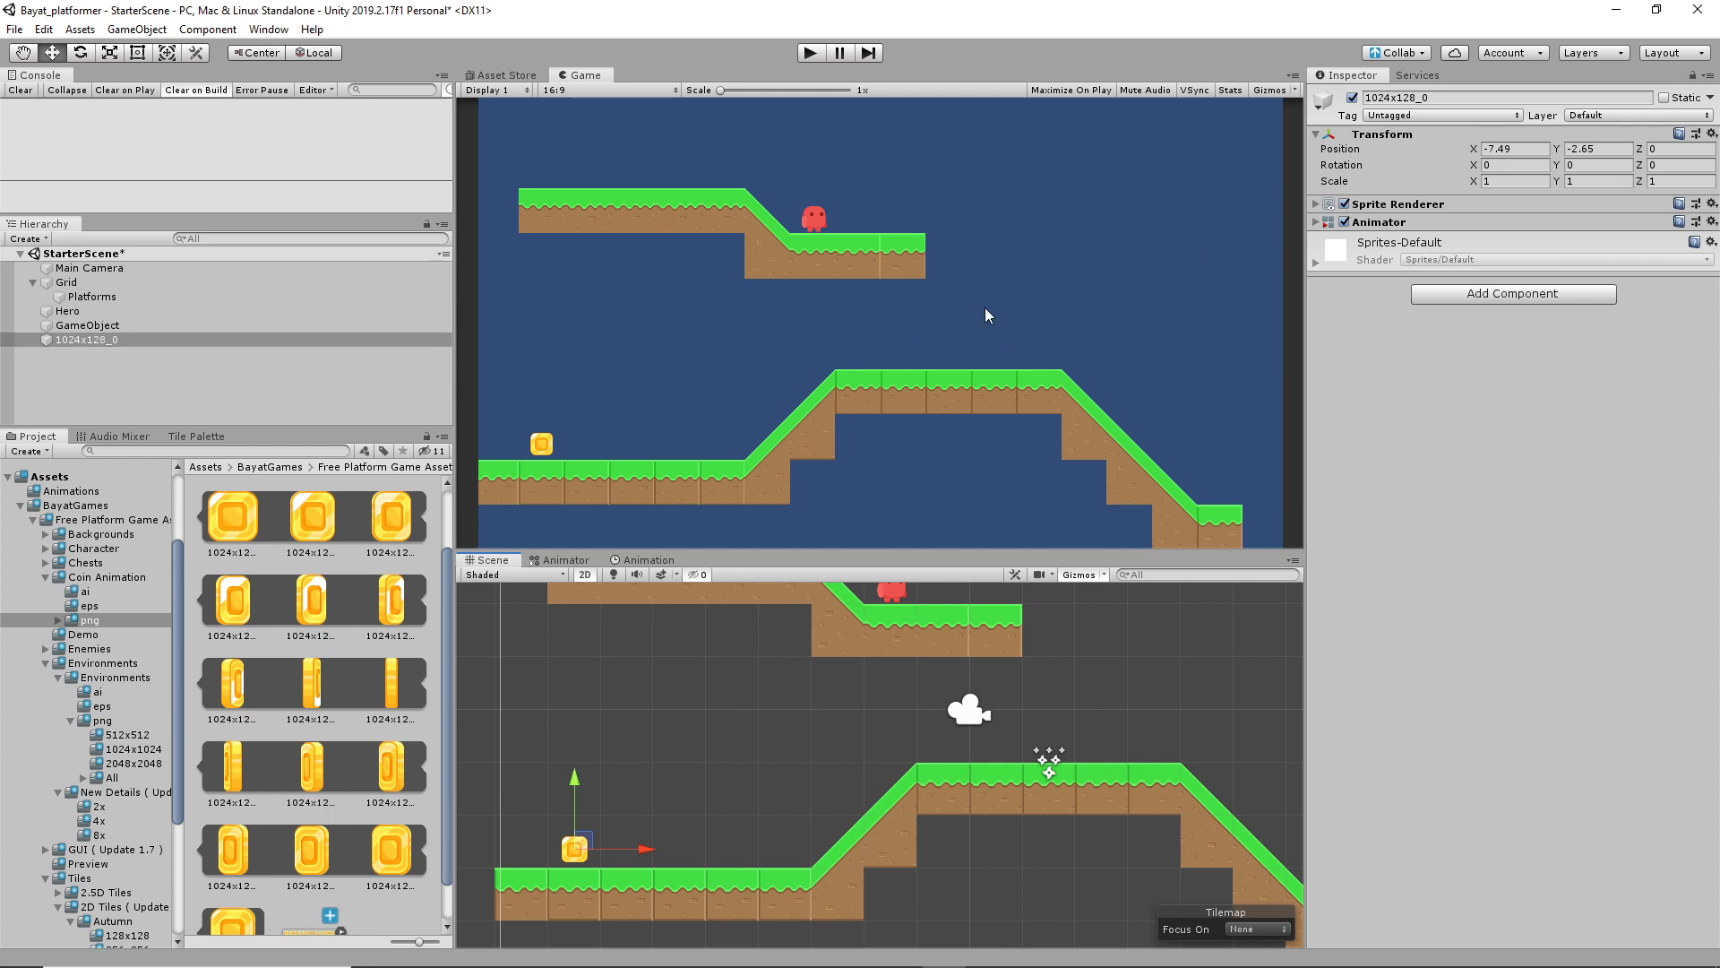
Rename the buoyancy zone's GameObject as Fountain
{"action": "left_click", "coordinate": [88, 325]}
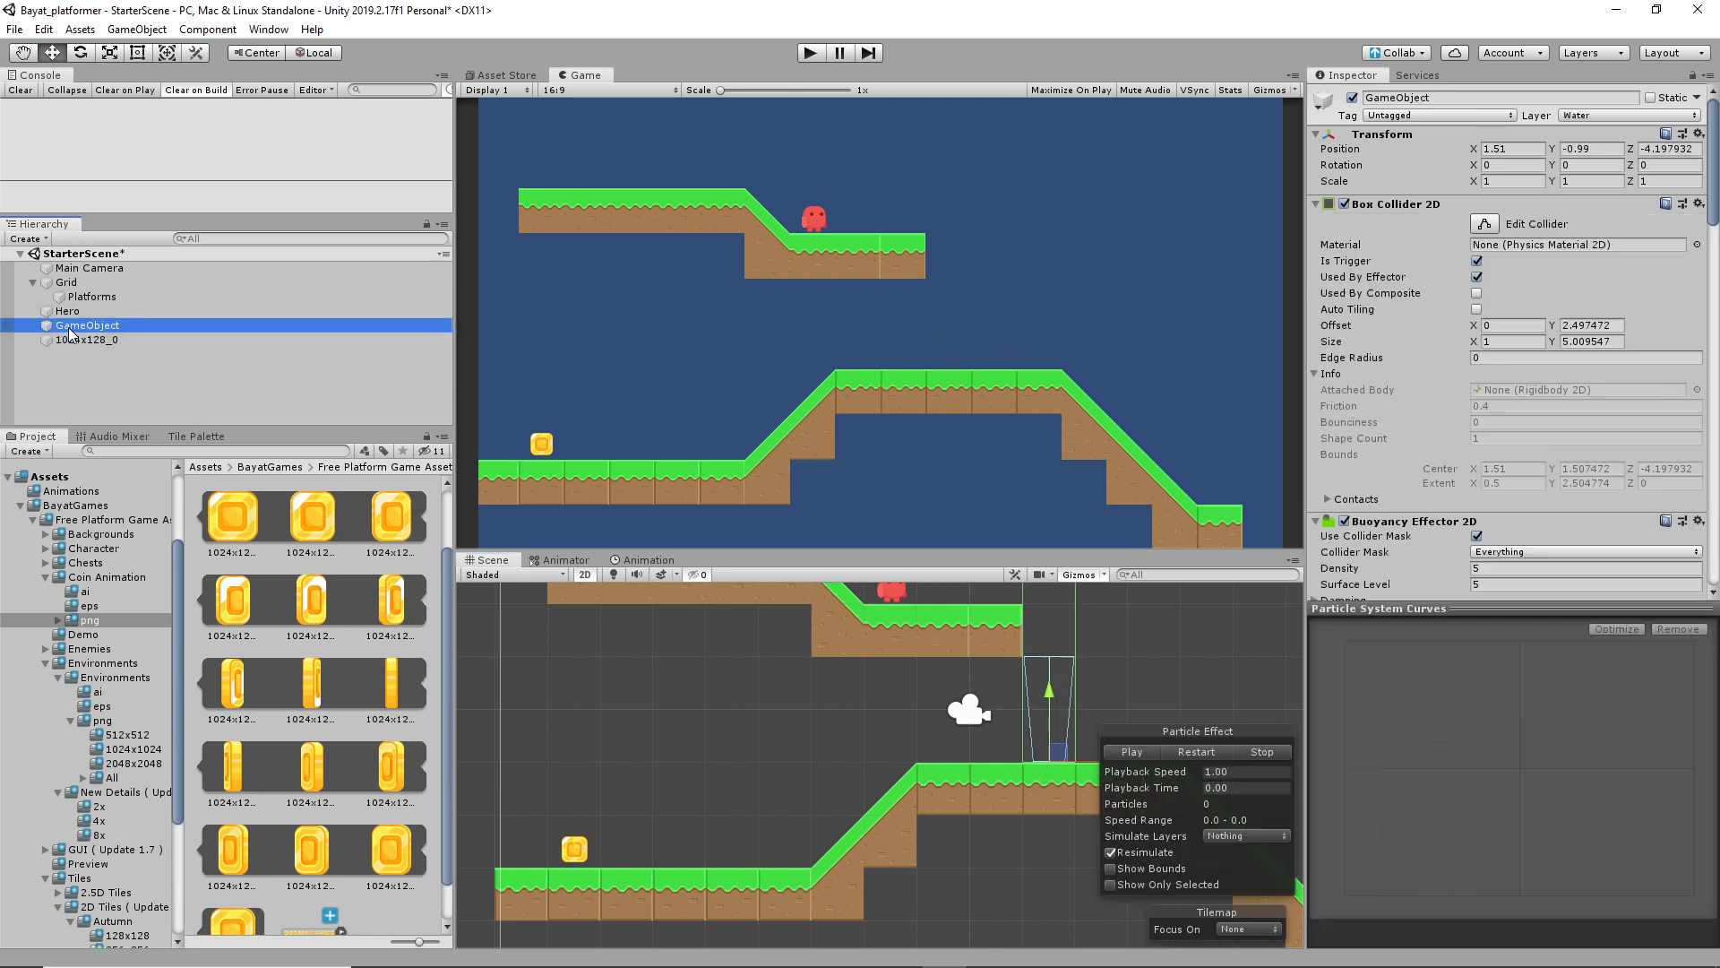
{"action": "left_click", "coordinate": [1403, 98]}
{"action": "type", "text": "Fuoon"}
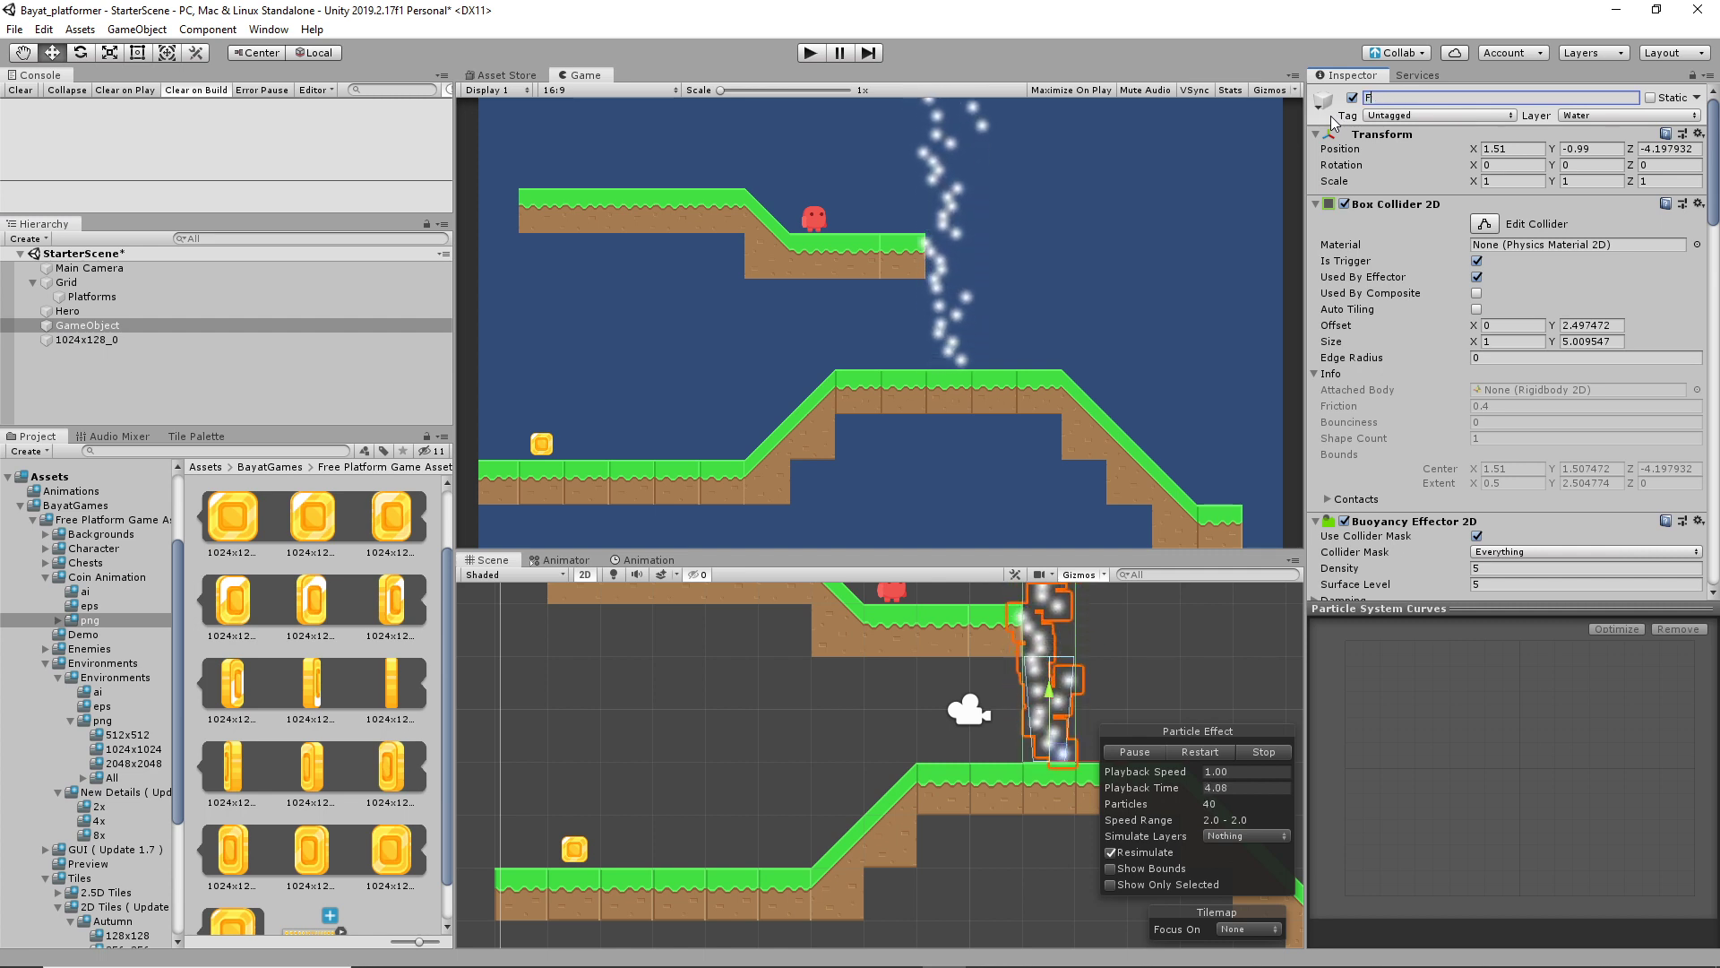
{"action": "key", "text": "BackSpace"}
{"action": "key", "text": "BackSpace"}
{"action": "key", "text": "BackSpace"}
{"action": "key", "text": "BackSpace"}
{"action": "type", "text": "ountain"}
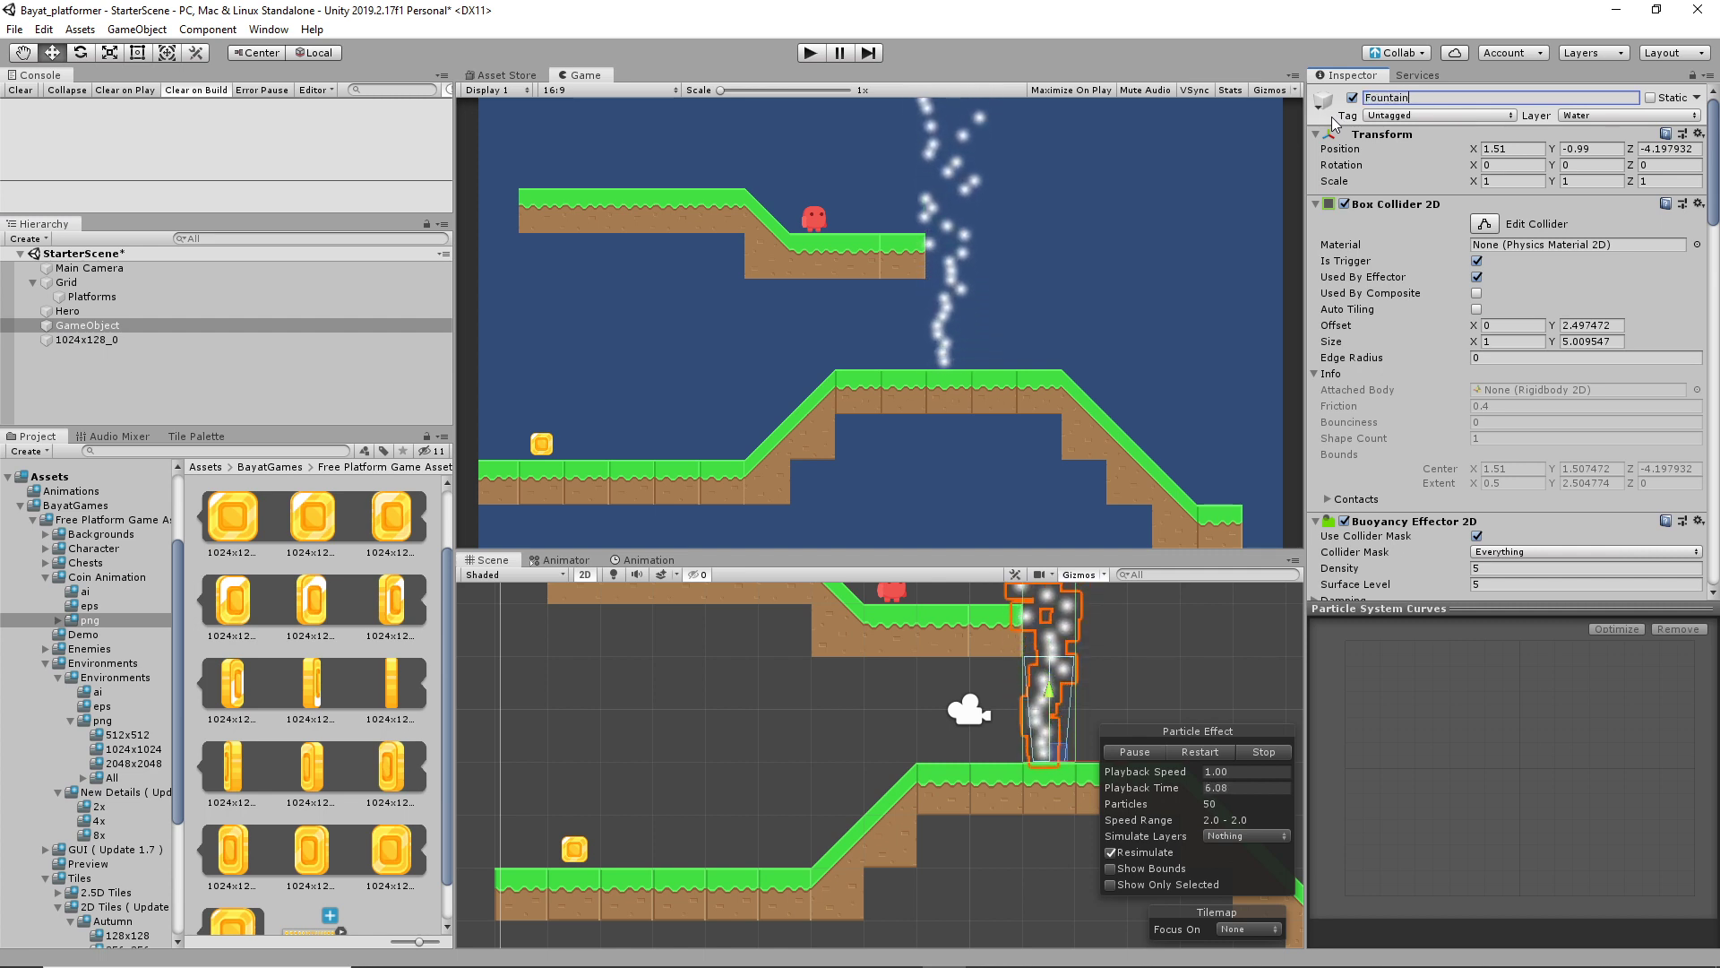
{"action": "key", "text": "Return"}
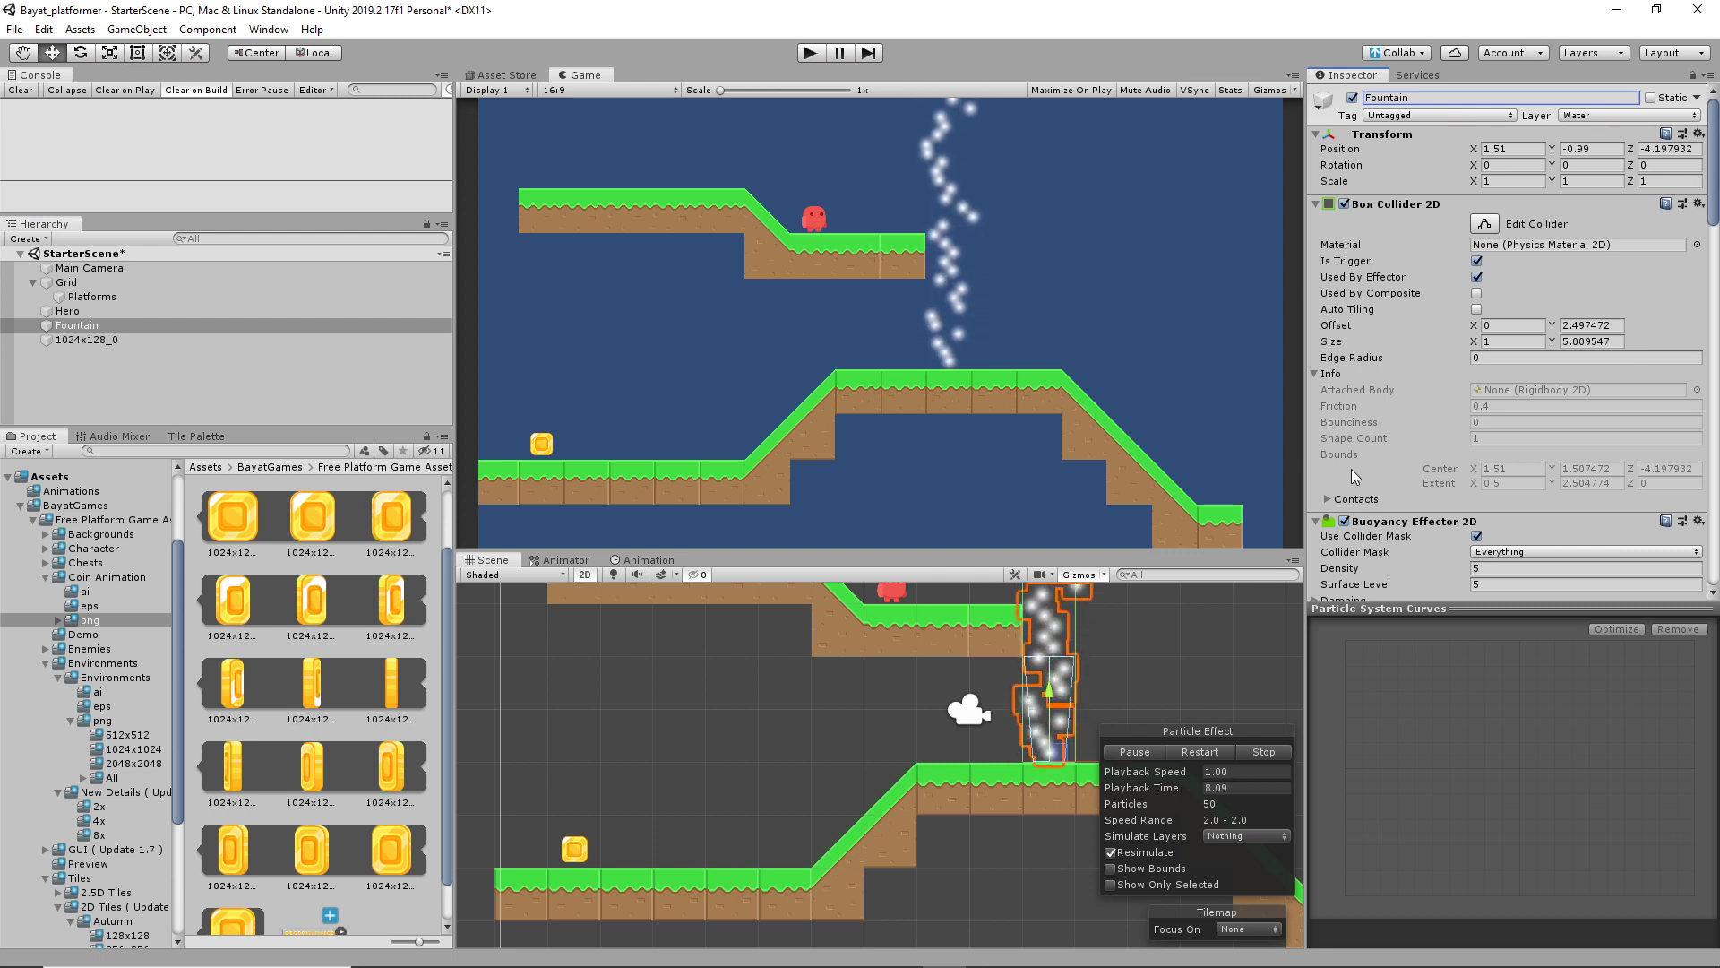
Toggle the Fountain's Box Collider 2D off and back on, and disable its Buoyancy Effector 2D component
{"action": "left_click", "coordinate": [1344, 203]}
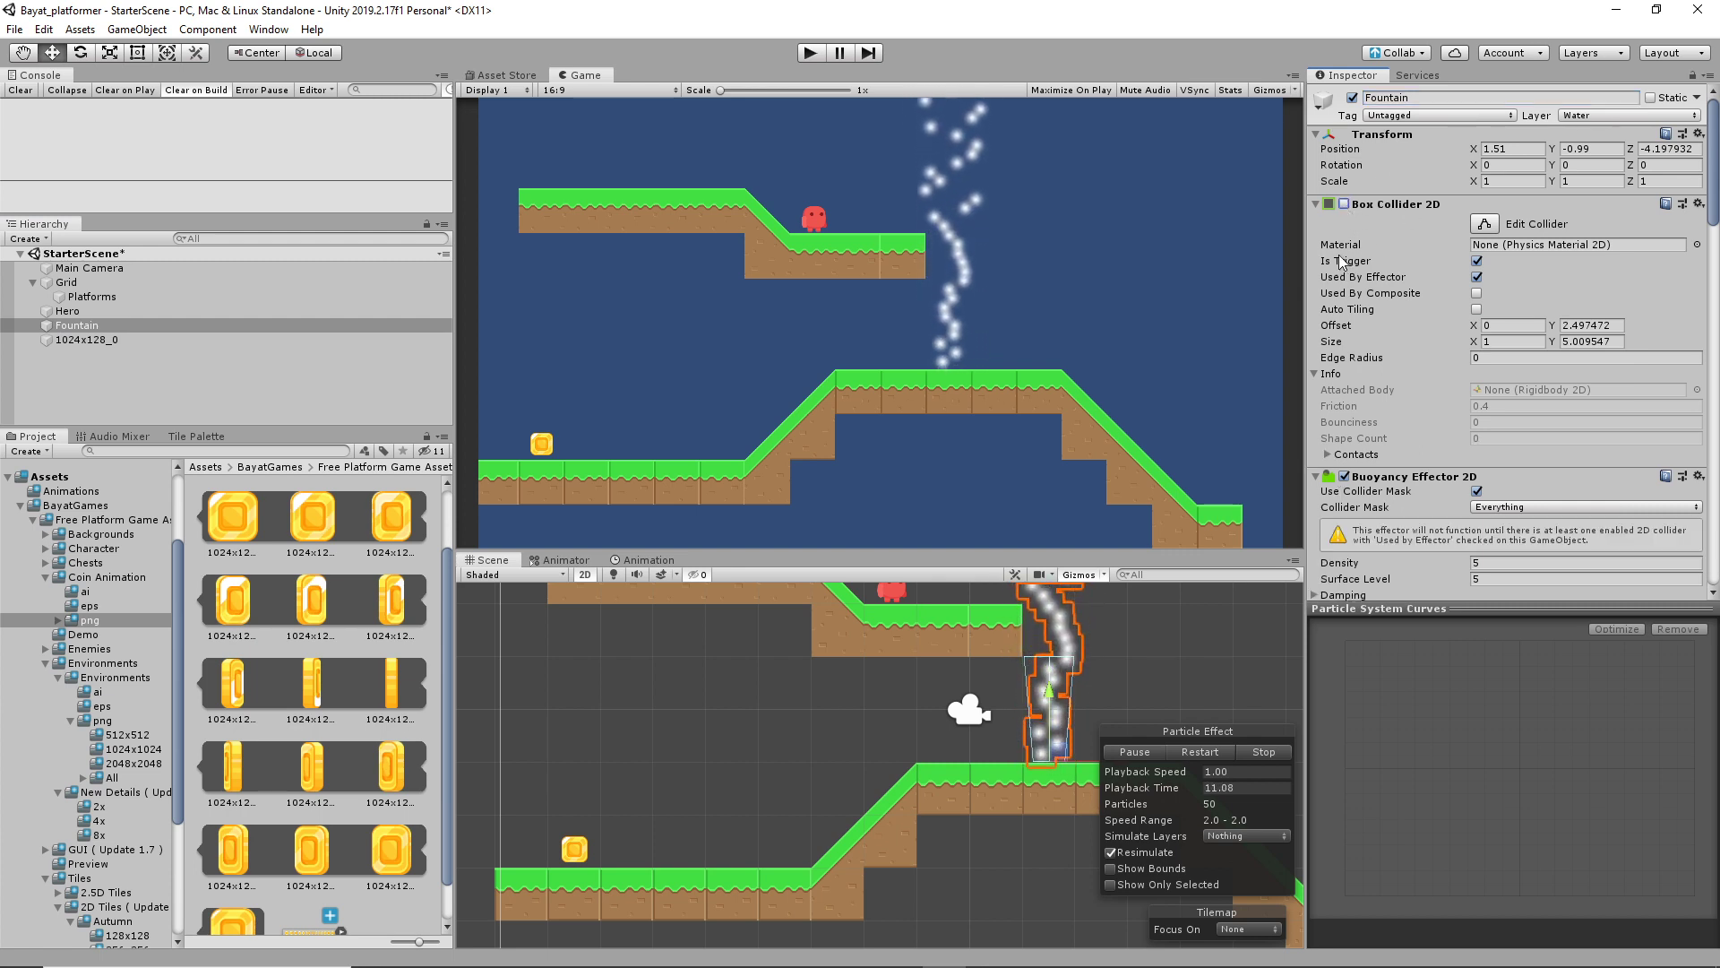
{"action": "left_click", "coordinate": [1344, 203]}
{"action": "scroll", "coordinate": [1344, 388], "scroll_direction": "down", "scroll_amount": 5}
{"action": "scroll", "coordinate": [1343, 388], "scroll_direction": "up", "scroll_amount": 4}
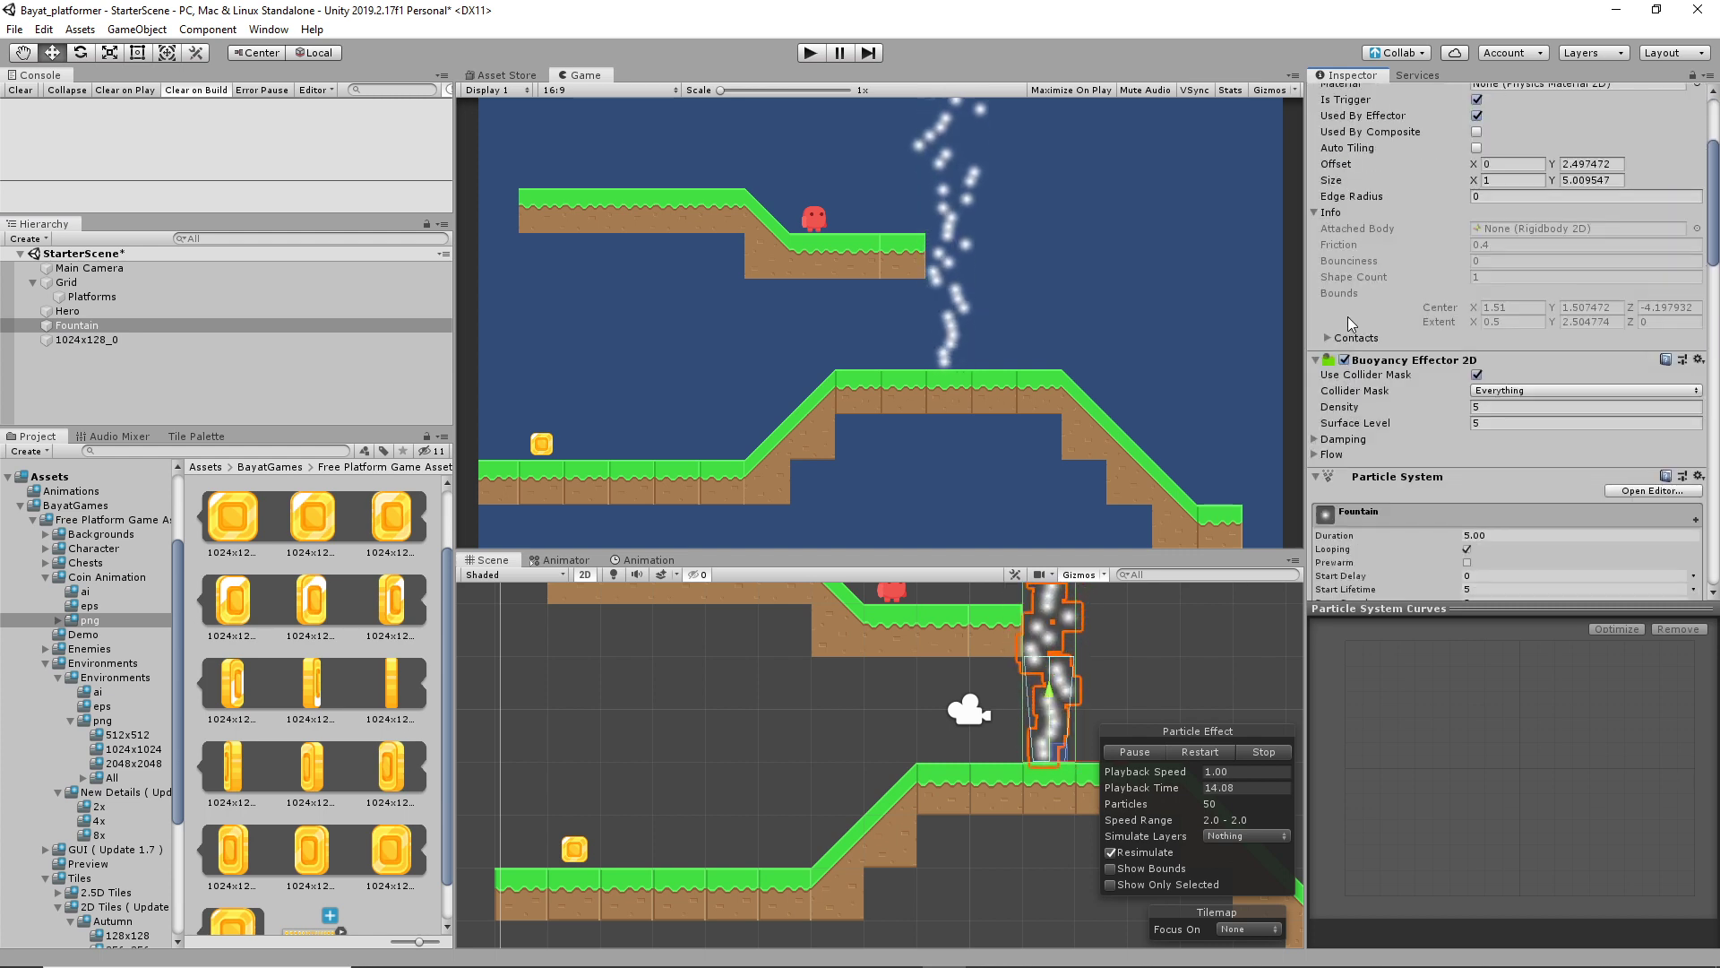
{"action": "scroll", "coordinate": [1351, 372], "scroll_direction": "down", "scroll_amount": 6}
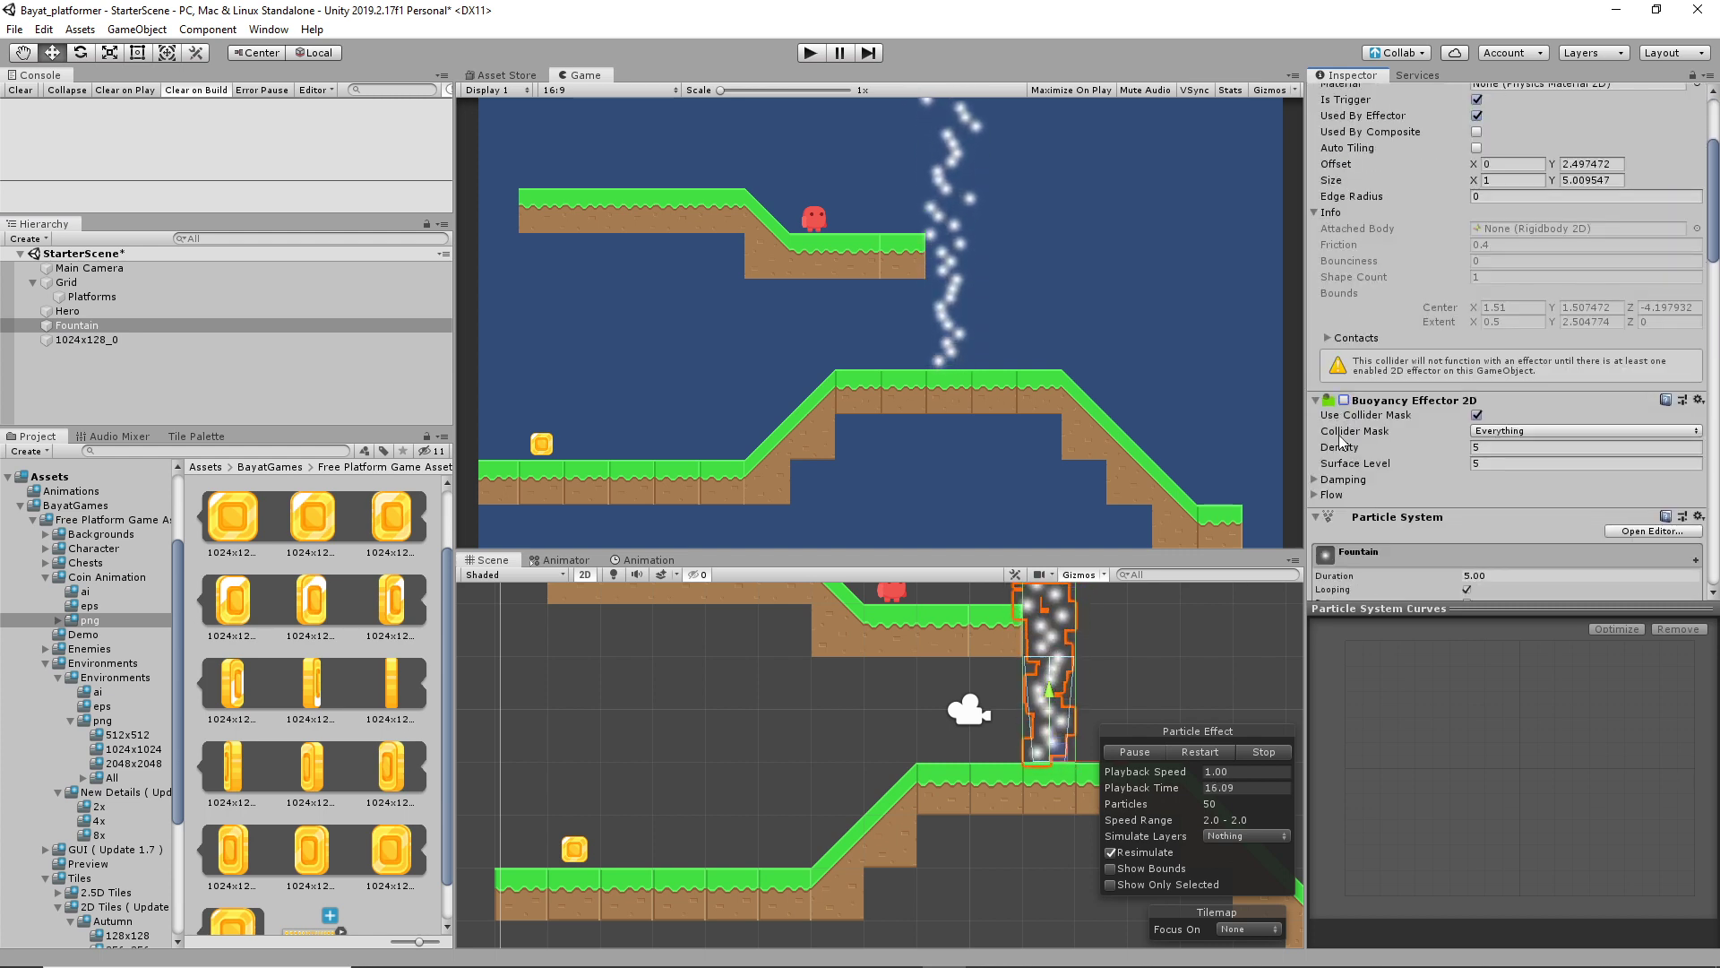
{"action": "scroll", "coordinate": [1351, 392], "scroll_direction": "up", "scroll_amount": 6}
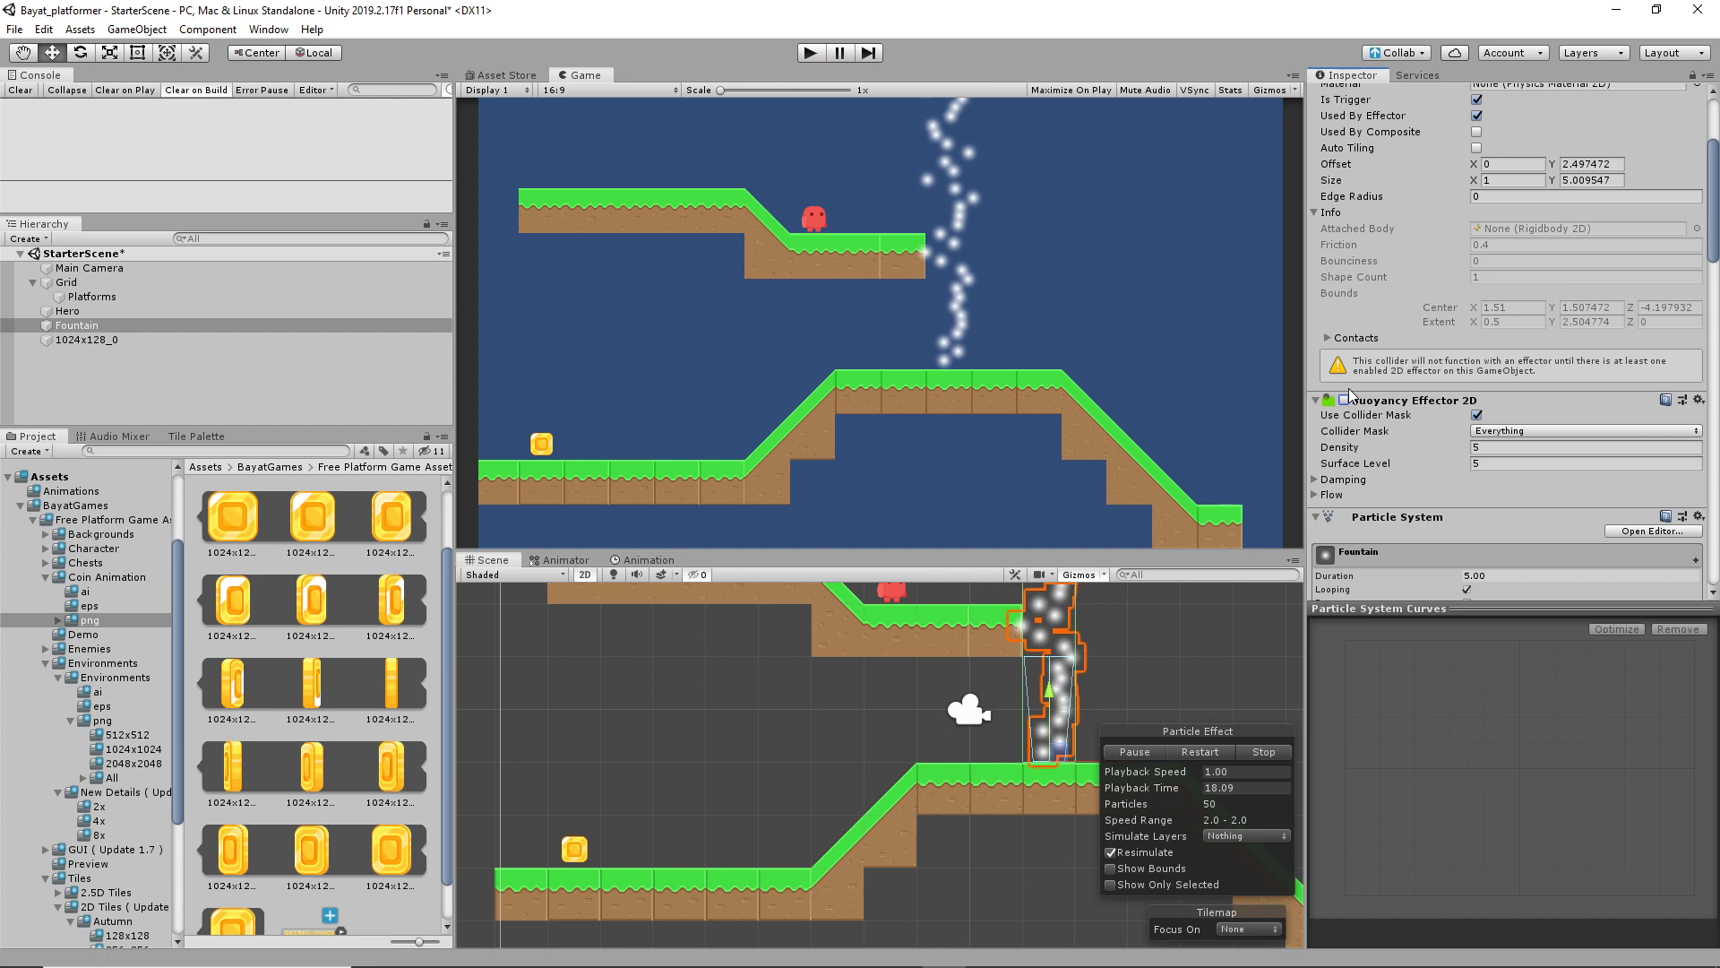
{"action": "scroll", "coordinate": [1351, 391], "scroll_direction": "down", "scroll_amount": 6}
{"action": "scroll", "coordinate": [1351, 391], "scroll_direction": "up", "scroll_amount": 4}
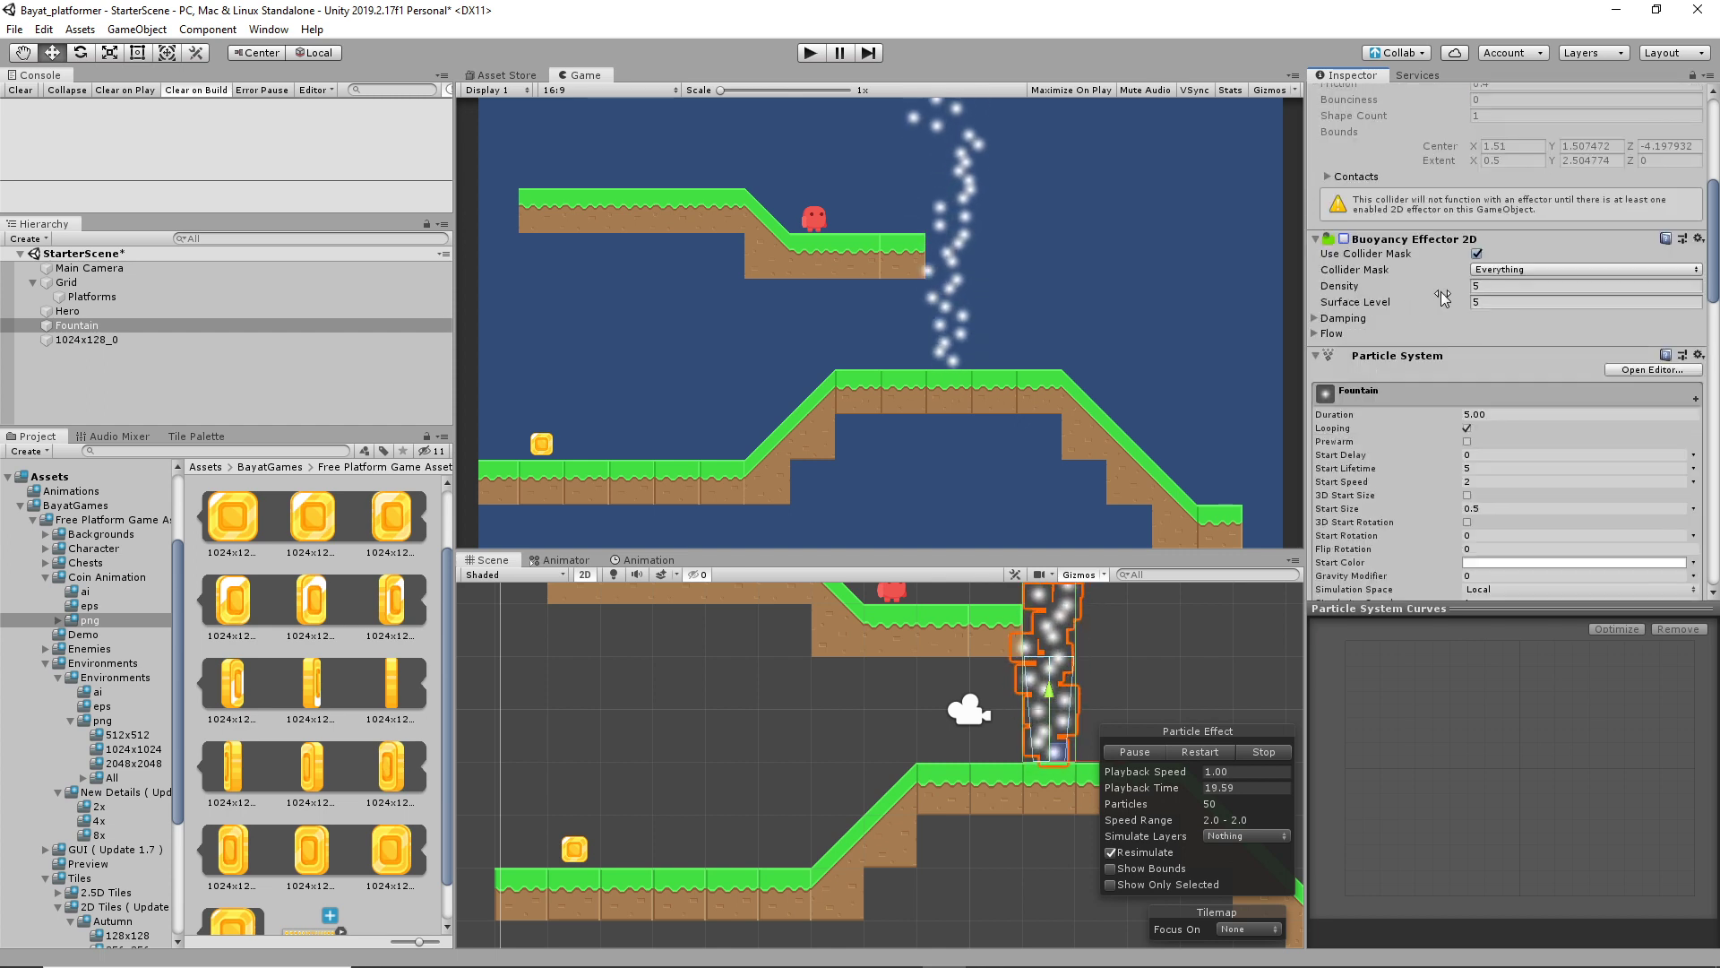
Turn off Play On Awake in the Fountain's Particle System, preview and stop the particle effect, and collapse the component
{"action": "left_click", "coordinate": [1467, 428]}
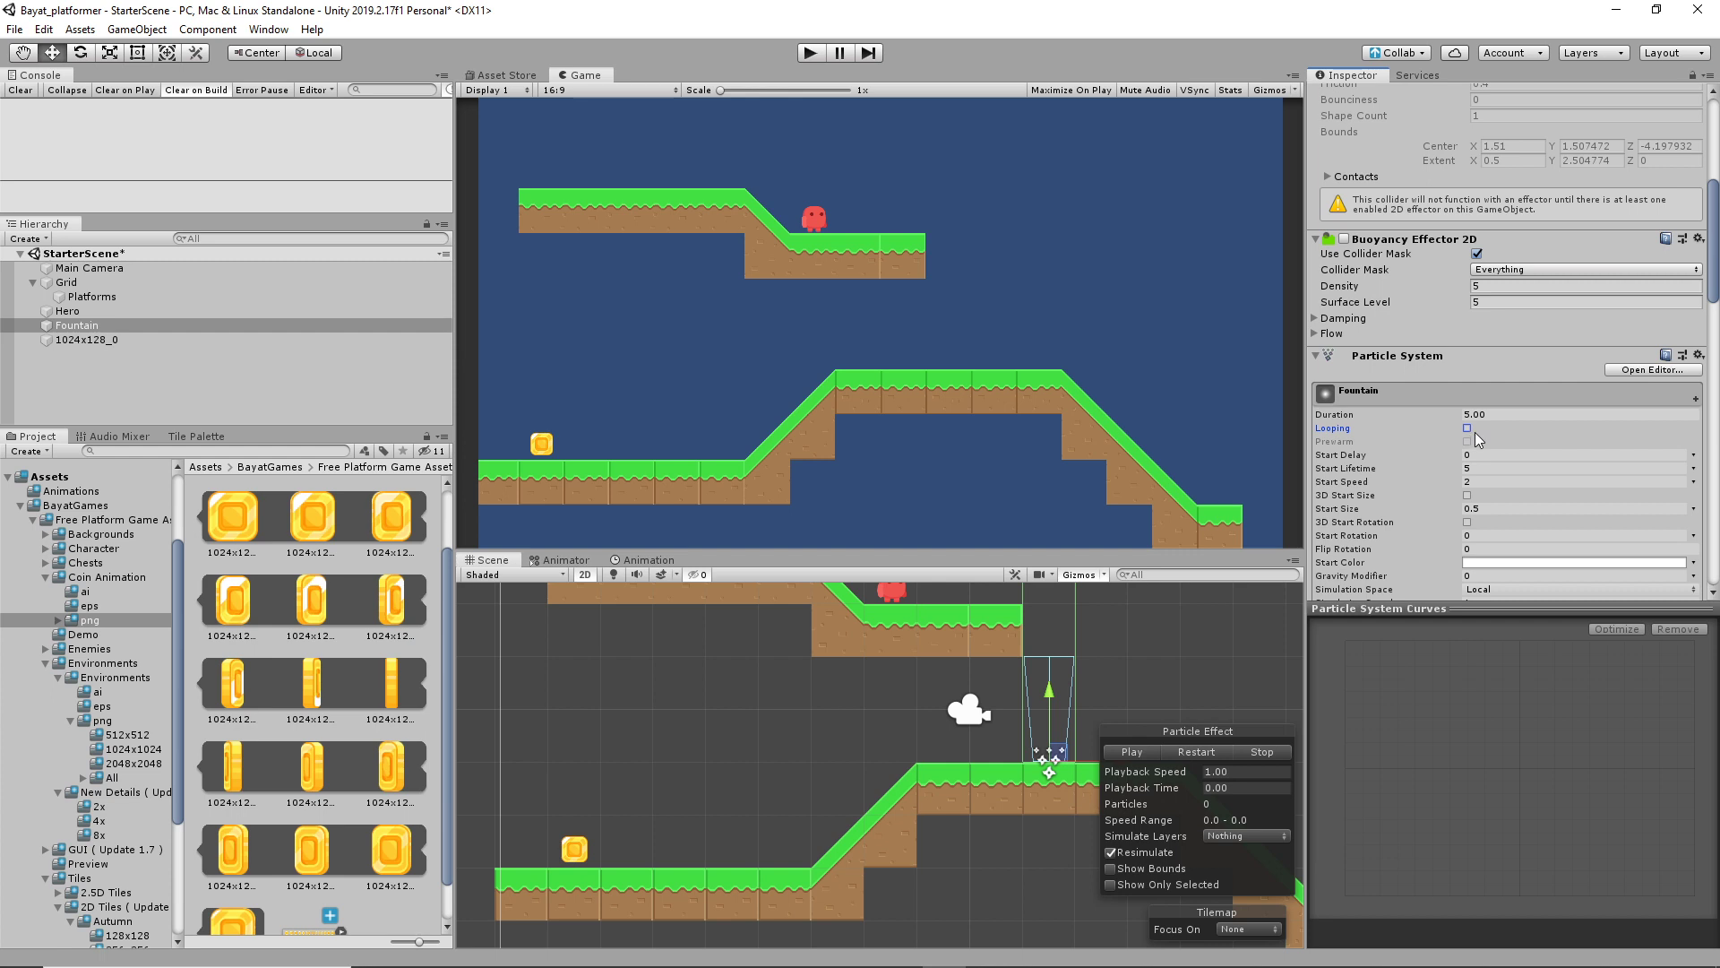
{"action": "left_click", "coordinate": [1467, 429]}
{"action": "scroll", "coordinate": [1444, 365], "scroll_direction": "down", "scroll_amount": 5}
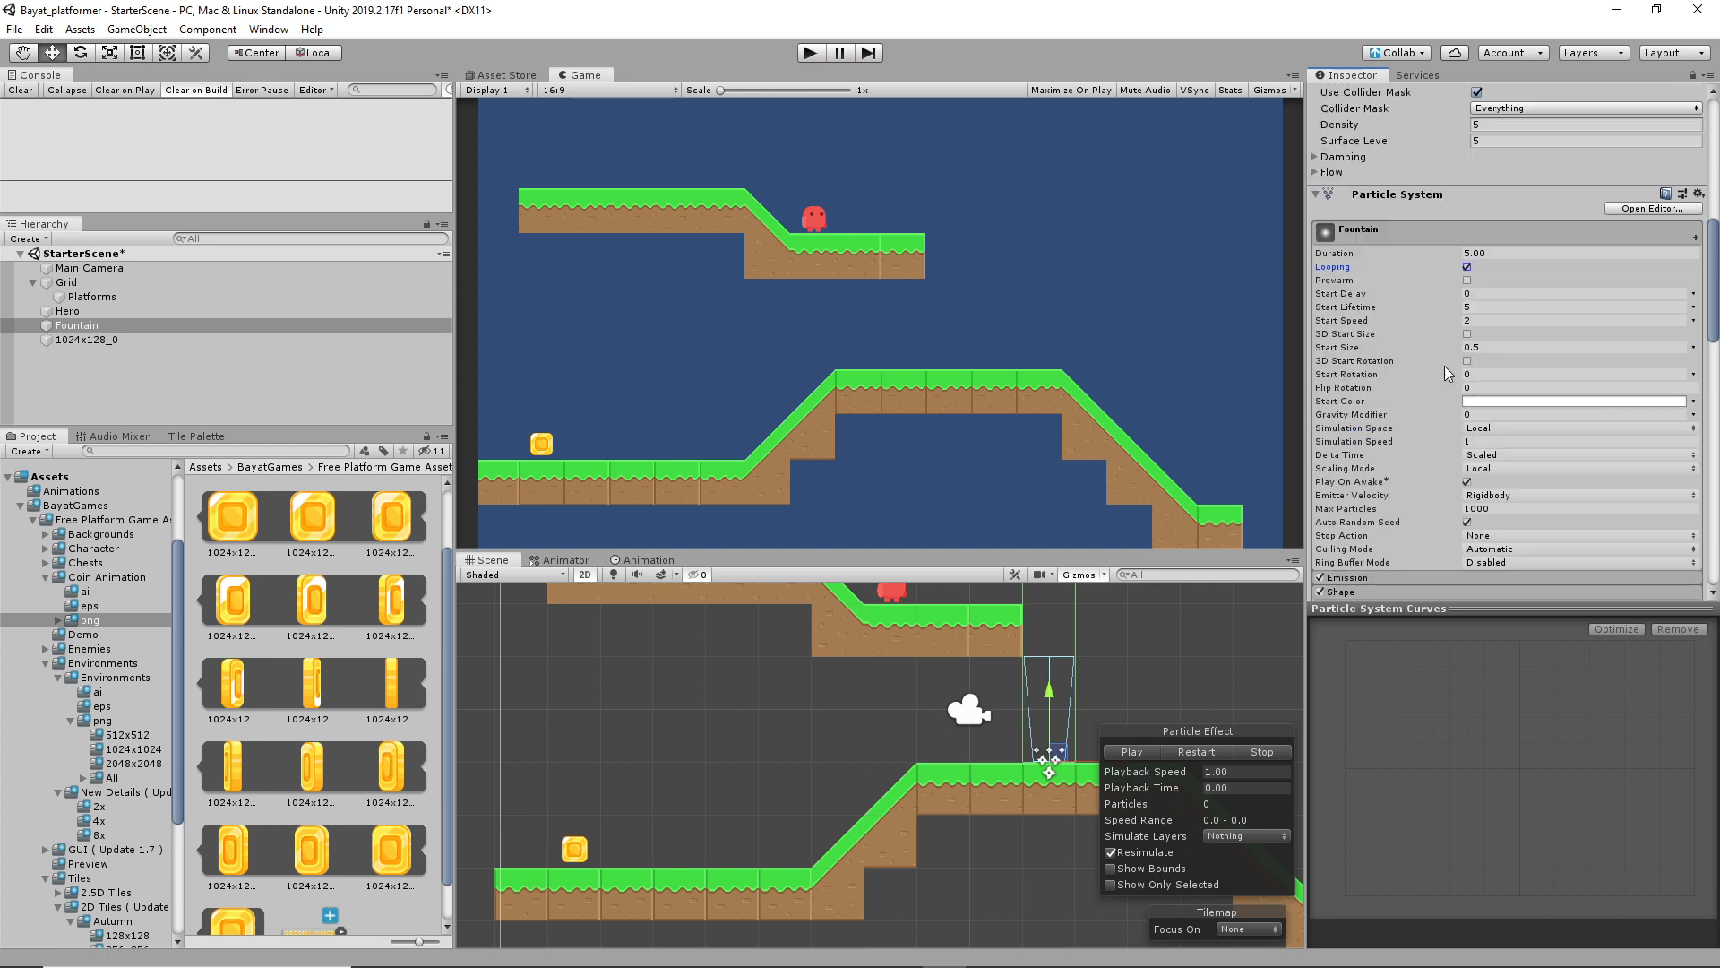
{"action": "left_click", "coordinate": [1467, 320]}
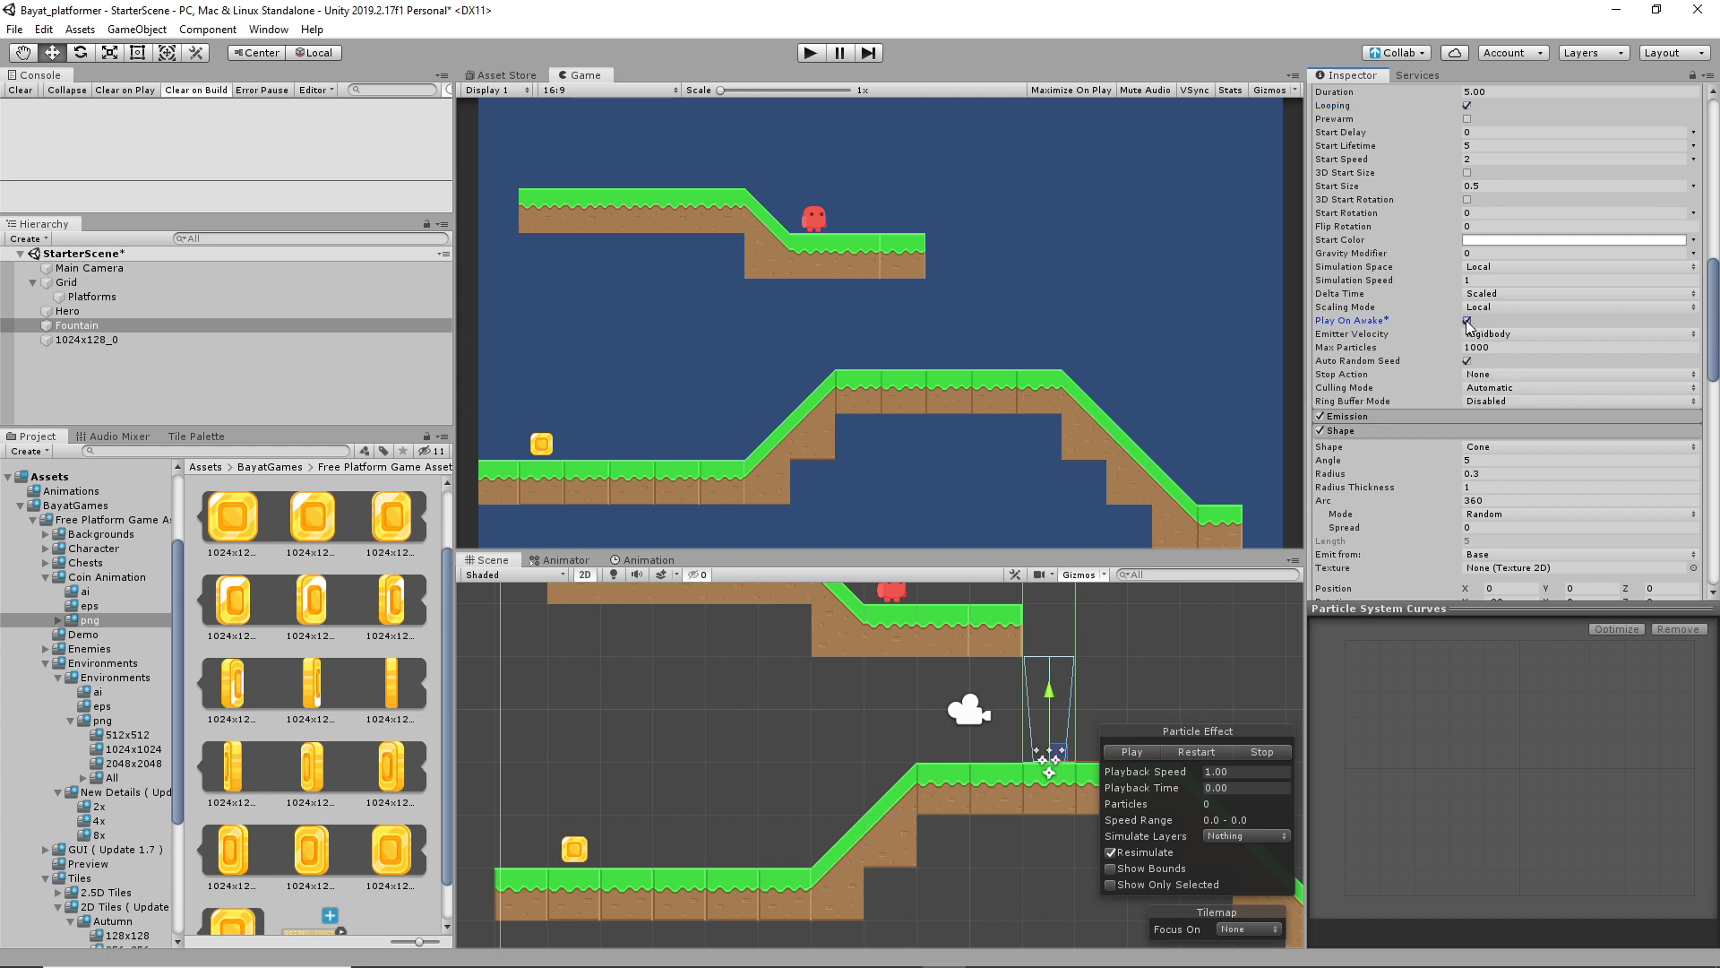
{"action": "scroll", "coordinate": [1468, 296], "scroll_direction": "up", "scroll_amount": 3}
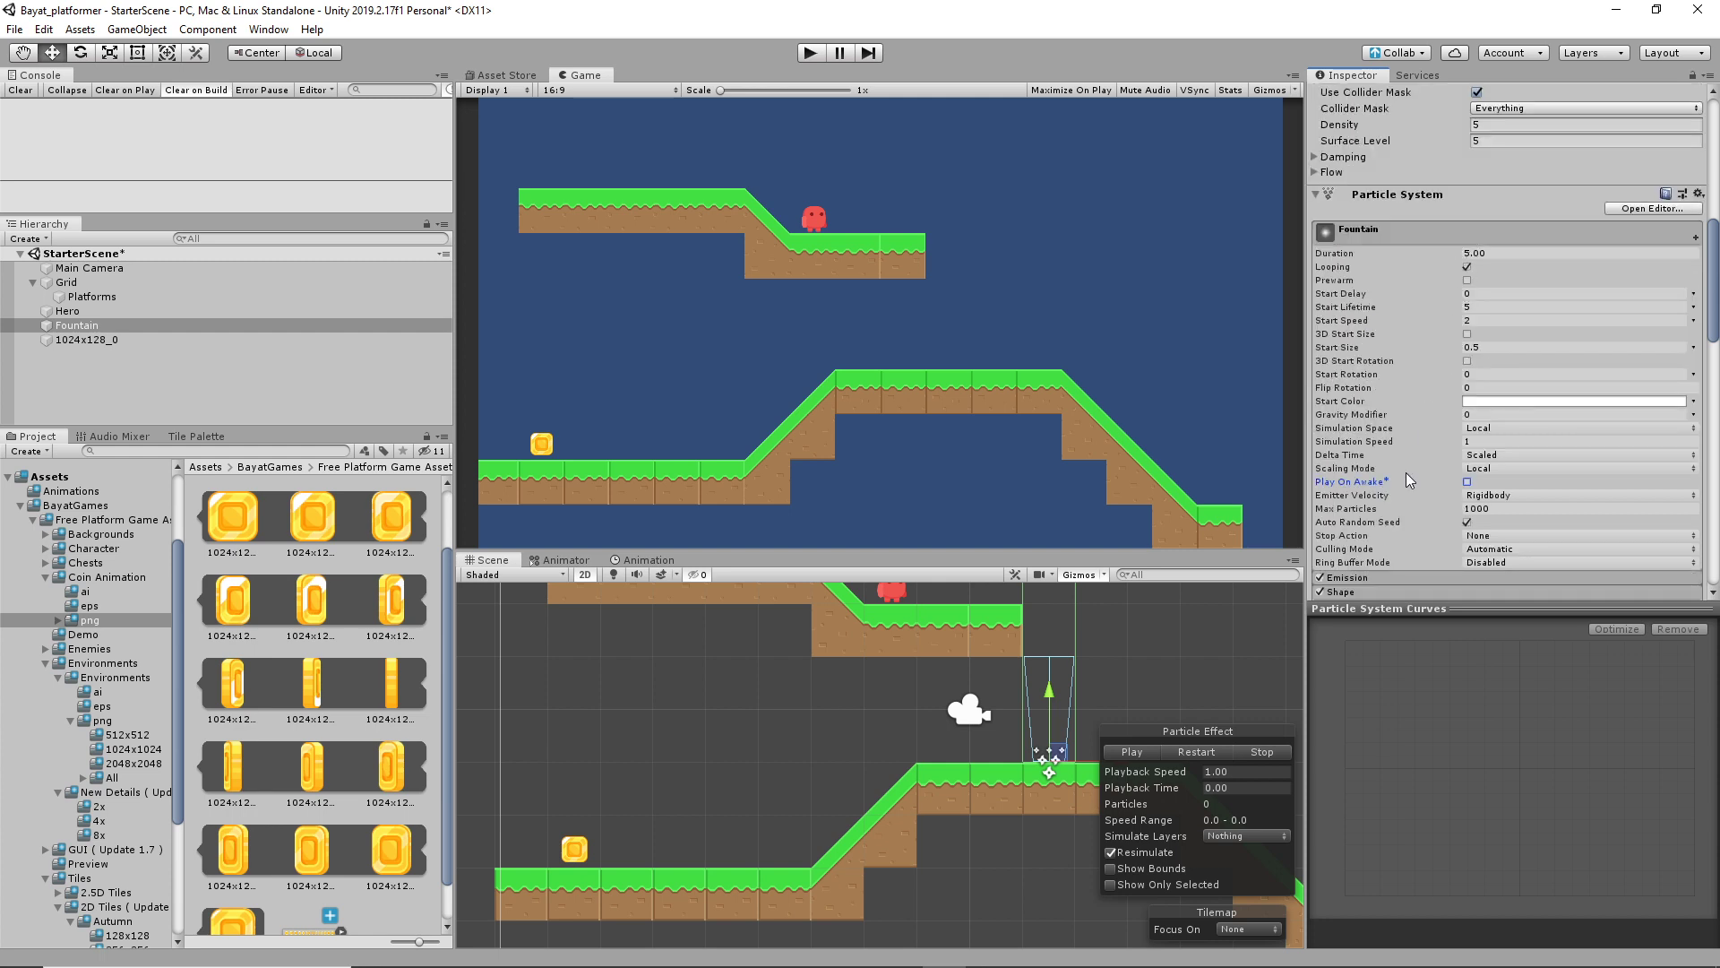
{"action": "left_click", "coordinate": [1146, 752]}
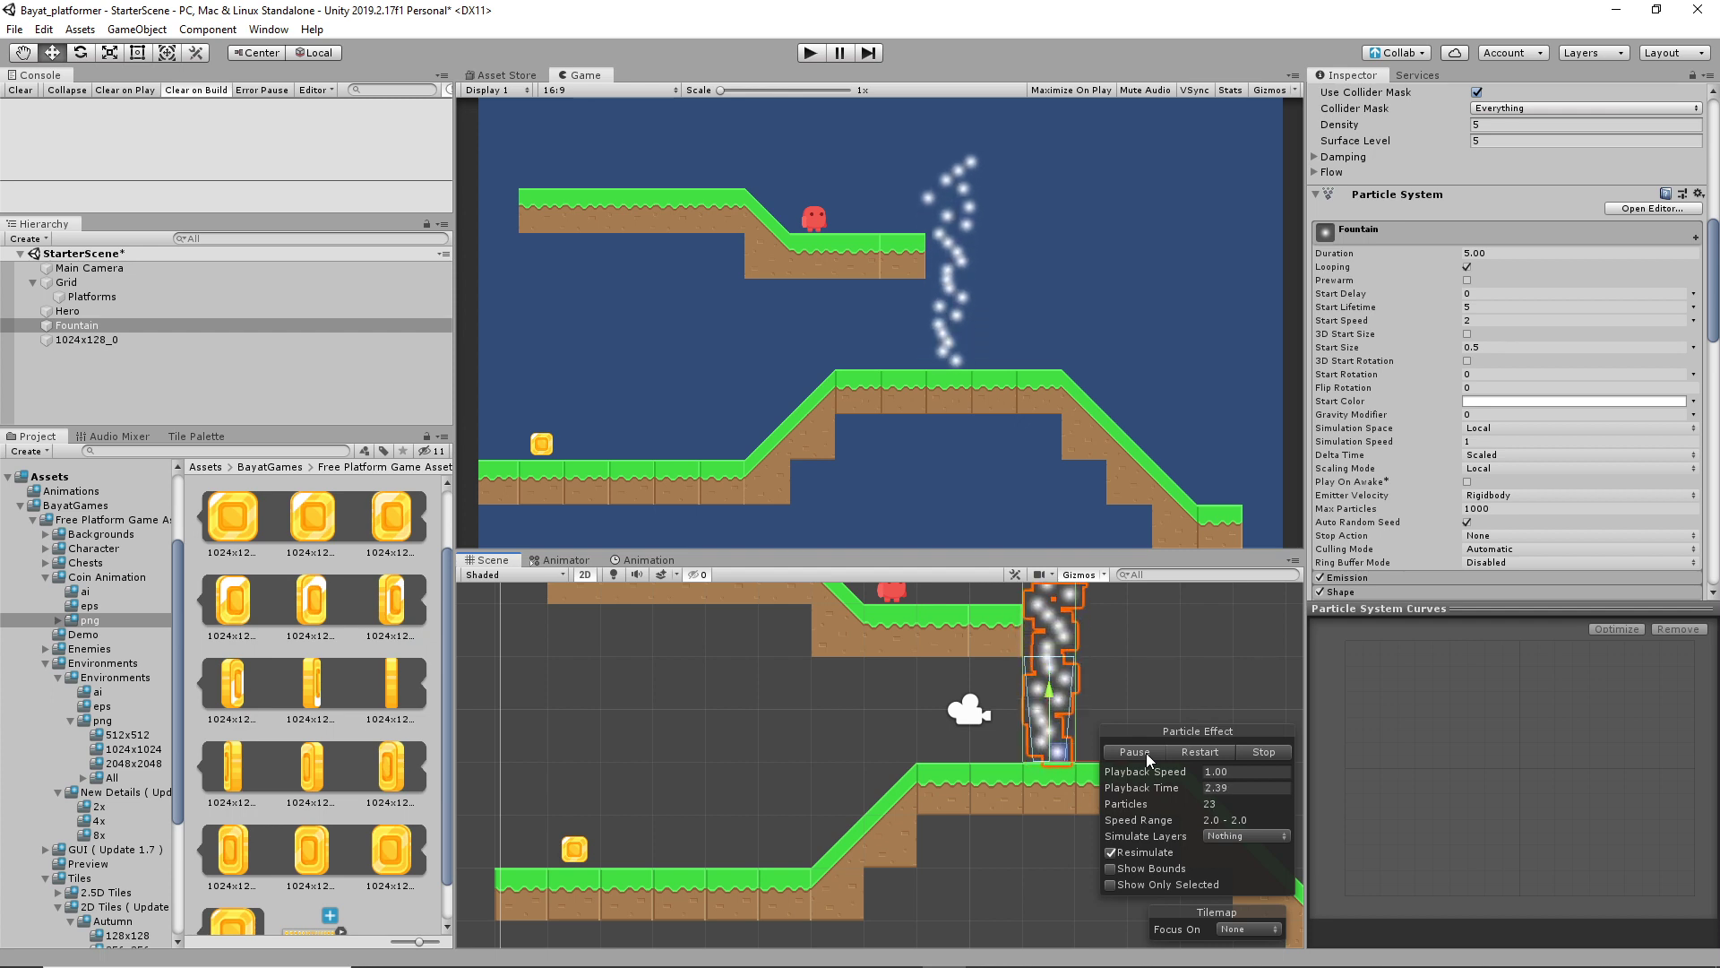
{"action": "left_click", "coordinate": [1263, 752]}
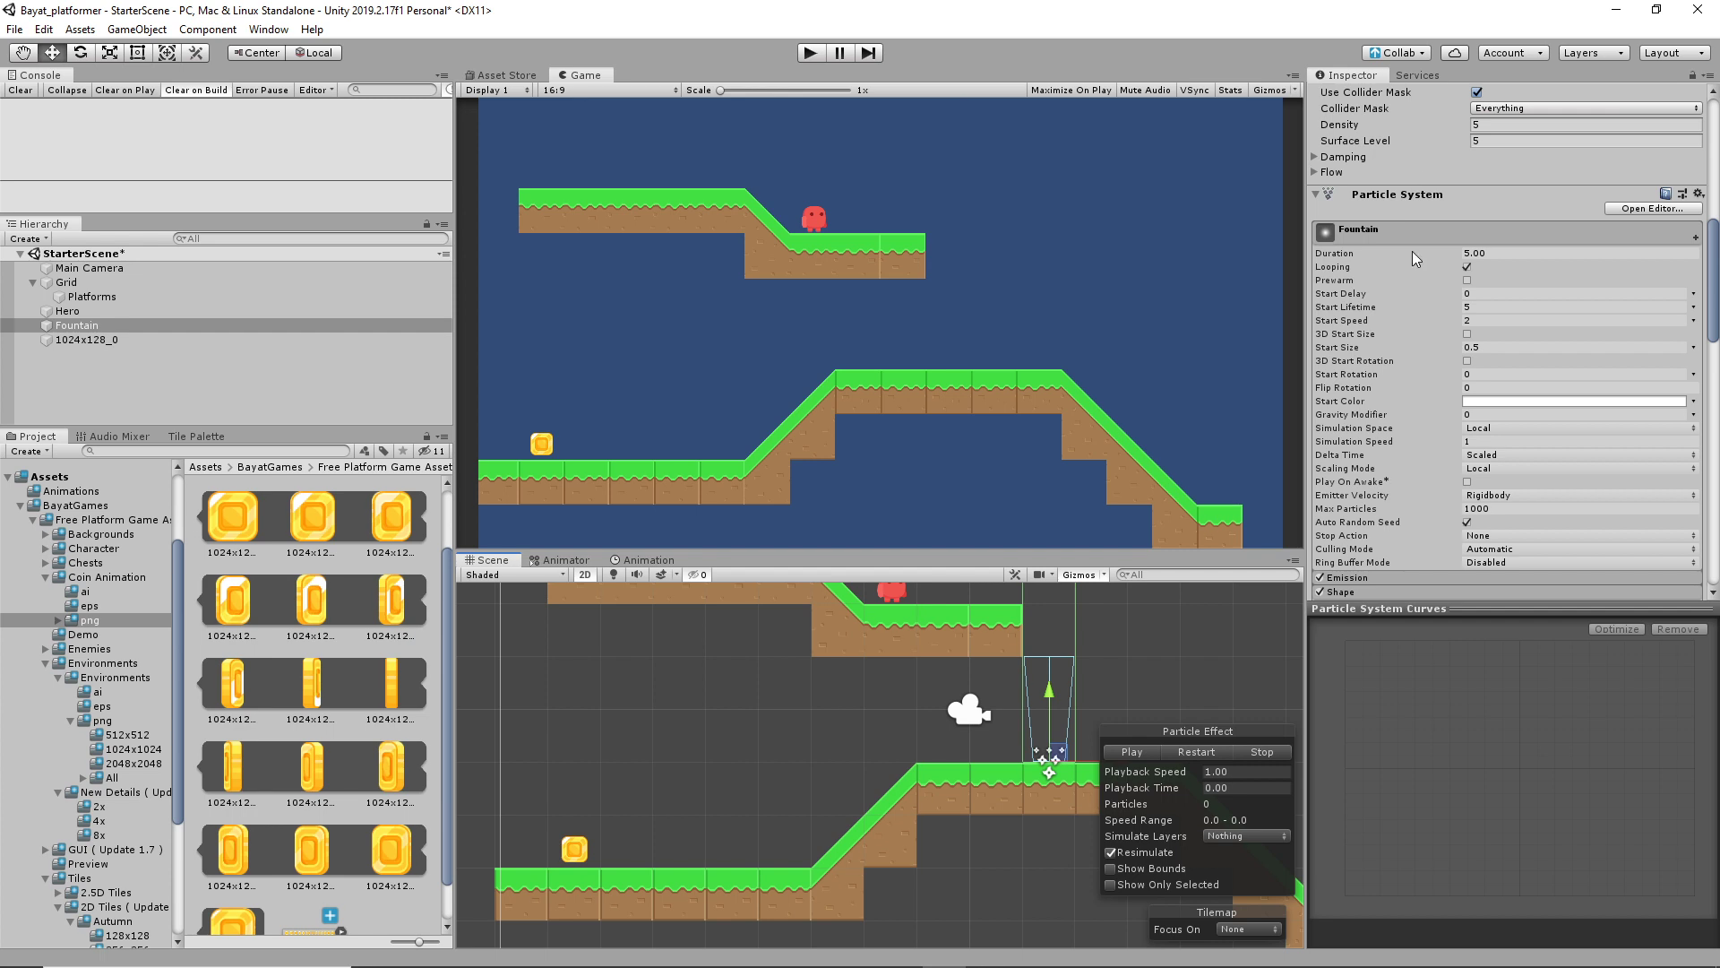
{"action": "left_click", "coordinate": [1317, 195]}
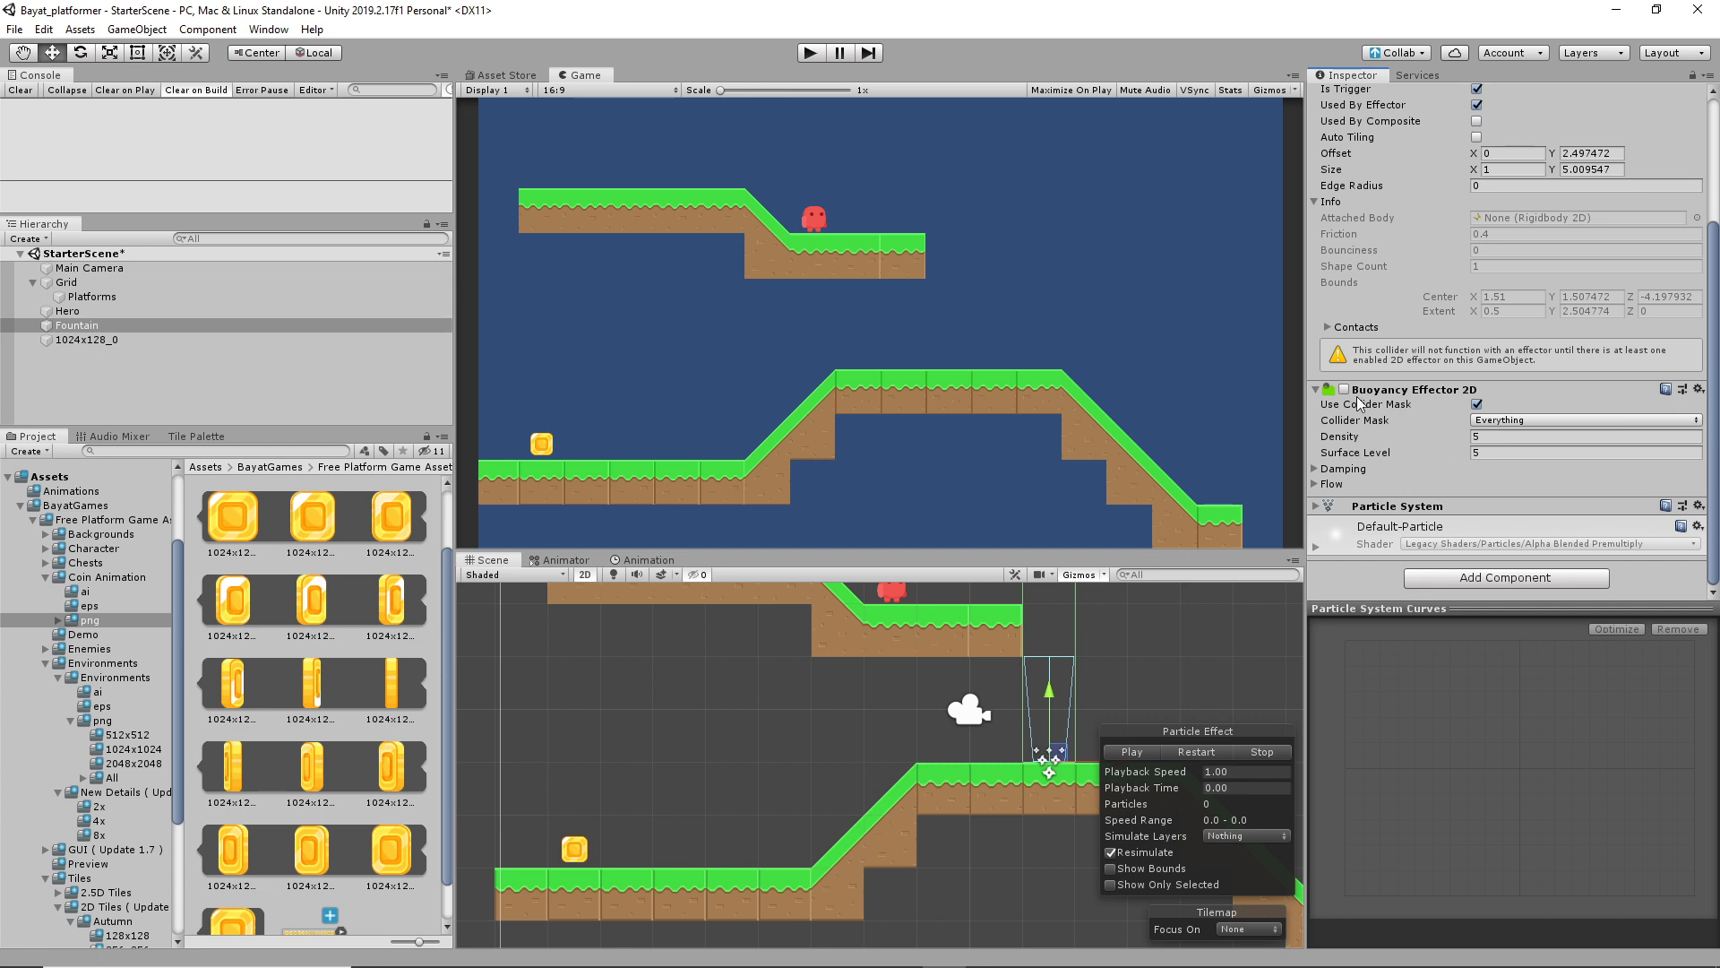
Play the scene, walk the hero off the upper platform and down to the coin on the lower ground, and stop playback
{"action": "mouse_move", "coordinate": [1361, 404]}
{"action": "left_click", "coordinate": [809, 54]}
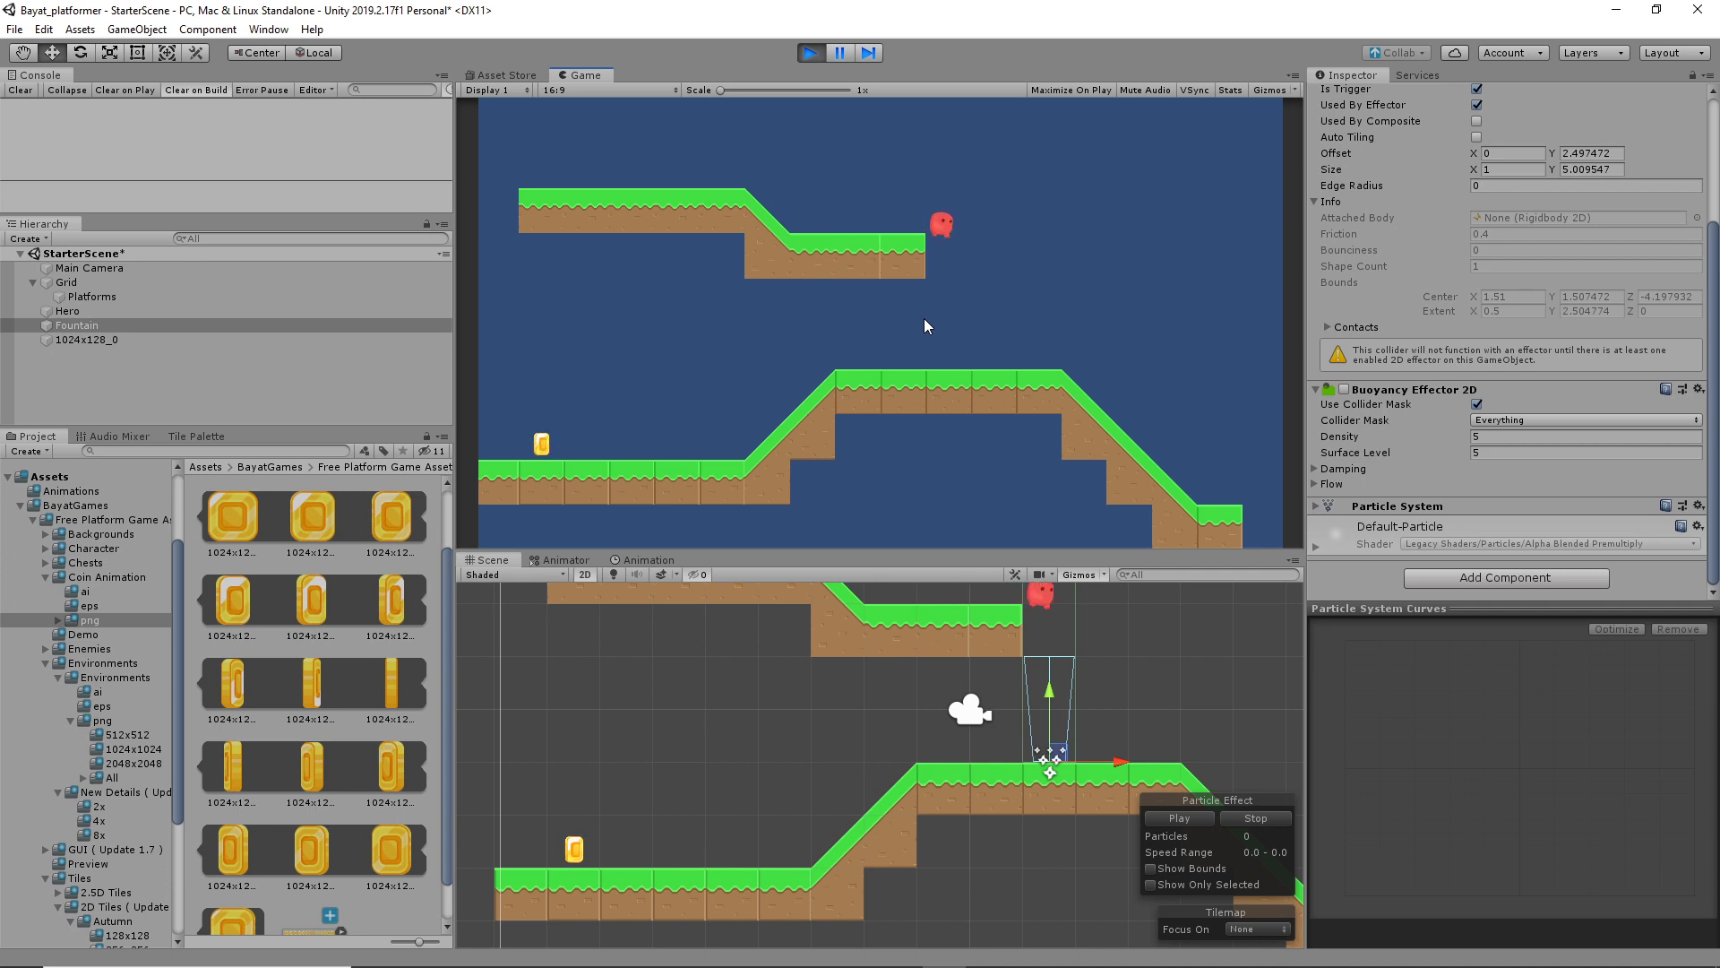
{"action": "key", "text": "Left"}
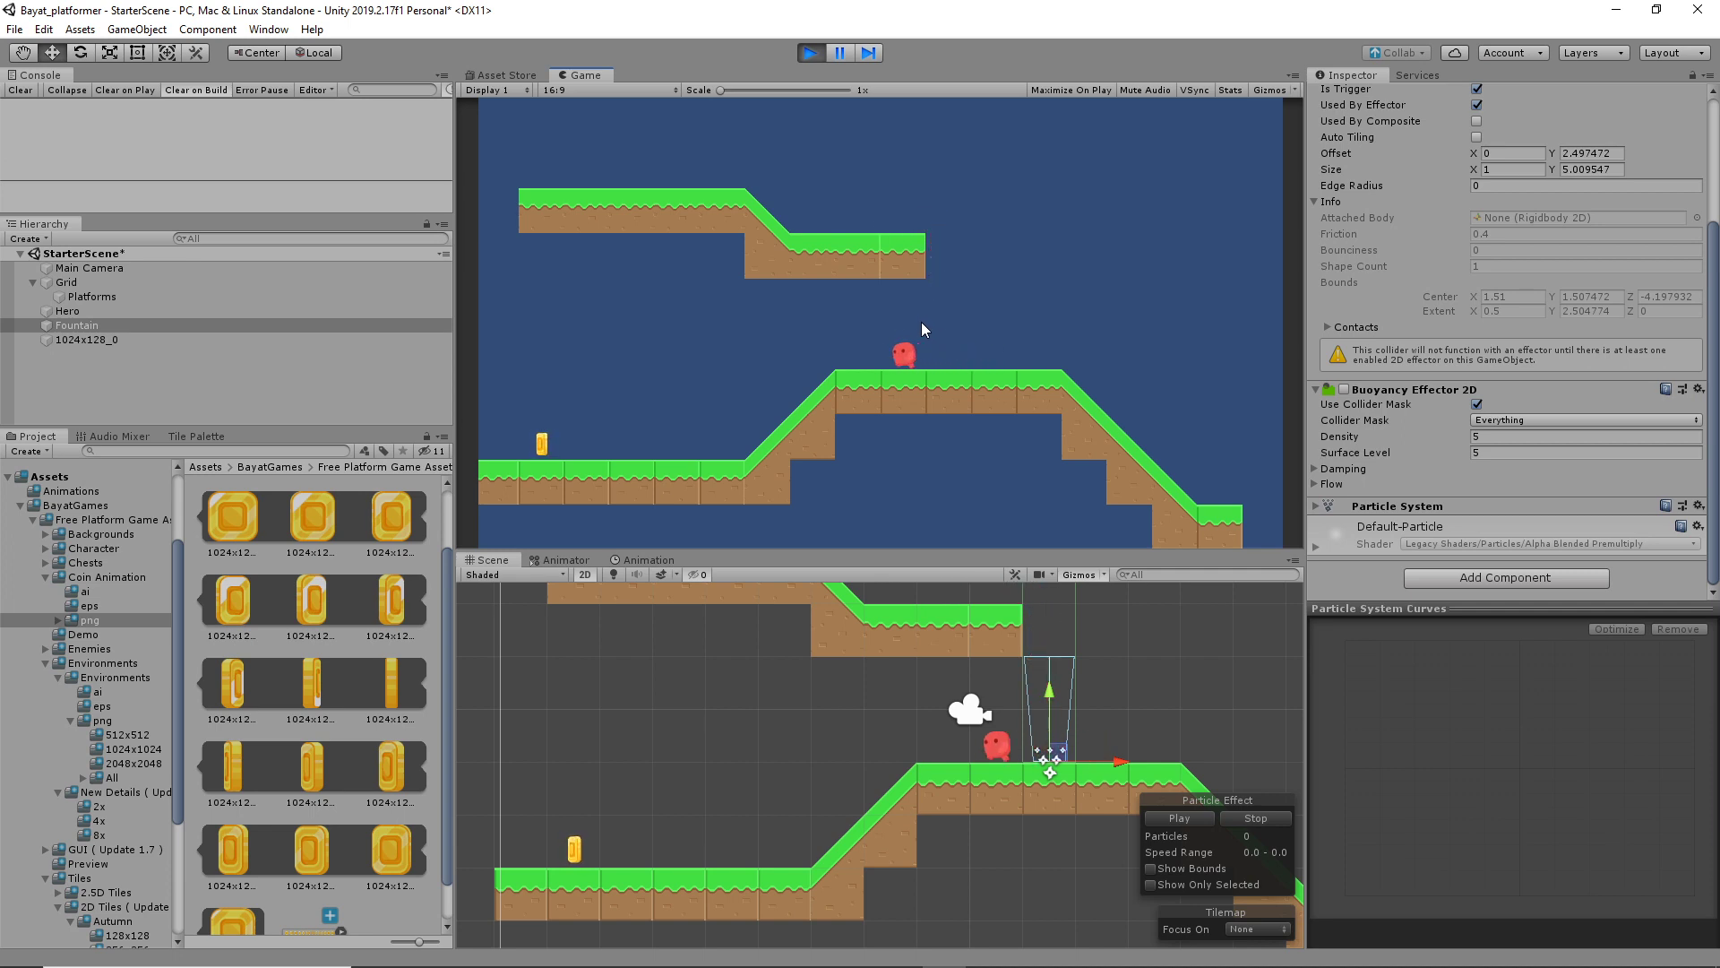
{"action": "key", "text": "Left"}
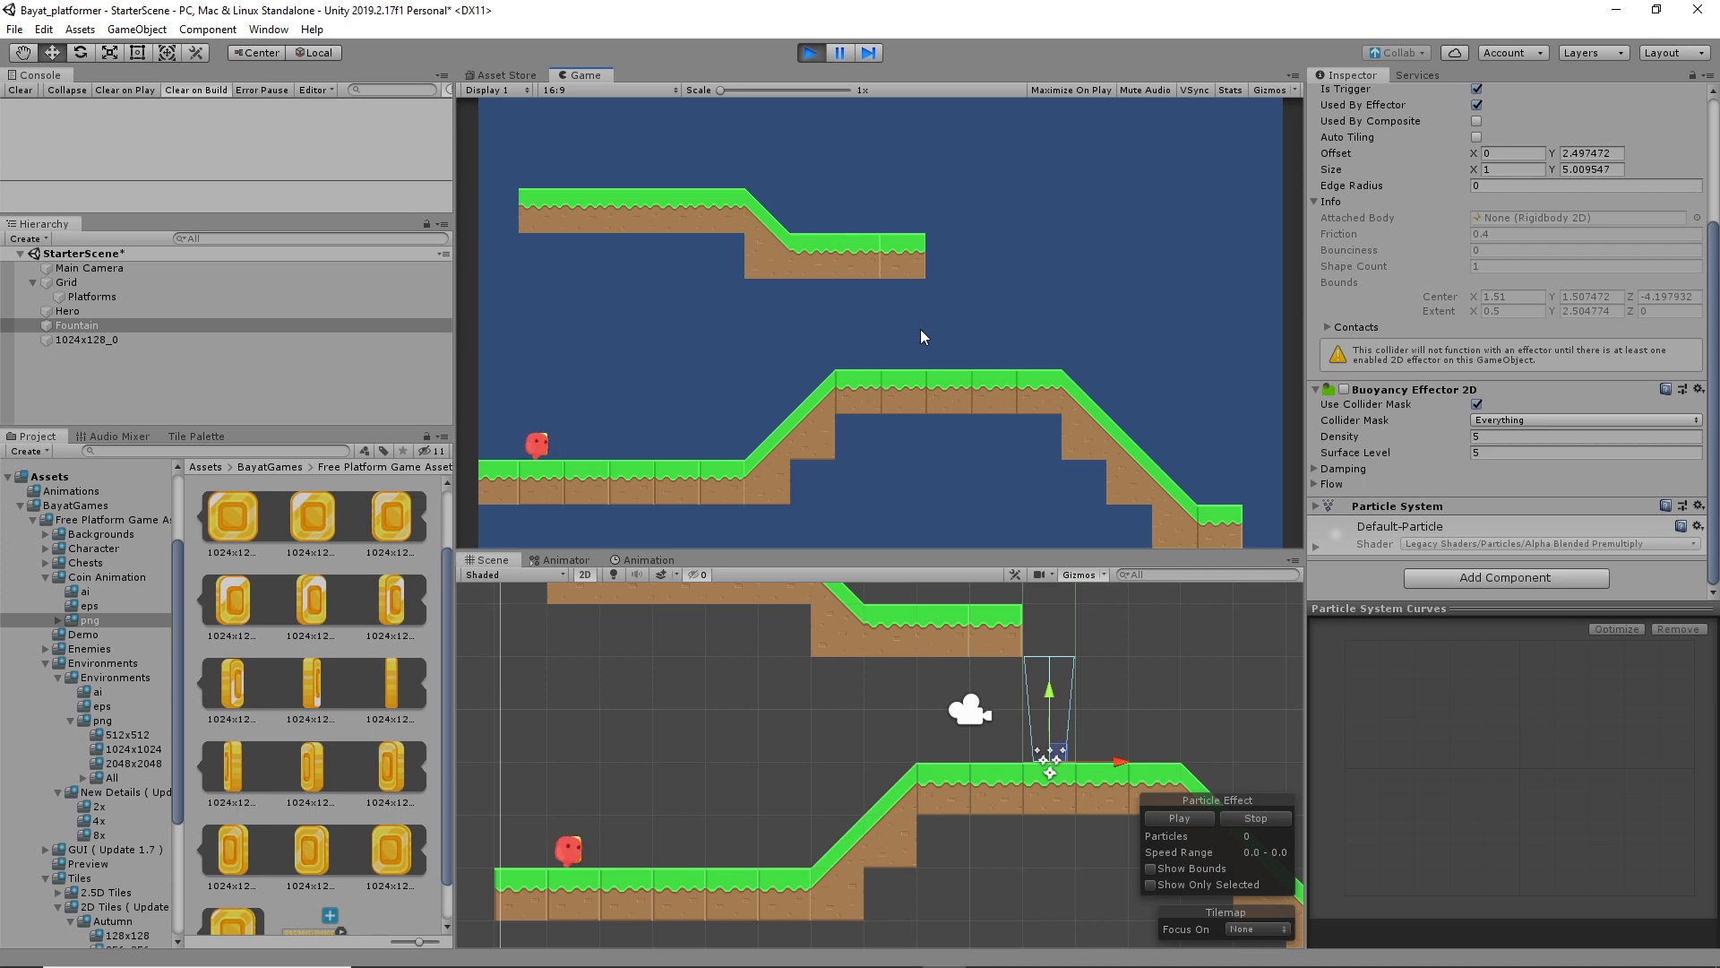
{"action": "left_click", "coordinate": [809, 52]}
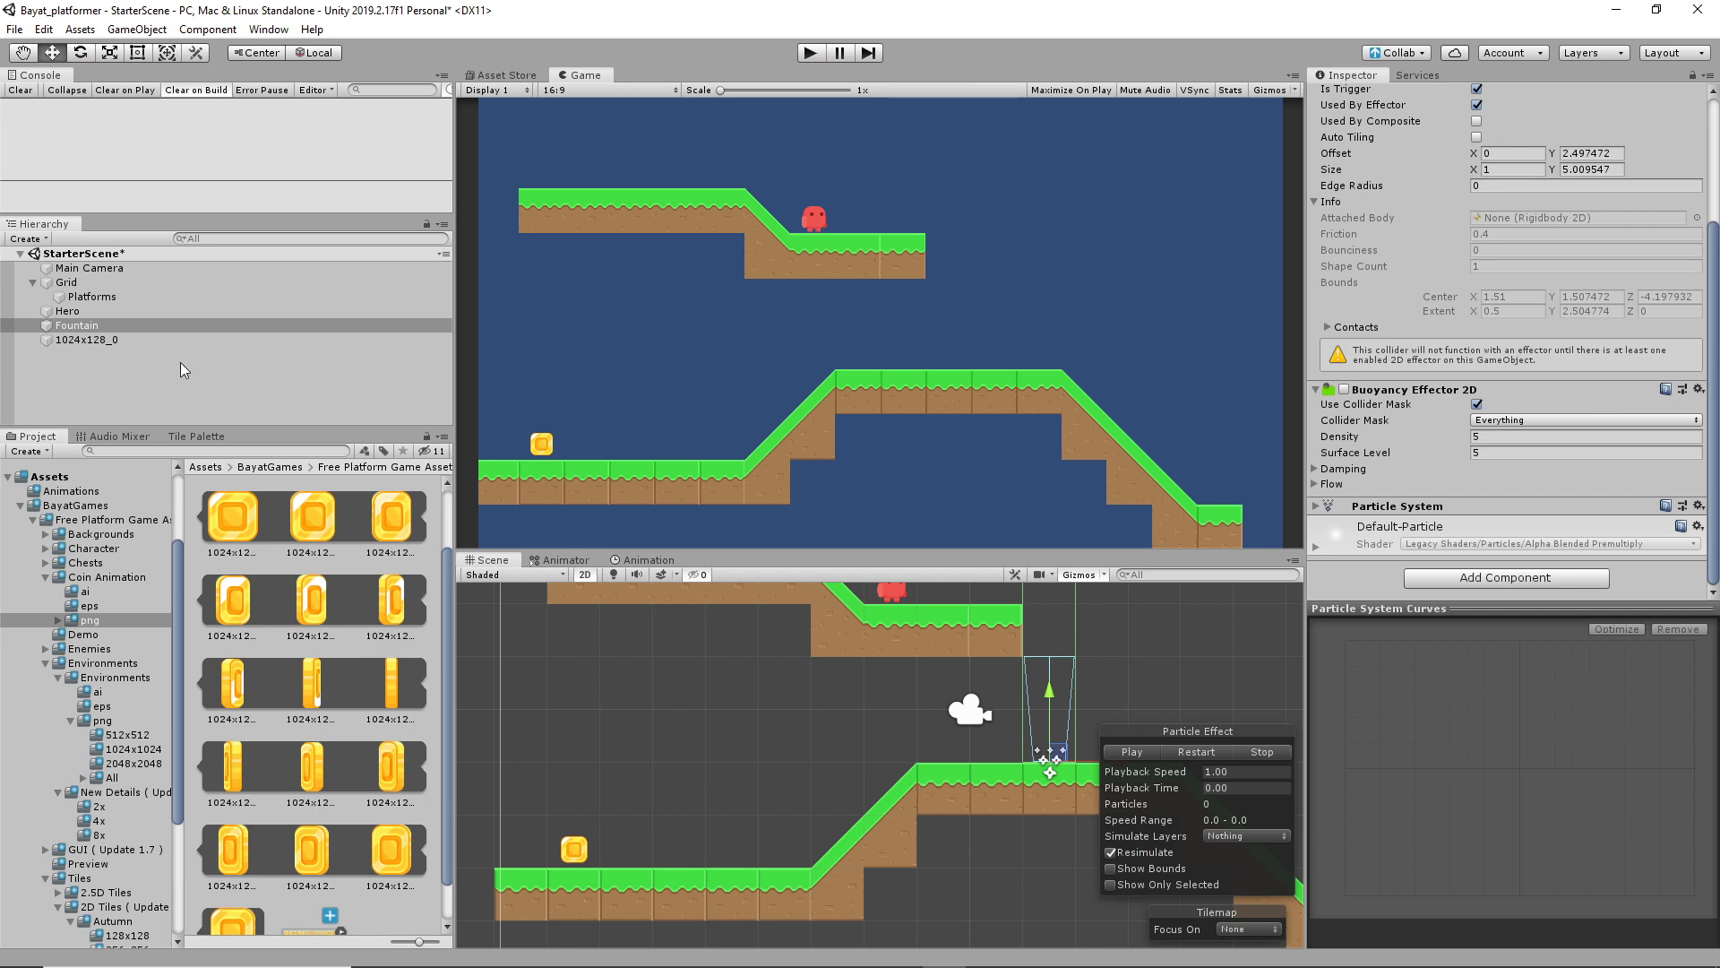
Rename the coin's GameObject as FountainTrigger and keep its layer set to Default
{"action": "left_click", "coordinate": [85, 340]}
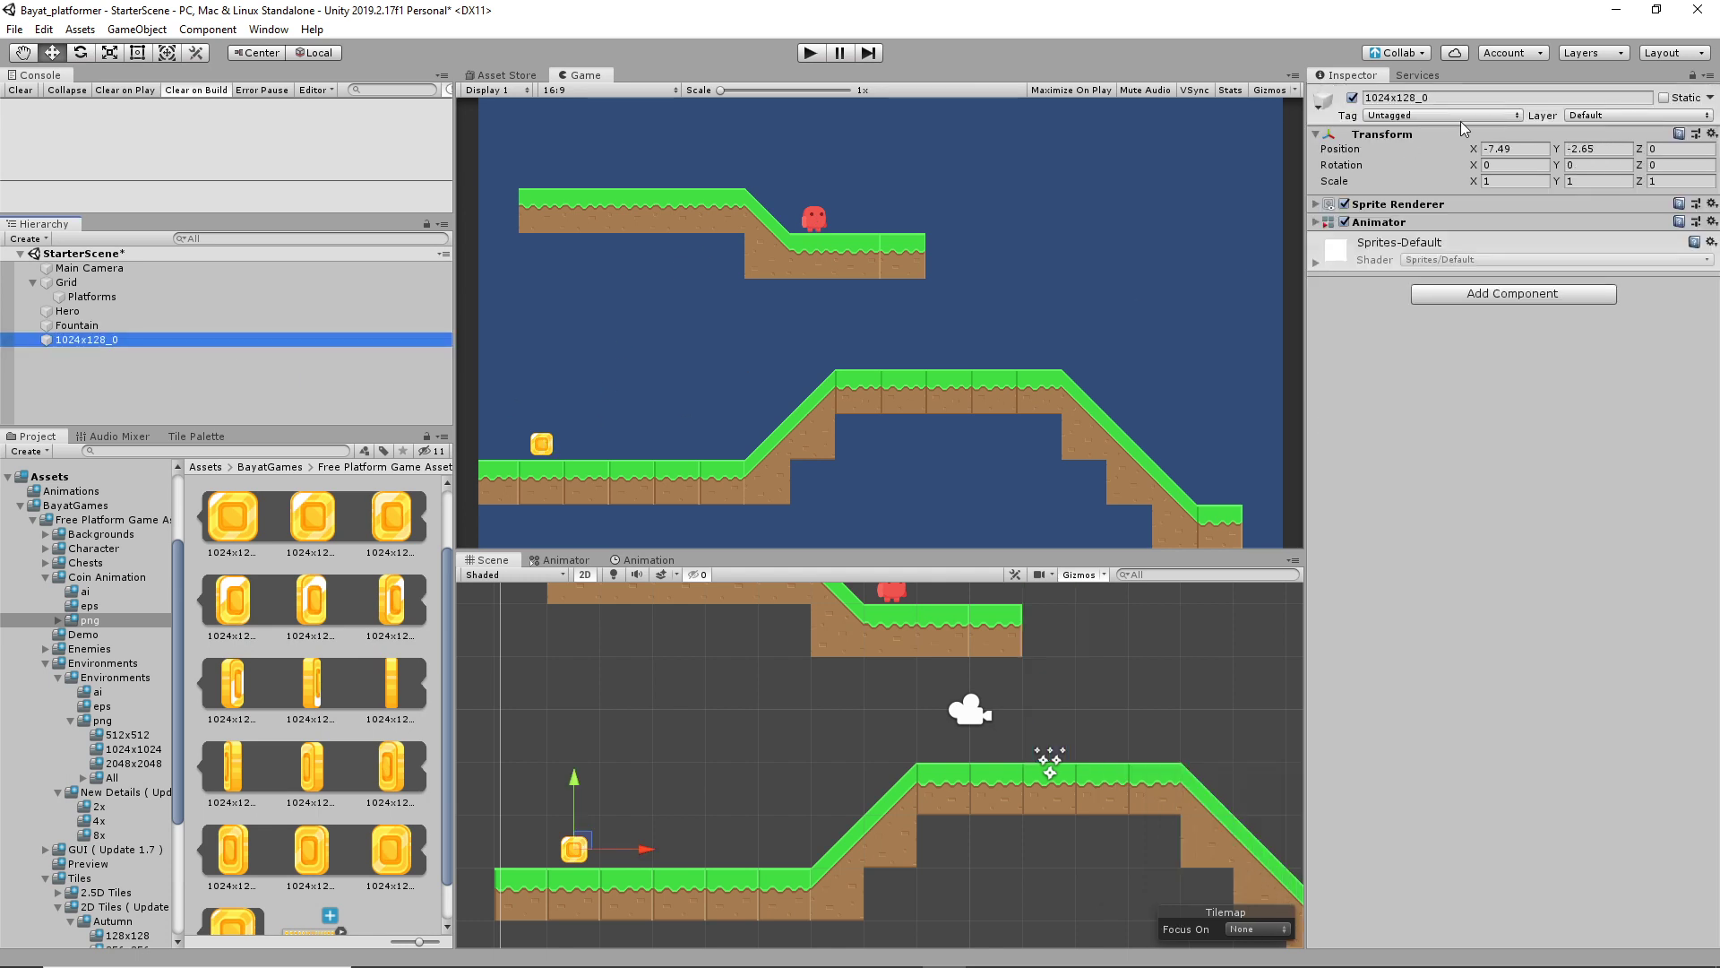
{"action": "left_click", "coordinate": [1447, 98]}
{"action": "type", "text": "FountainT"}
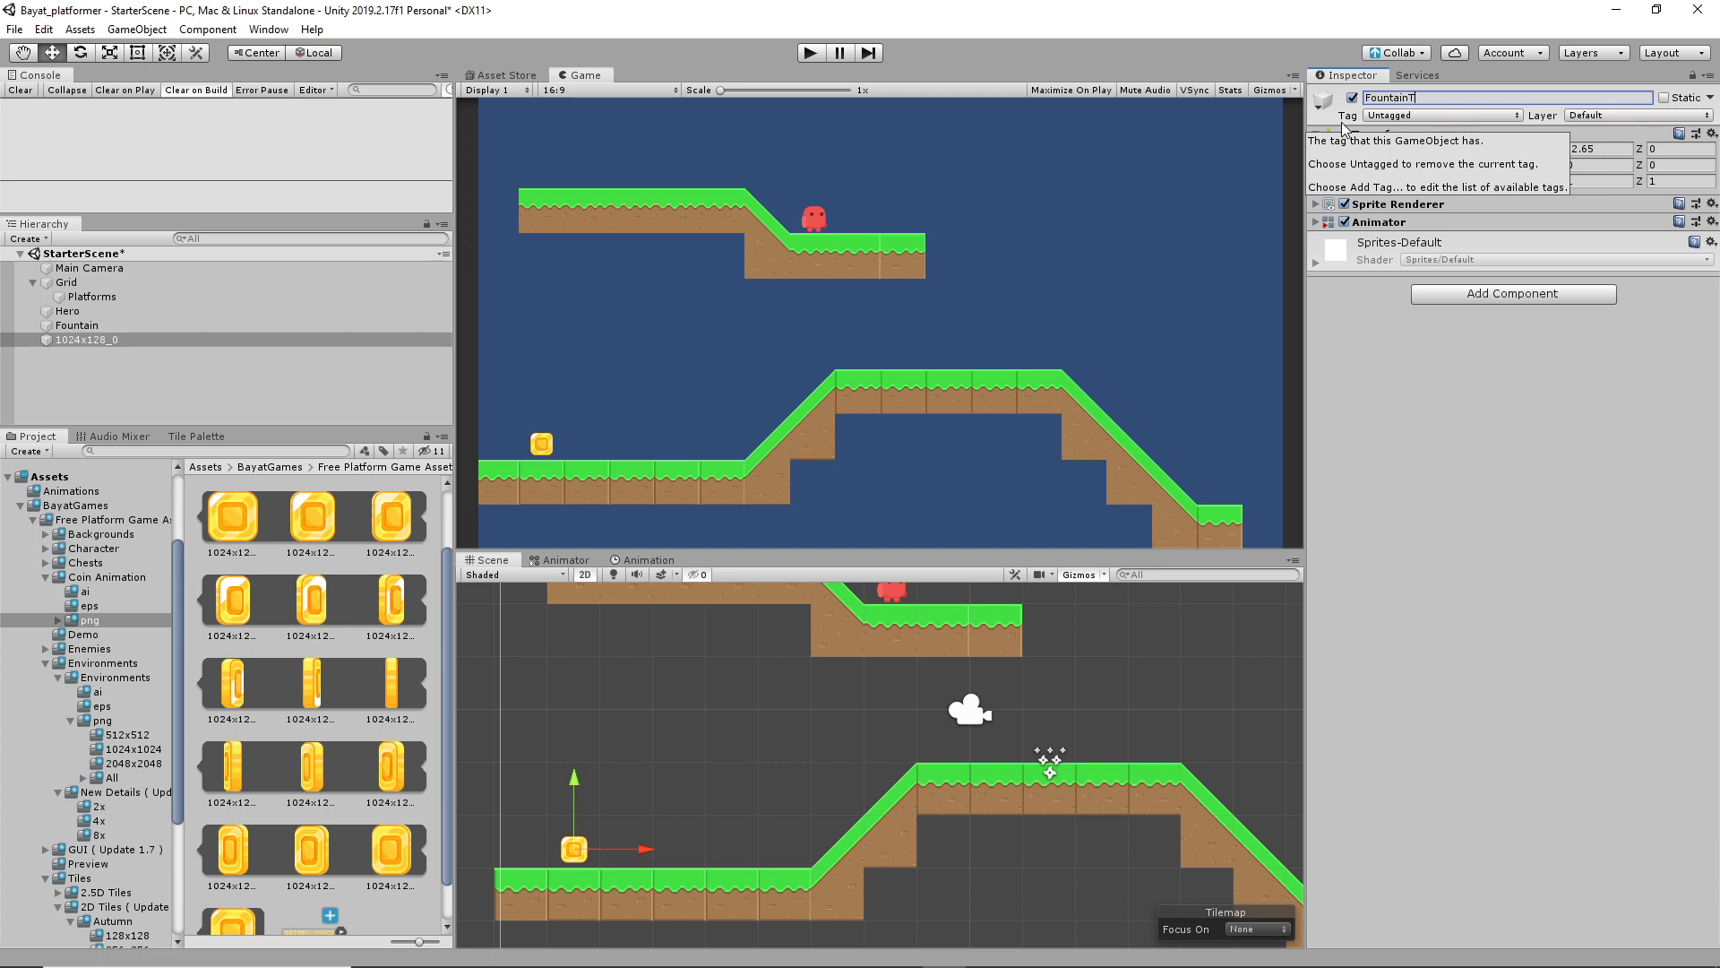
{"action": "type", "text": "Rigger"}
{"action": "key", "text": "Return"}
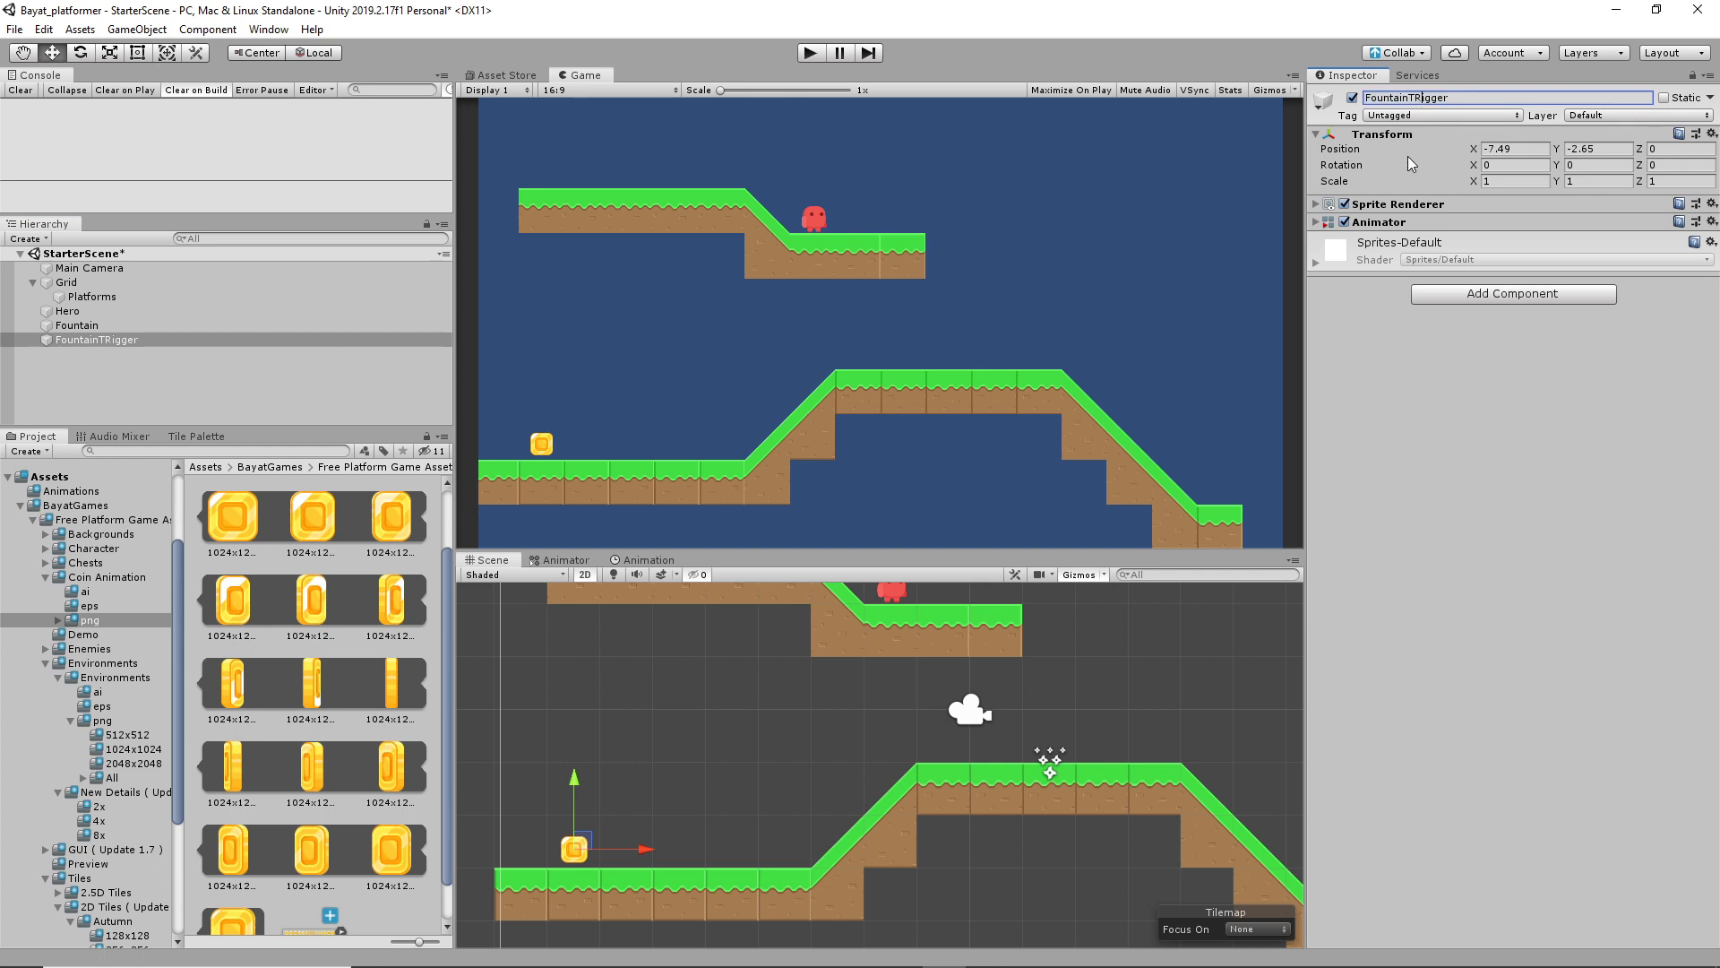
{"action": "key", "text": "BackSpace"}
{"action": "type", "text": "r"}
{"action": "key", "text": "Return"}
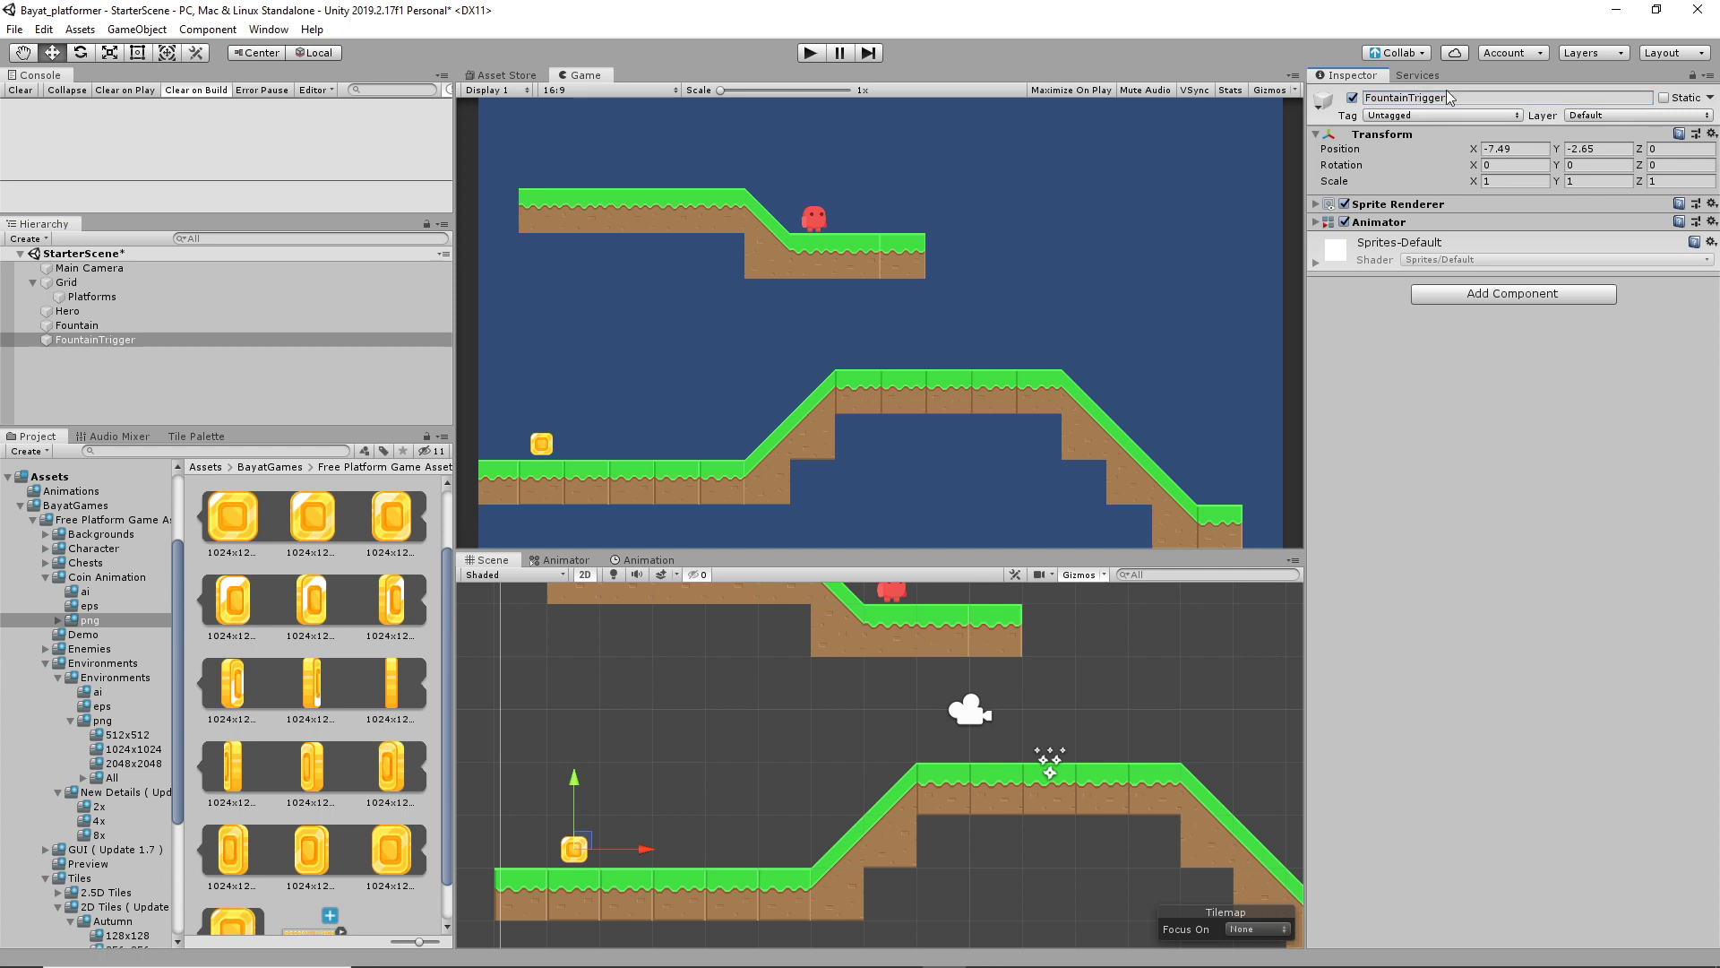
{"action": "left_click", "coordinate": [1637, 116]}
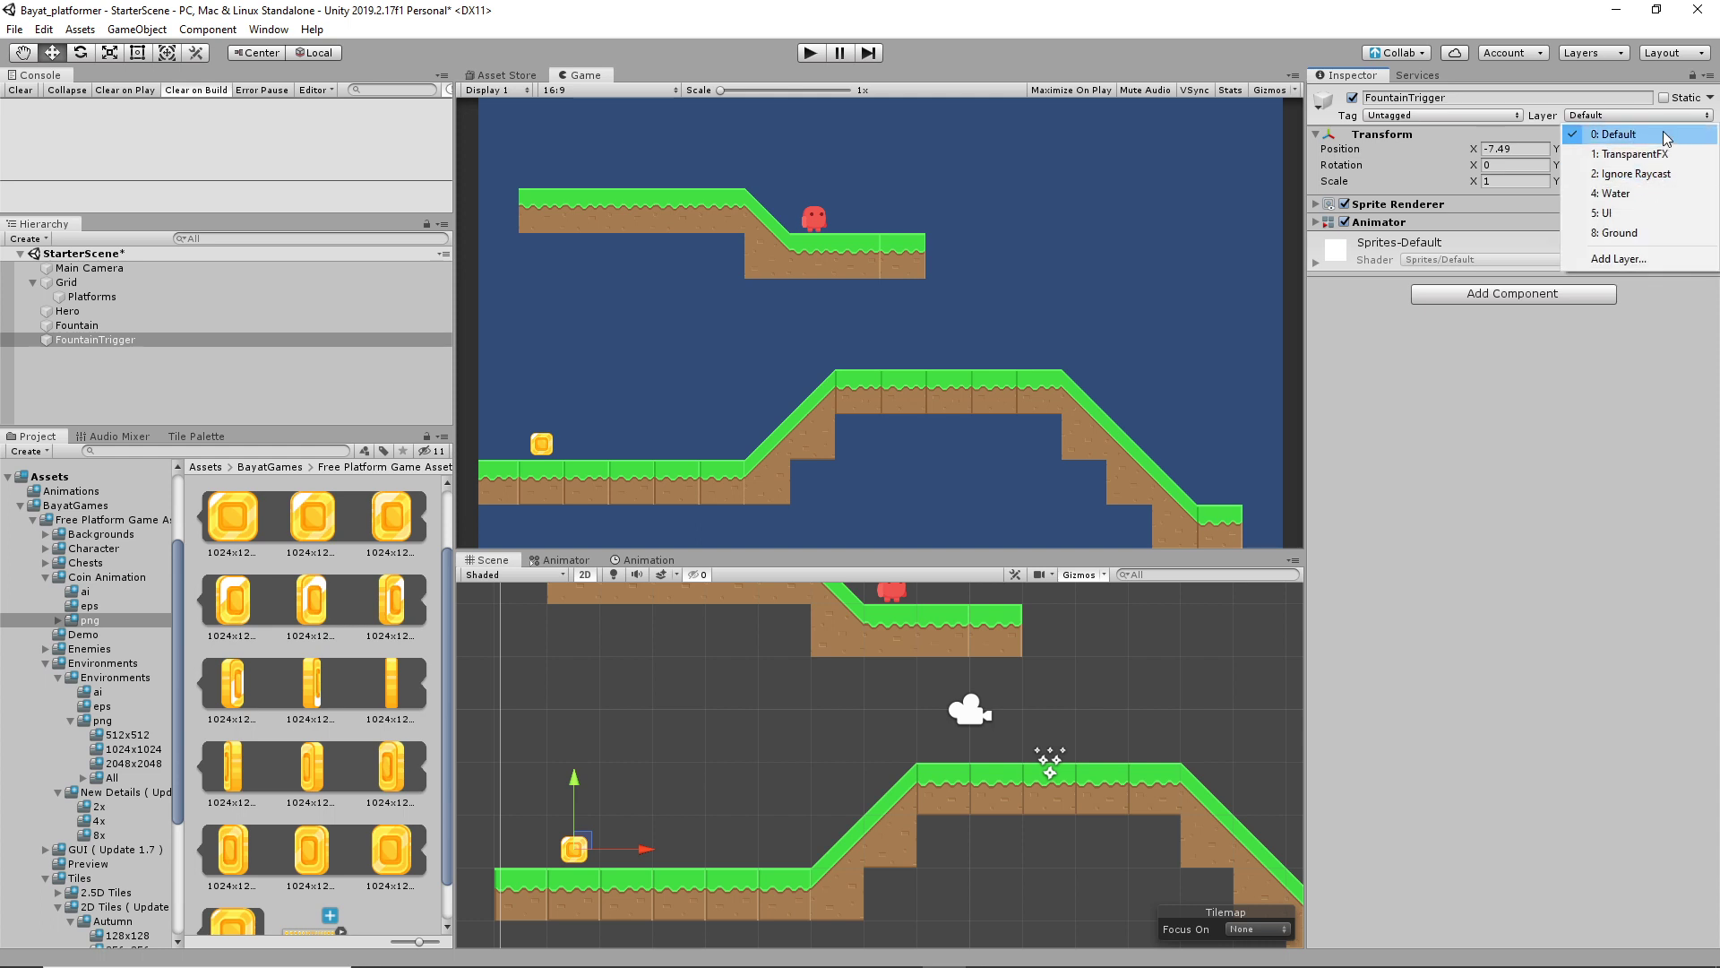
{"action": "left_click", "coordinate": [1666, 136]}
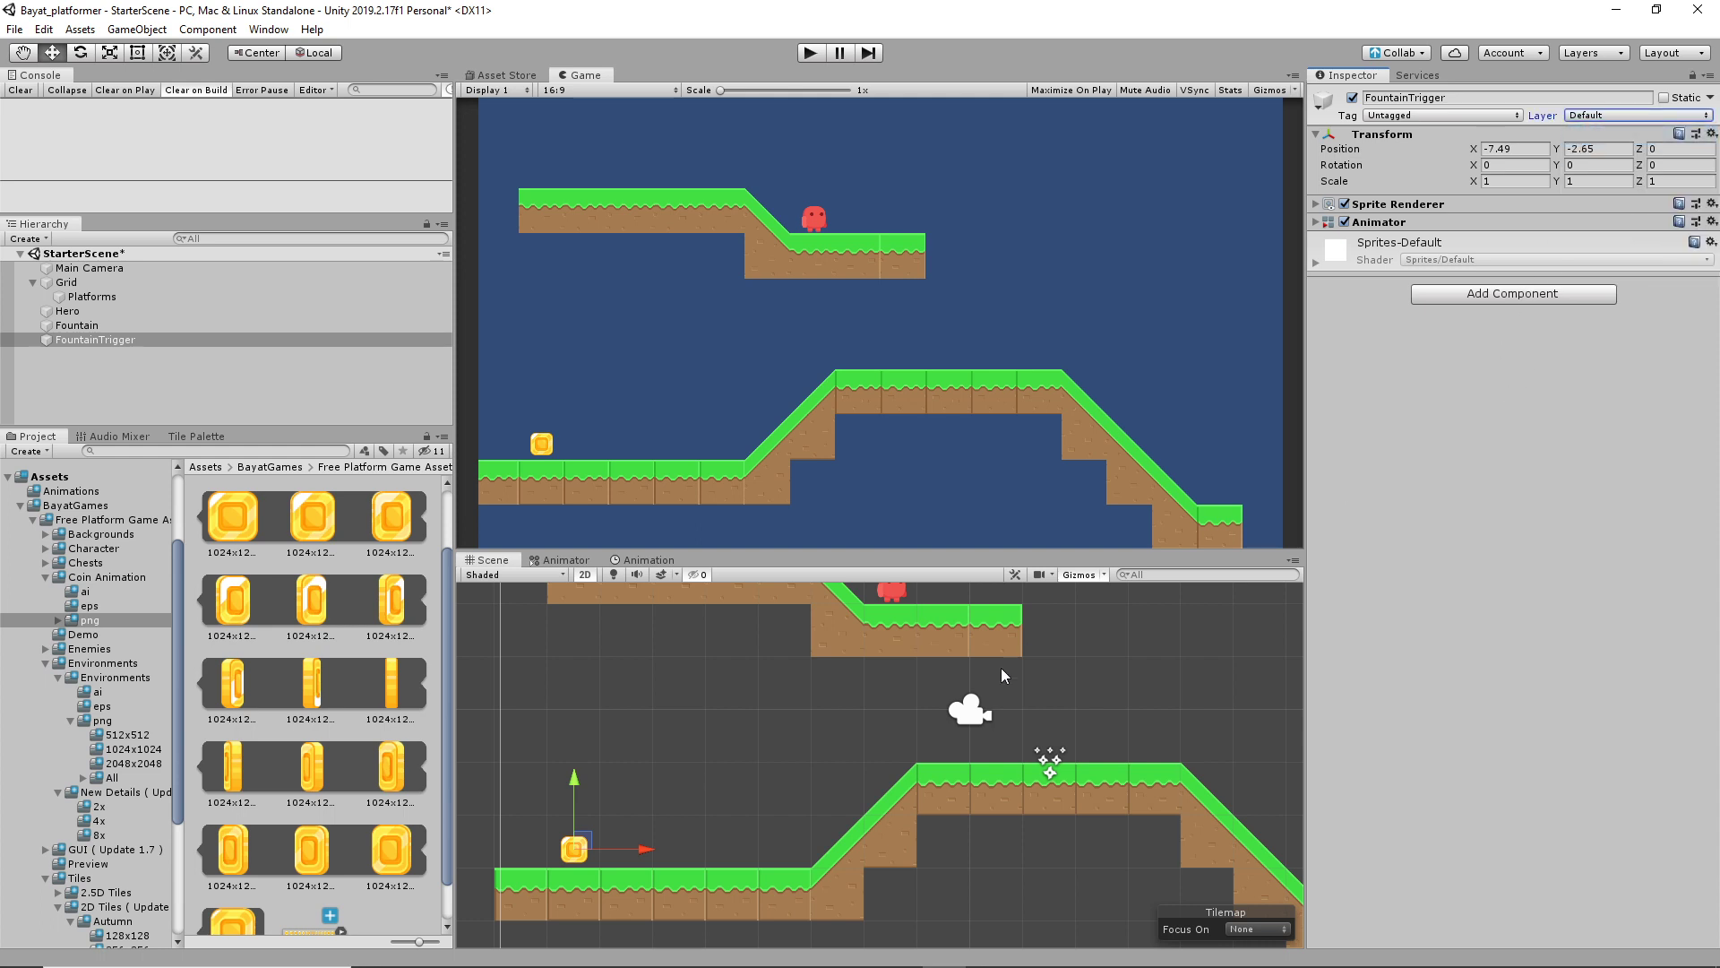
Add a Box Collider 2D to FountainTrigger and turn on its Is Trigger option
{"action": "left_click", "coordinate": [1507, 297]}
{"action": "type", "text": "par"}
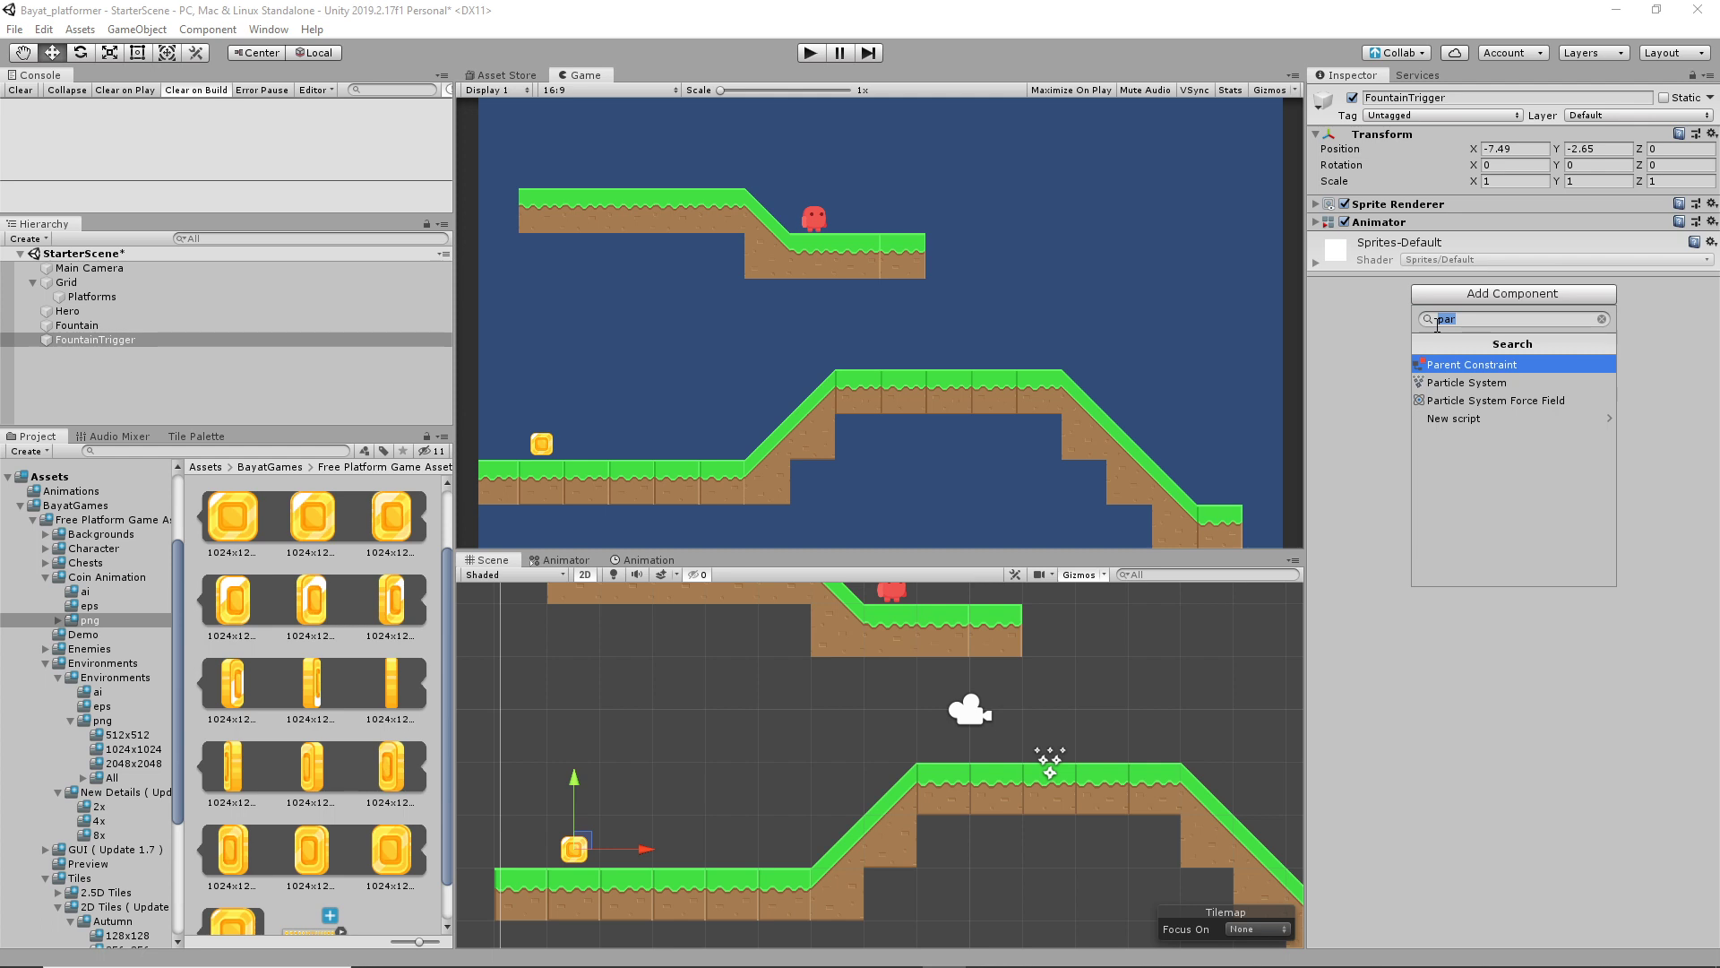
{"action": "type", "text": "colli"}
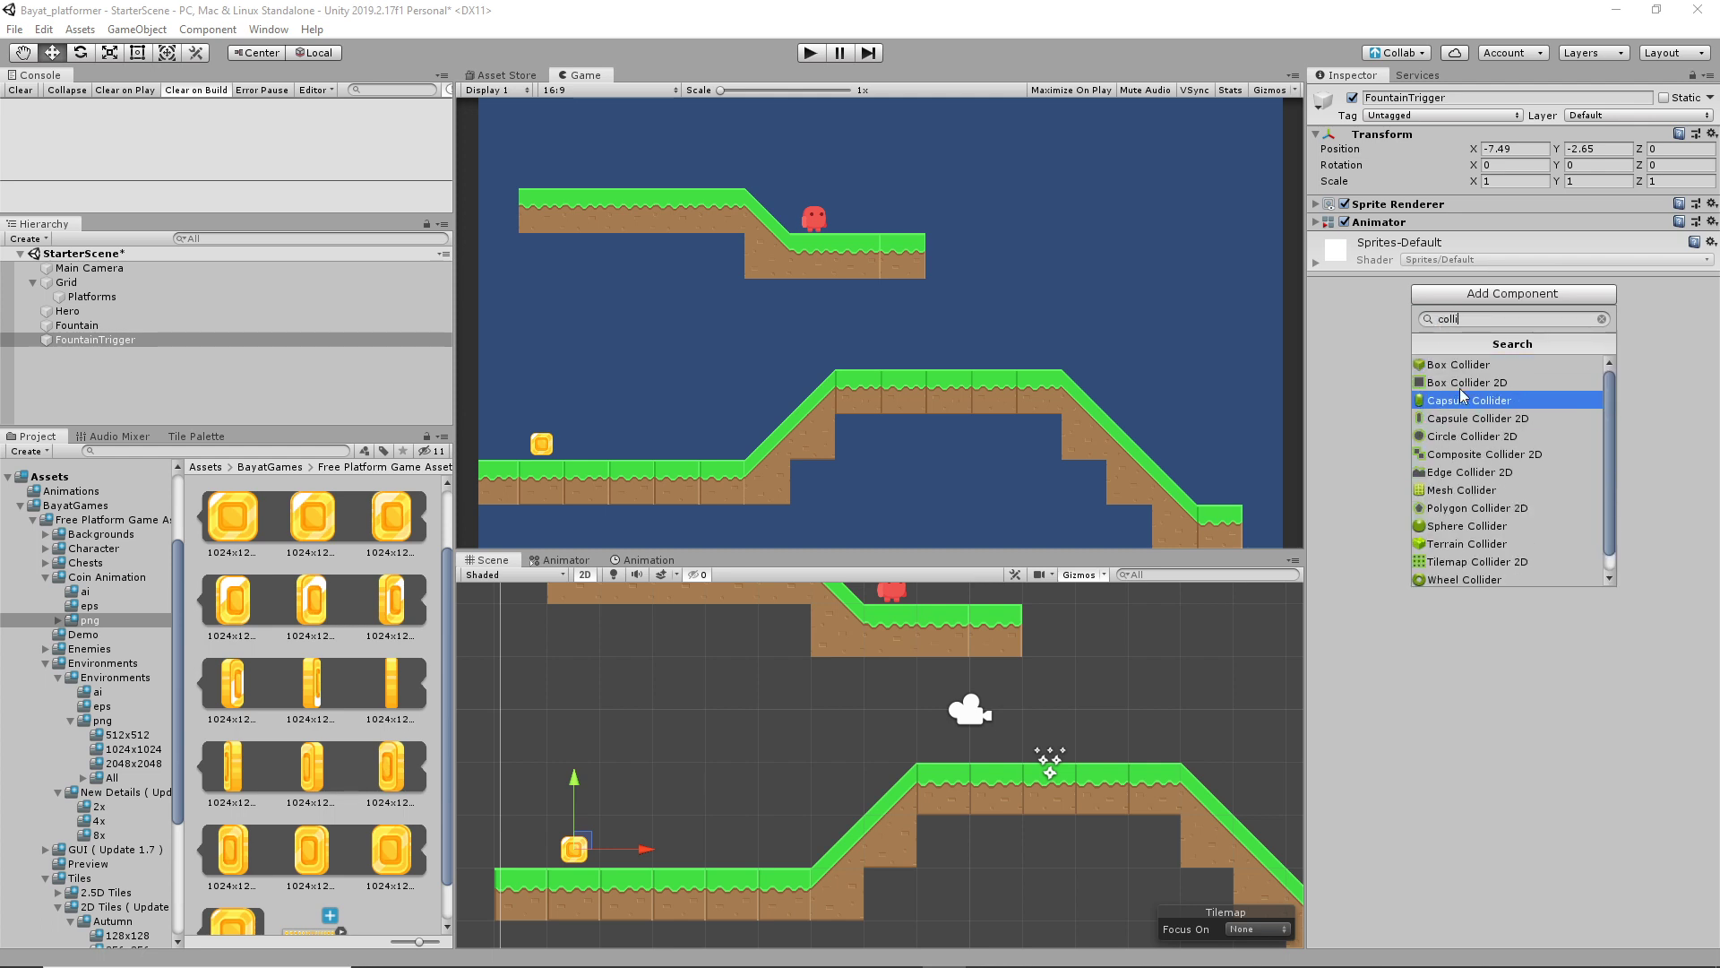
{"action": "left_click", "coordinate": [1466, 380]}
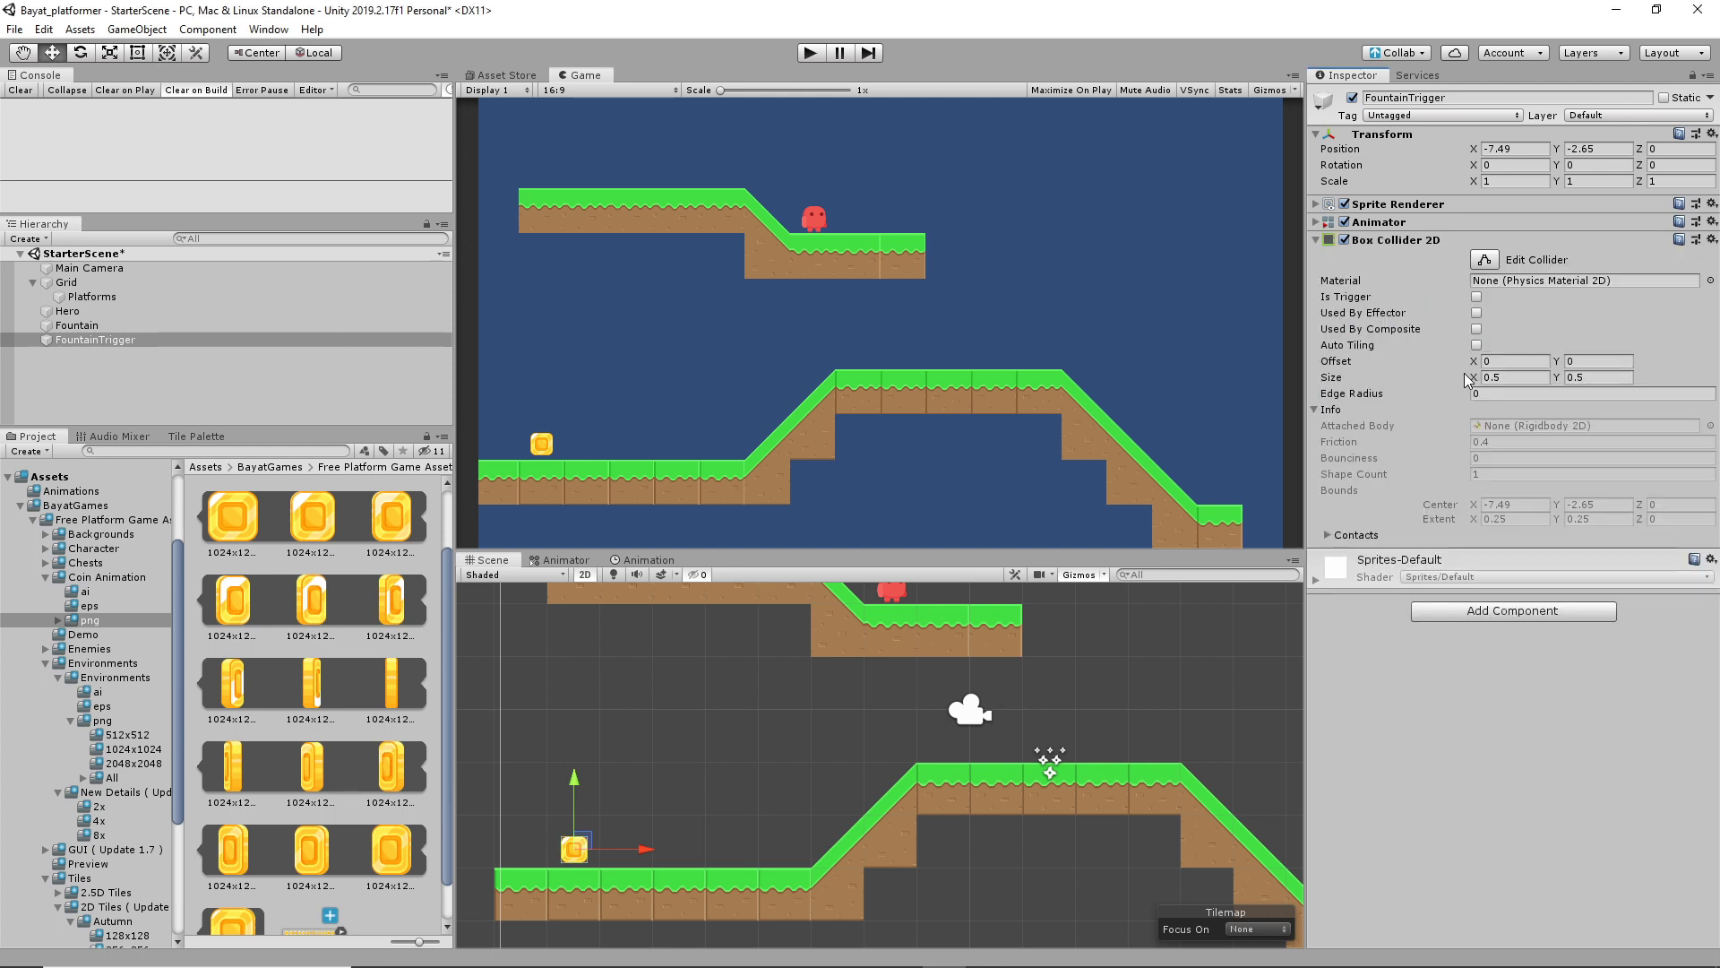
{"action": "left_click", "coordinate": [1476, 297]}
Play the scene and walk the hero down to the coin and back and forth through it to test the trigger collider
{"action": "left_click", "coordinate": [809, 53]}
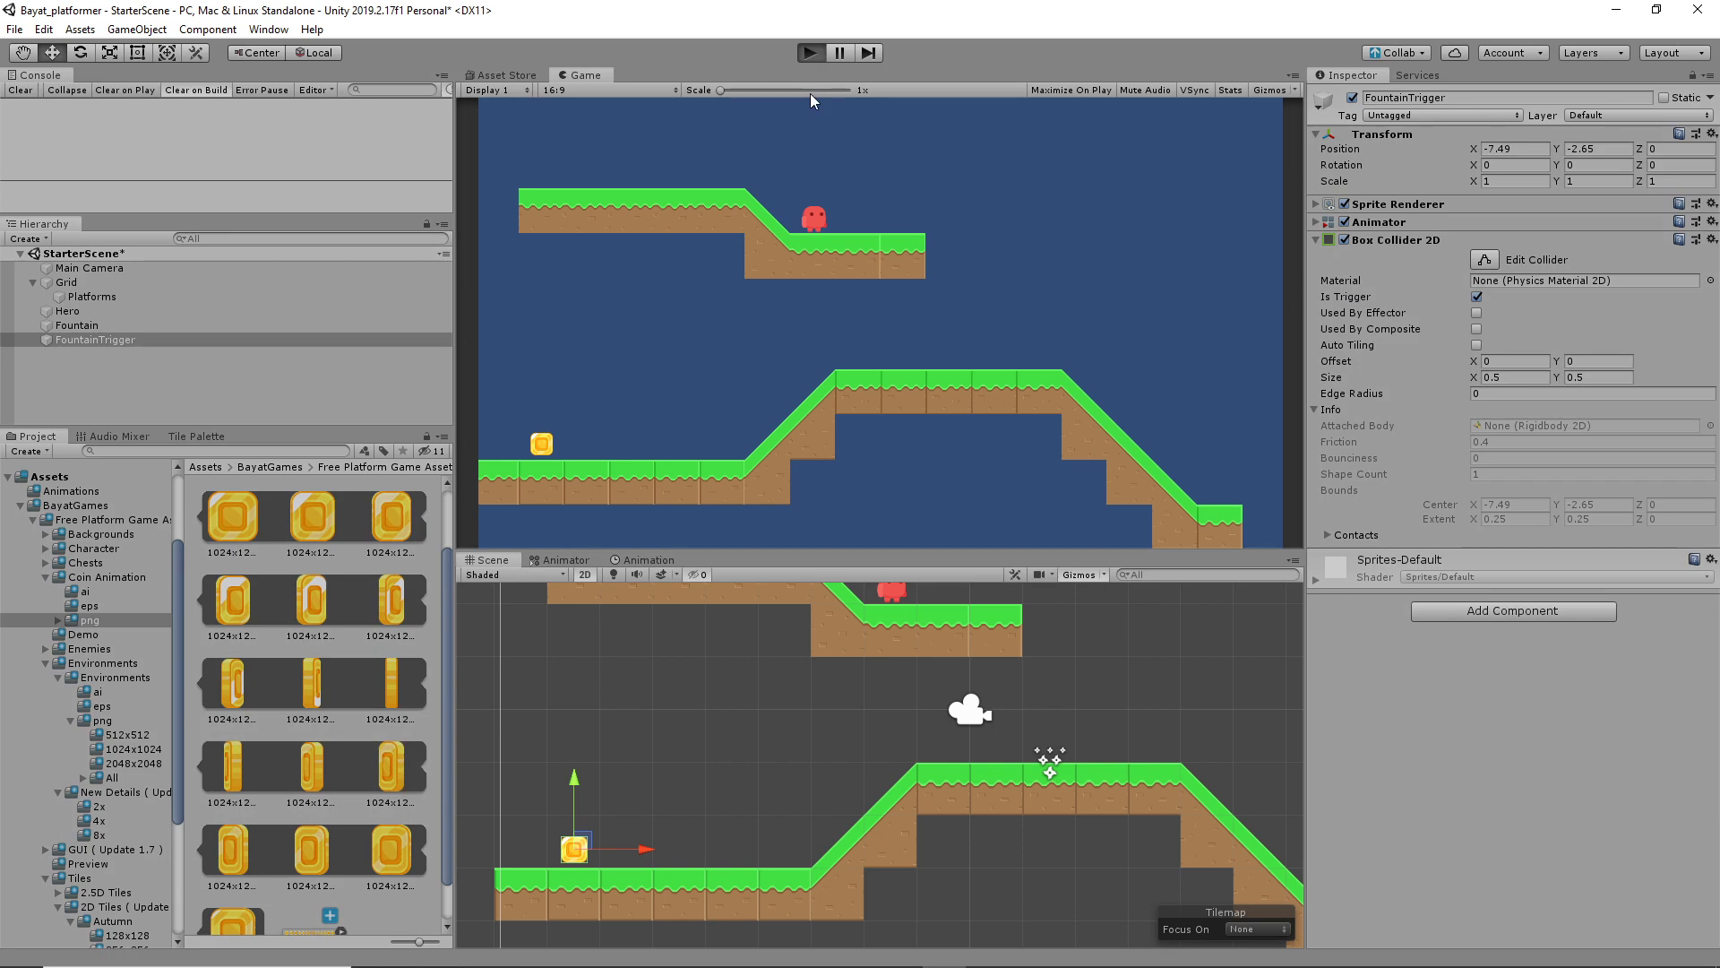
{"action": "key", "text": "Right"}
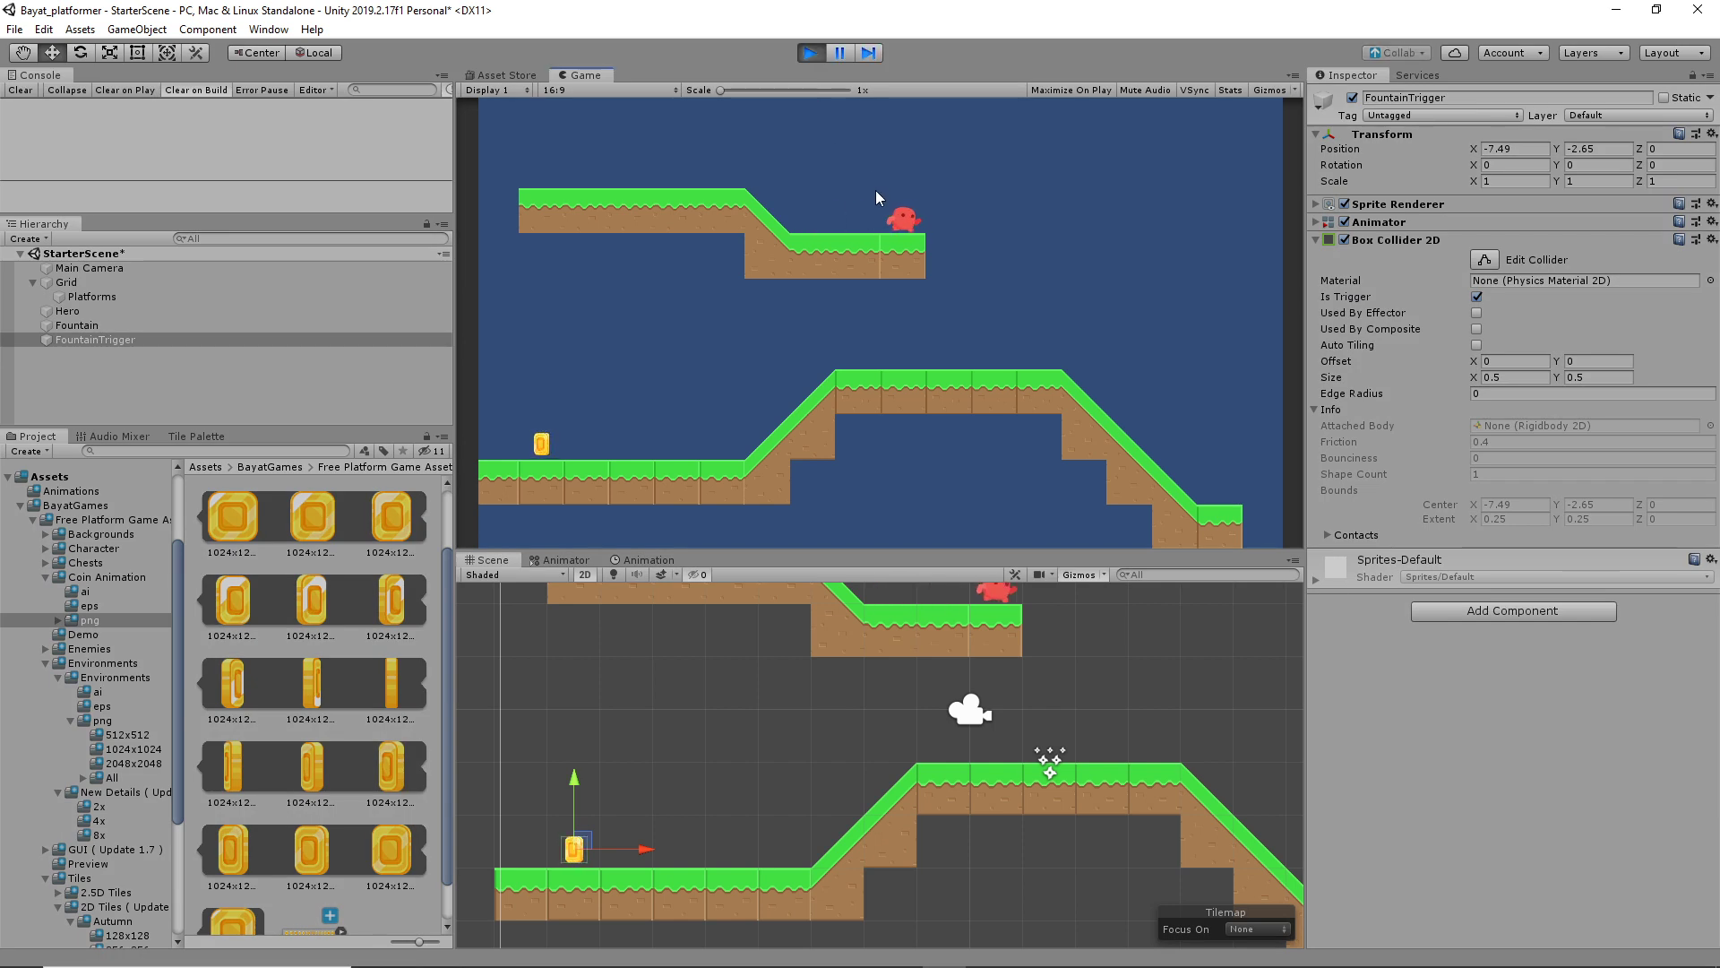
{"action": "key", "text": "Left"}
{"action": "key", "text": "Right"}
{"action": "key", "text": "Left"}
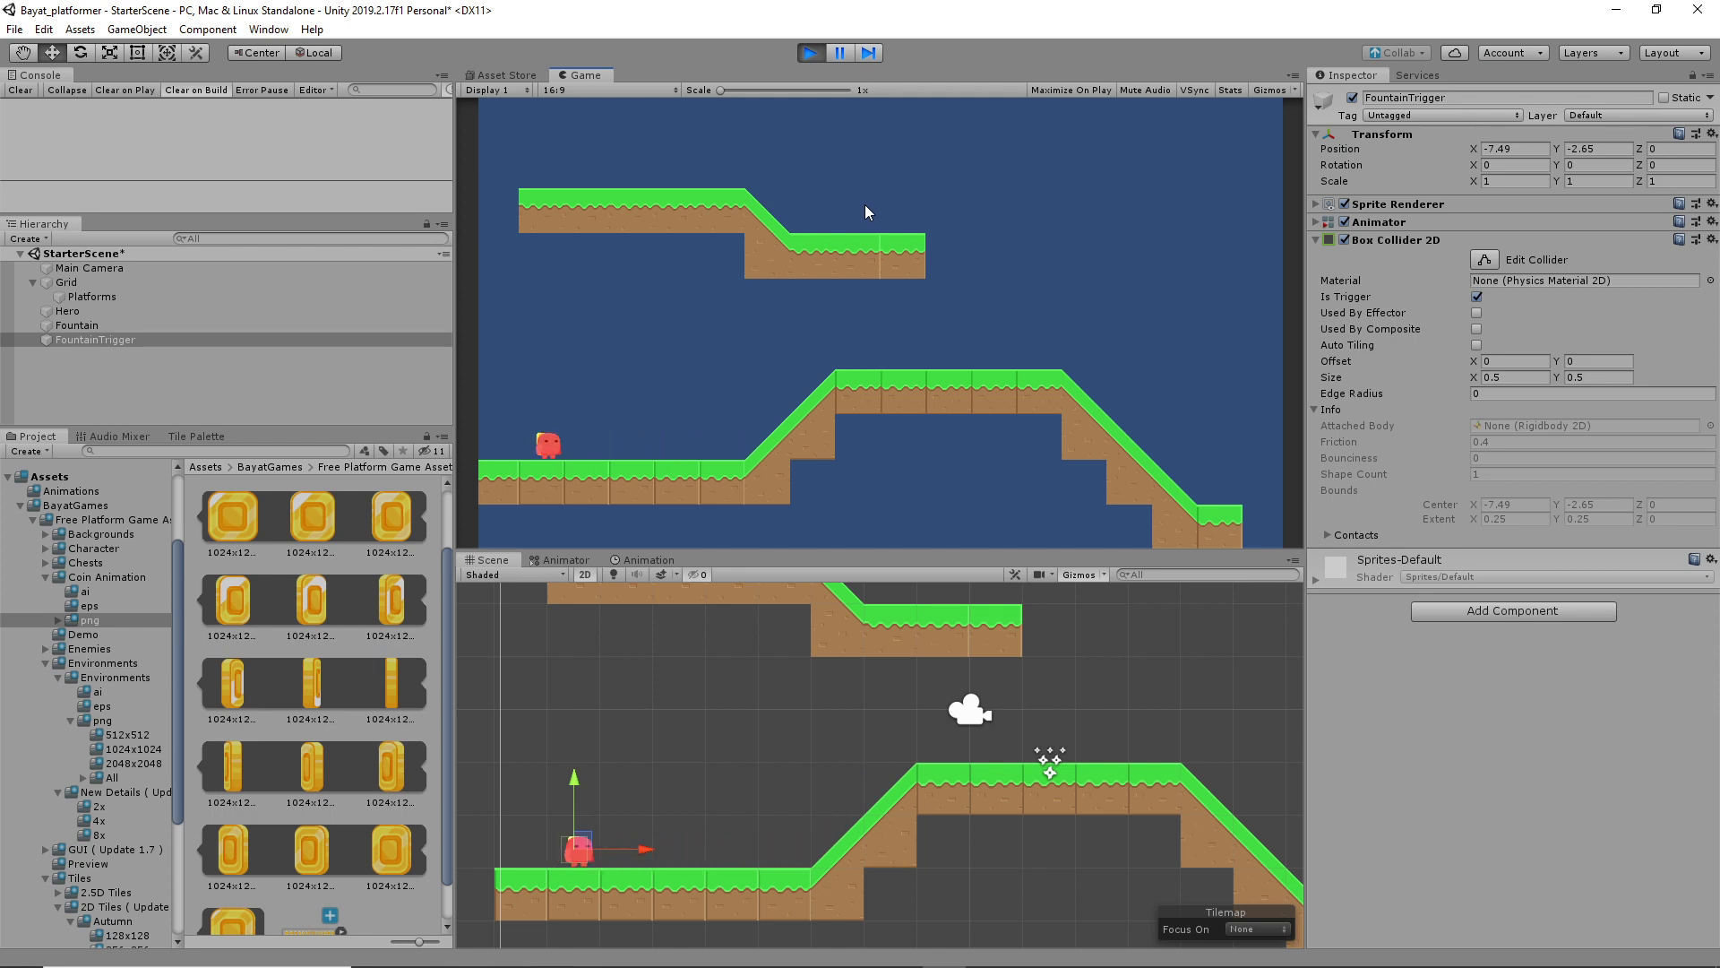
{"action": "key", "text": "Right"}
{"action": "key", "text": "Right"}
{"action": "key", "text": "Left"}
{"action": "key", "text": "Right"}
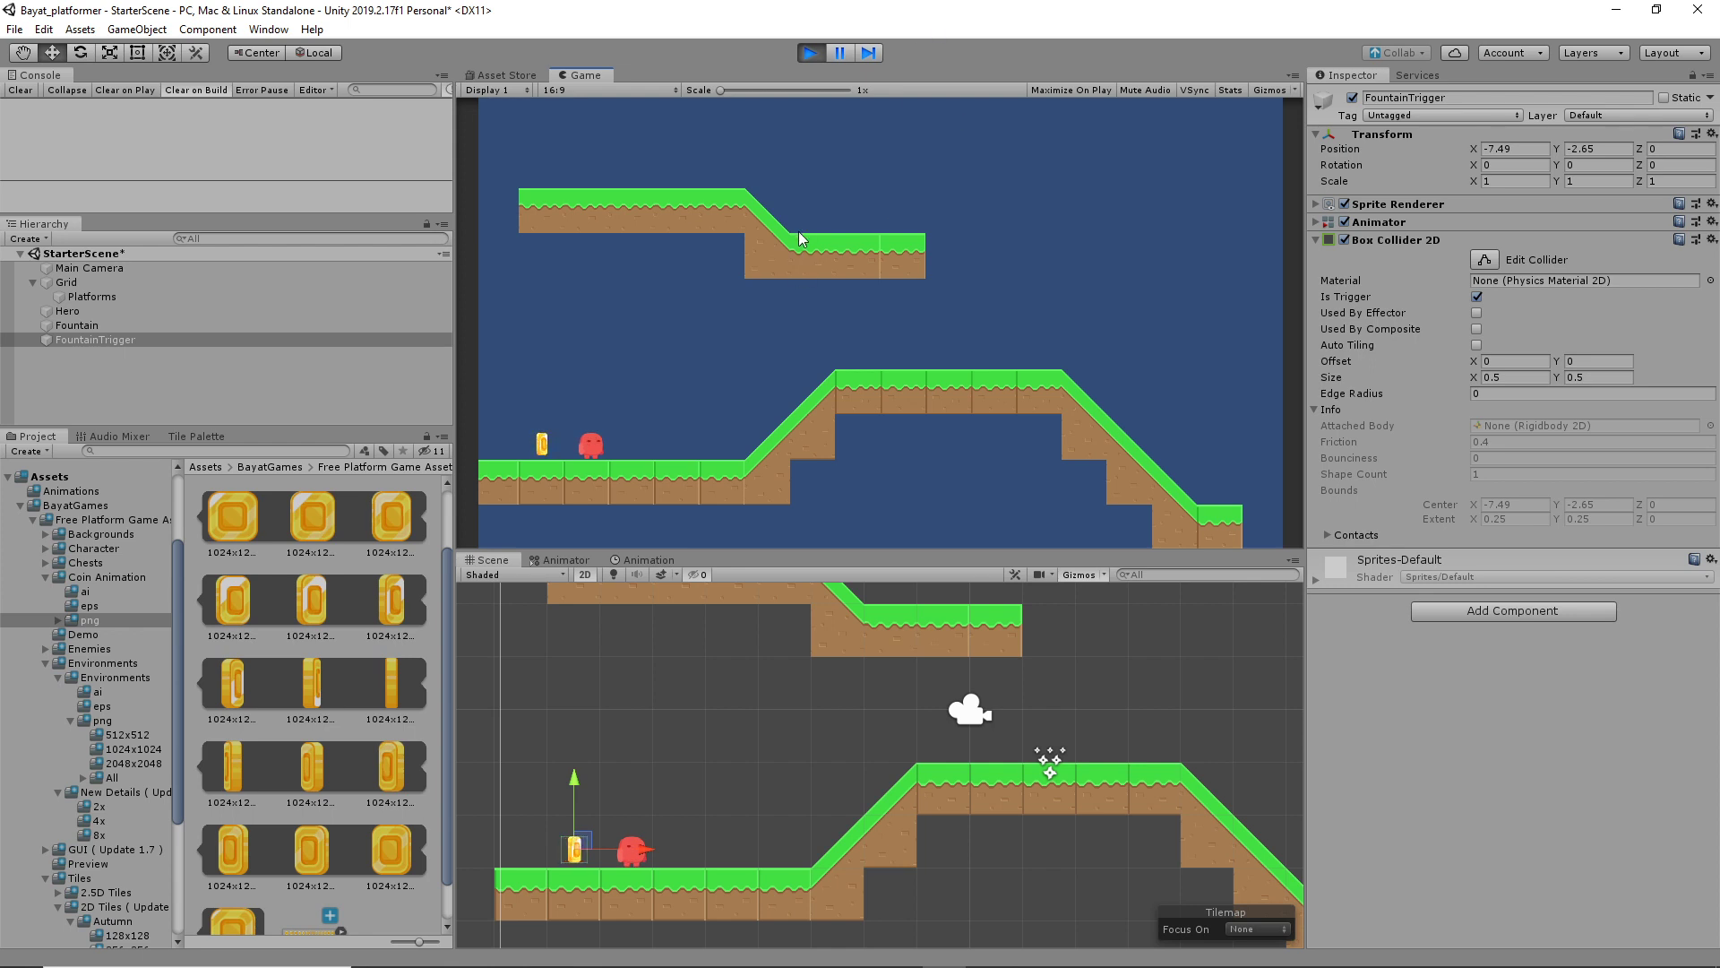